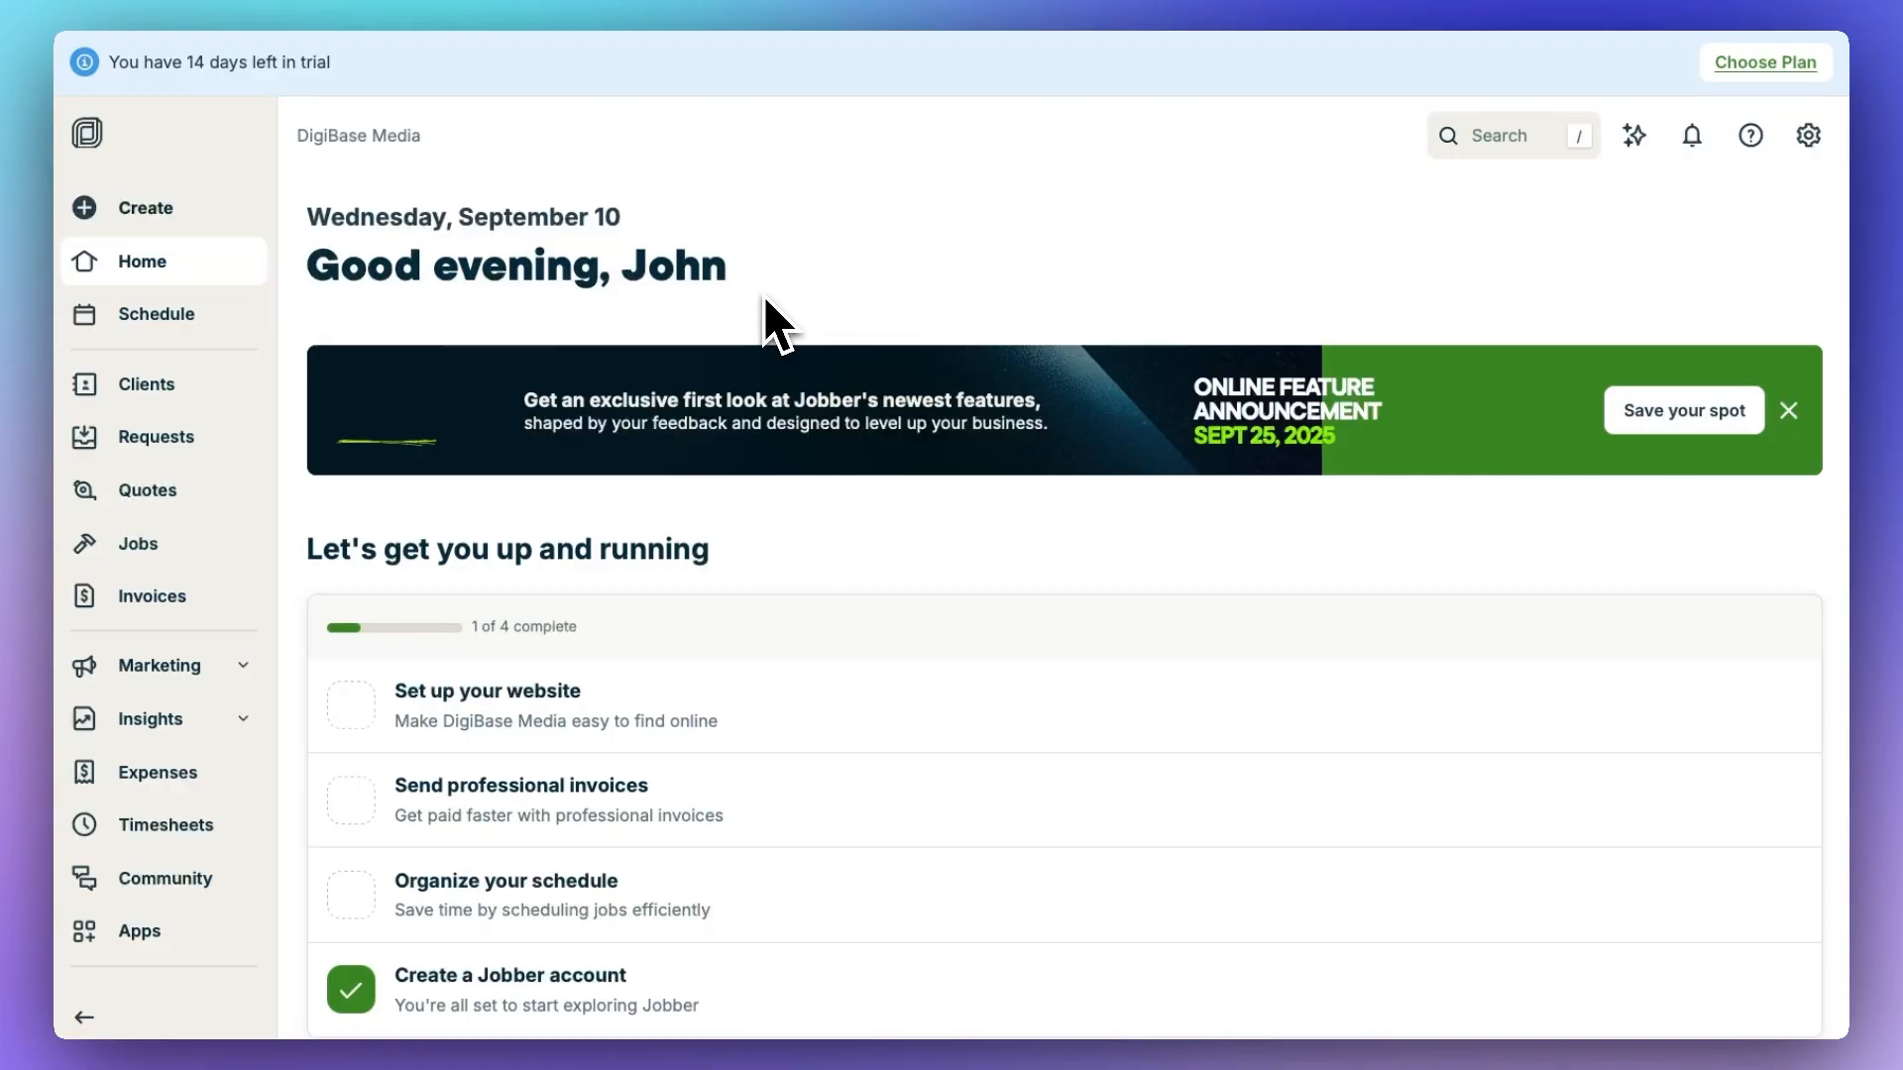
Look over the home dashboard, including the getting-started checklist and today's appointments.
{"action": "scroll", "coordinate": [763, 296], "scroll_direction": "down", "scroll_amount": 2}
{"action": "scroll", "coordinate": [763, 296], "scroll_direction": "up", "scroll_amount": 2}
{"action": "scroll", "coordinate": [763, 295], "scroll_direction": "down", "scroll_amount": 1}
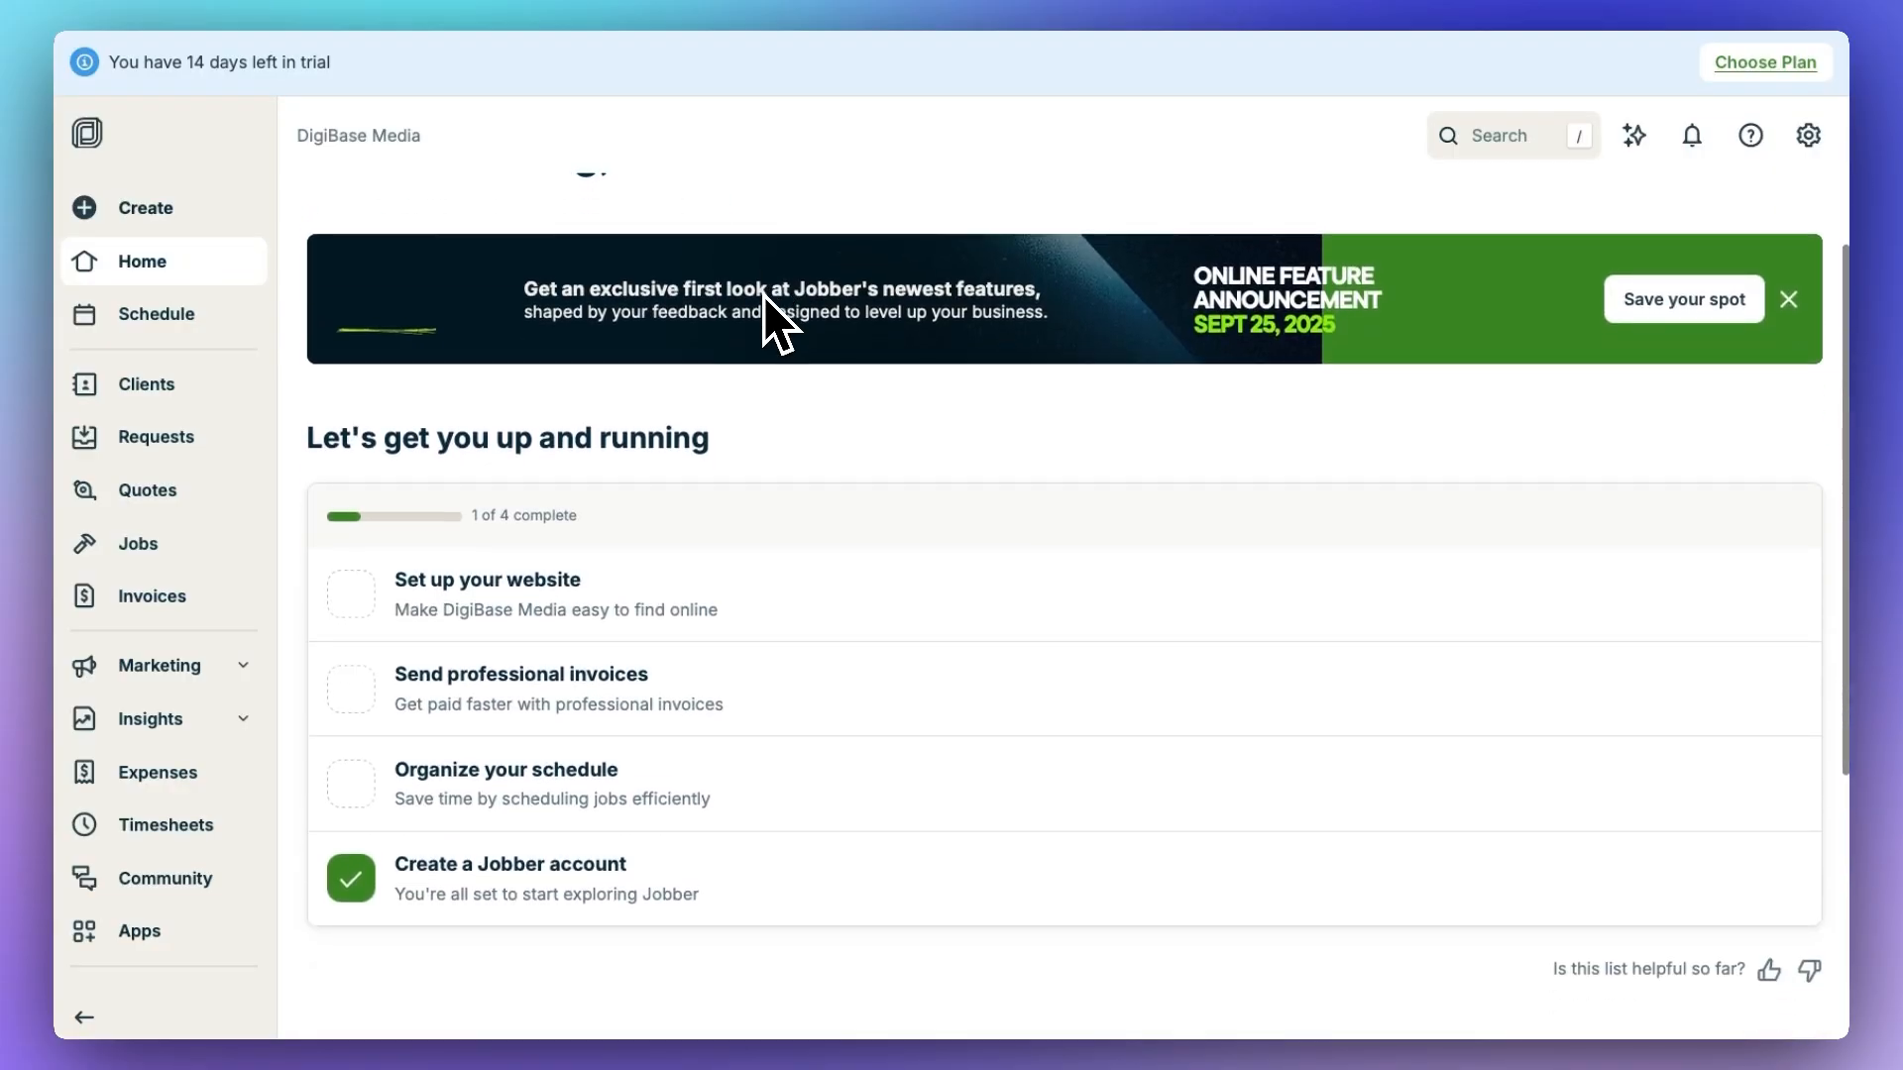
{"action": "scroll", "coordinate": [763, 295], "scroll_direction": "up", "scroll_amount": 1}
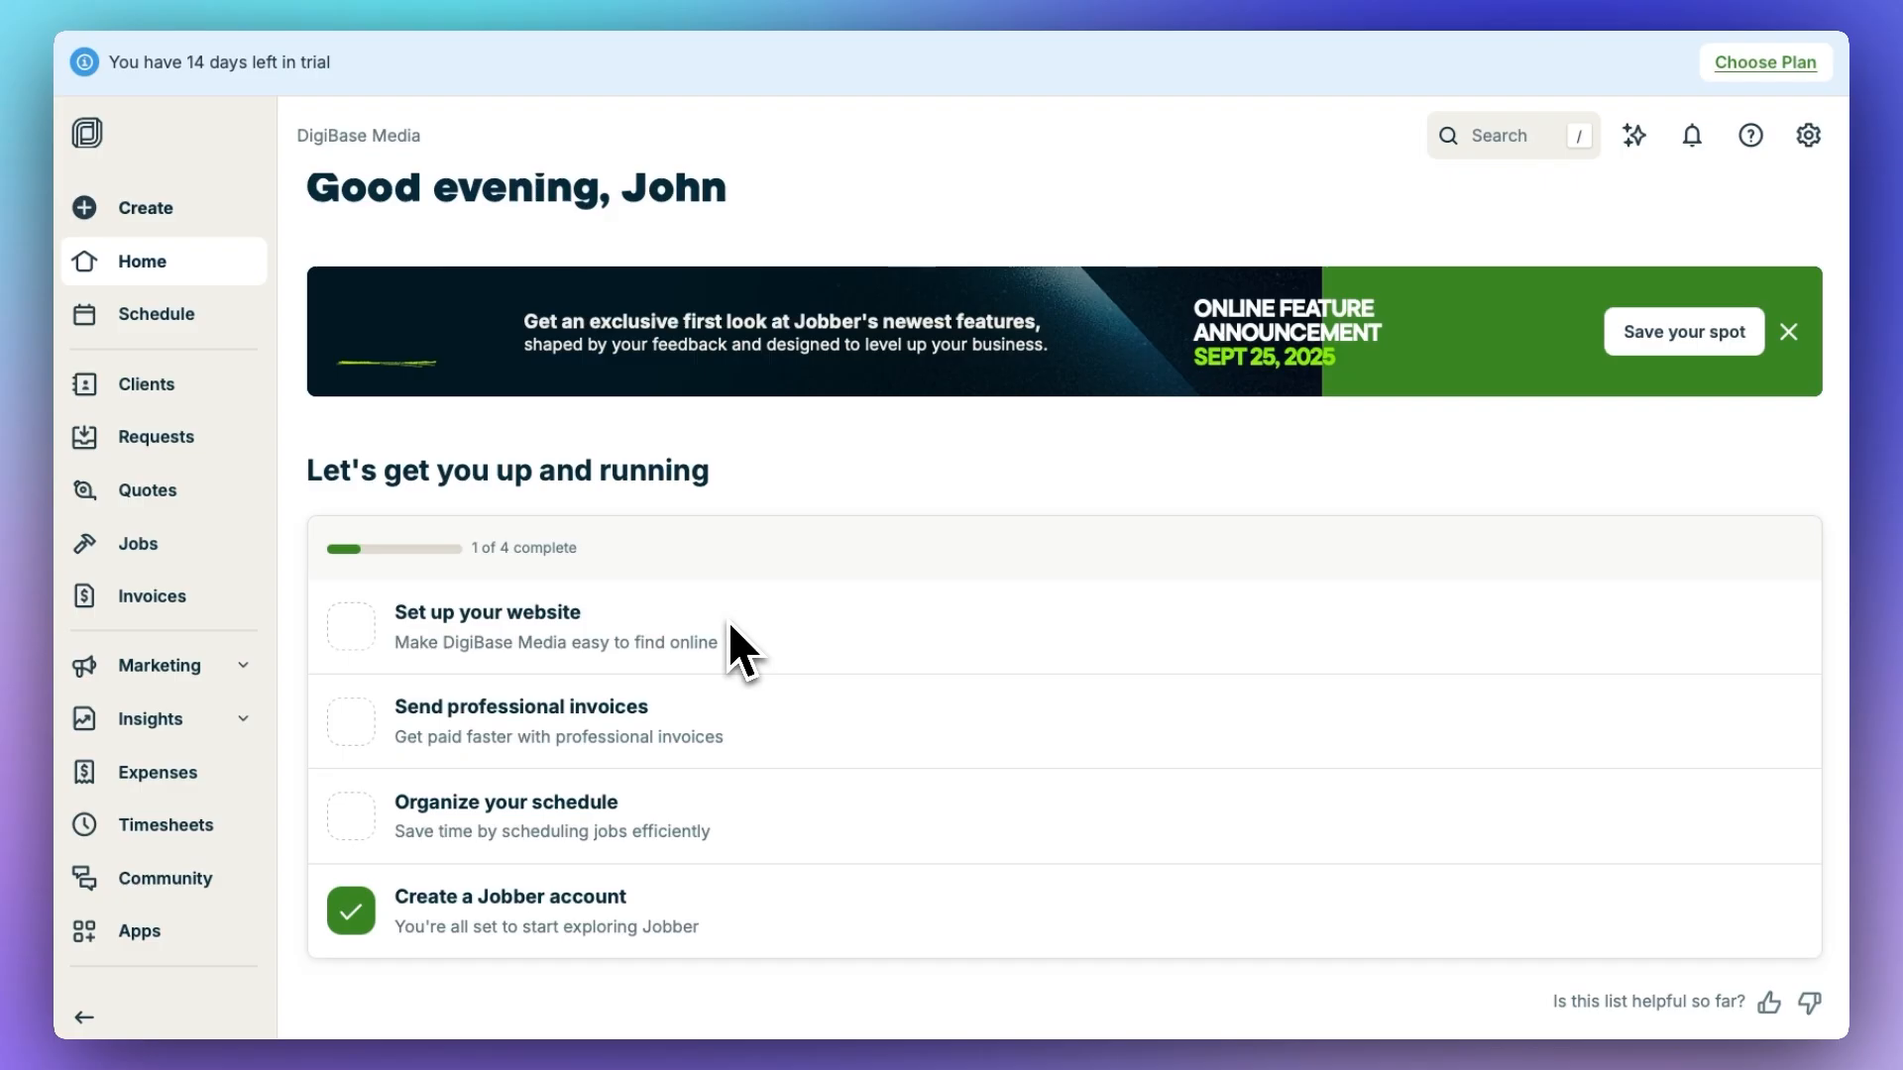
{"action": "scroll", "coordinate": [731, 646], "scroll_direction": "down", "scroll_amount": 2}
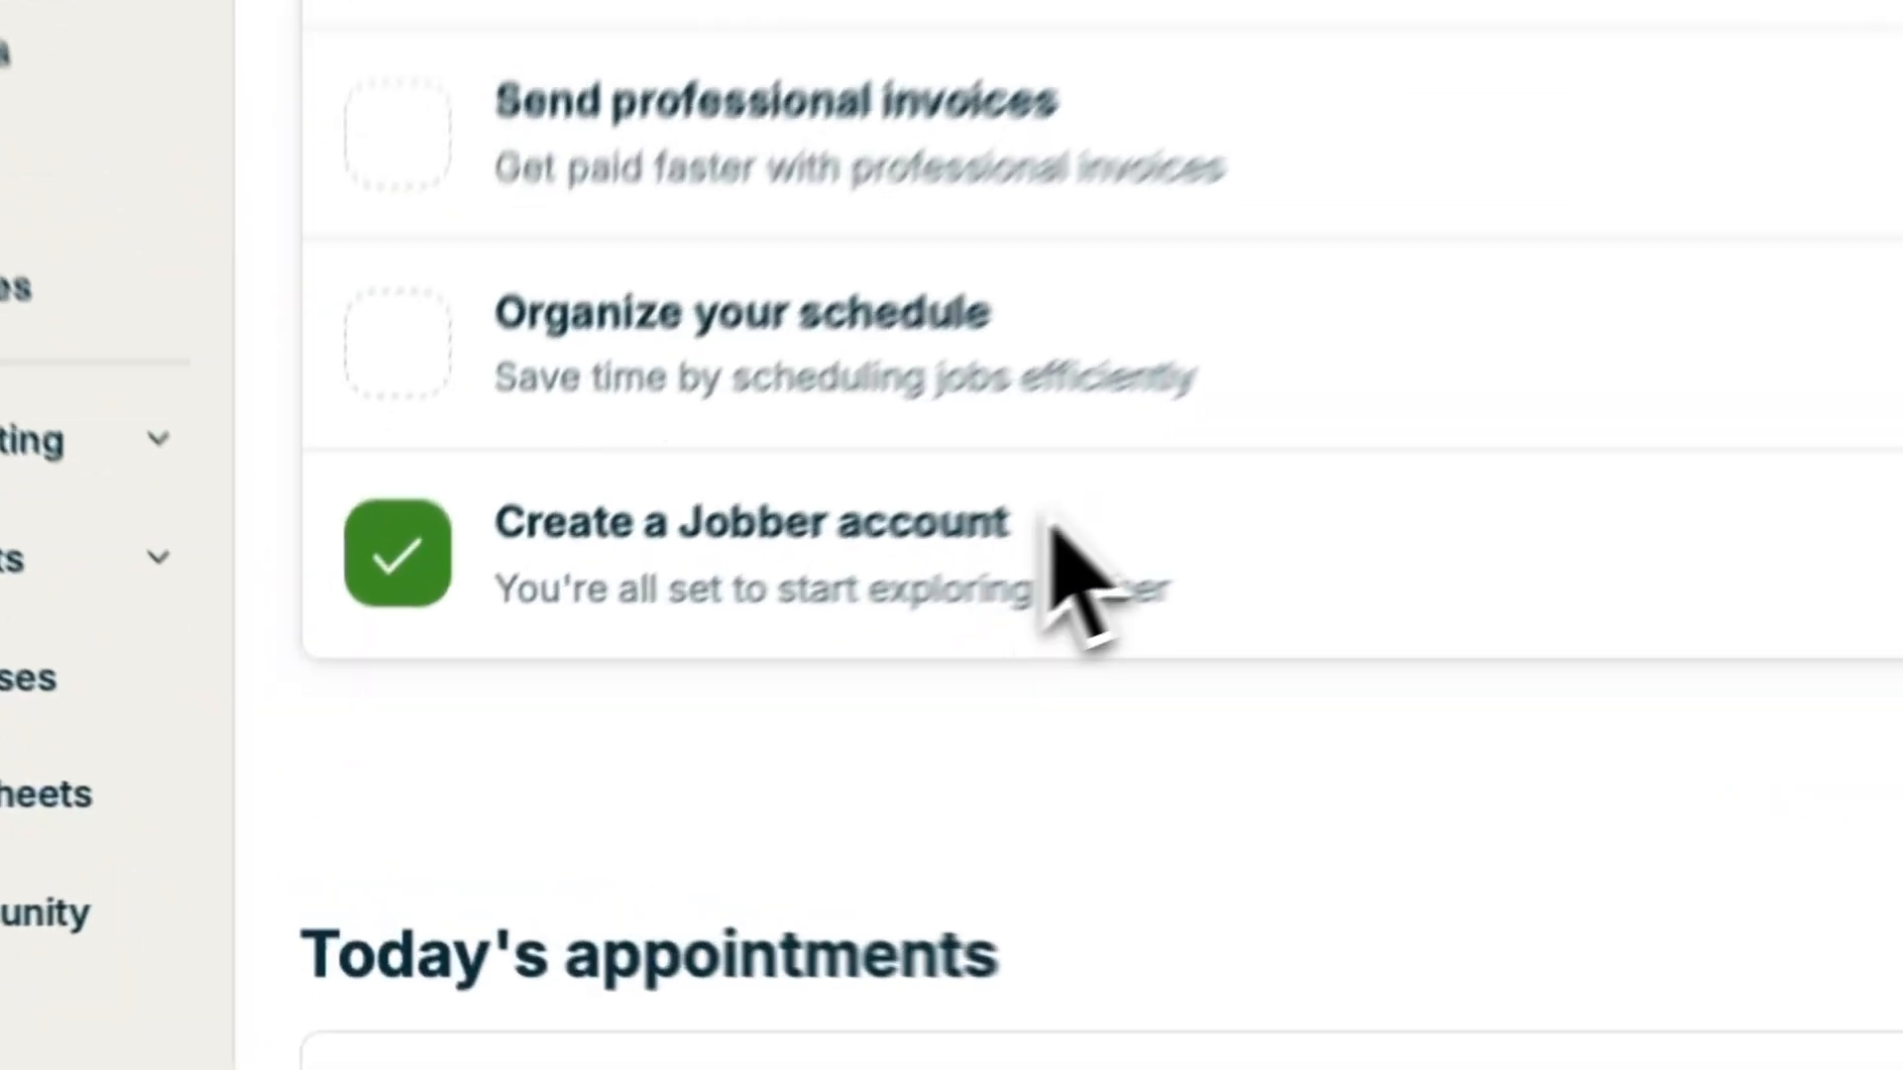
{"action": "scroll", "coordinate": [624, 715], "scroll_direction": "up", "scroll_amount": 3}
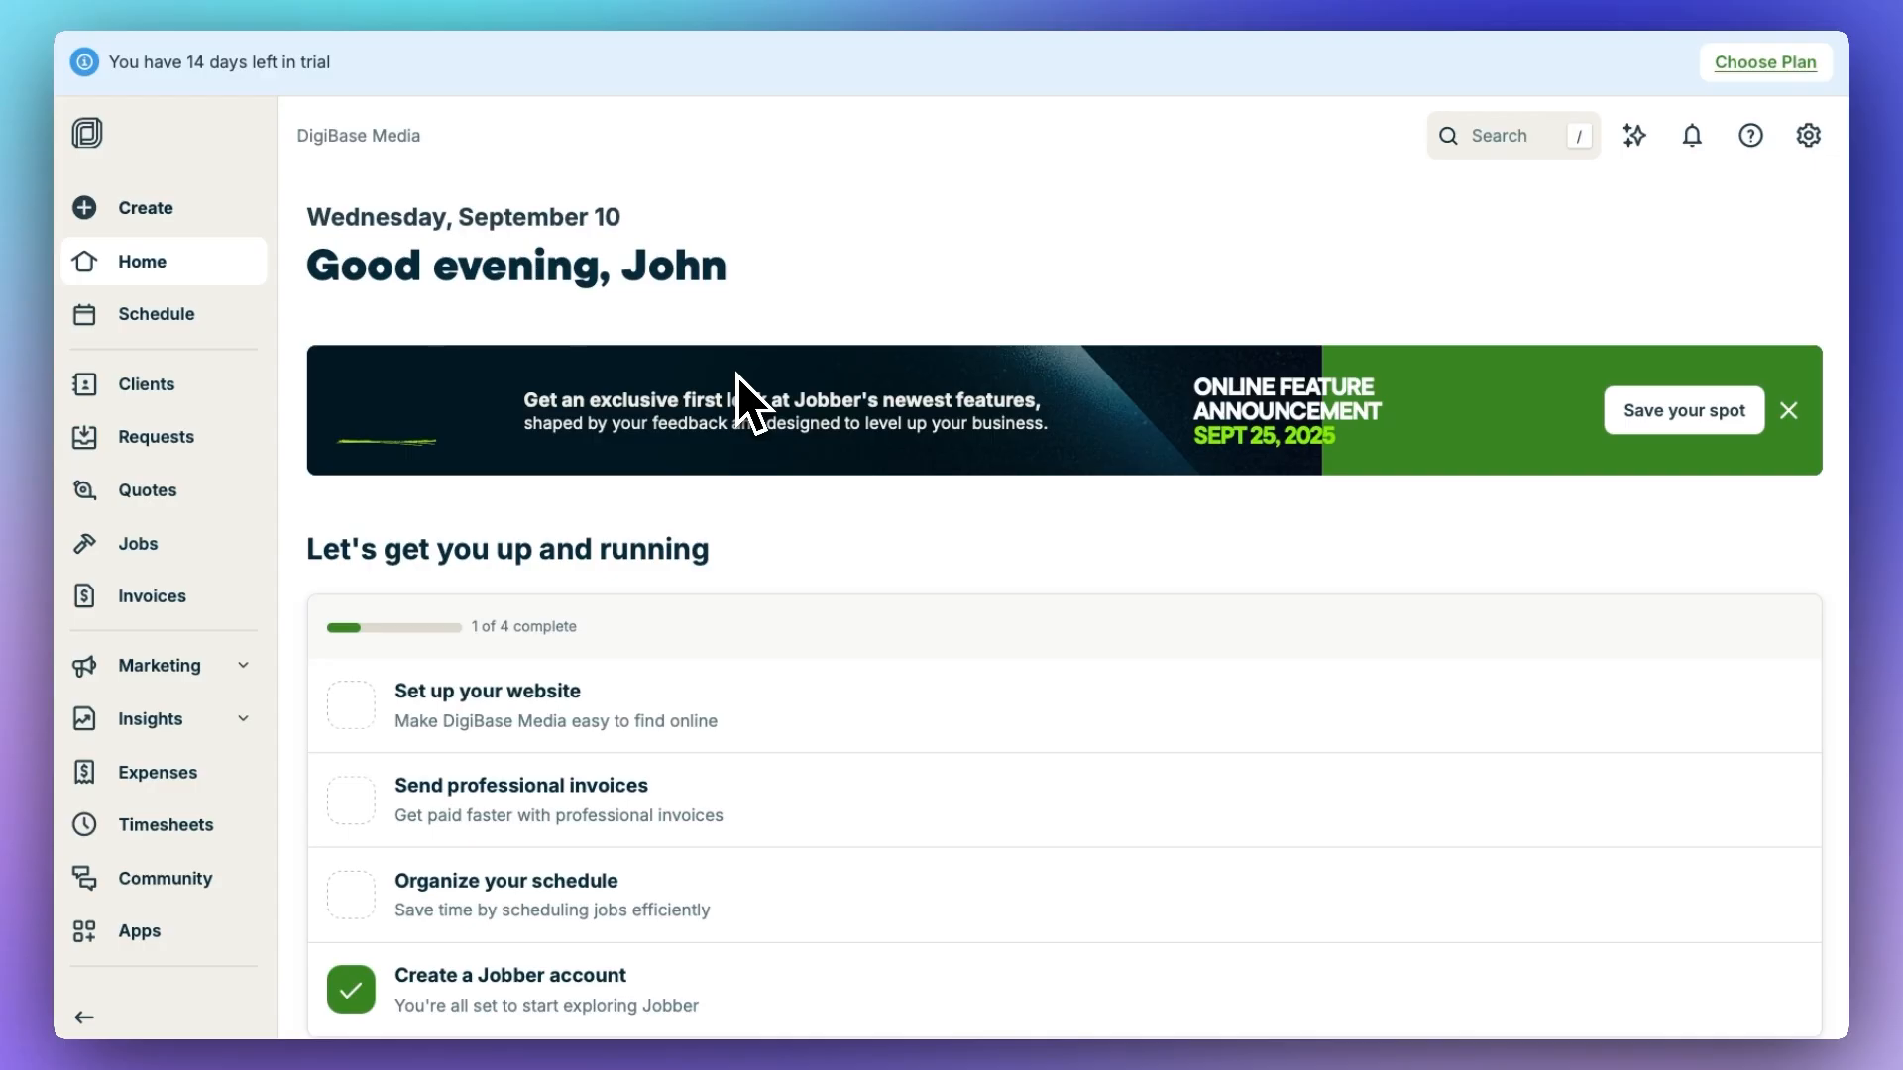
{"action": "scroll", "coordinate": [737, 375], "scroll_direction": "down", "scroll_amount": 5}
{"action": "scroll", "coordinate": [633, 430], "scroll_direction": "down", "scroll_amount": 3}
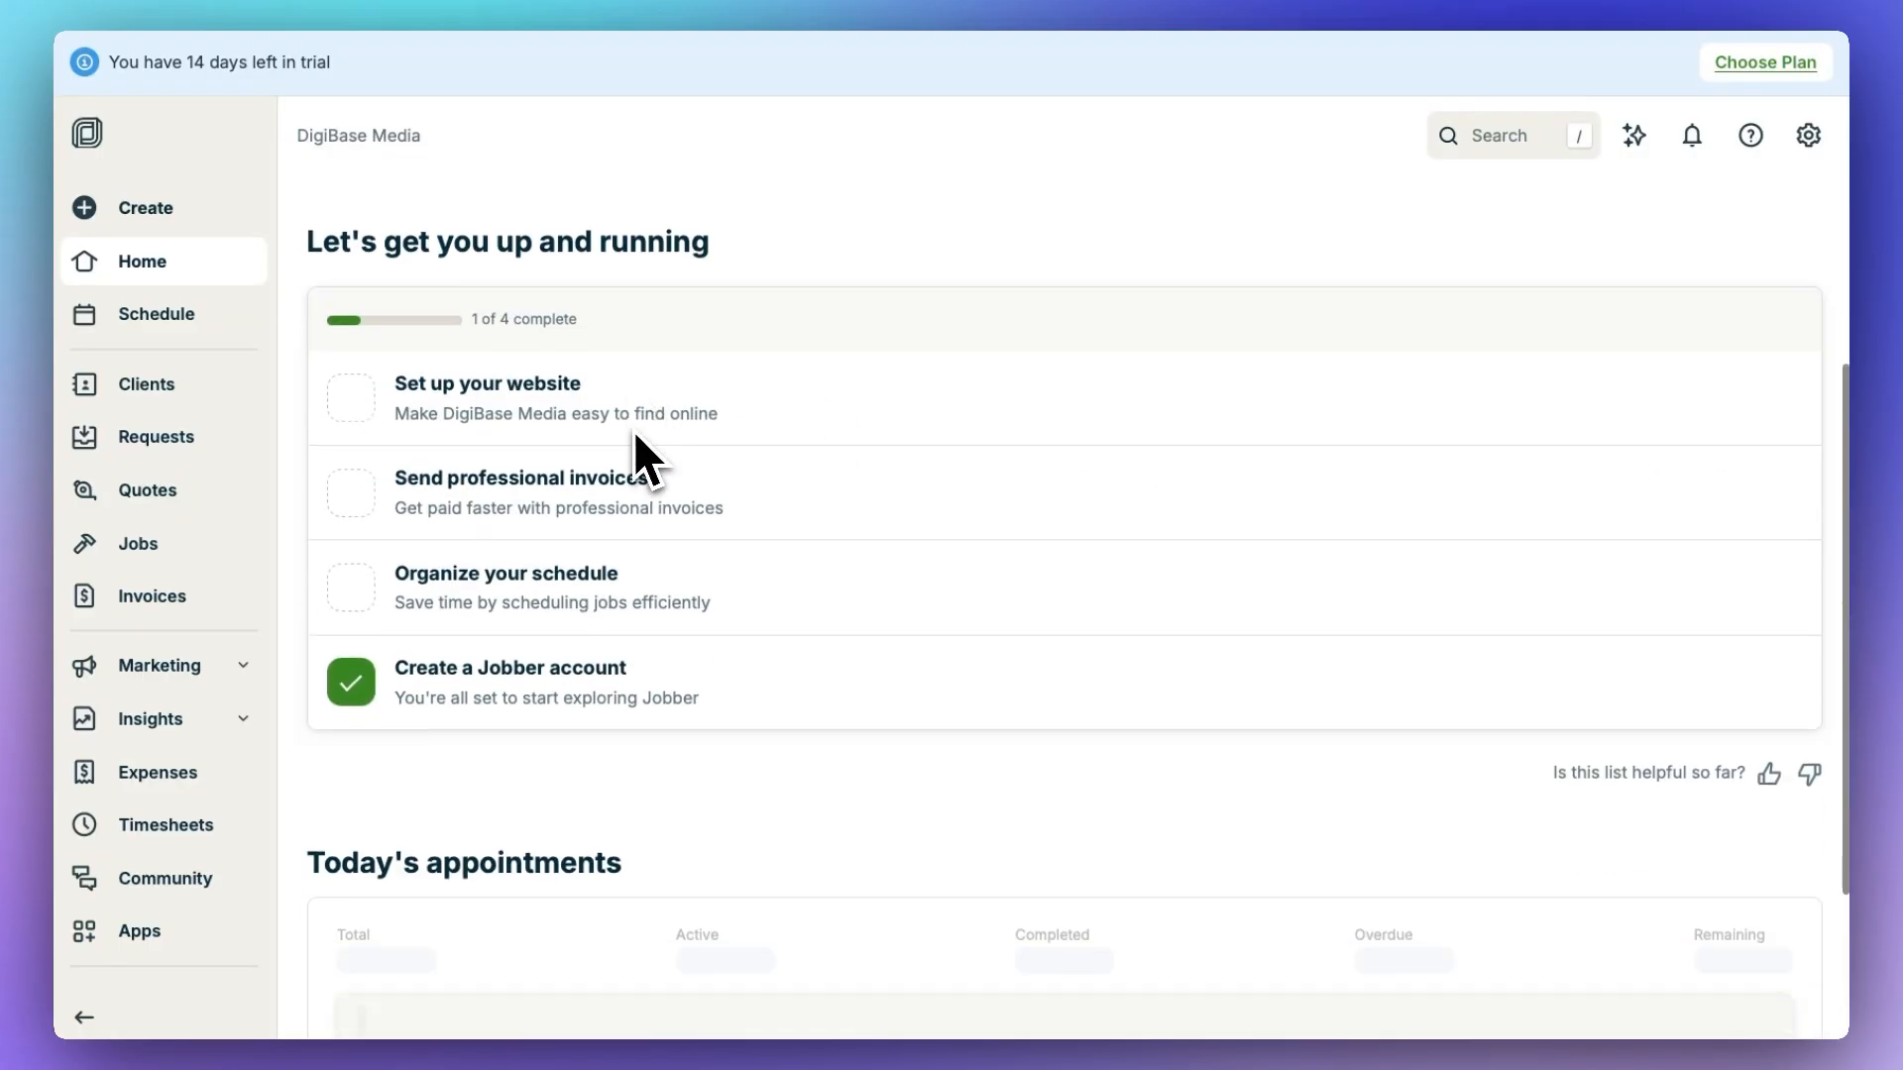
{"action": "scroll", "coordinate": [634, 430], "scroll_direction": "up", "scroll_amount": 4}
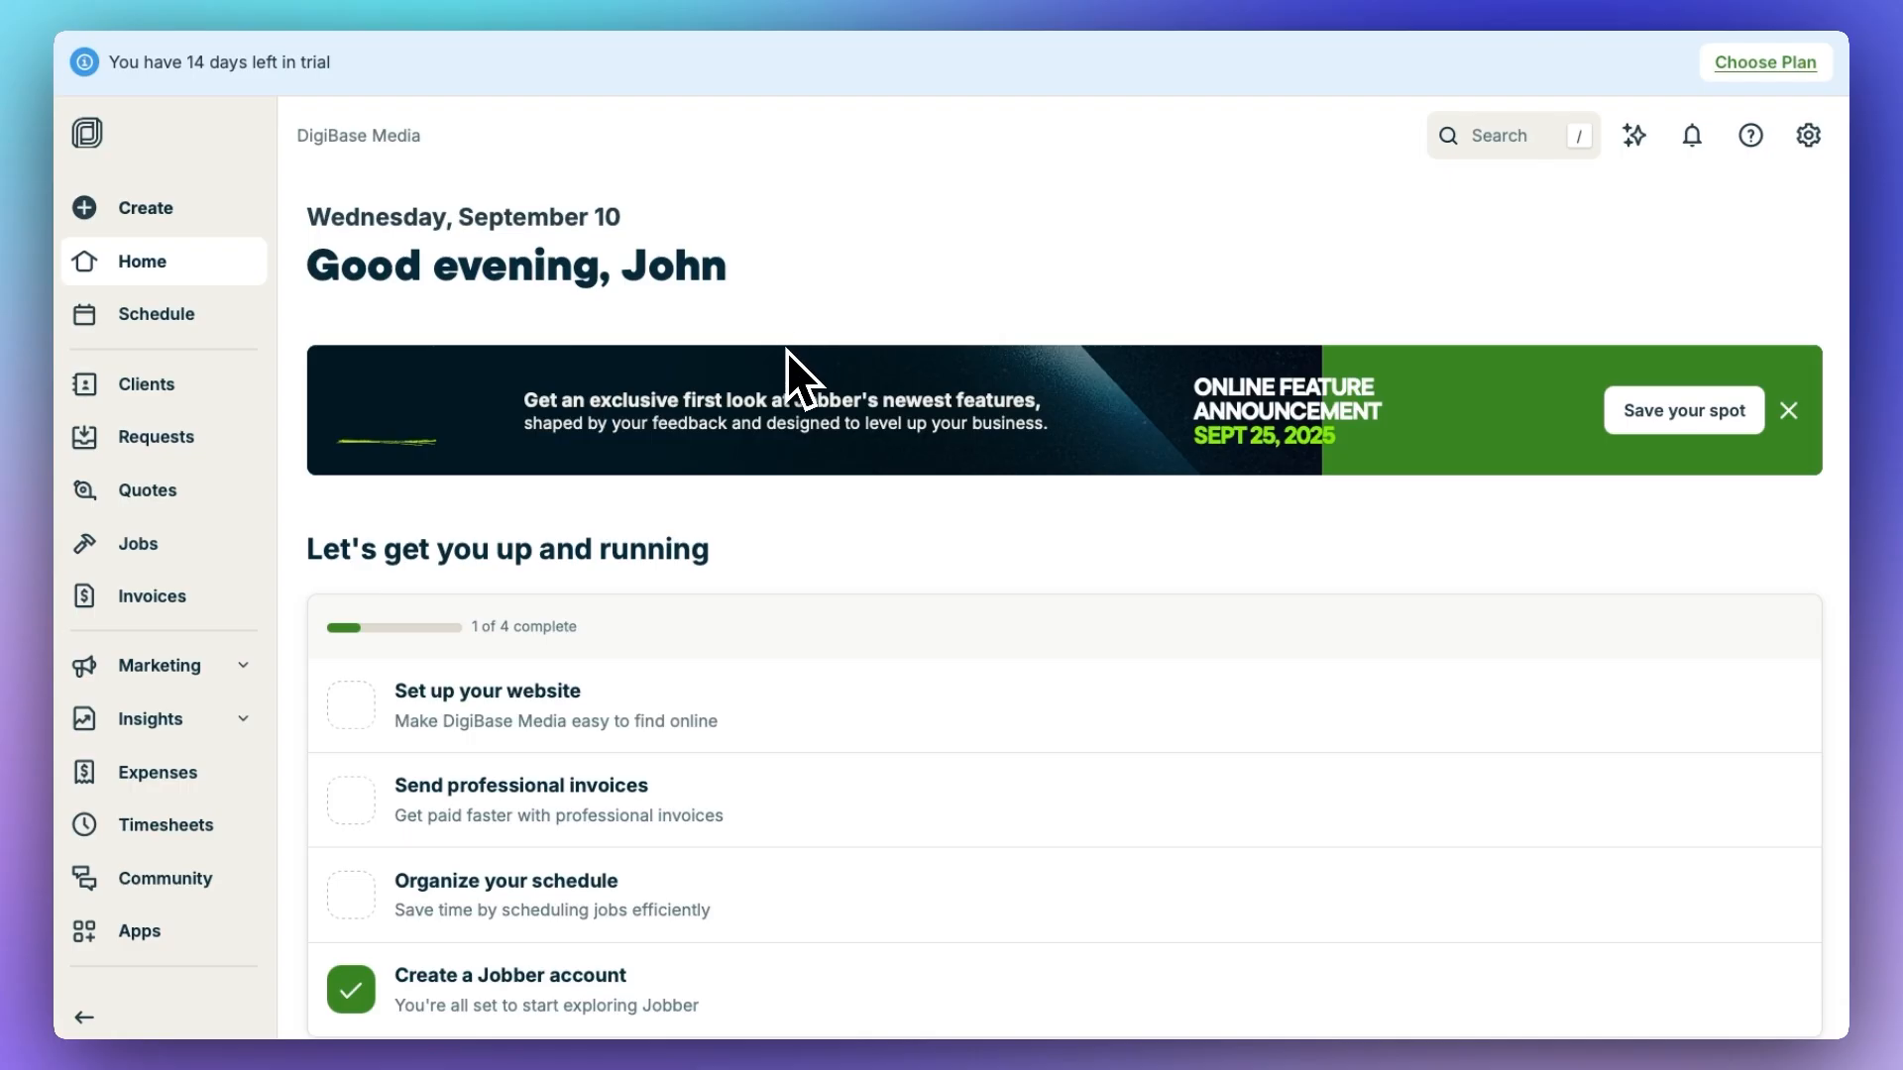
{"action": "scroll", "coordinate": [787, 352], "scroll_direction": "down", "scroll_amount": 3}
{"action": "scroll", "coordinate": [790, 374], "scroll_direction": "up", "scroll_amount": 3}
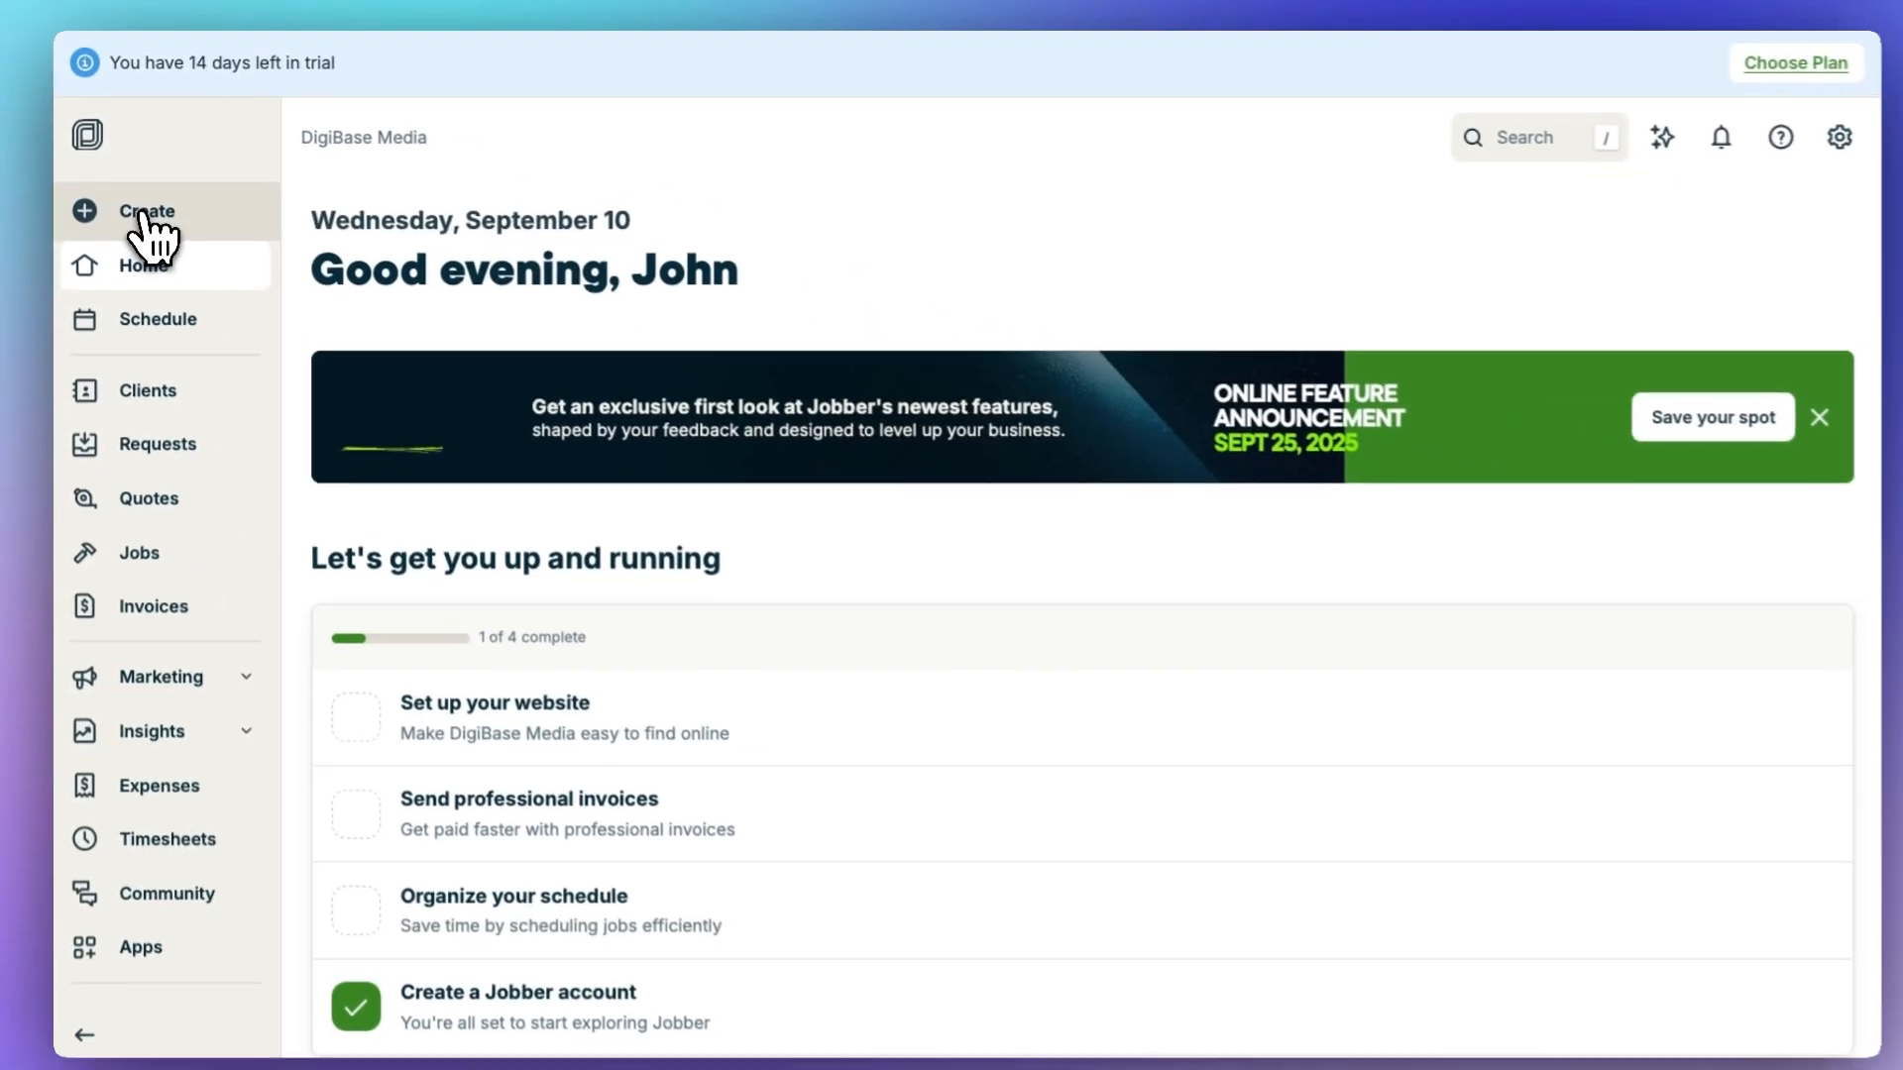
Start a new client record and go through its contact, lead source, additional contacts and property address sections.
{"action": "left_click", "coordinate": [317, 472]}
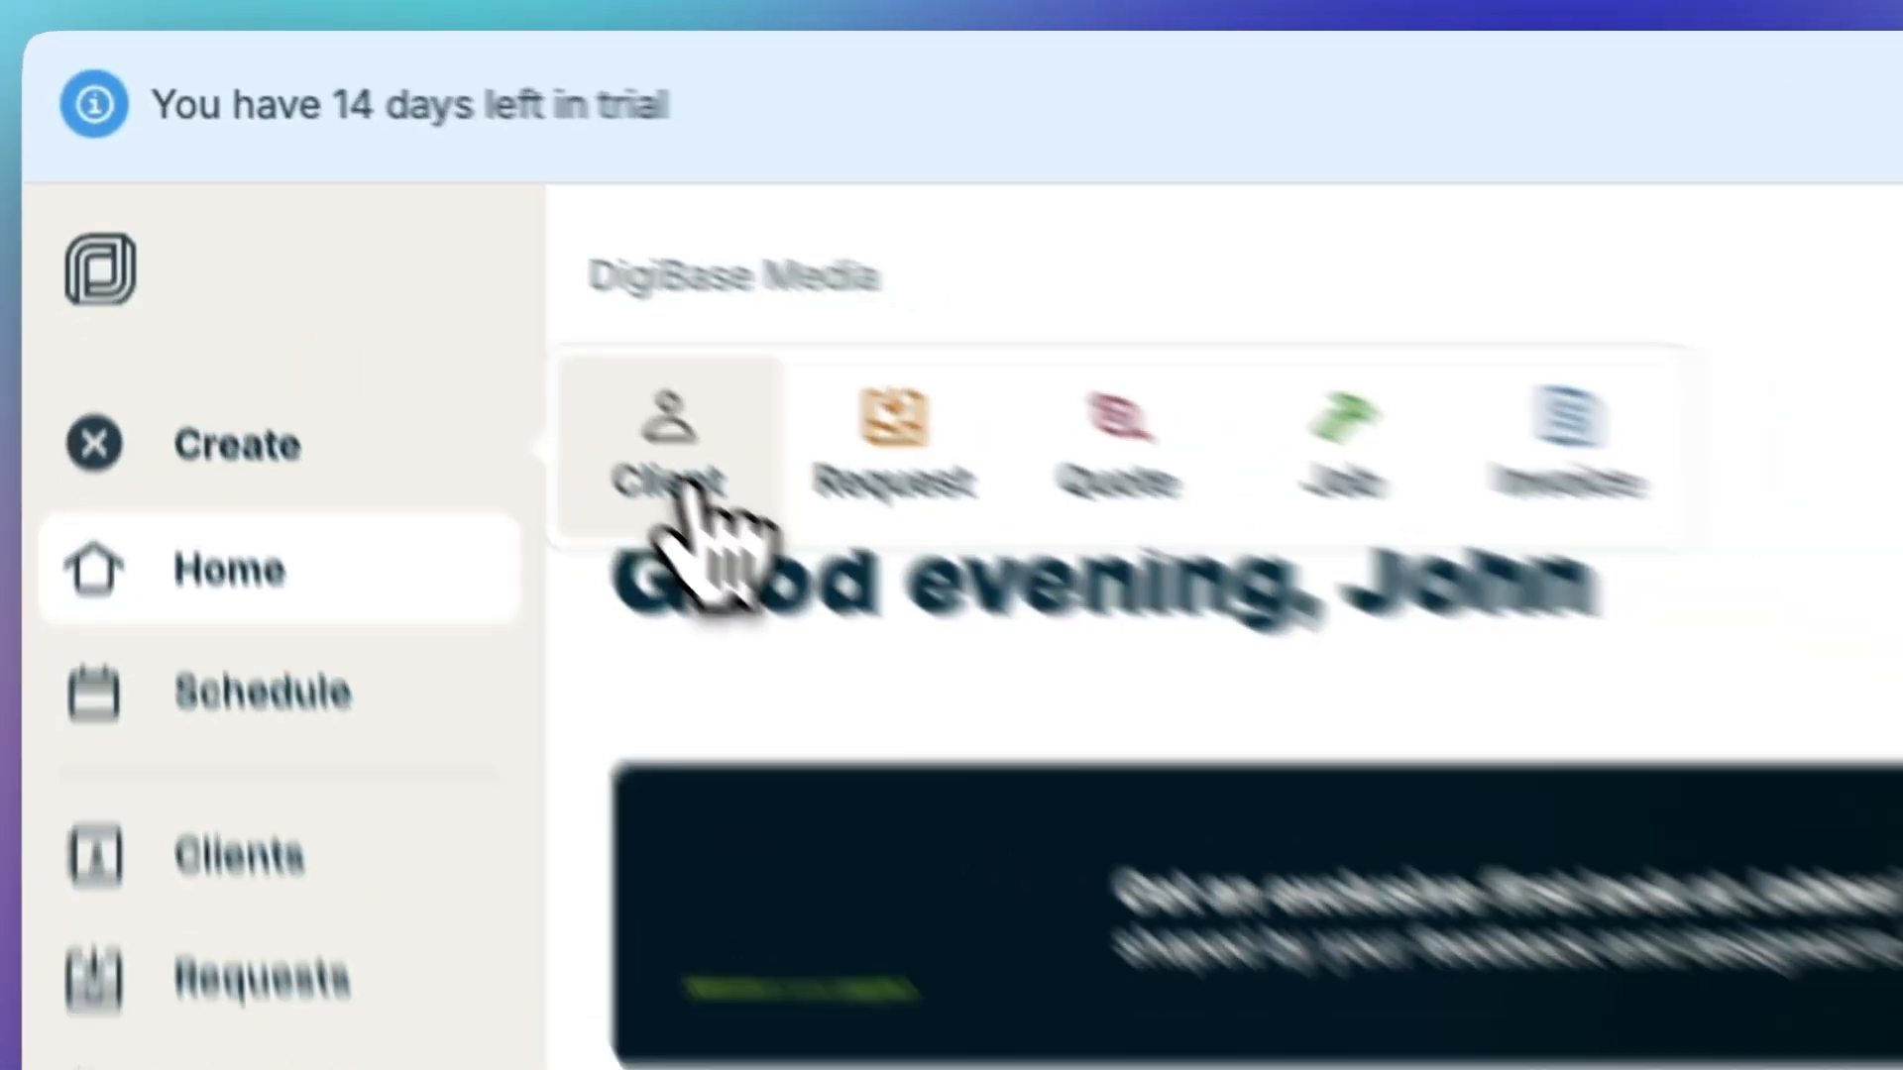
{"action": "left_click", "coordinate": [687, 488]}
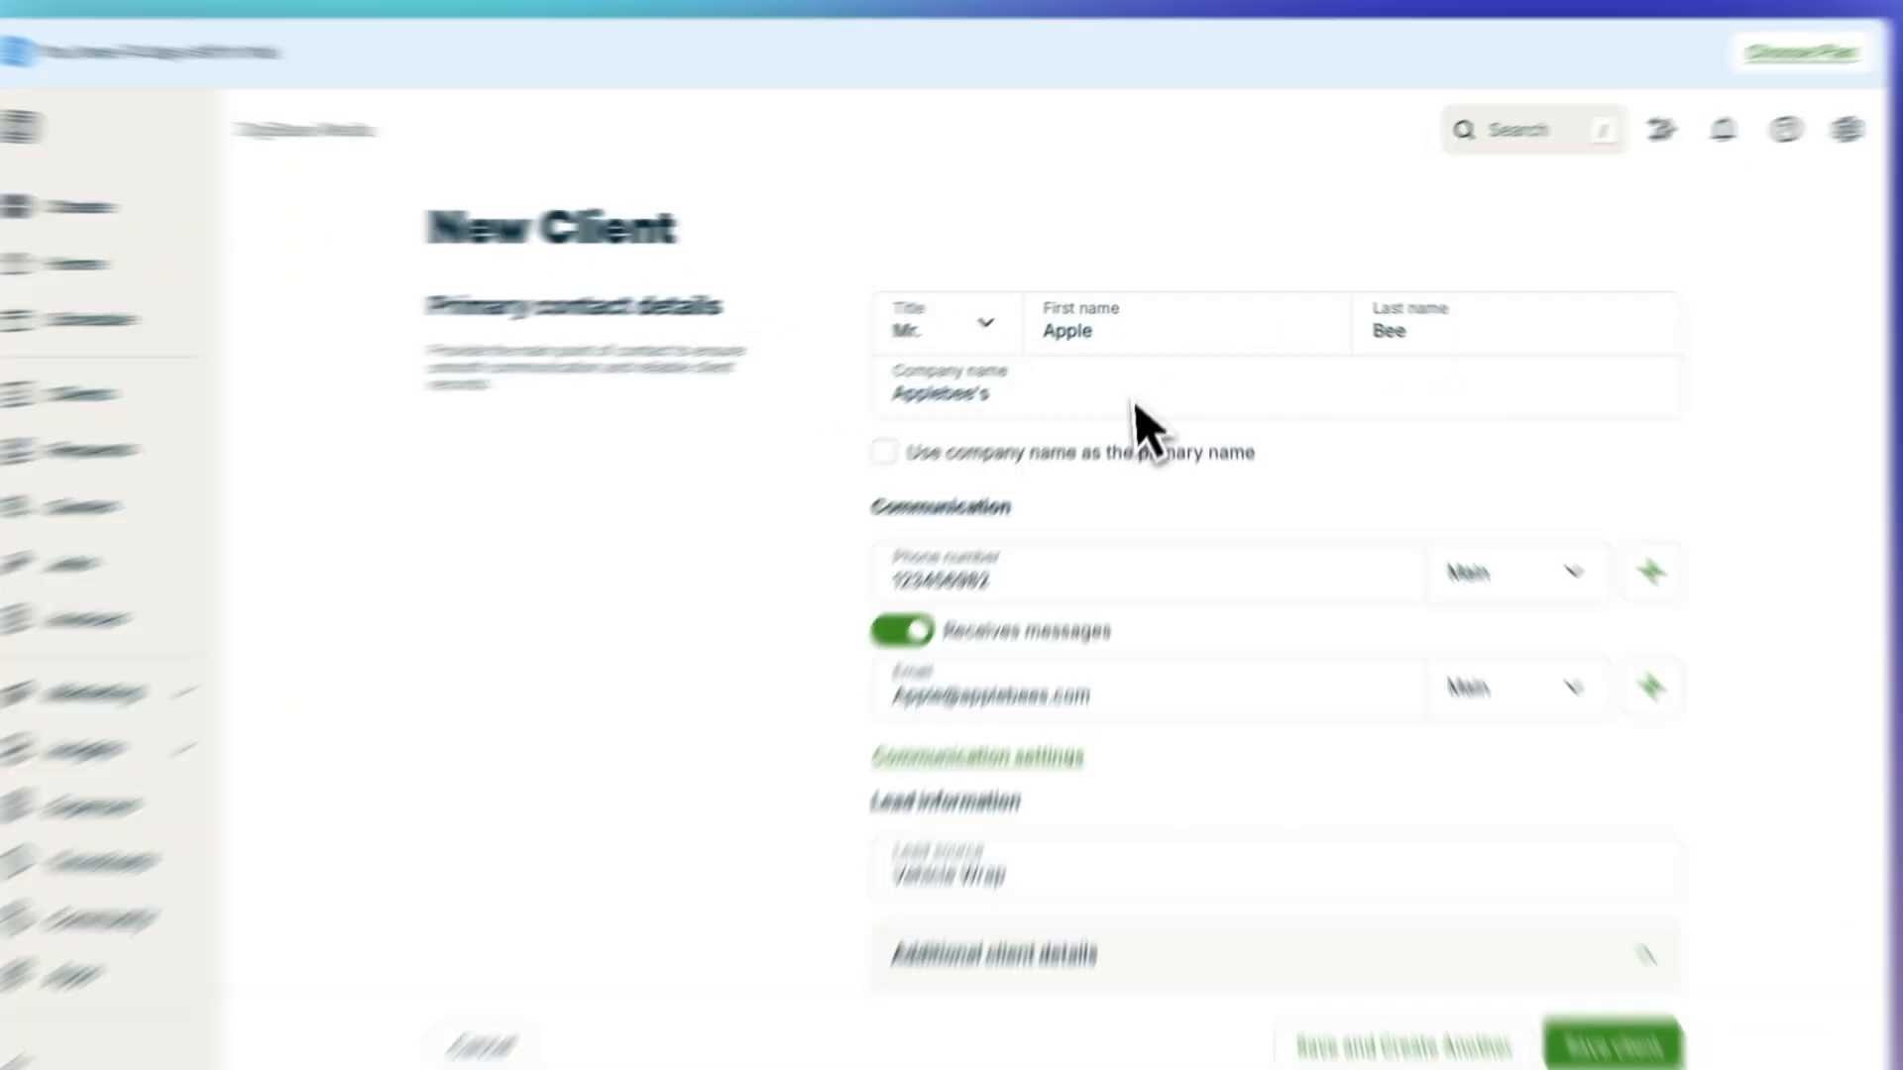
{"action": "scroll", "coordinate": [1031, 403], "scroll_direction": "down", "scroll_amount": 2}
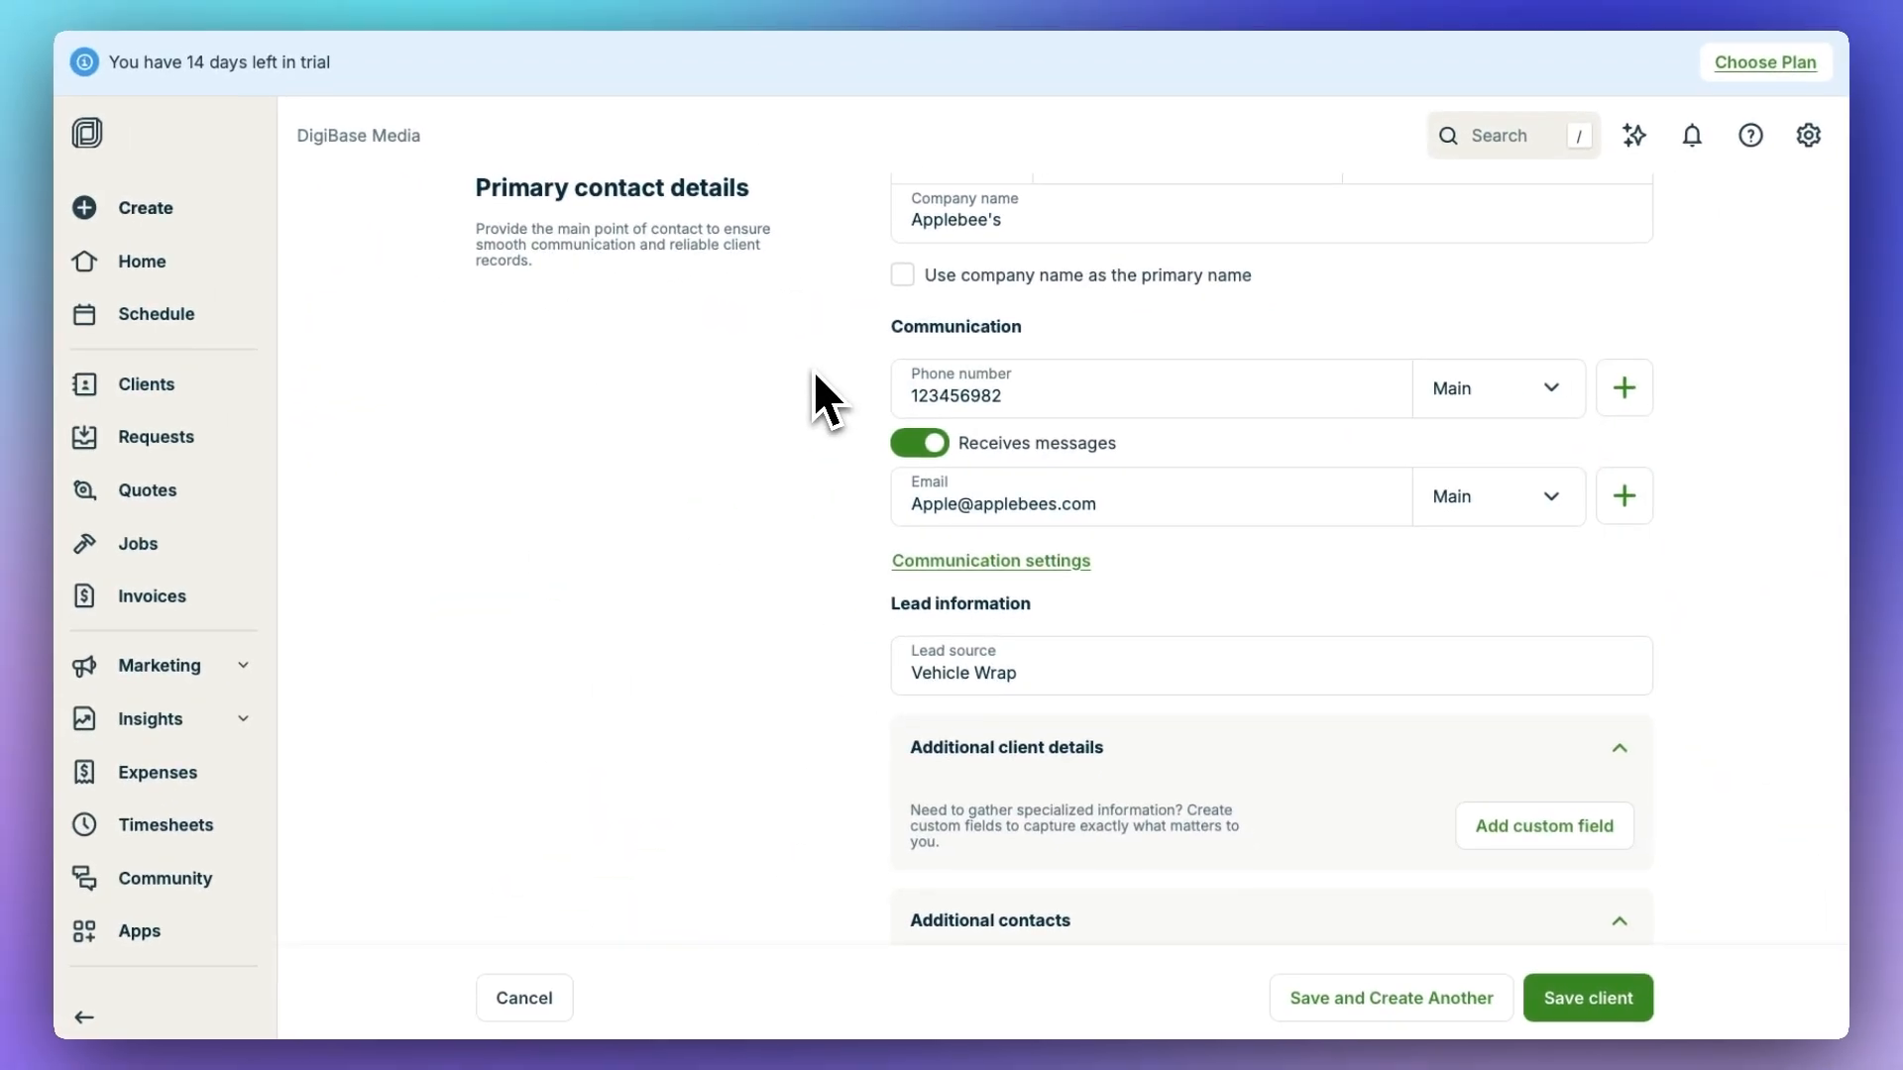
{"action": "scroll", "coordinate": [815, 377], "scroll_direction": "down", "scroll_amount": 3}
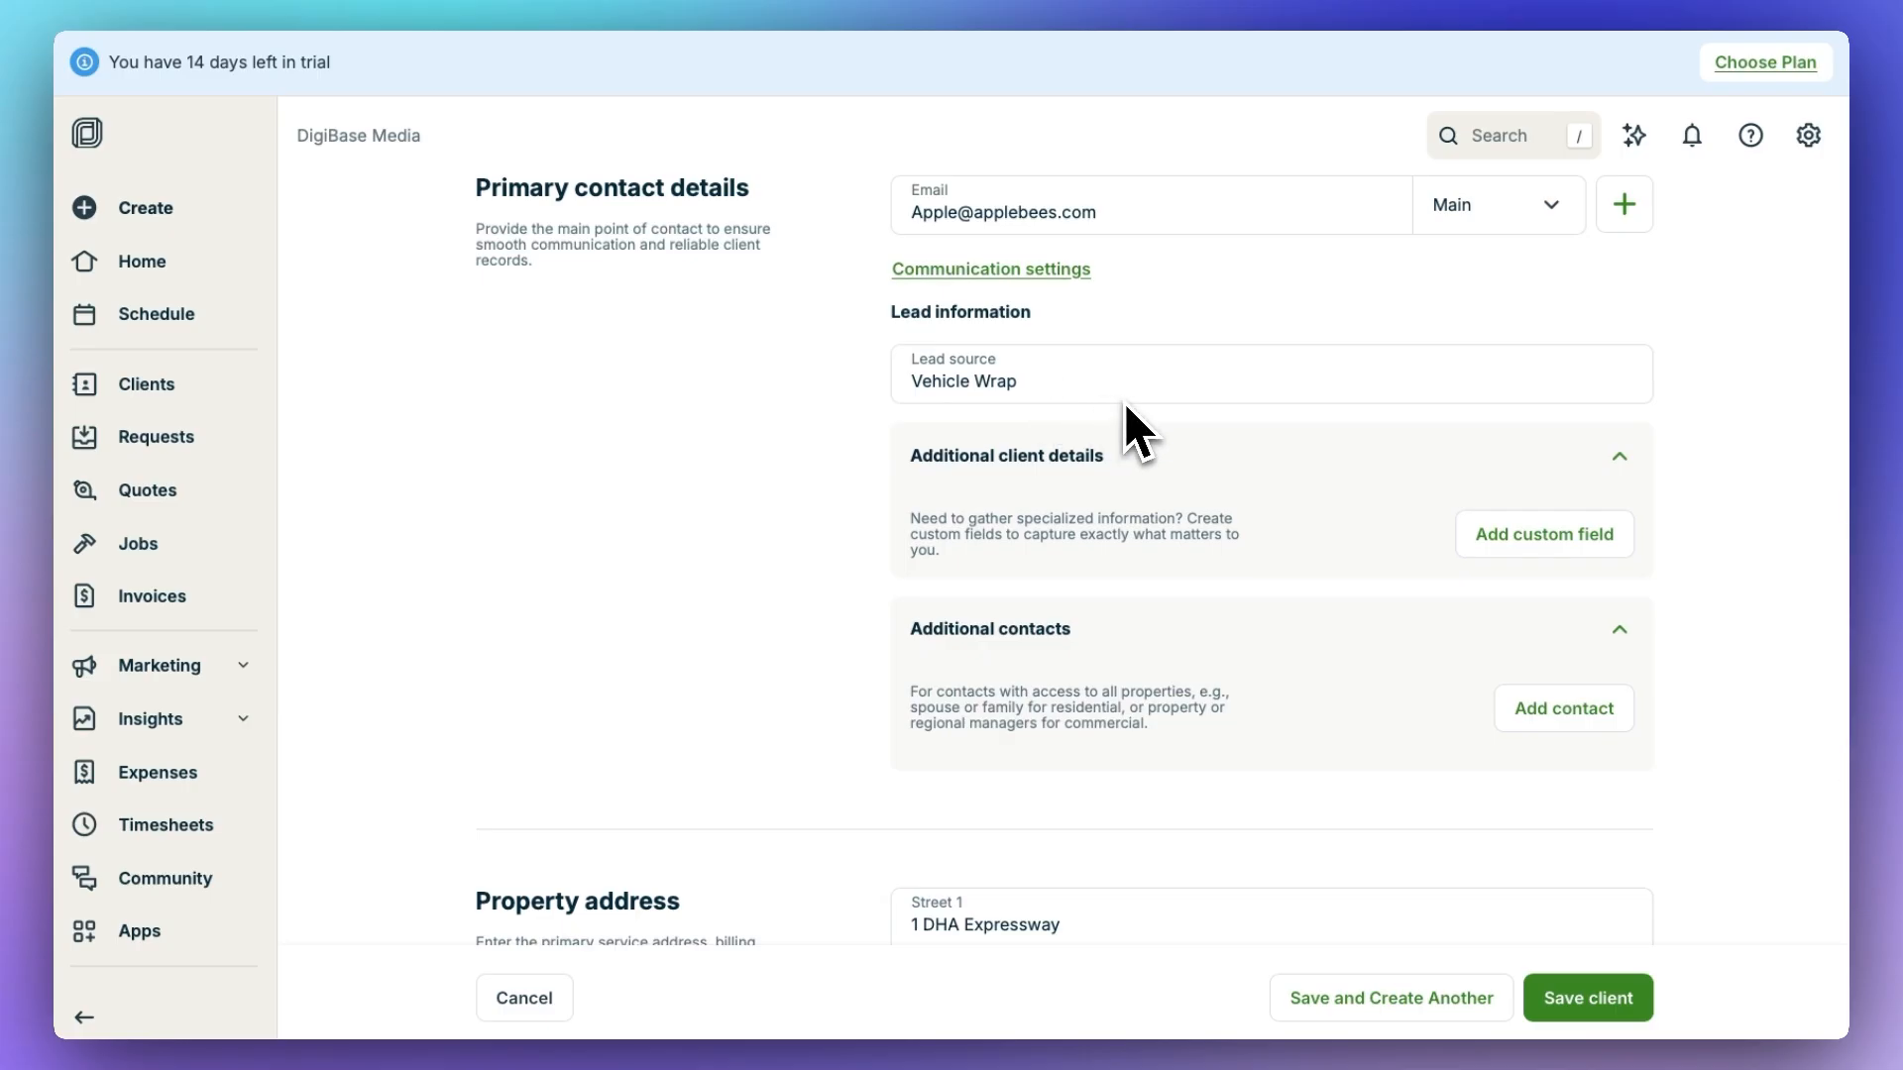
{"action": "scroll", "coordinate": [1125, 407], "scroll_direction": "down", "scroll_amount": 3}
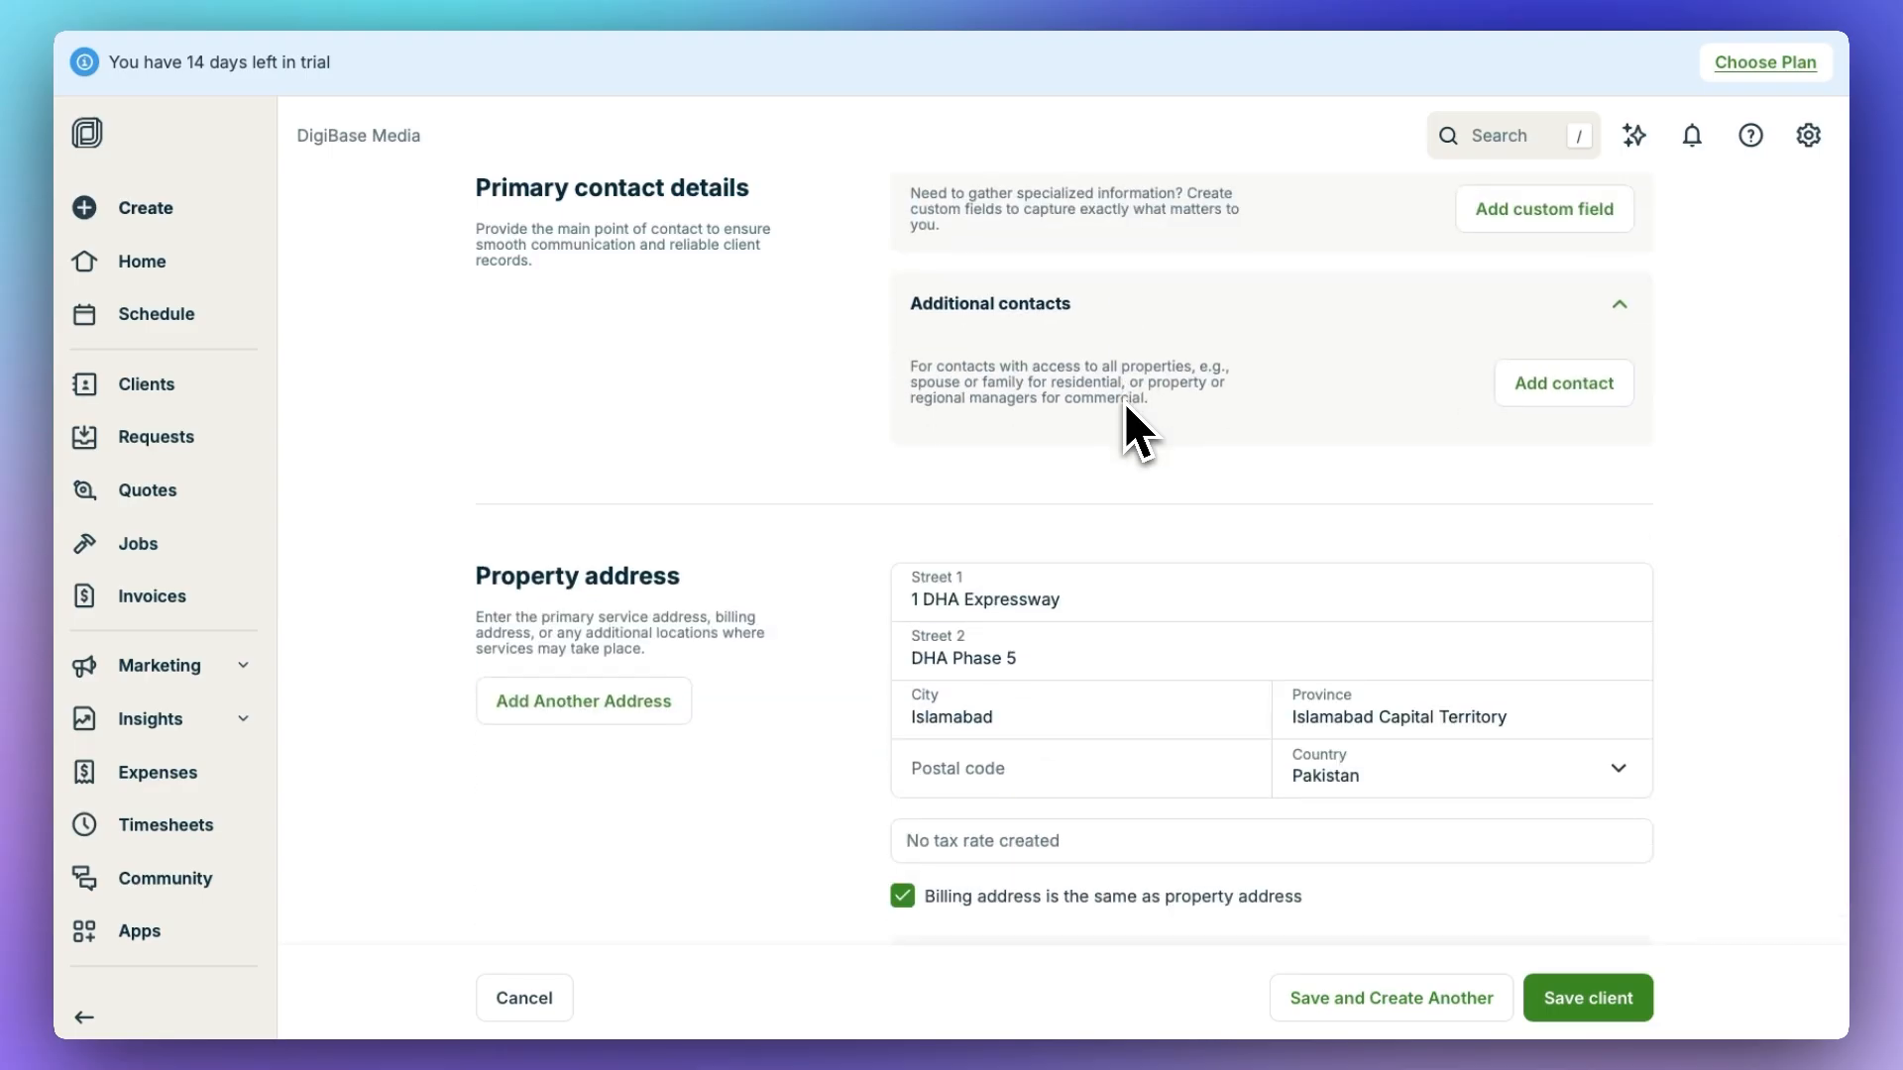
{"action": "scroll", "coordinate": [1124, 403], "scroll_direction": "down", "scroll_amount": 1}
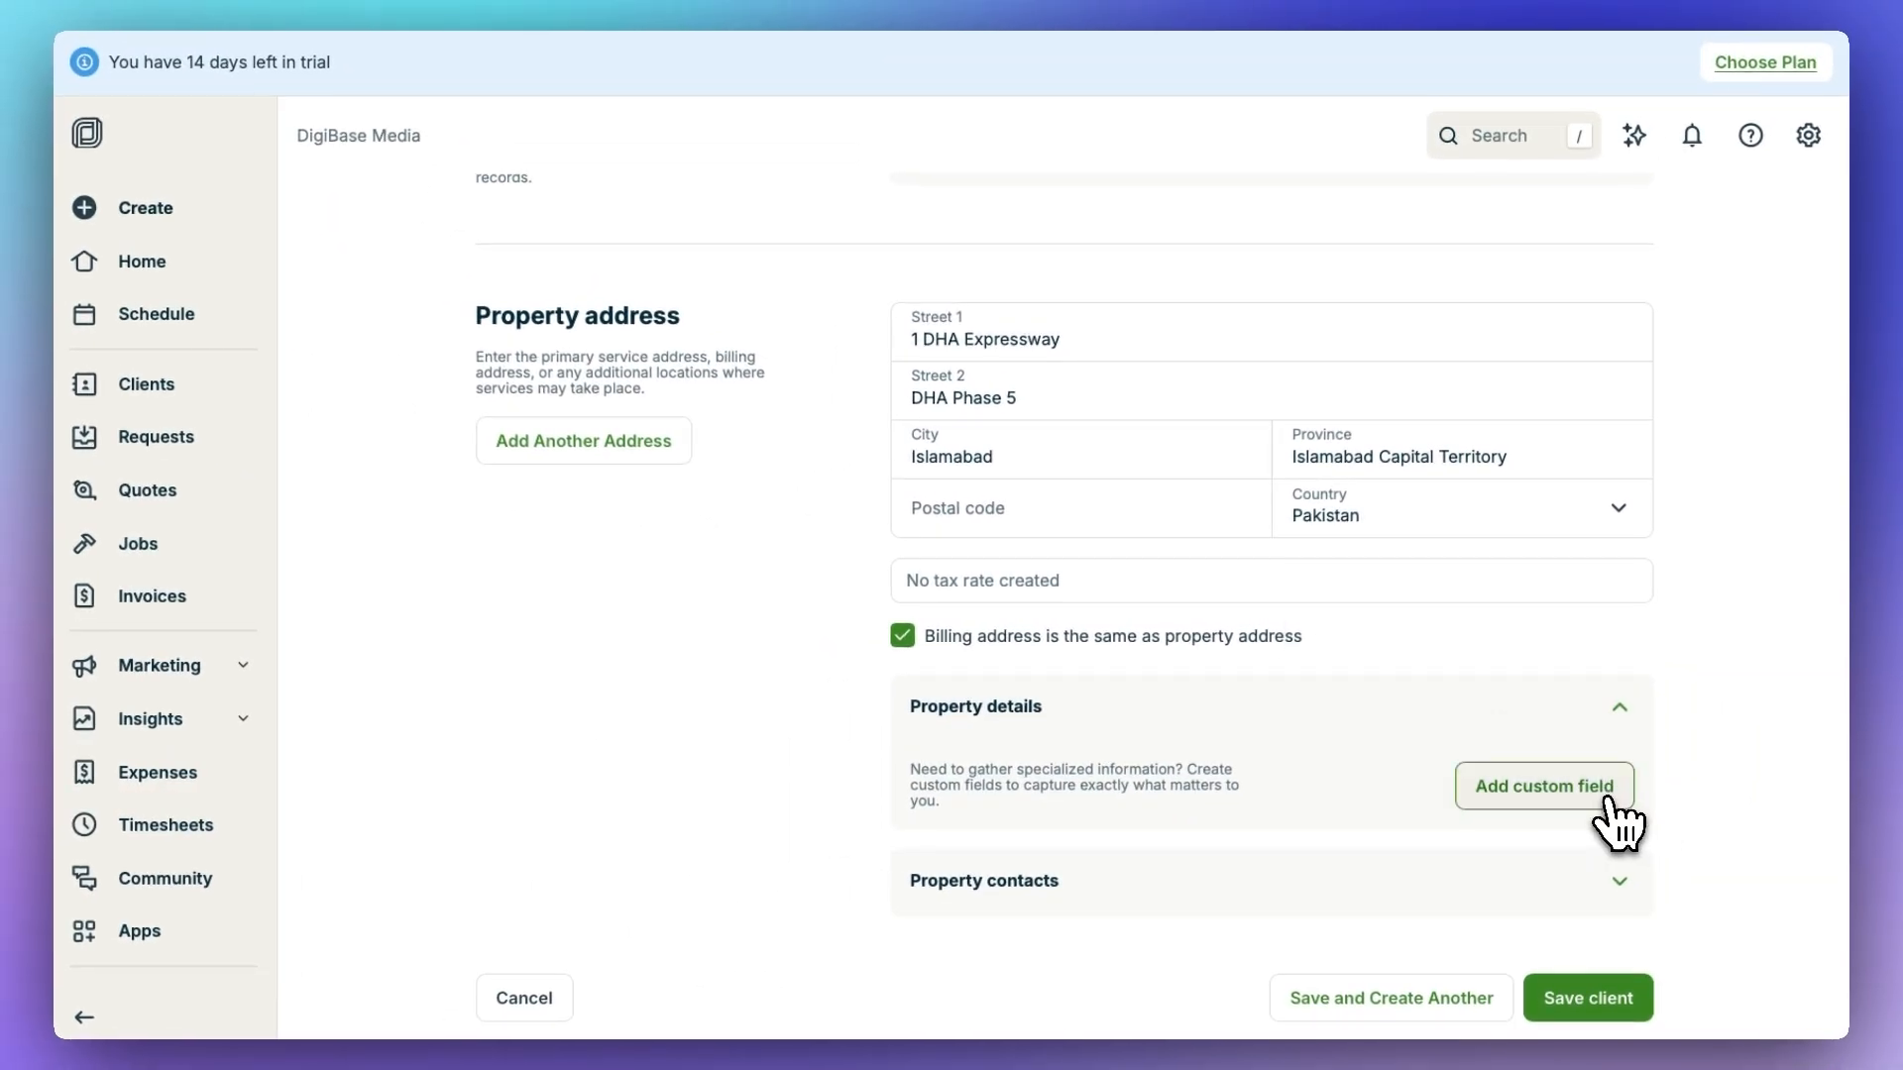
Create a text custom field named "Toyota" in the new client's property details, leaving its default value empty.
{"action": "left_click", "coordinate": [1600, 804]}
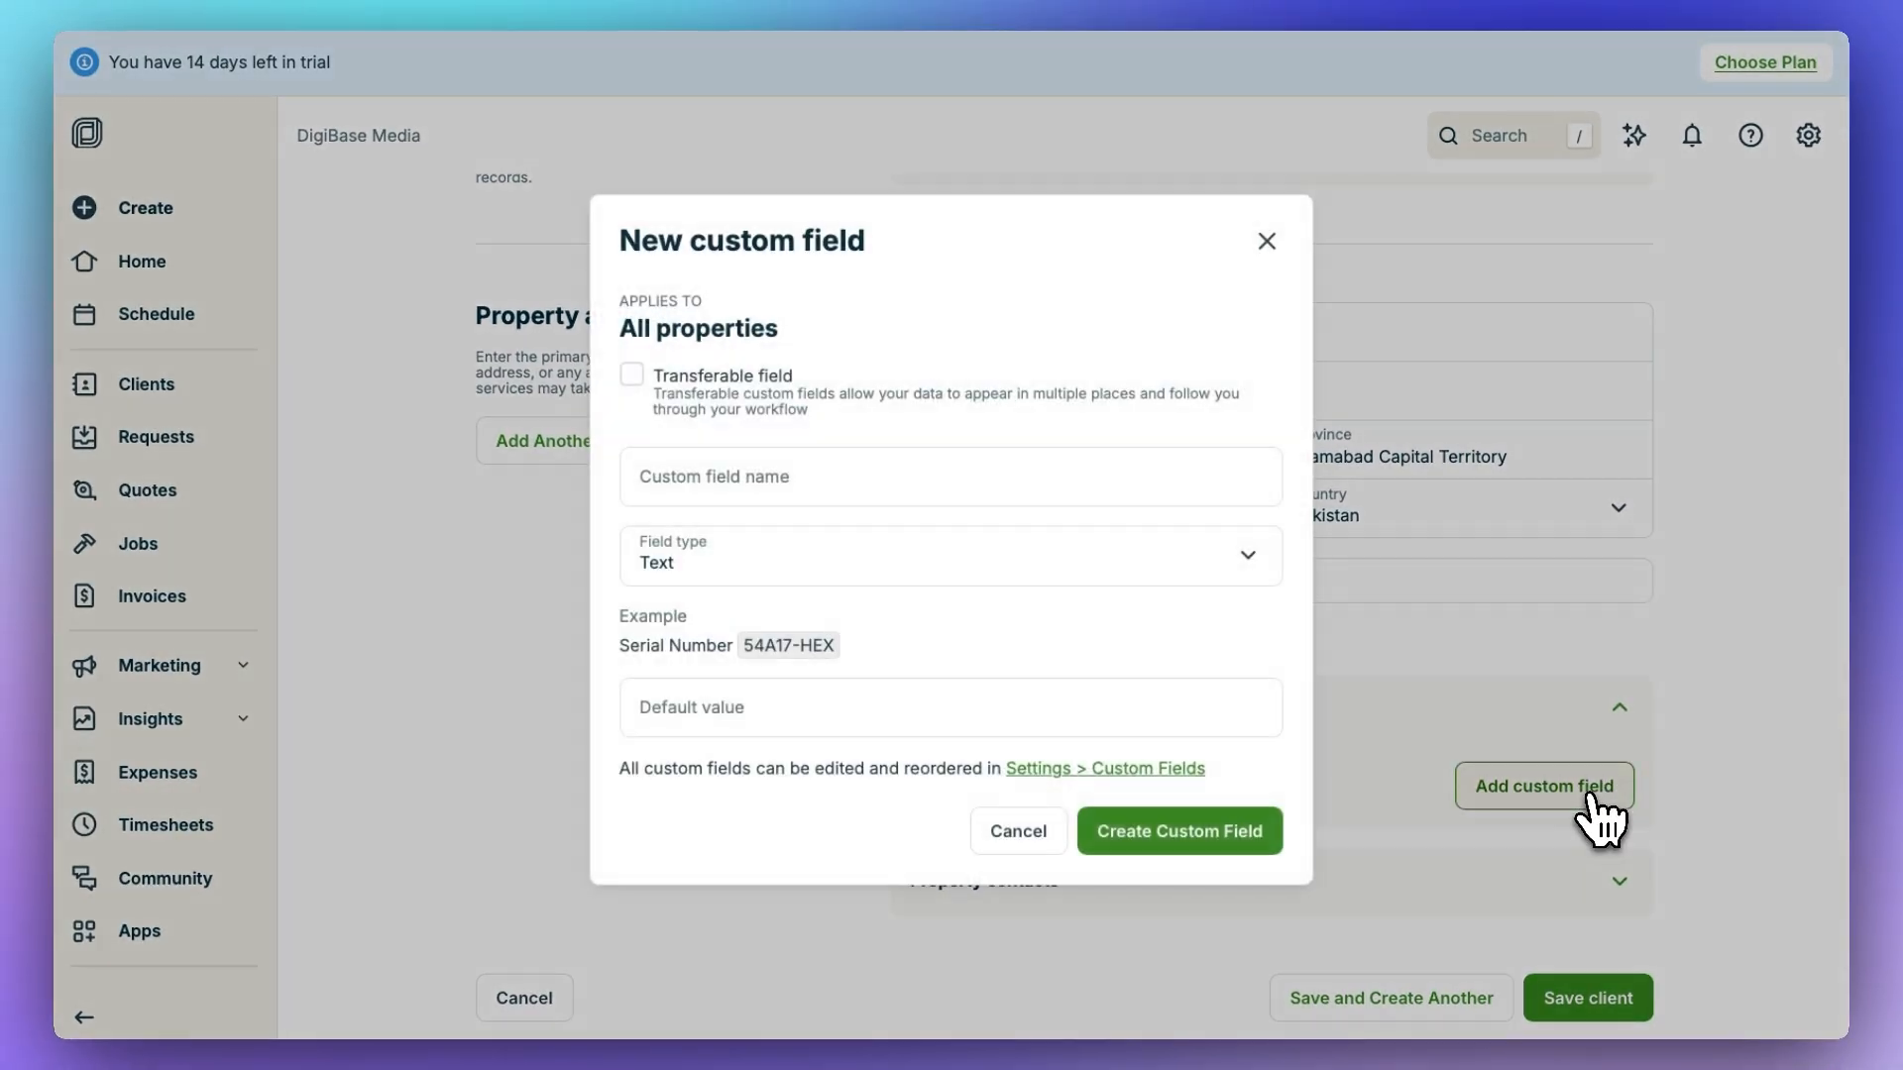
{"action": "left_click", "coordinate": [783, 469]}
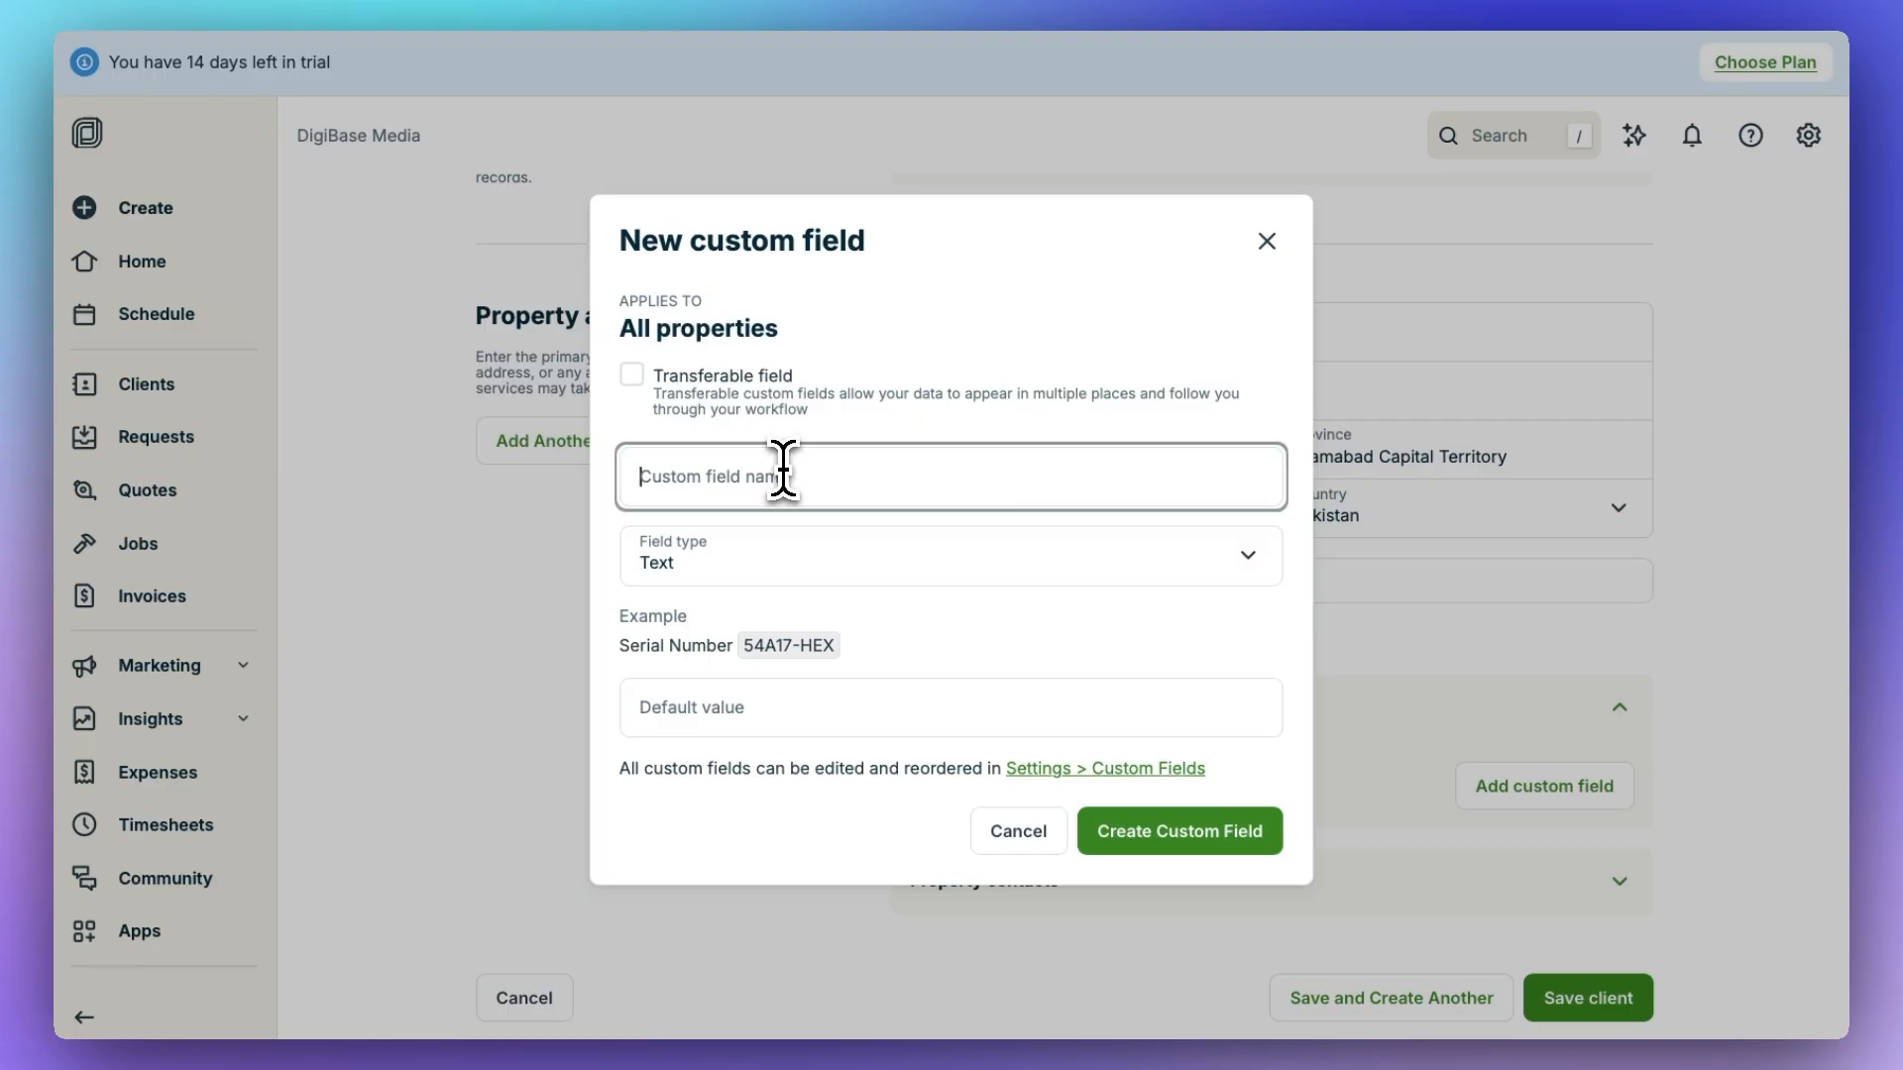
{"action": "type", "text": "Tot"}
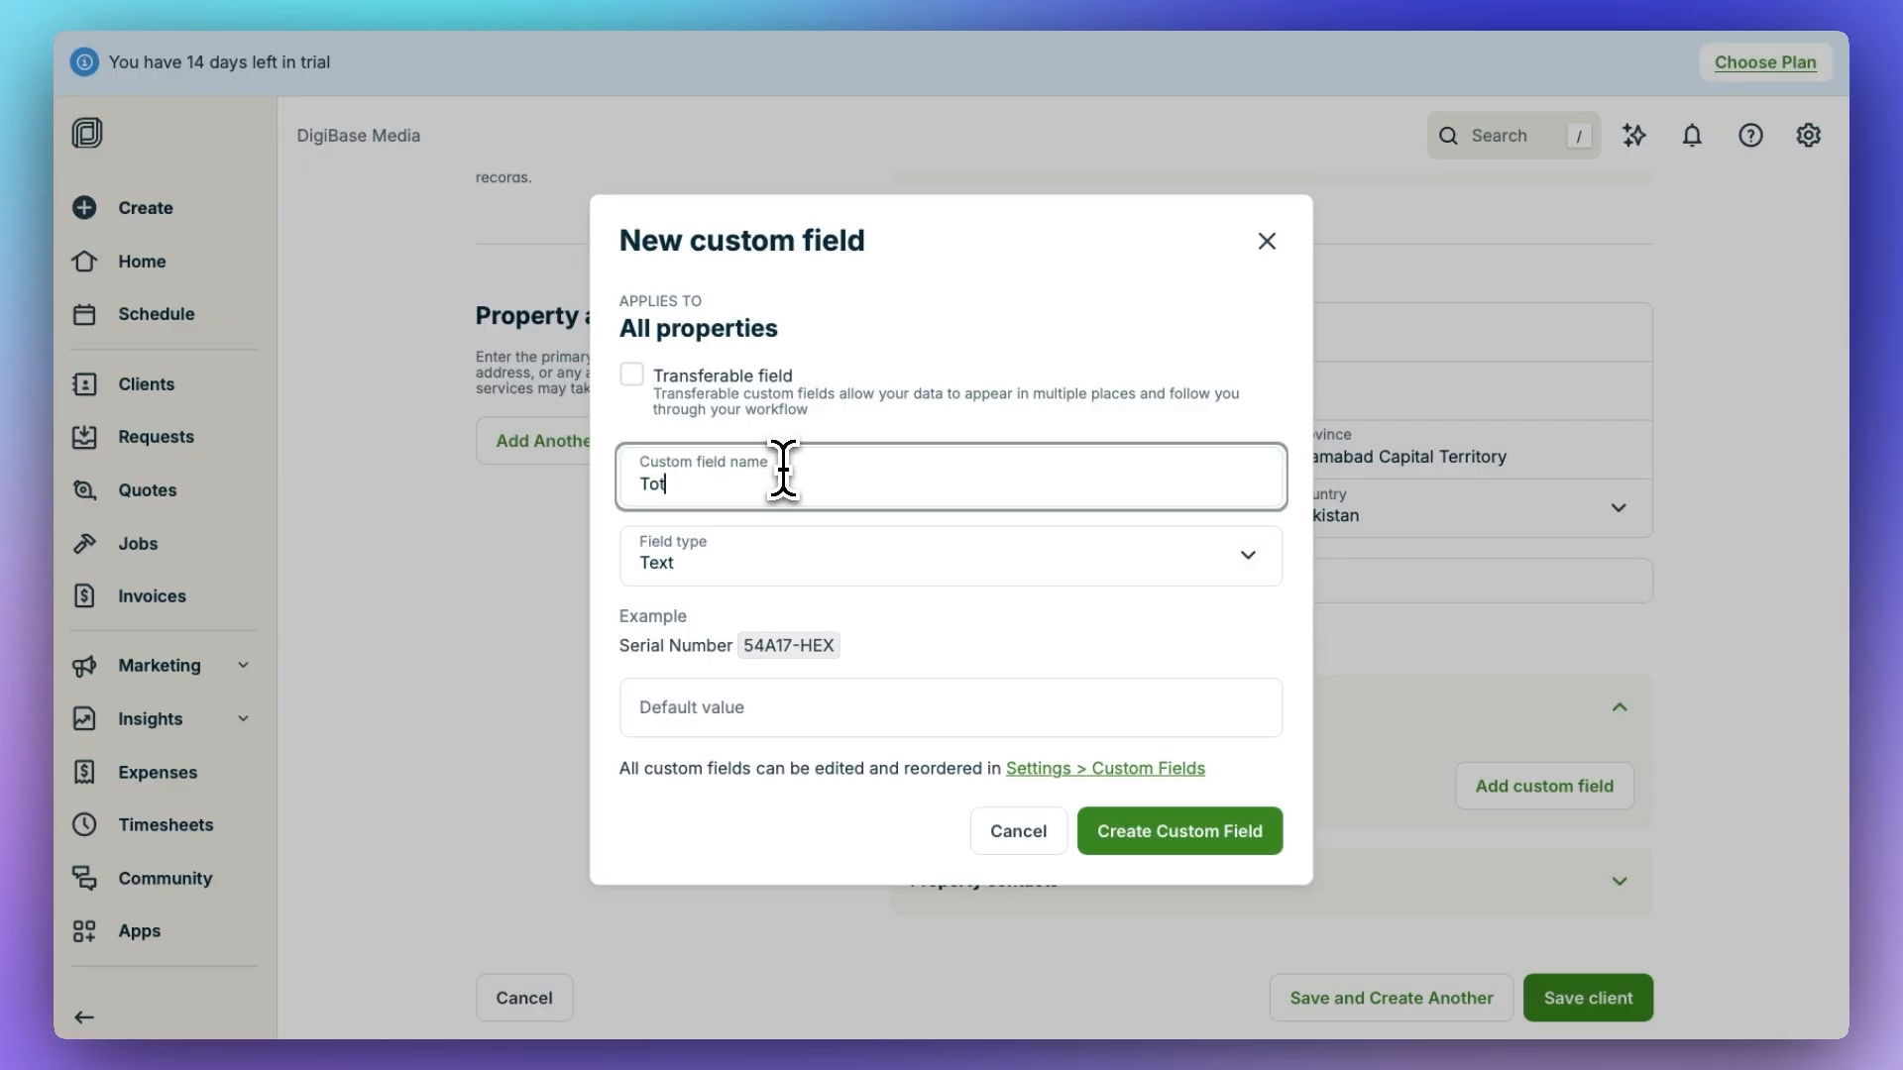
{"action": "type", "text": "ota"}
{"action": "left_click", "coordinate": [804, 710]}
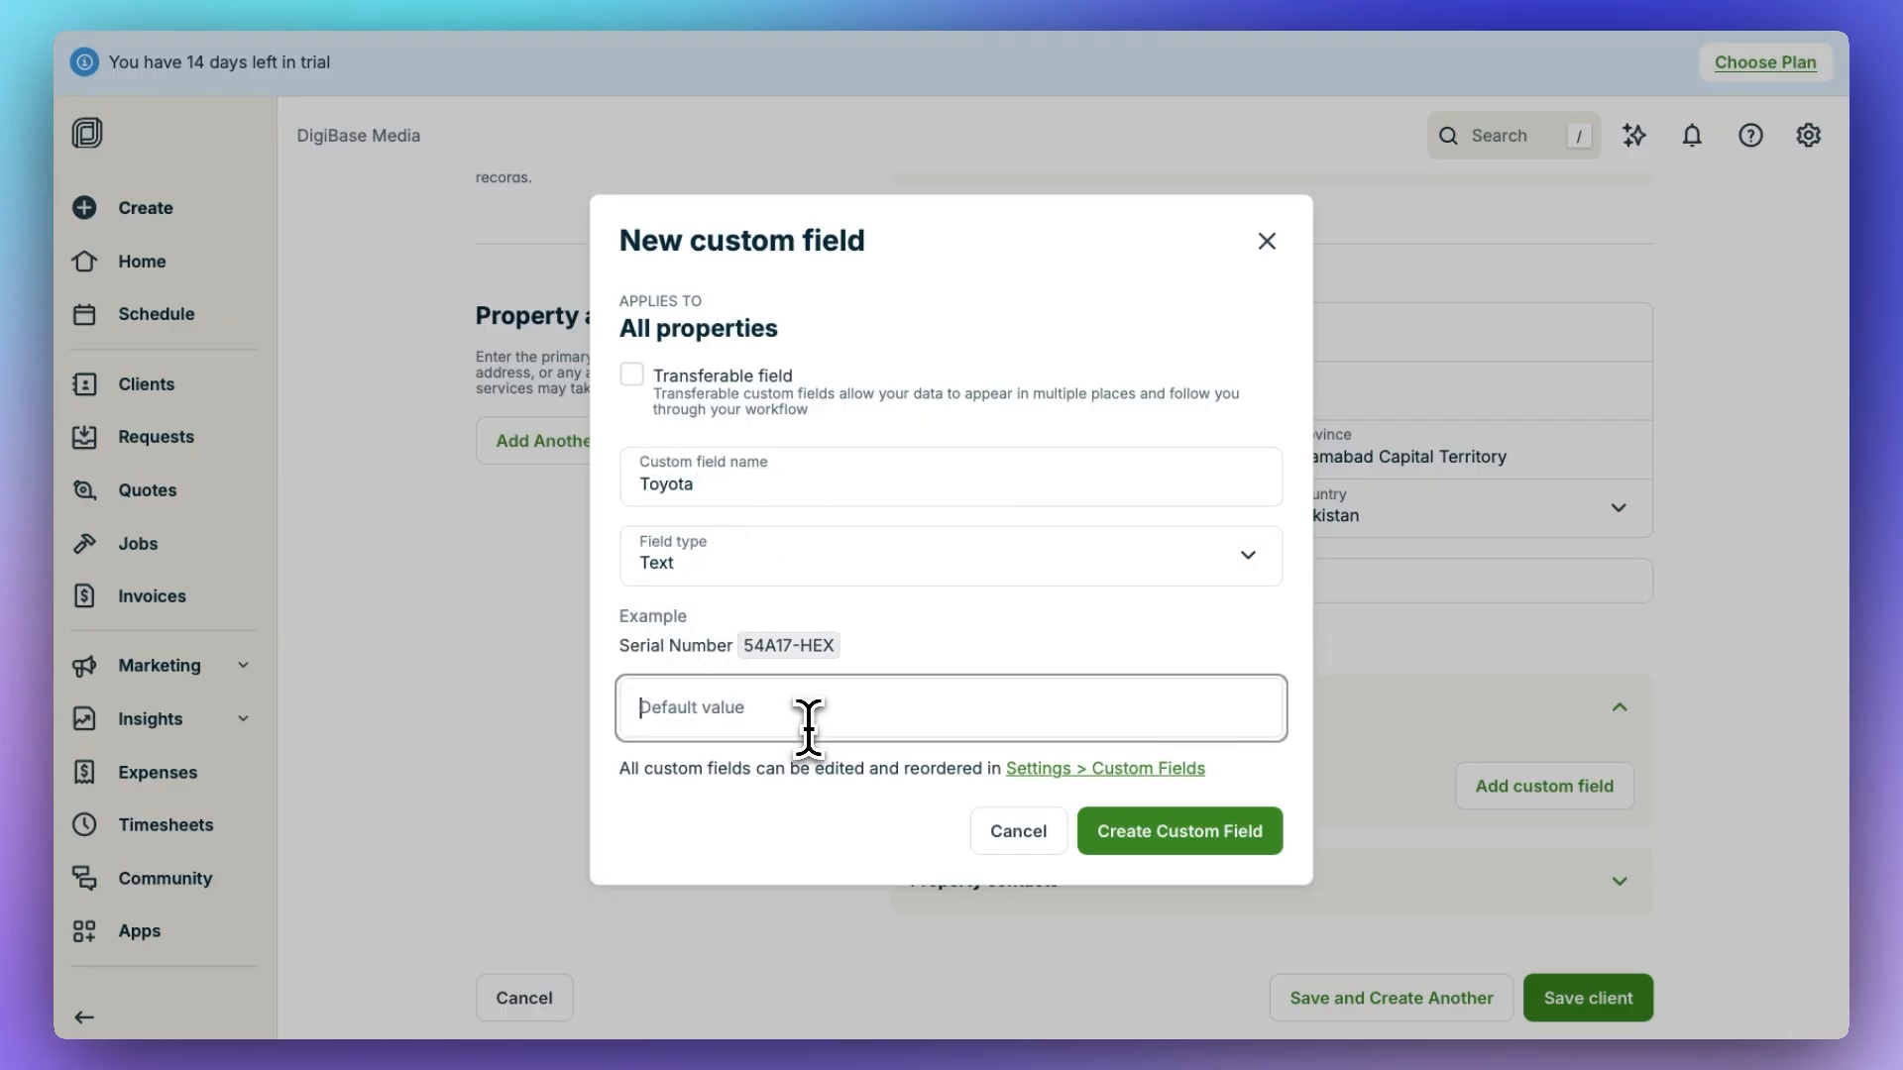
{"action": "left_click", "coordinate": [1181, 842]}
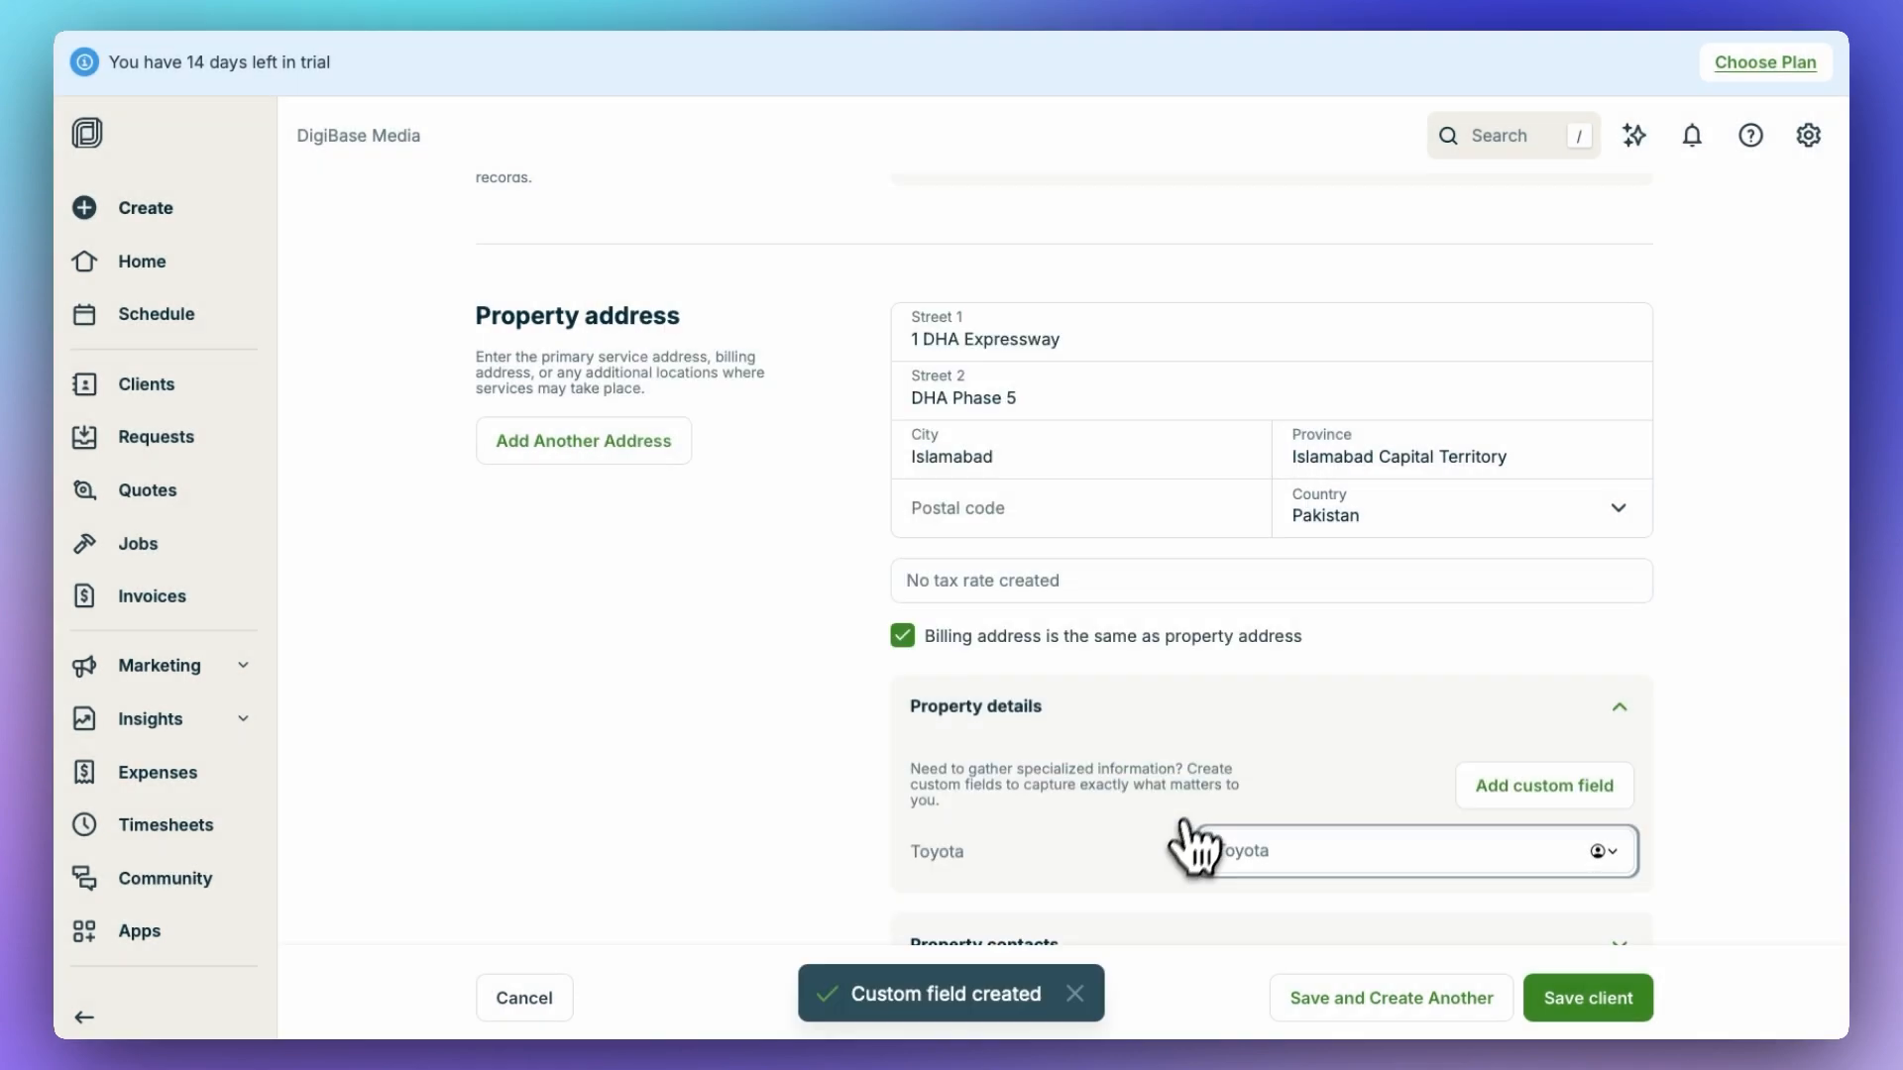
Review the completed new client form and save the client.
{"action": "scroll", "coordinate": [1308, 778], "scroll_direction": "down", "scroll_amount": 1}
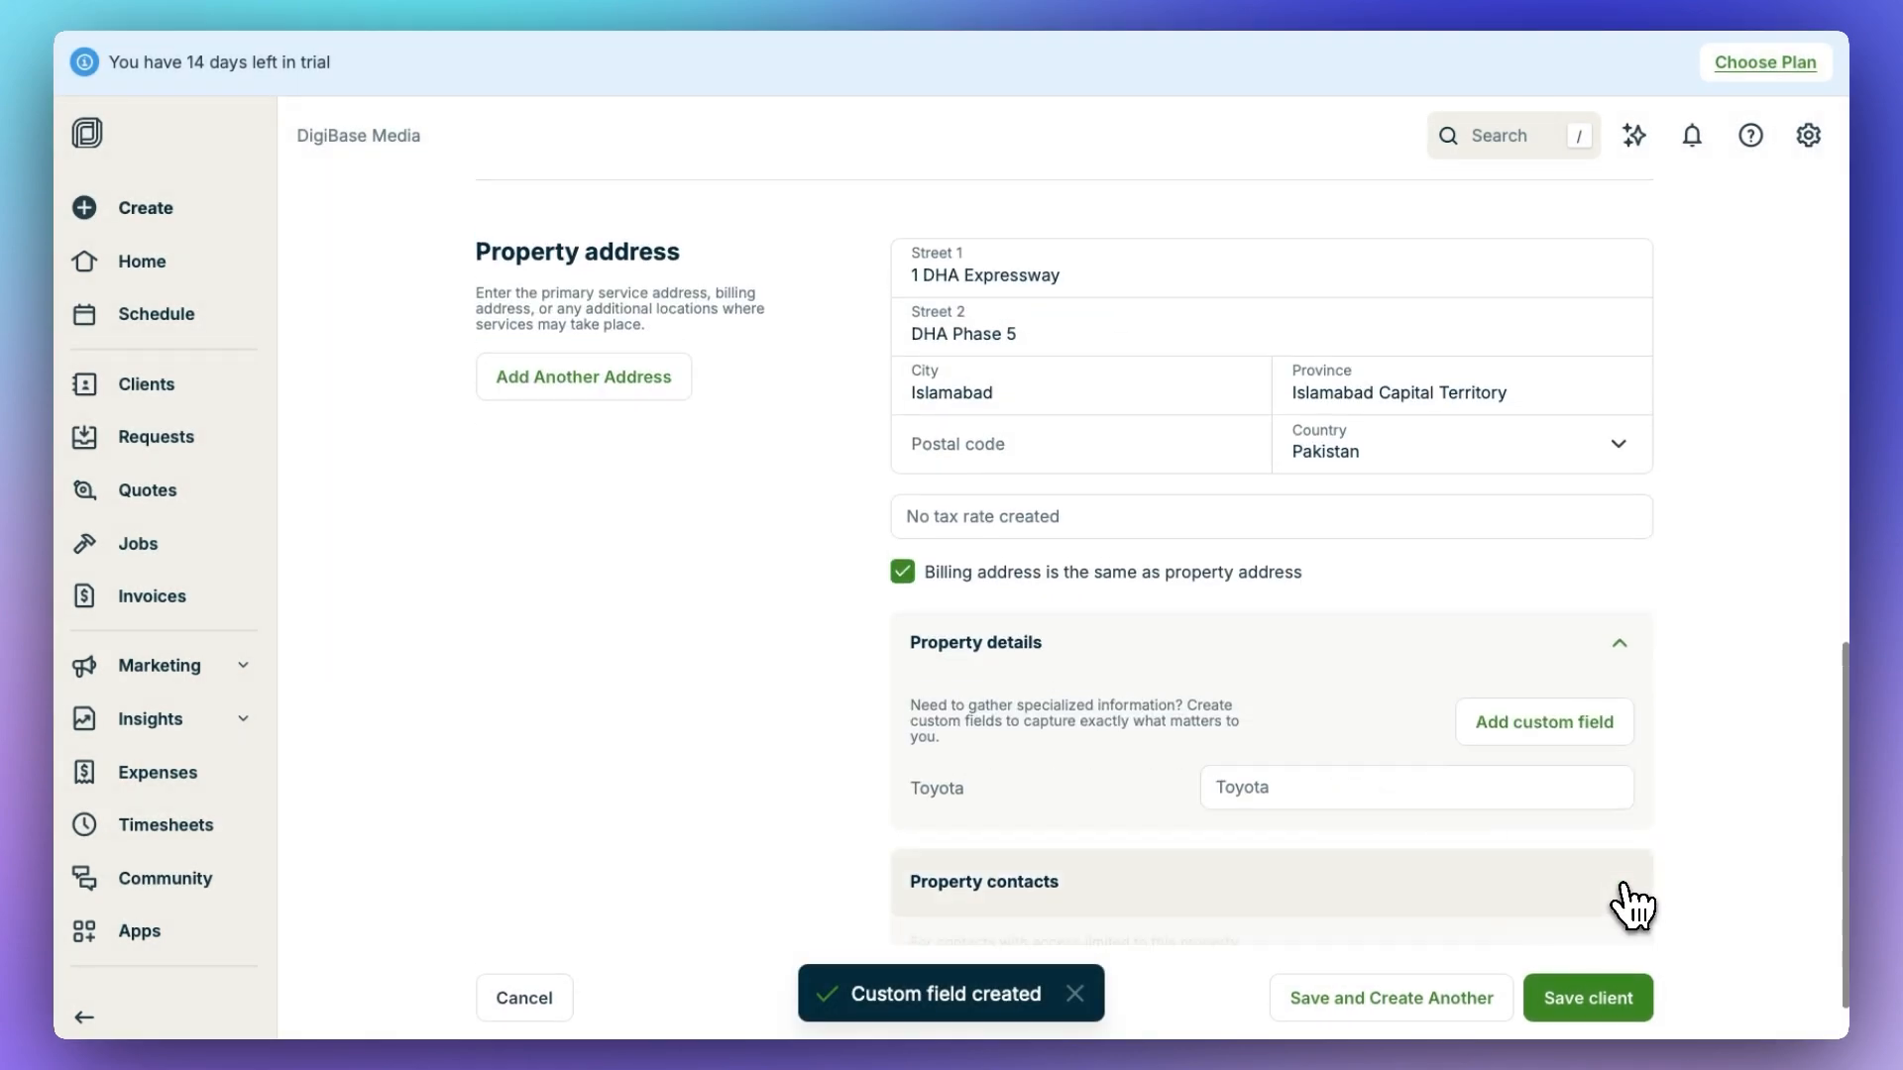
{"action": "scroll", "coordinate": [1334, 327], "scroll_direction": "up", "scroll_amount": 10}
{"action": "scroll", "coordinate": [1537, 734], "scroll_direction": "down", "scroll_amount": 12}
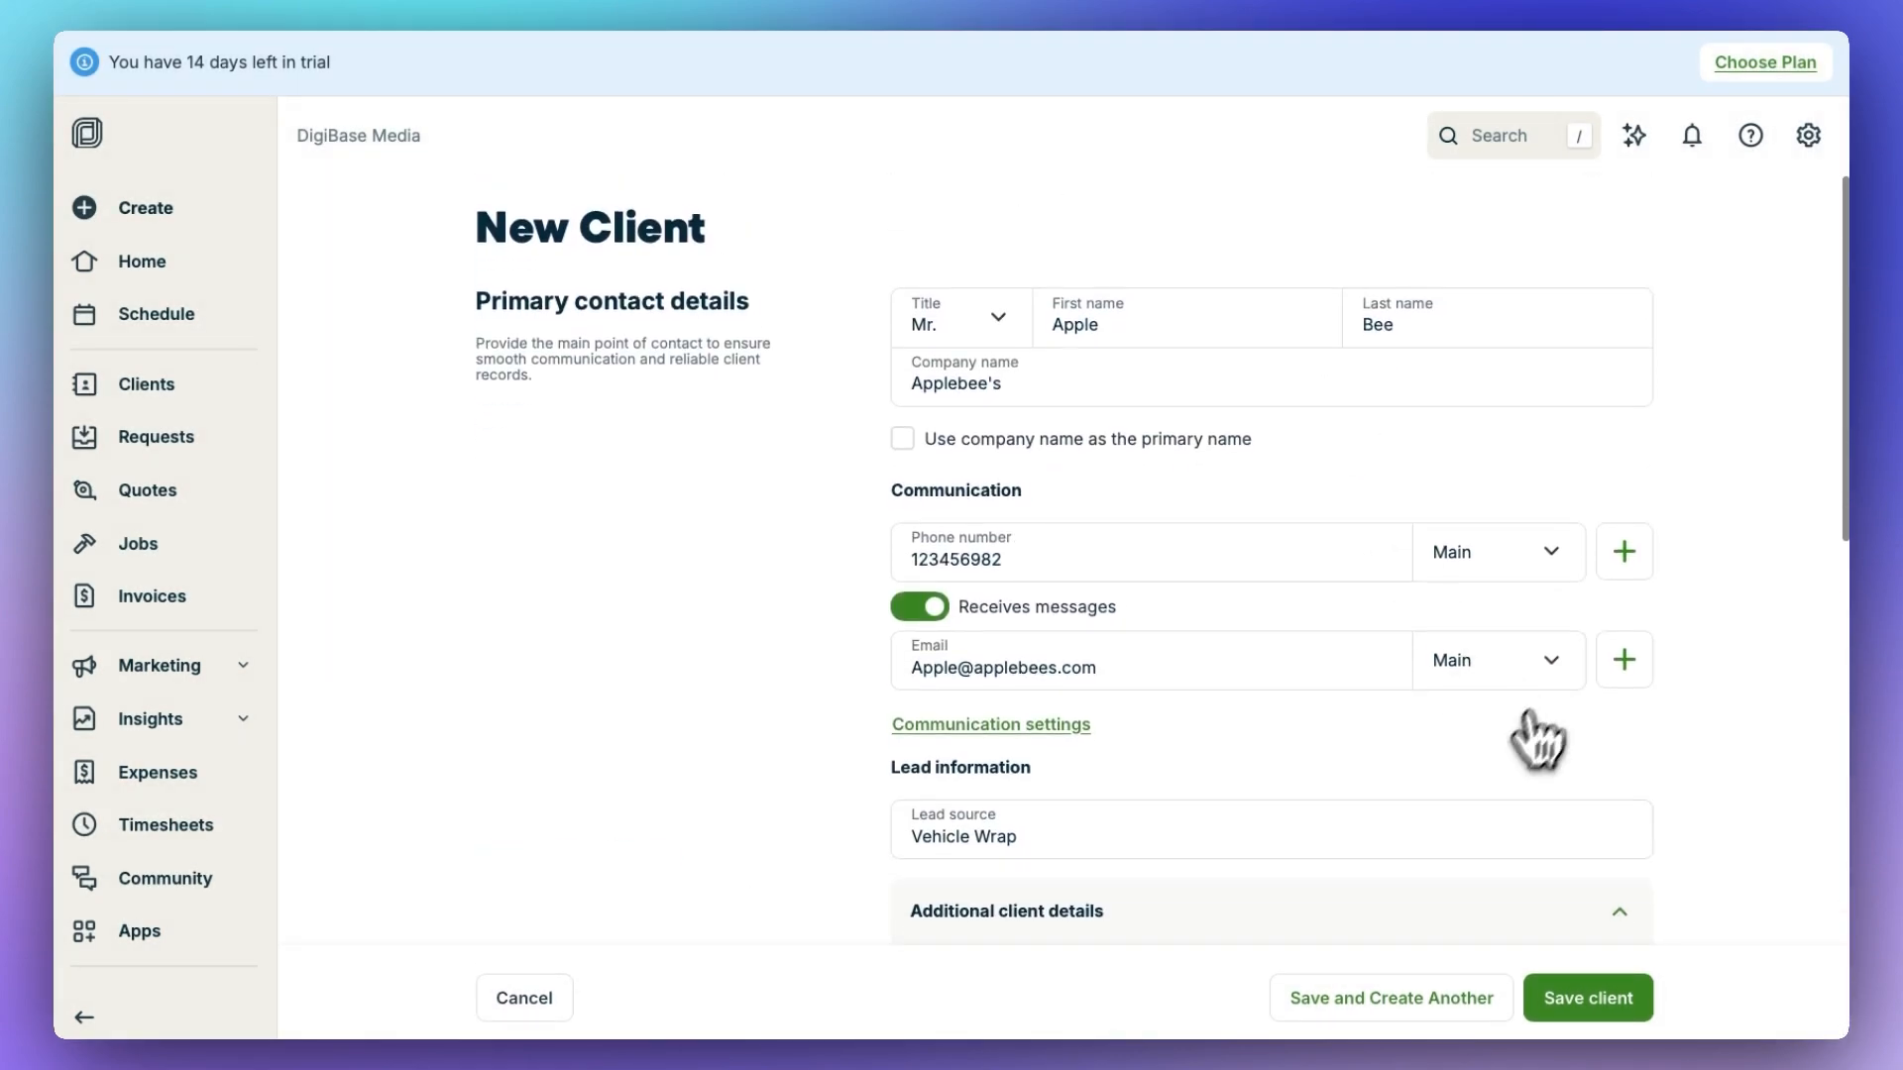
{"action": "scroll", "coordinate": [1417, 768], "scroll_direction": "up", "scroll_amount": 1}
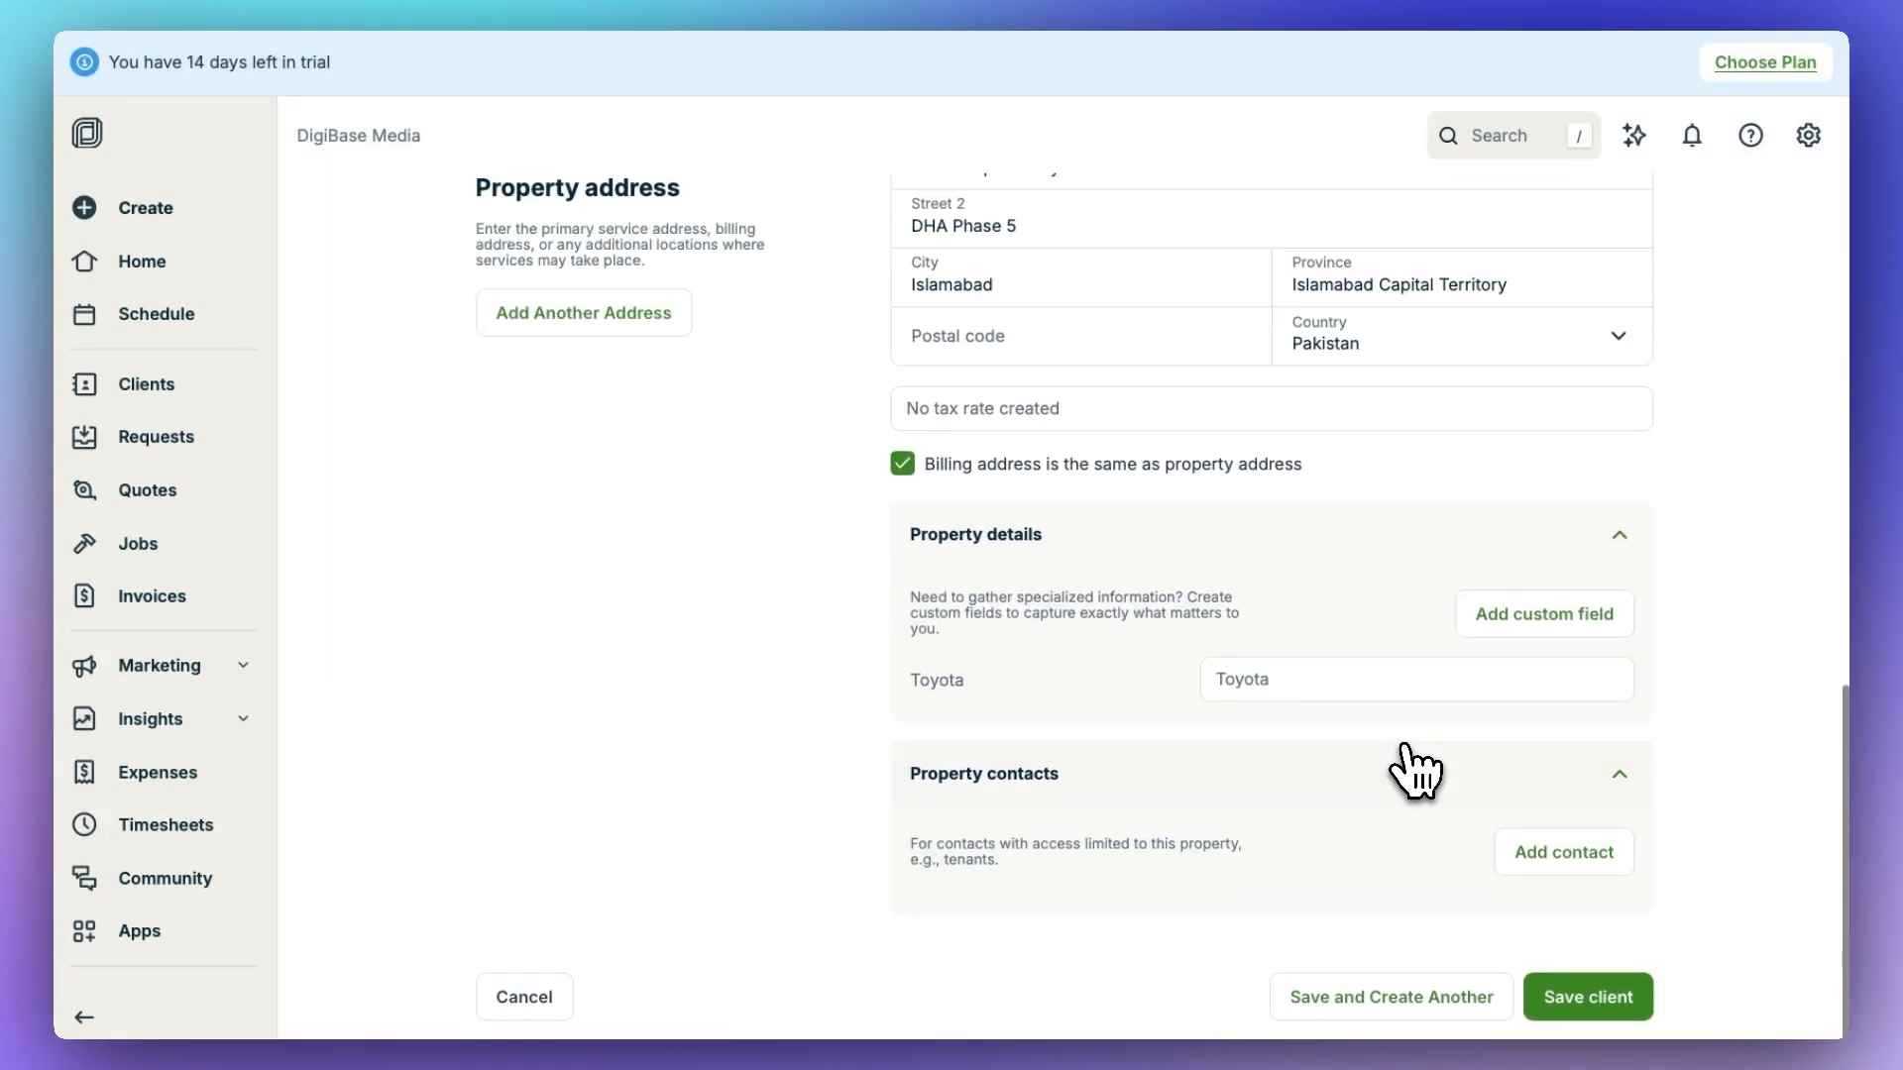
{"action": "left_click", "coordinate": [1595, 1001]}
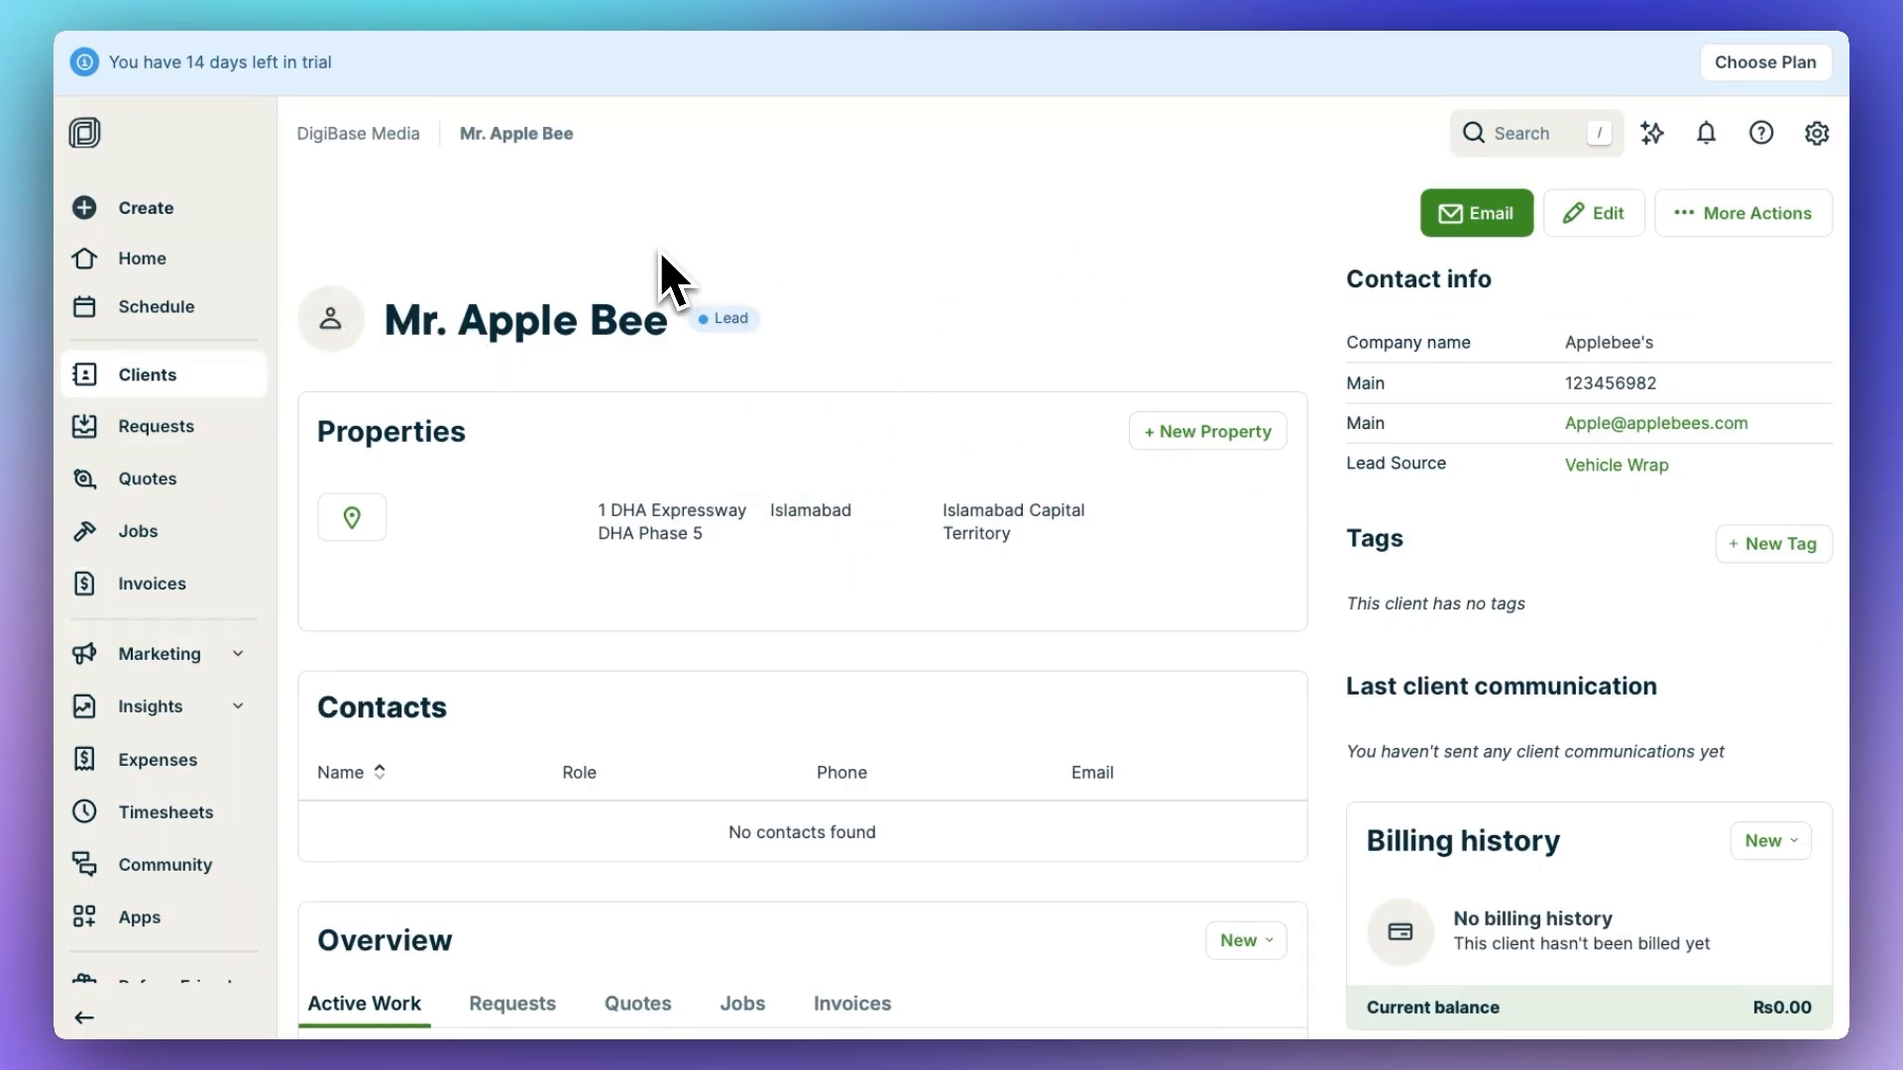
Start a new work request and deny the site access to the current location.
{"action": "left_click", "coordinate": [137, 213]}
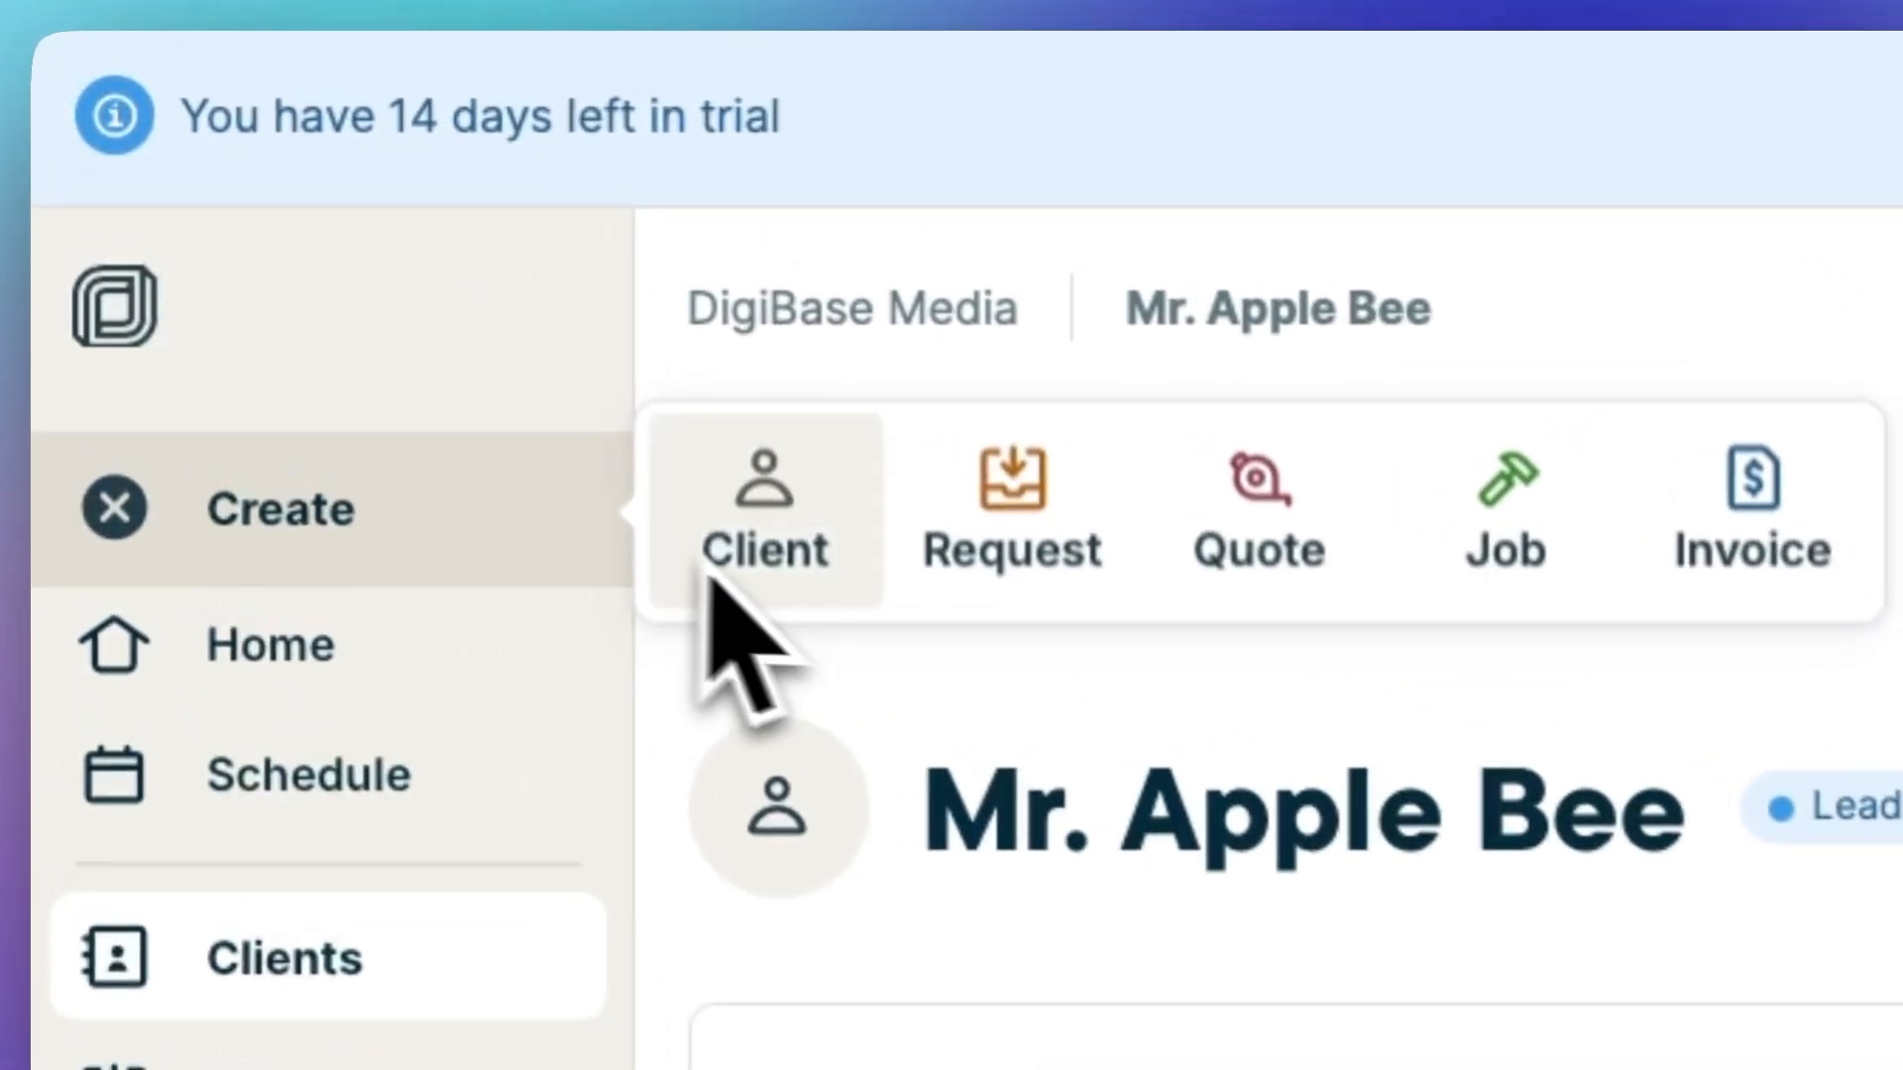
{"action": "left_click", "coordinate": [1027, 538]}
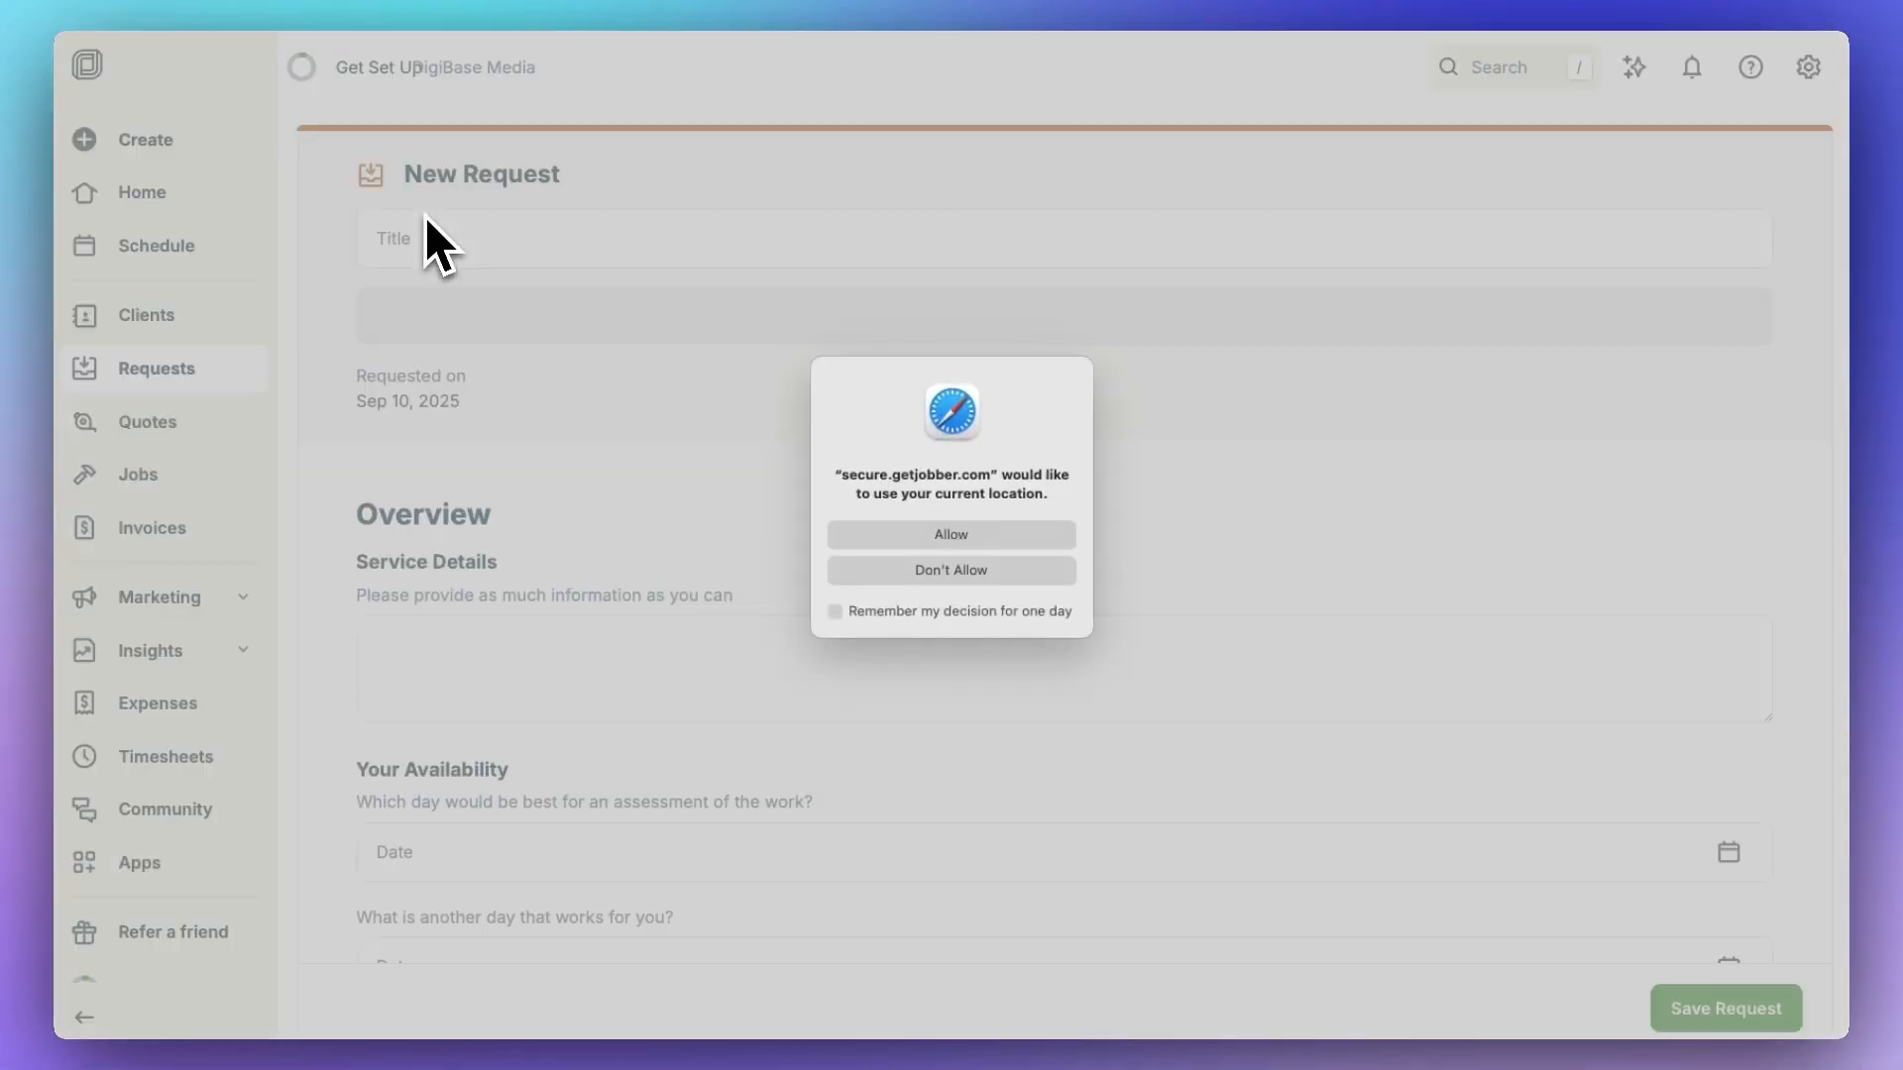
{"action": "left_click", "coordinate": [917, 571]}
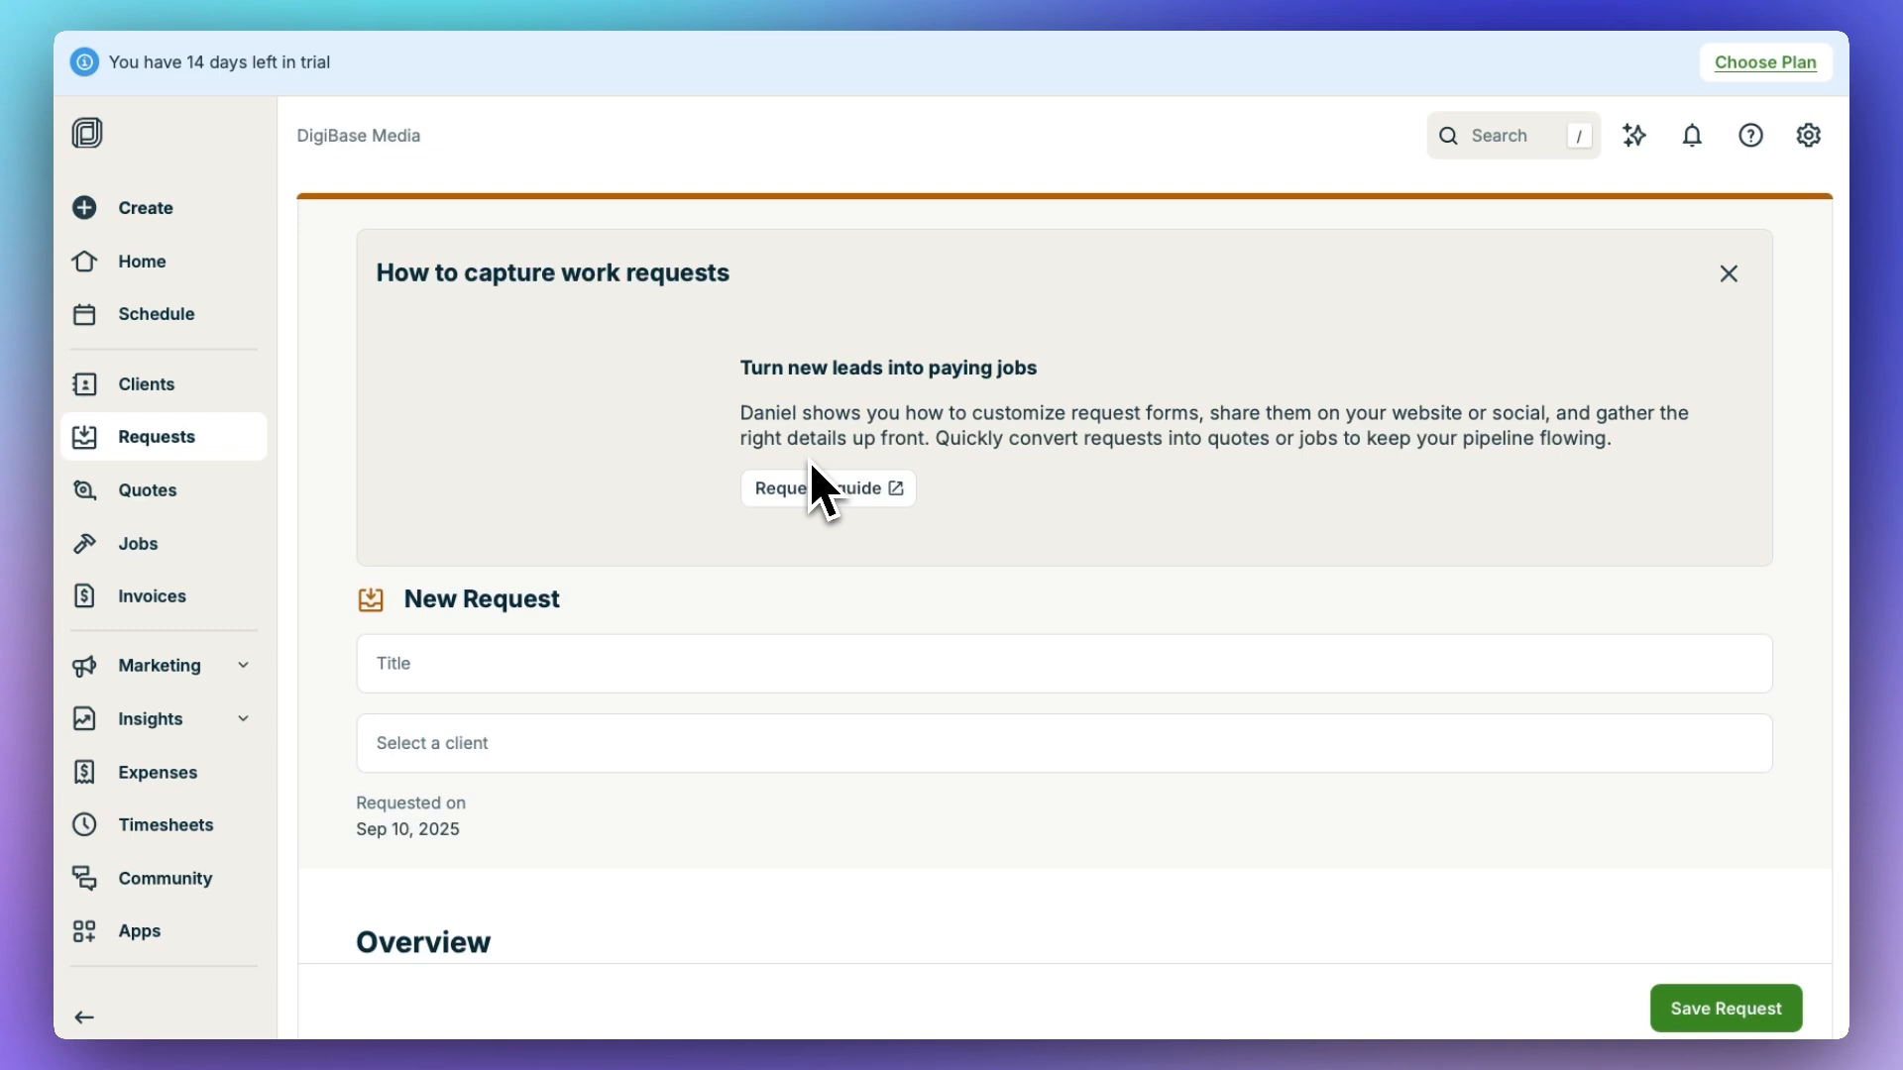
Title the new request "Toyota Detailing for september" and assign an existing client to it.
{"action": "scroll", "coordinate": [811, 463], "scroll_direction": "down", "scroll_amount": 3}
{"action": "scroll", "coordinate": [808, 463], "scroll_direction": "up", "scroll_amount": 3}
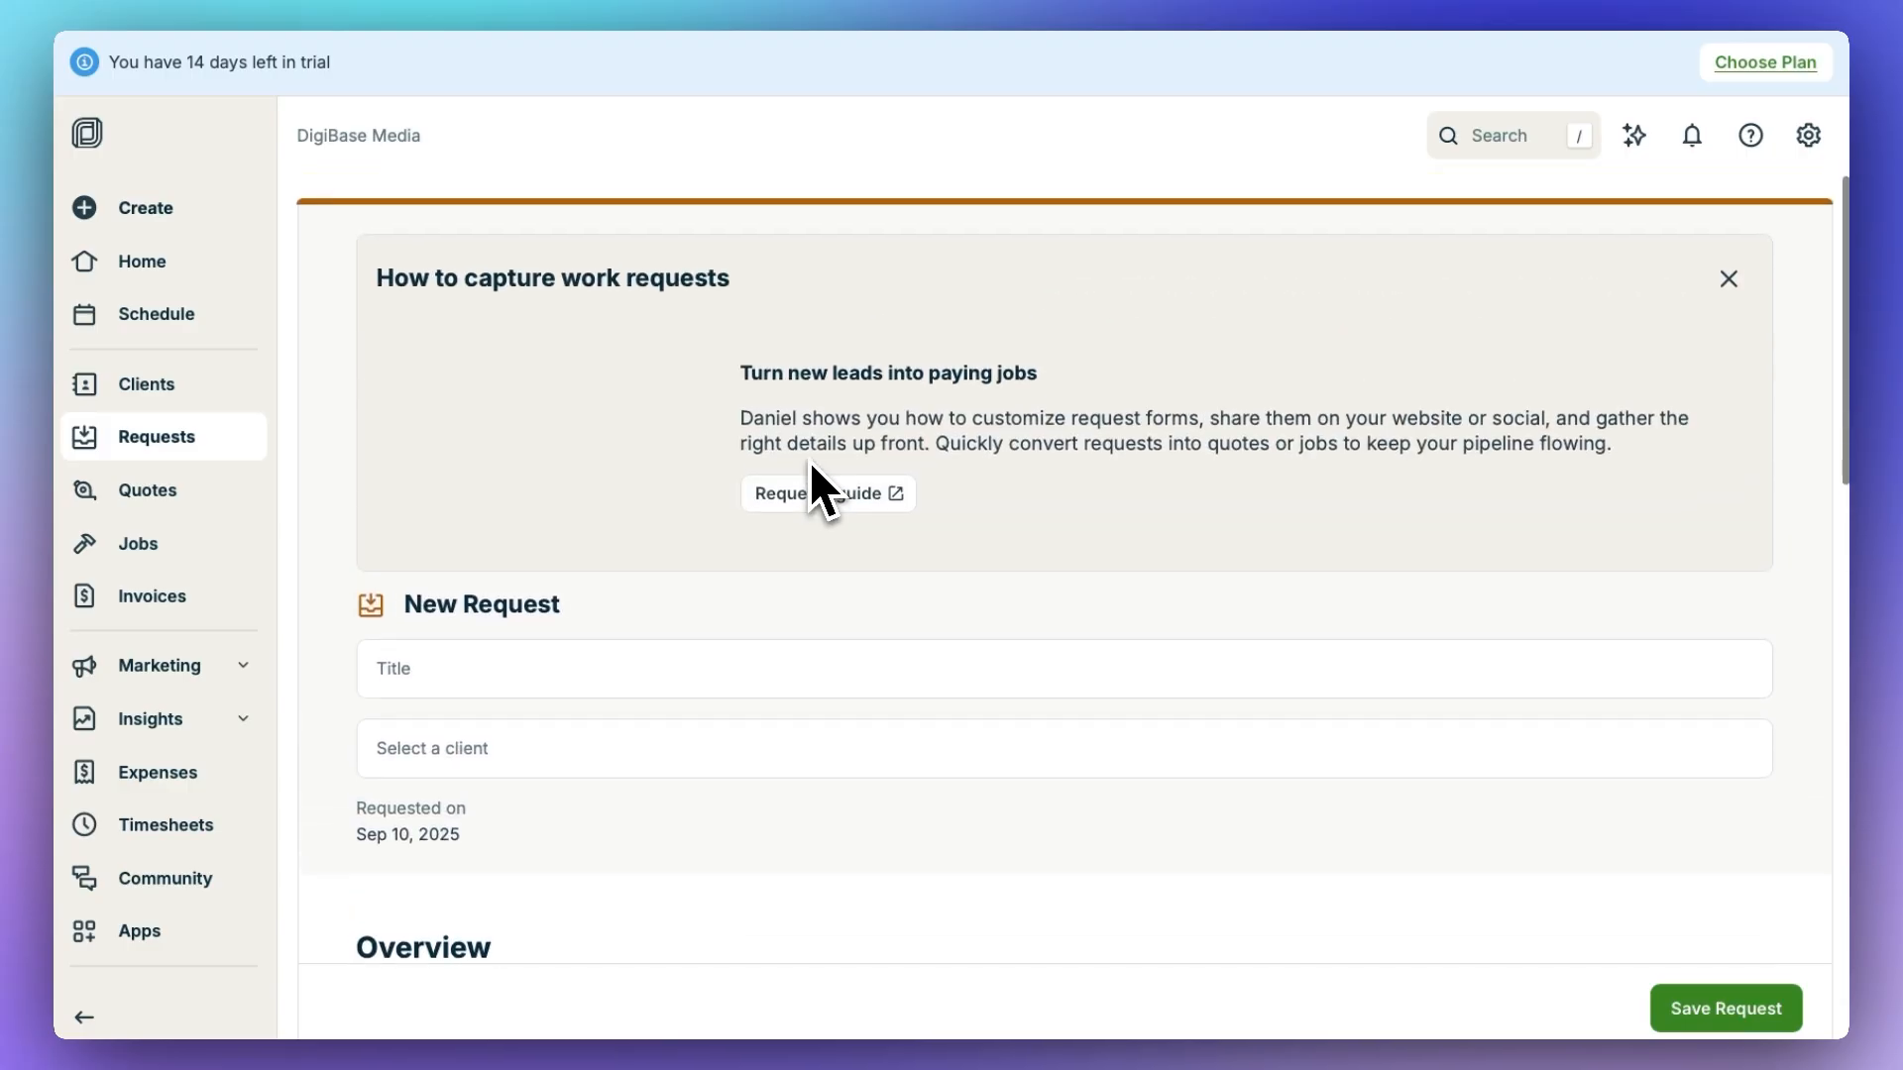
{"action": "scroll", "coordinate": [810, 463], "scroll_direction": "down", "scroll_amount": 2}
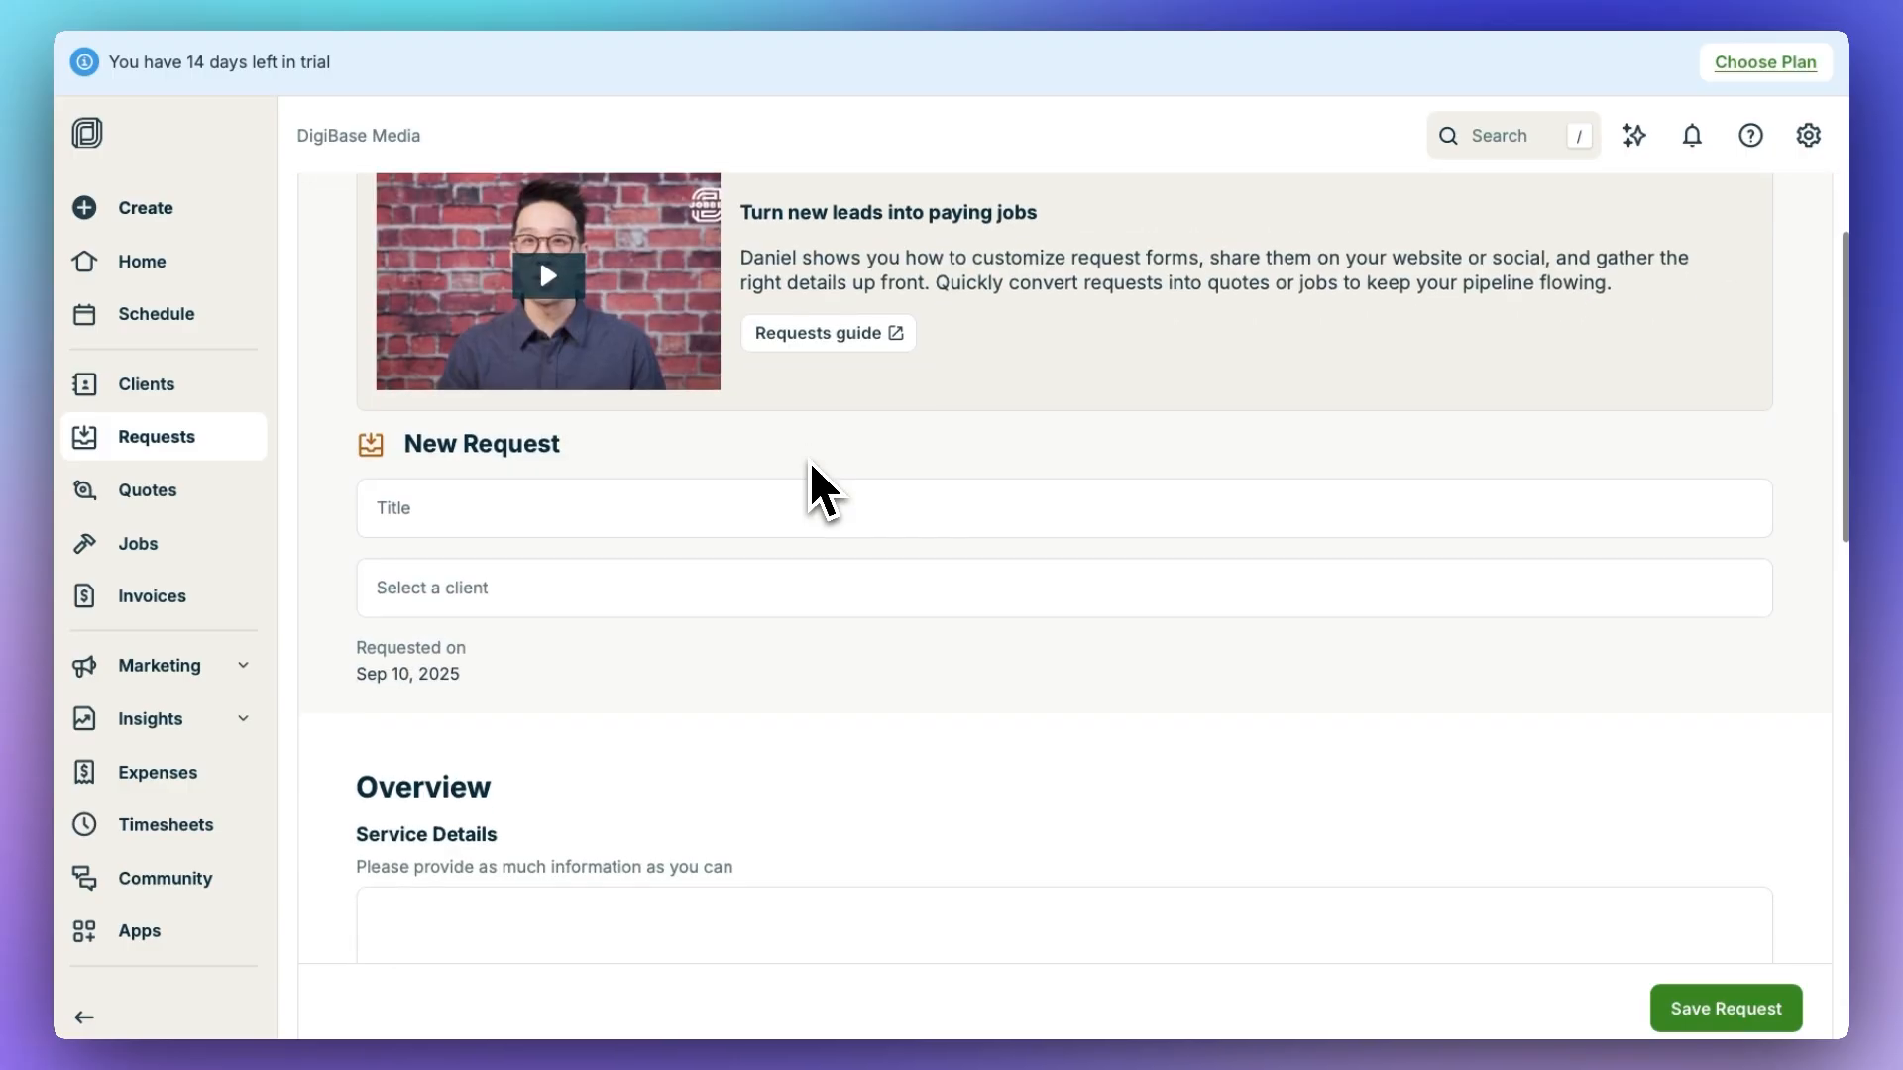
{"action": "scroll", "coordinate": [809, 460], "scroll_direction": "down", "scroll_amount": 1}
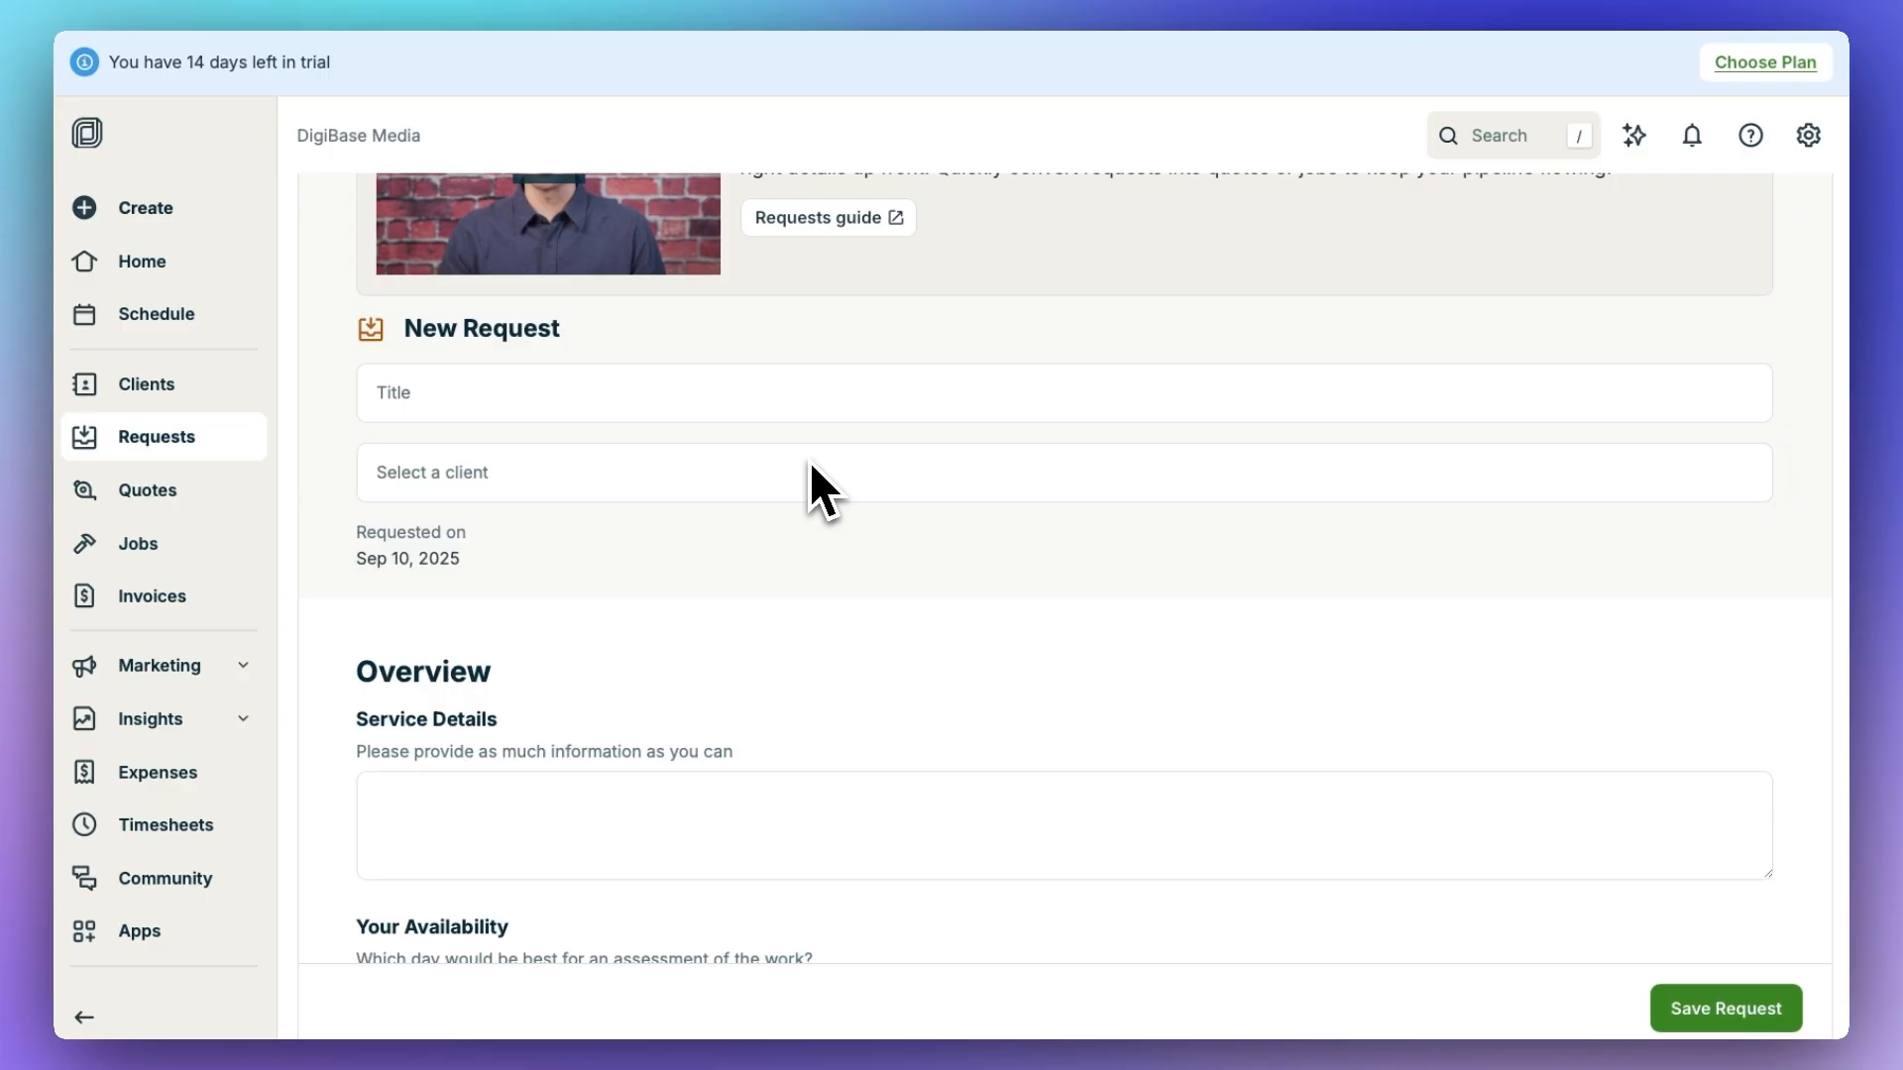
{"action": "scroll", "coordinate": [809, 461], "scroll_direction": "down", "scroll_amount": 2}
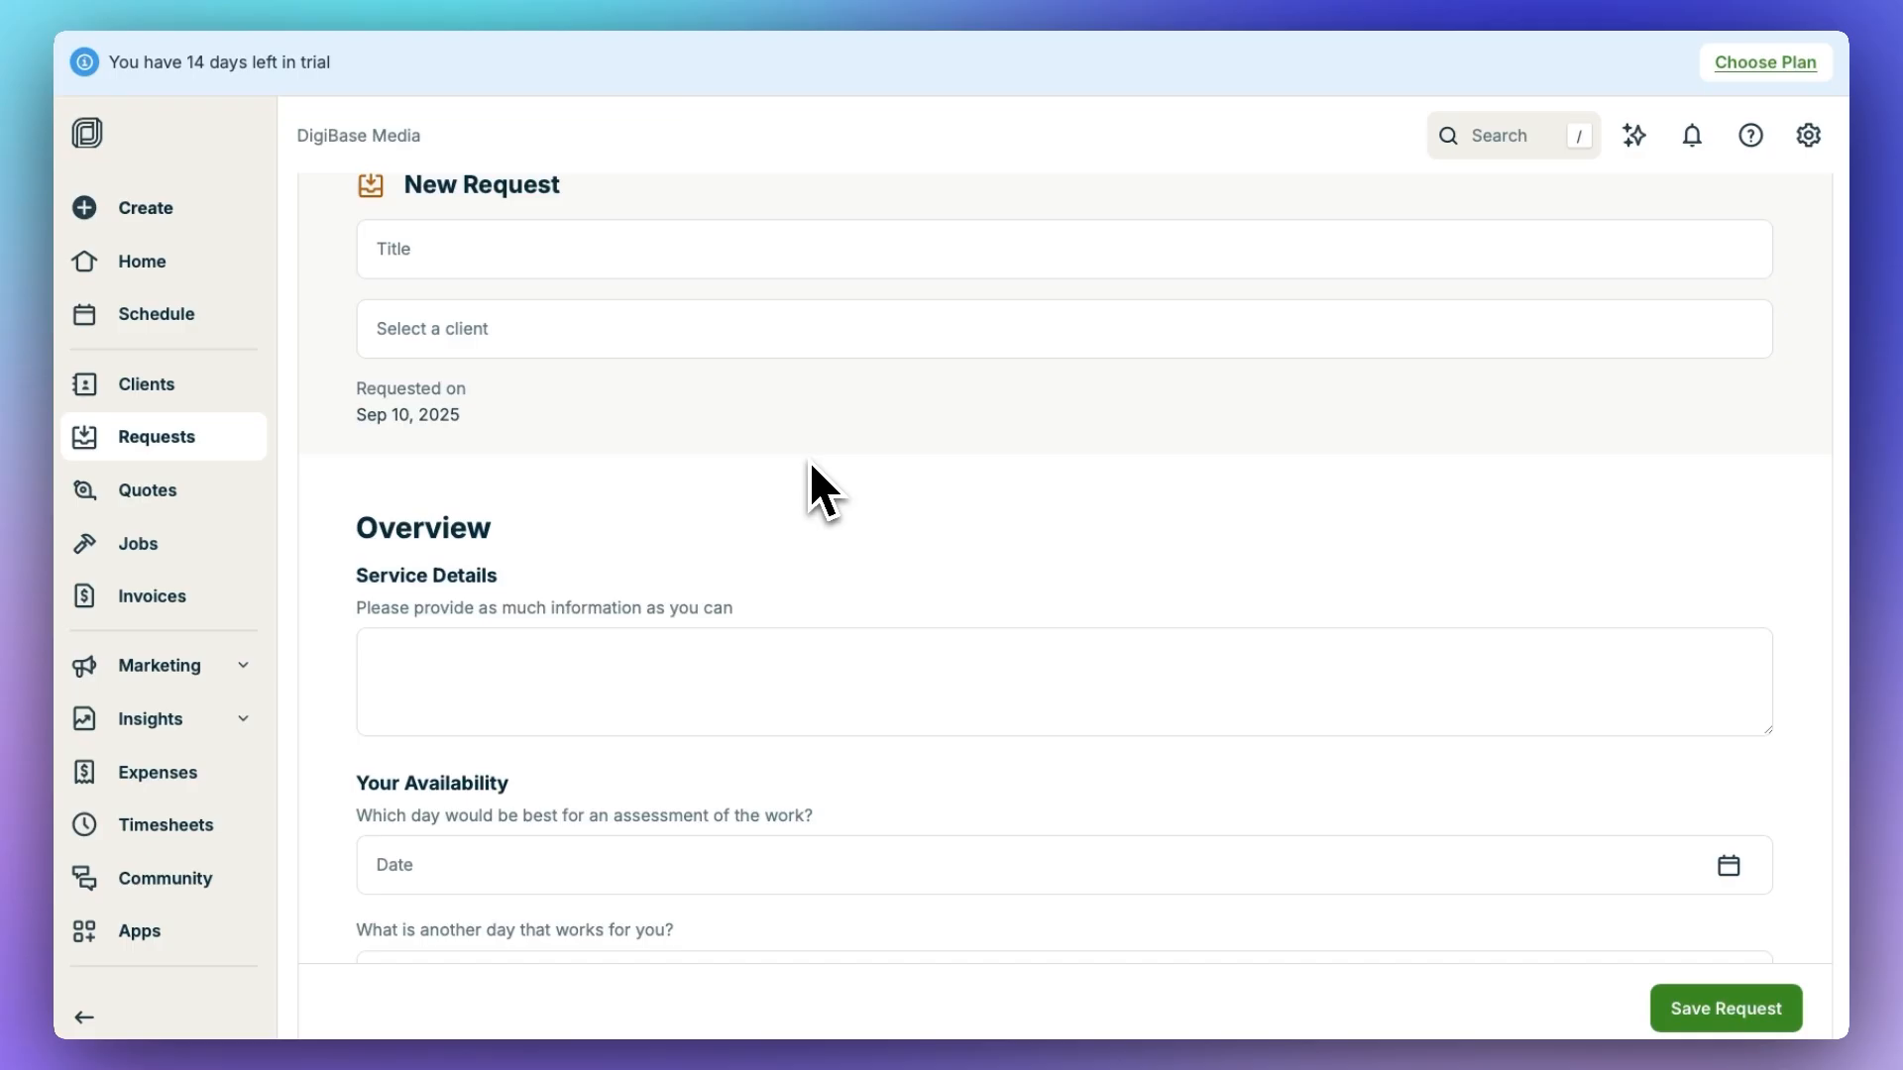
{"action": "scroll", "coordinate": [809, 462], "scroll_direction": "up", "scroll_amount": 3}
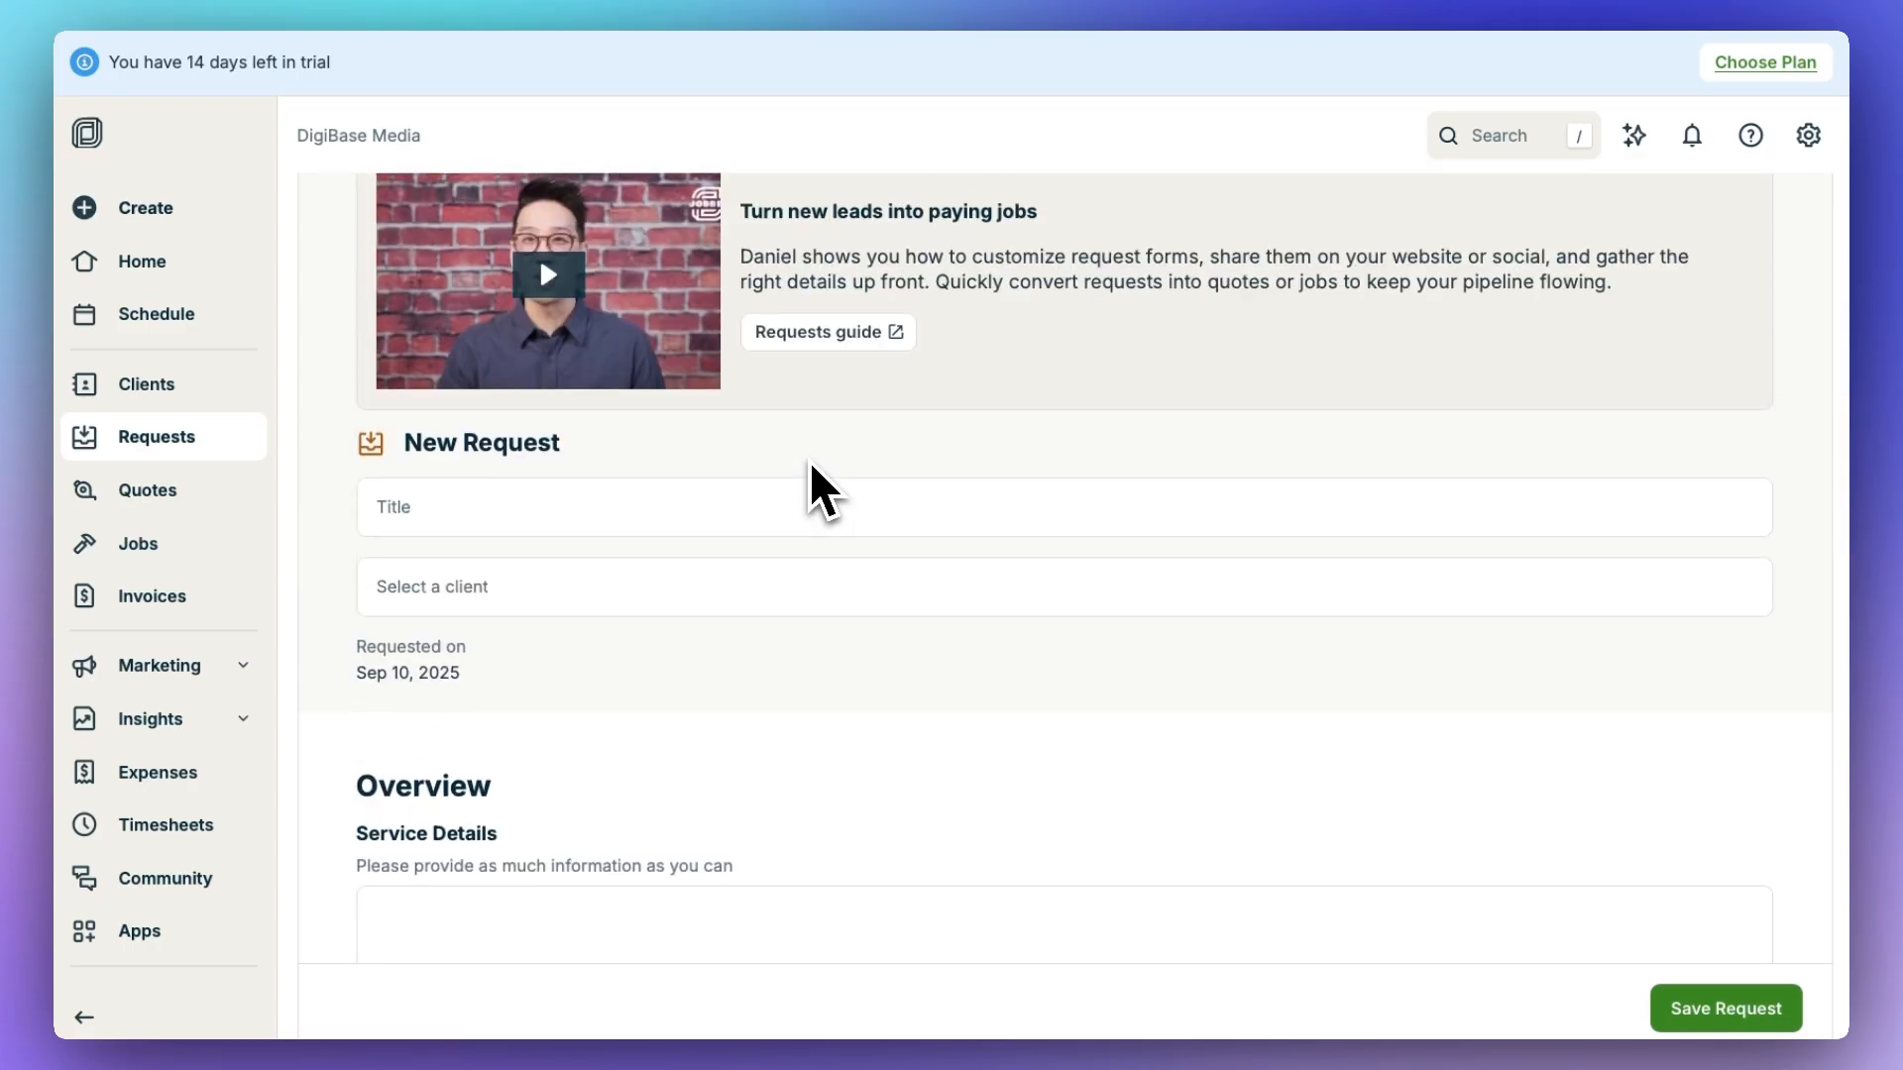
{"action": "left_click", "coordinate": [678, 513]}
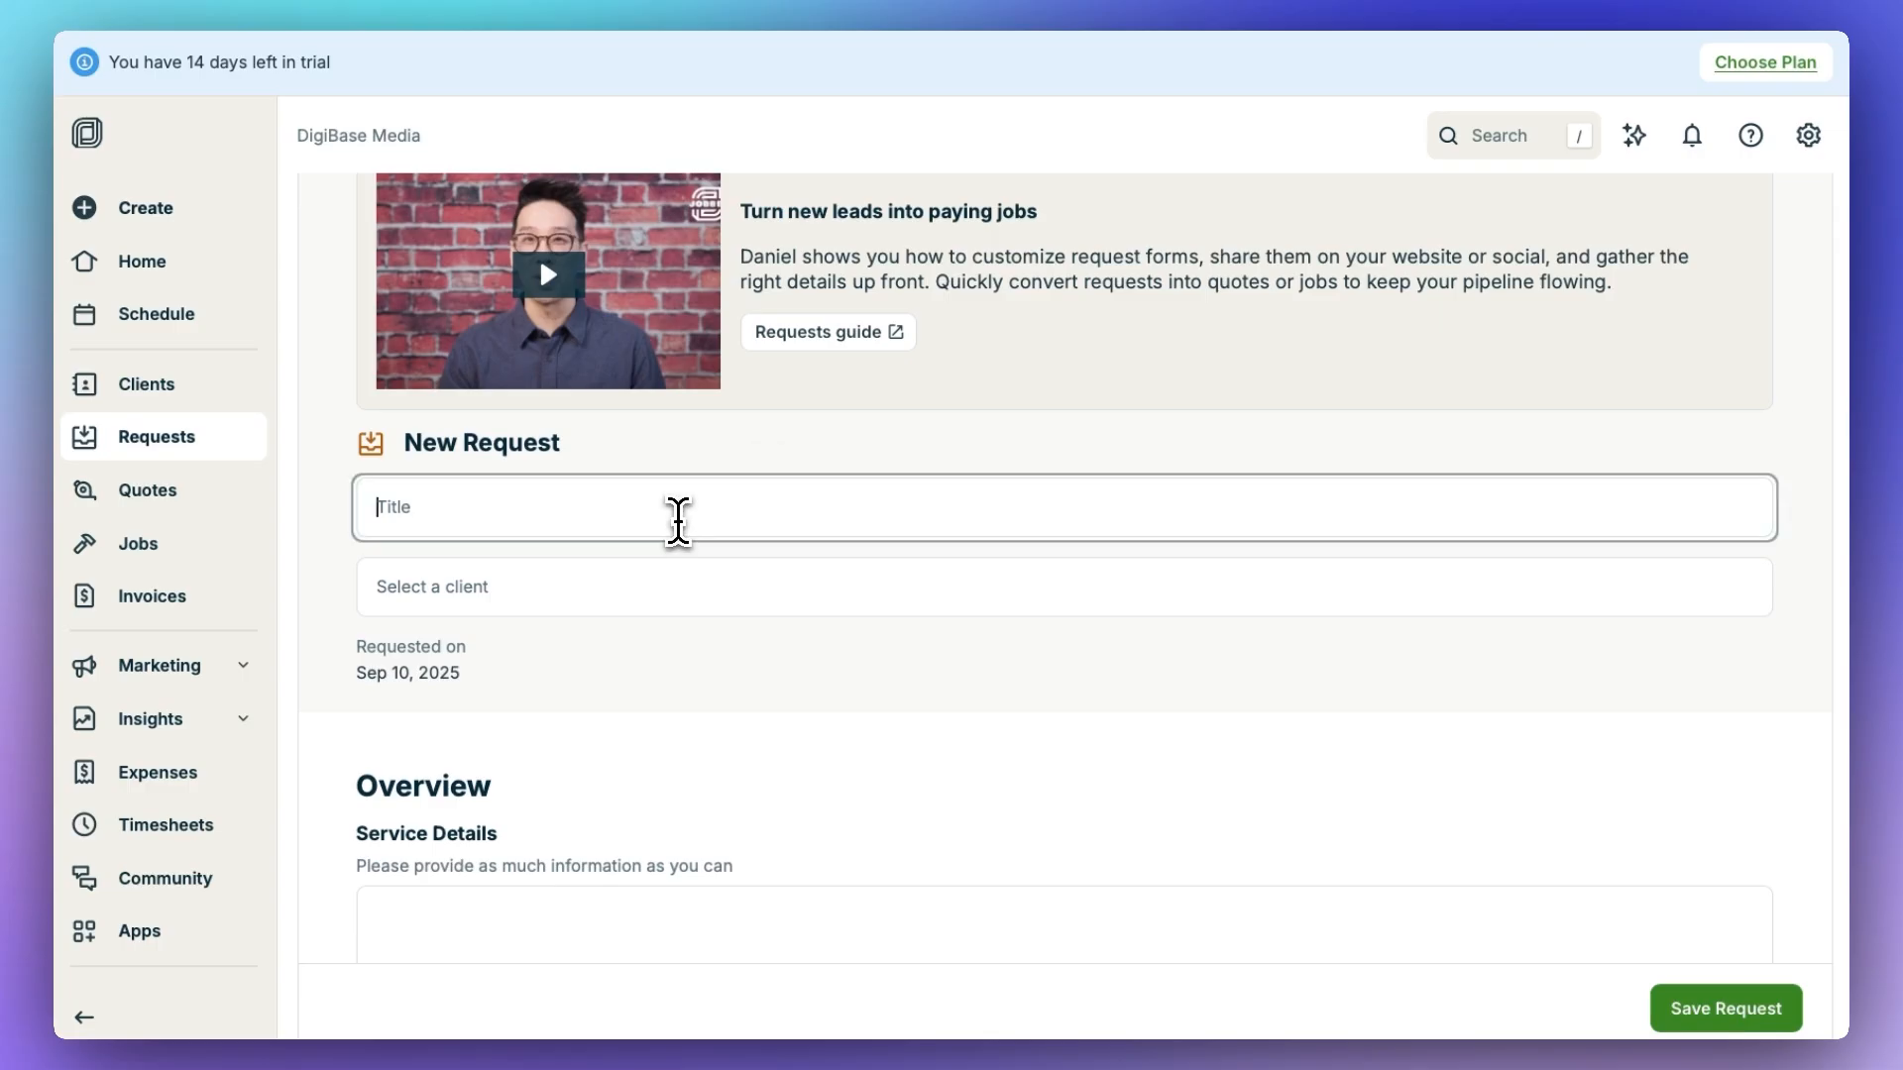
{"action": "left_click", "coordinate": [651, 586]}
{"action": "left_click", "coordinate": [531, 515]}
{"action": "type", "text": "Toyota Detailing for september"}
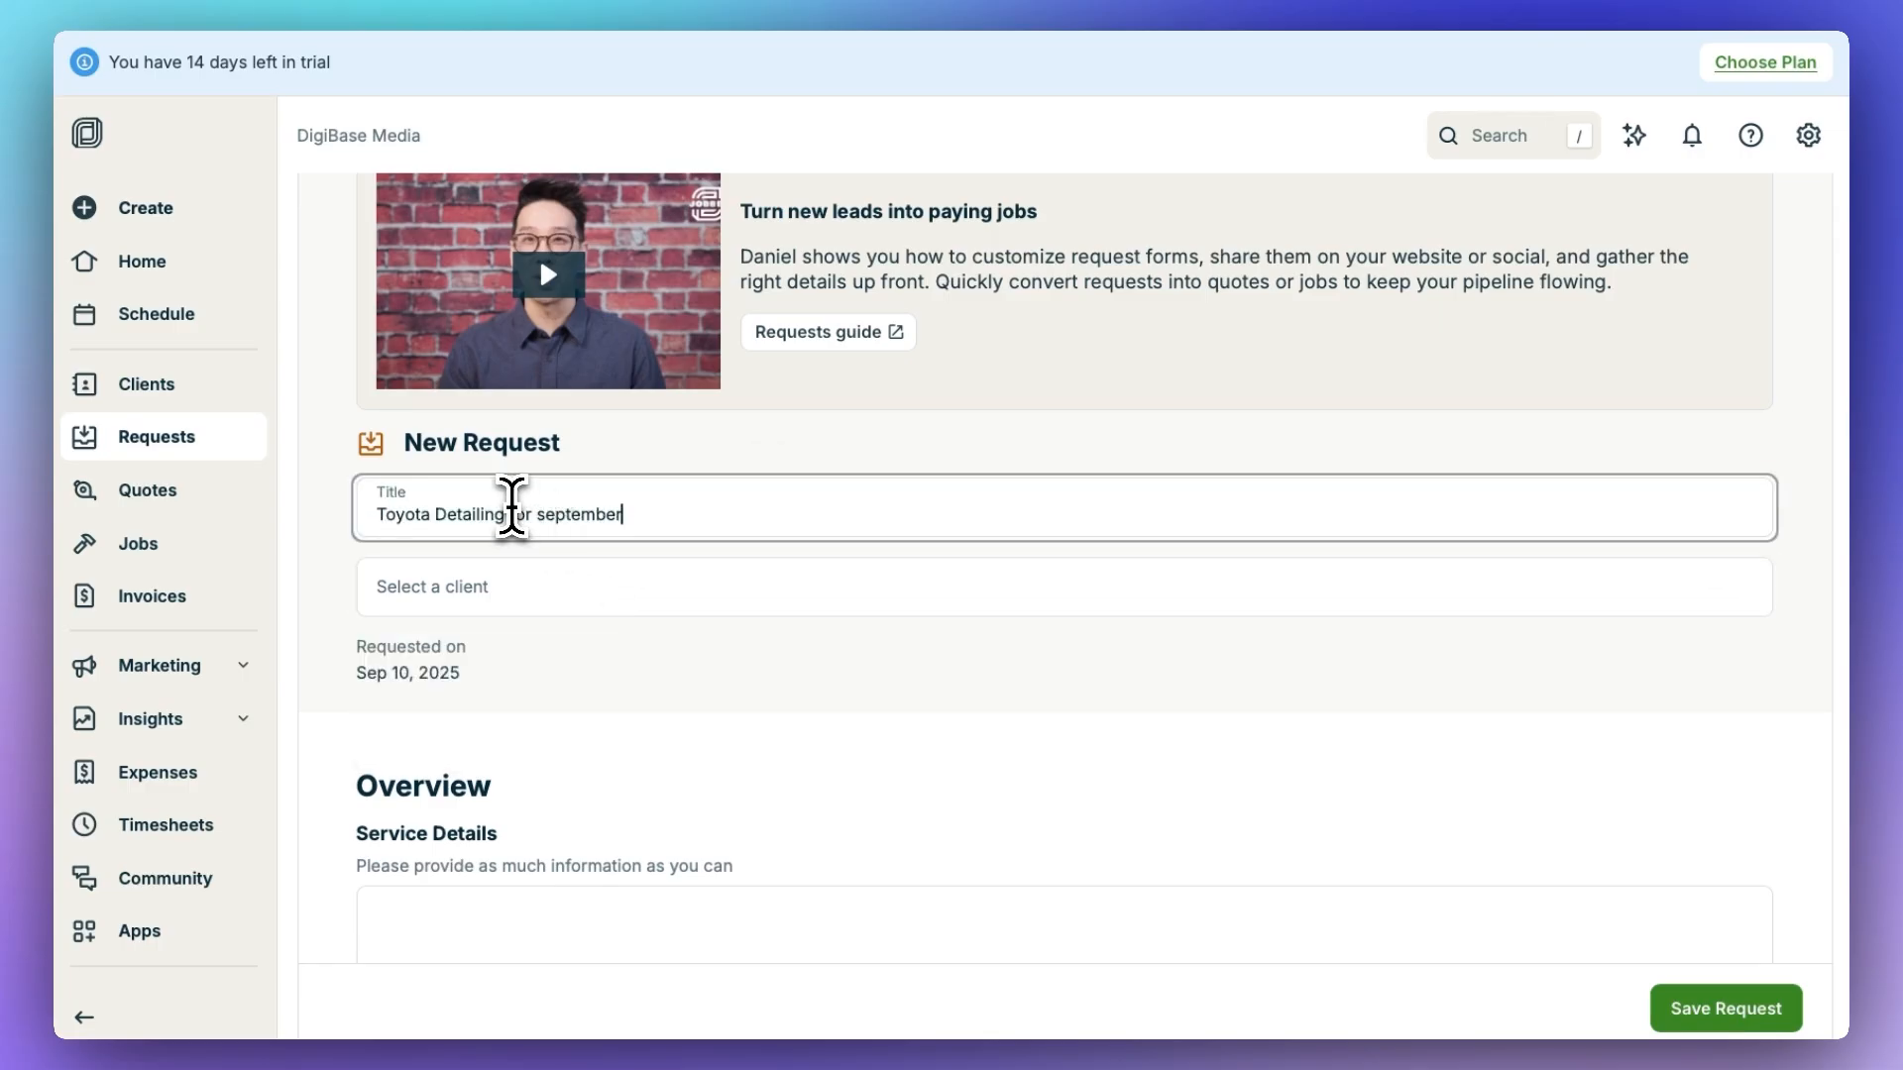
{"action": "left_click", "coordinate": [480, 592]}
{"action": "left_click", "coordinate": [497, 693]}
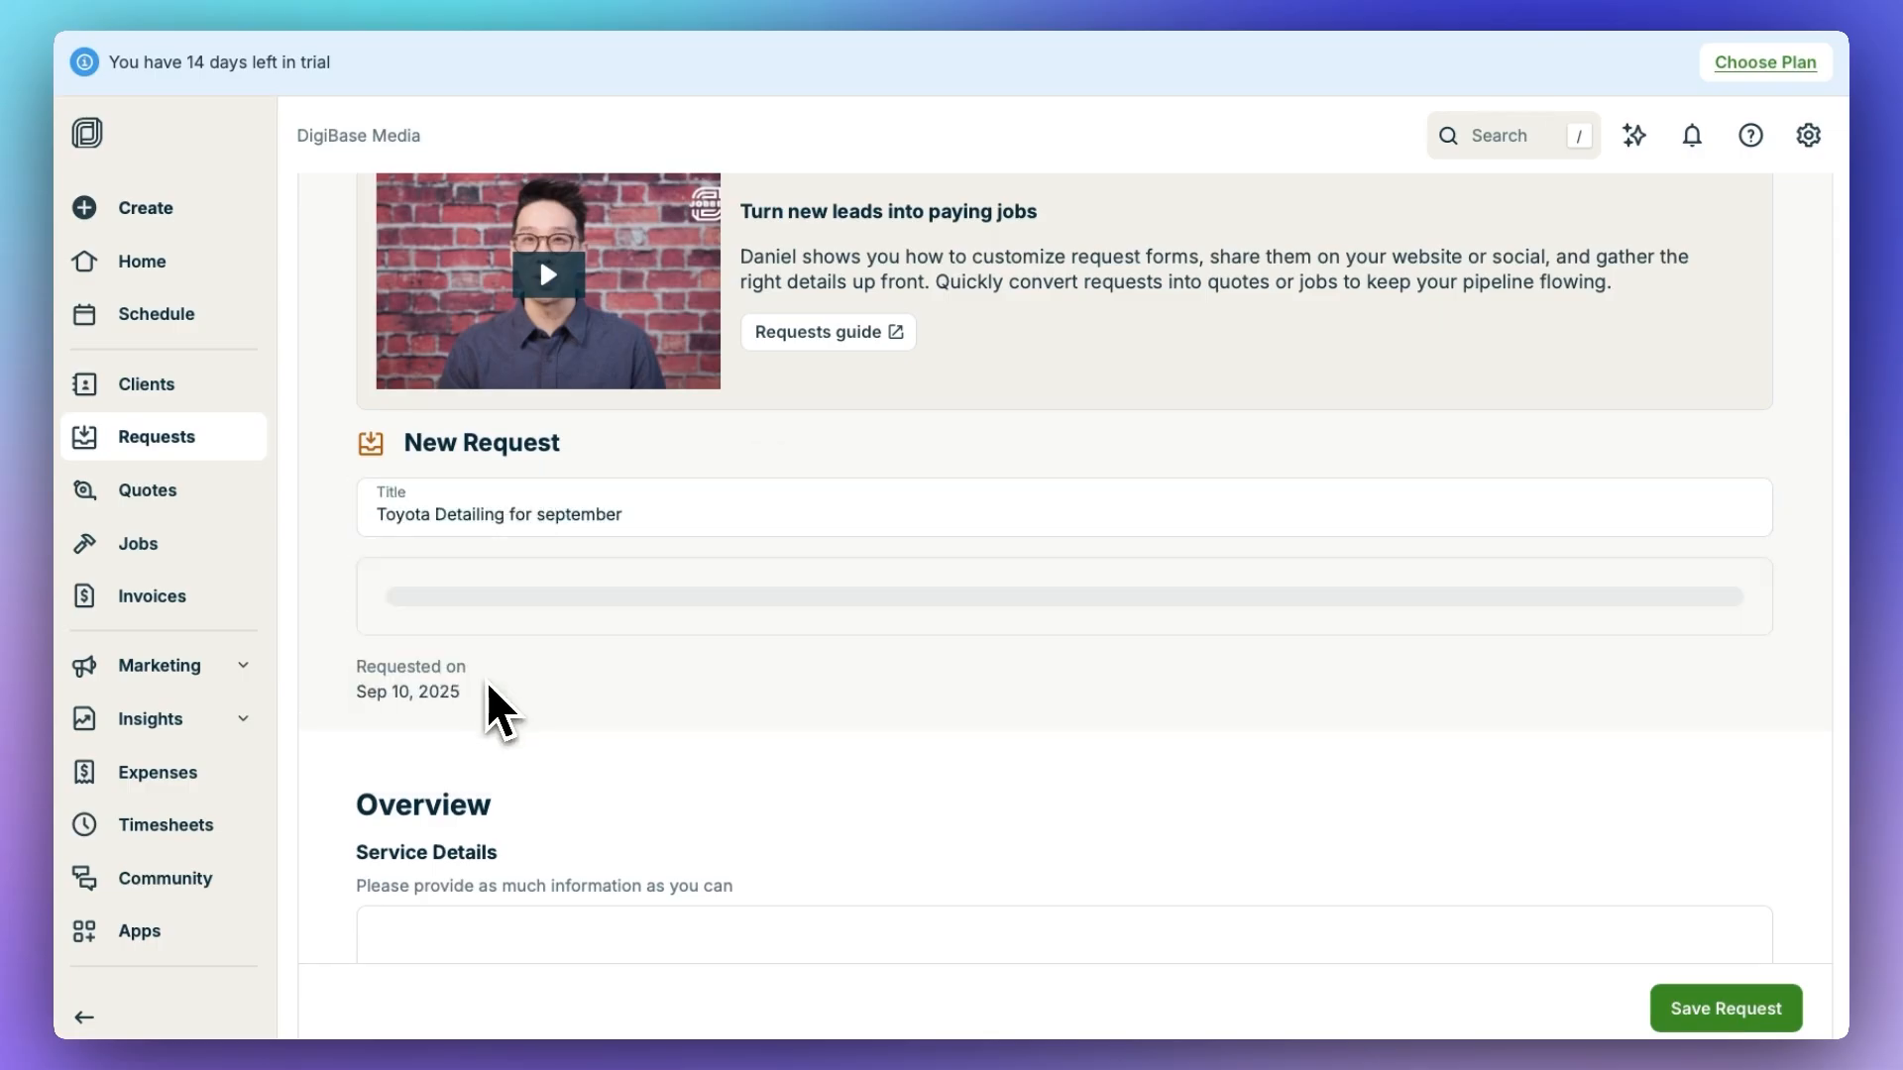
Set the request's assessment day to Sep 10, 2025, the alternative day to Sep 18, 2025, and the preferred arrival time to Morning.
{"action": "scroll", "coordinate": [680, 734], "scroll_direction": "down", "scroll_amount": 6}
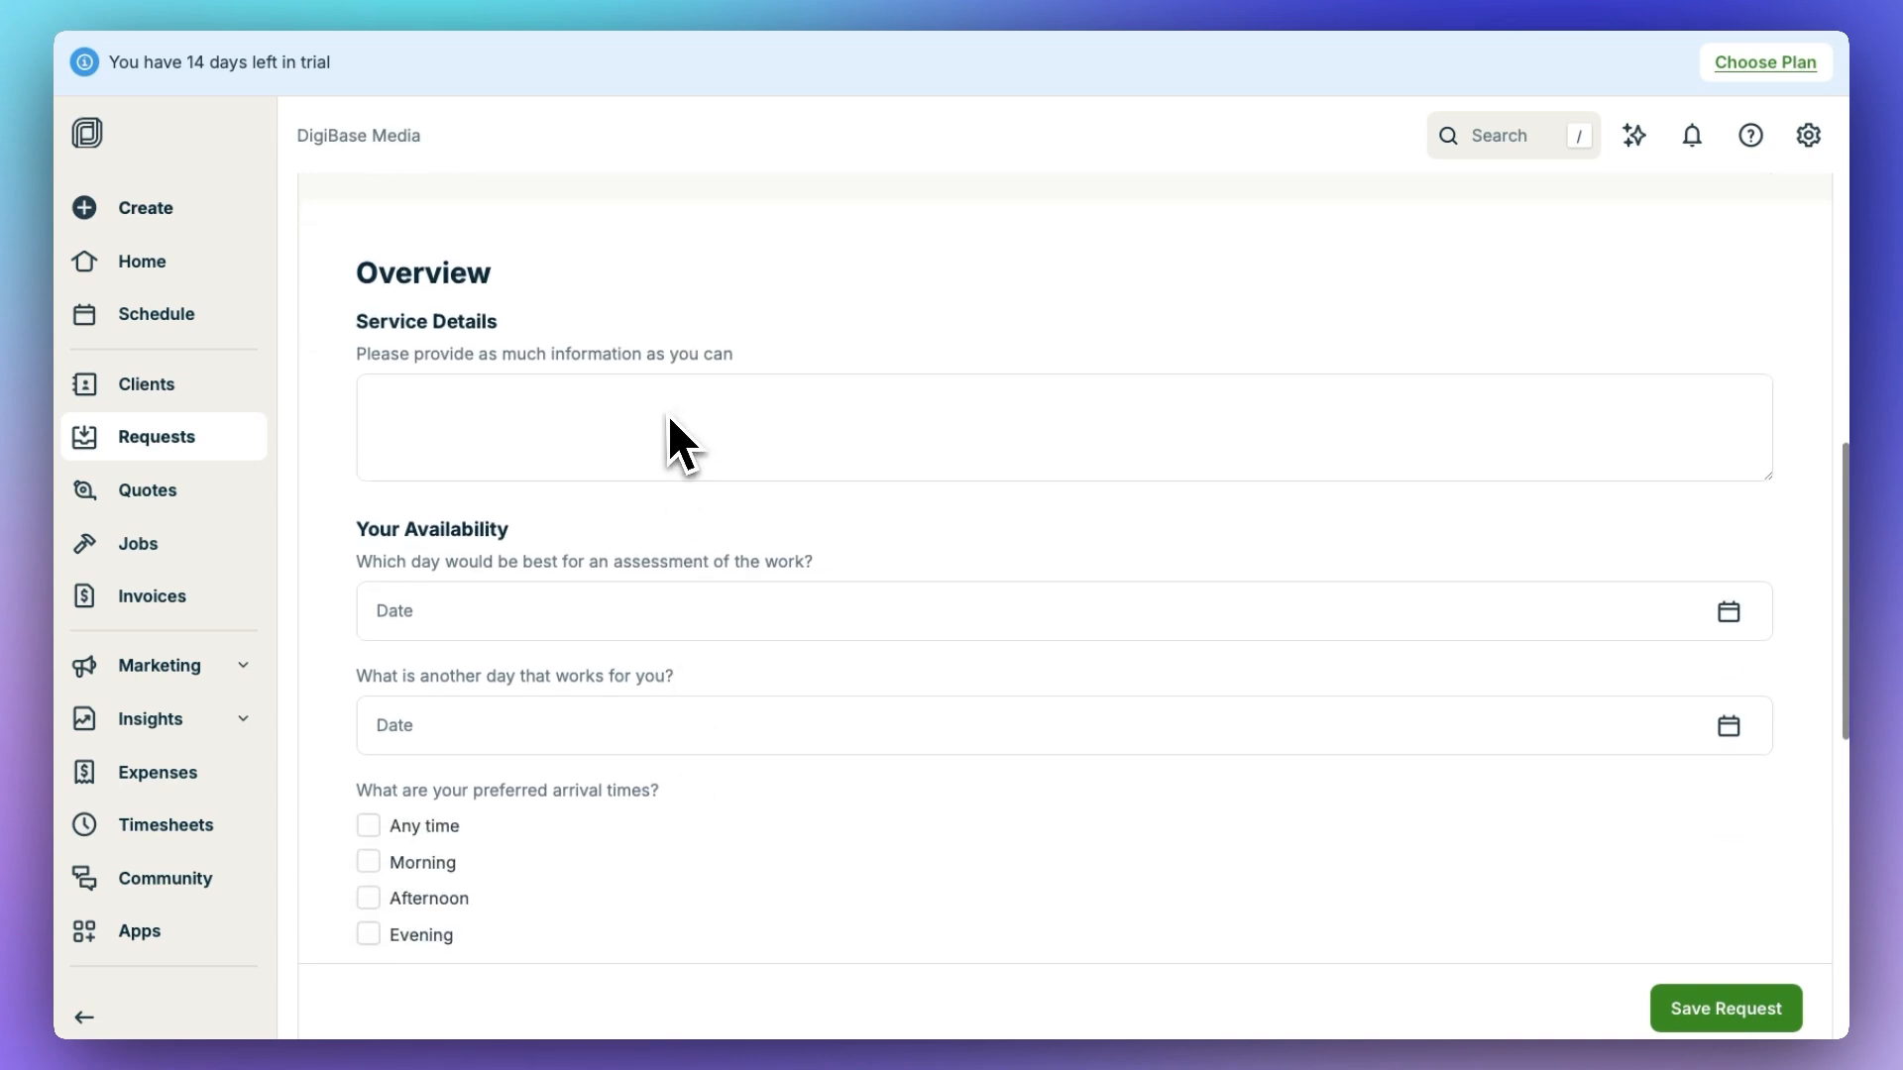
{"action": "scroll", "coordinate": [668, 416], "scroll_direction": "down", "scroll_amount": 1}
{"action": "scroll", "coordinate": [625, 525], "scroll_direction": "down", "scroll_amount": 2}
{"action": "left_click", "coordinate": [710, 428]}
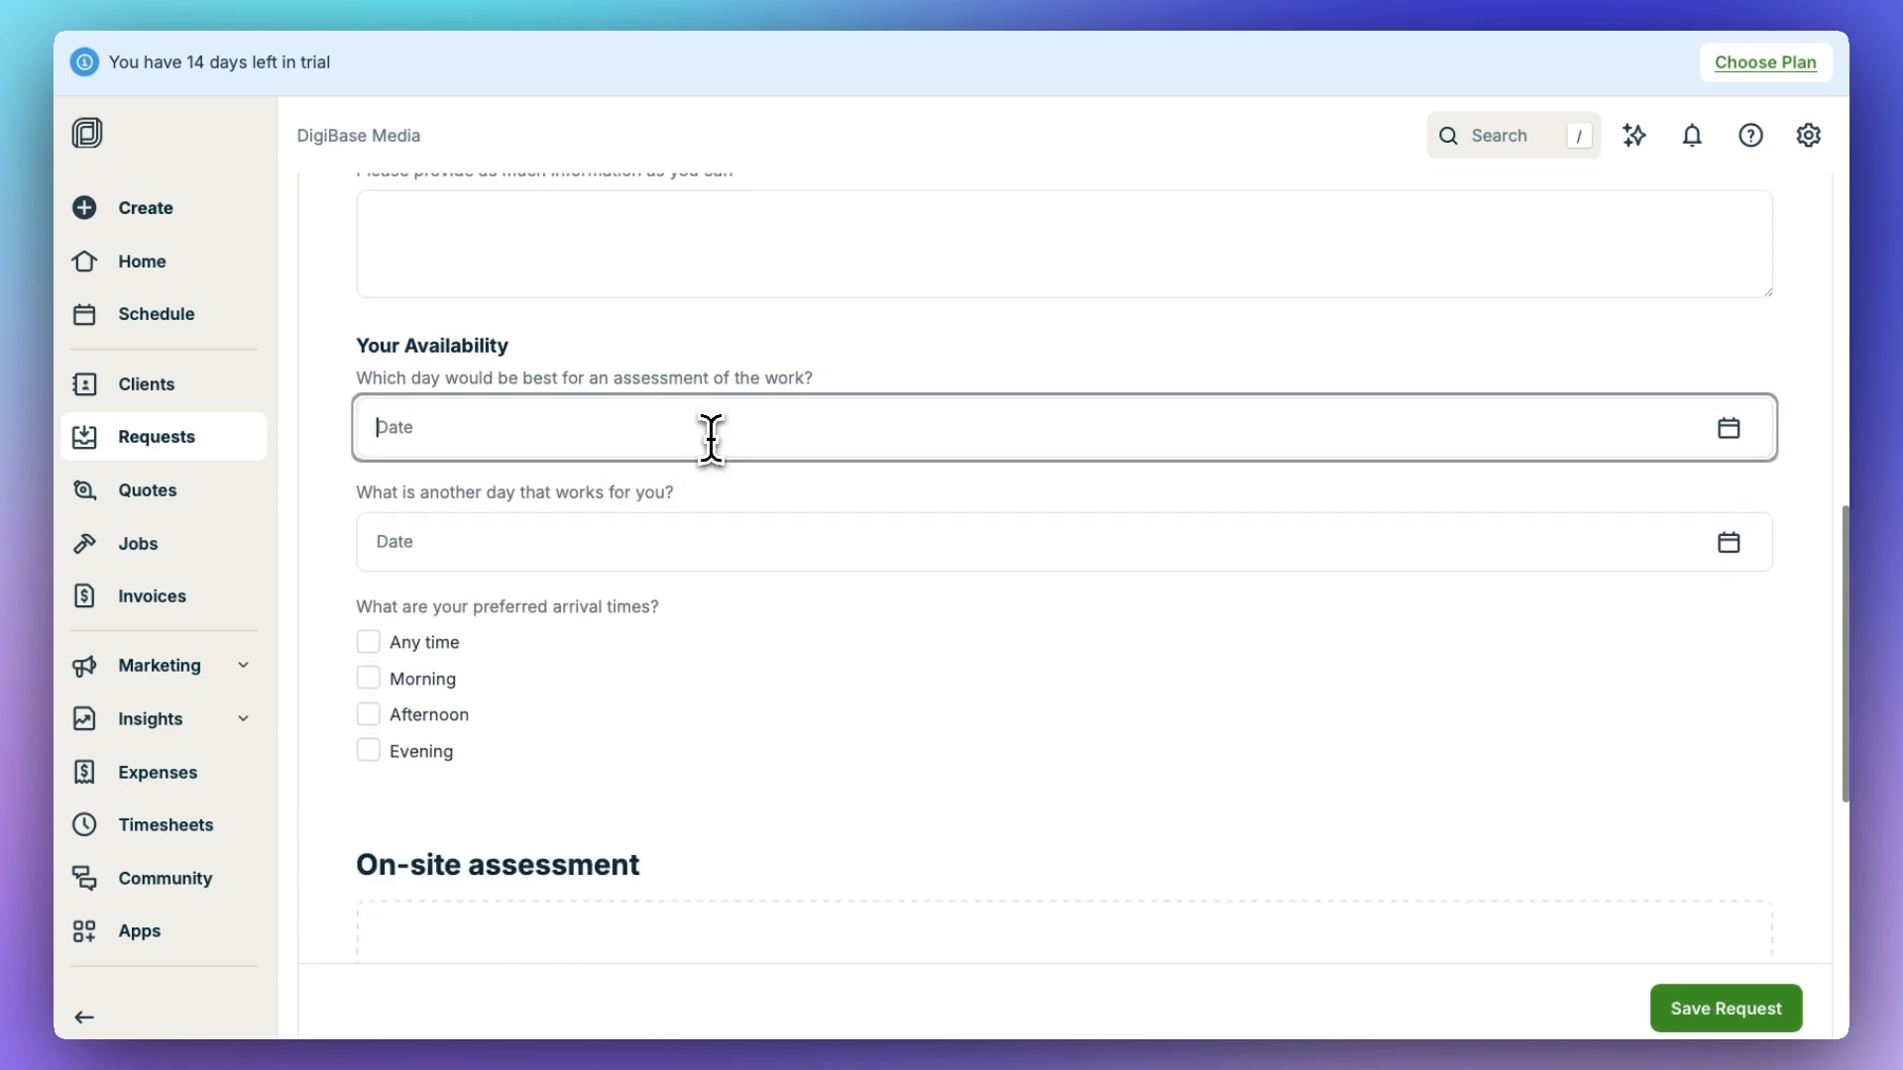
{"action": "left_click", "coordinate": [520, 637]}
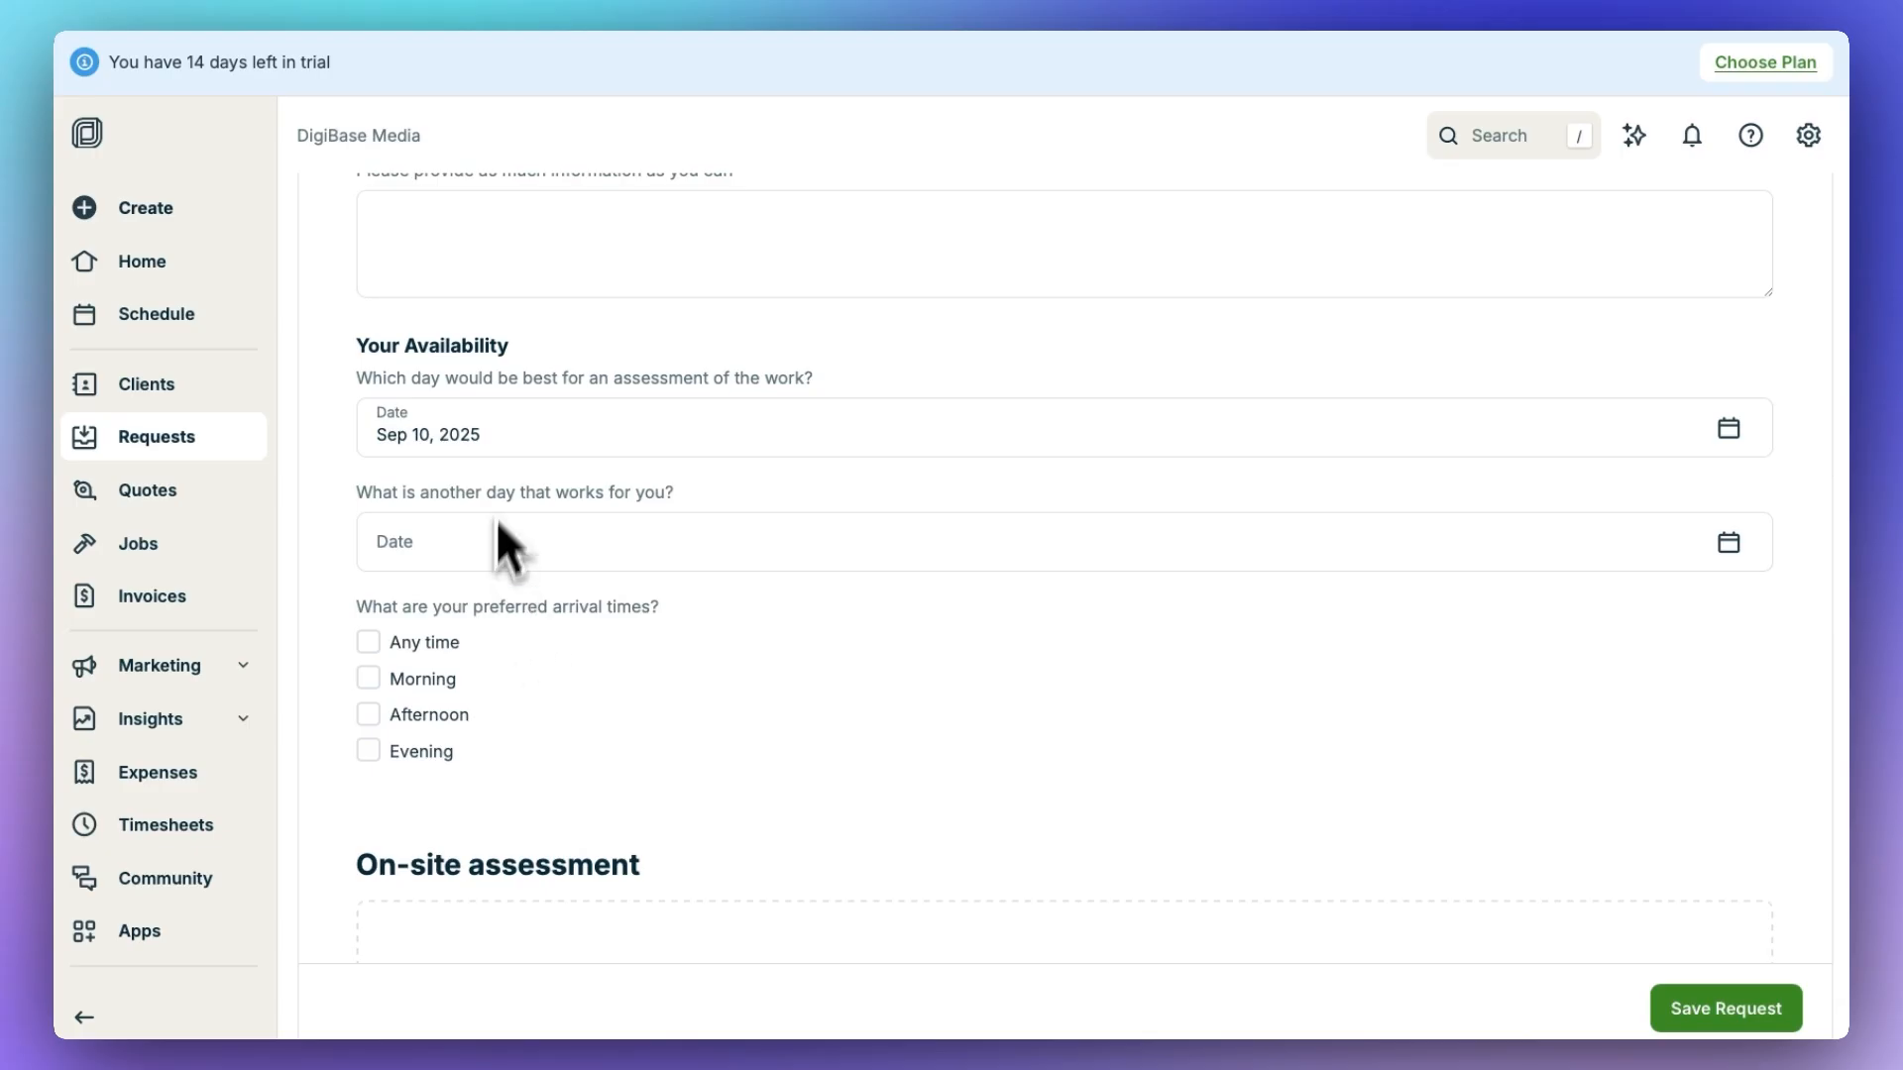
{"action": "left_click", "coordinate": [582, 536]}
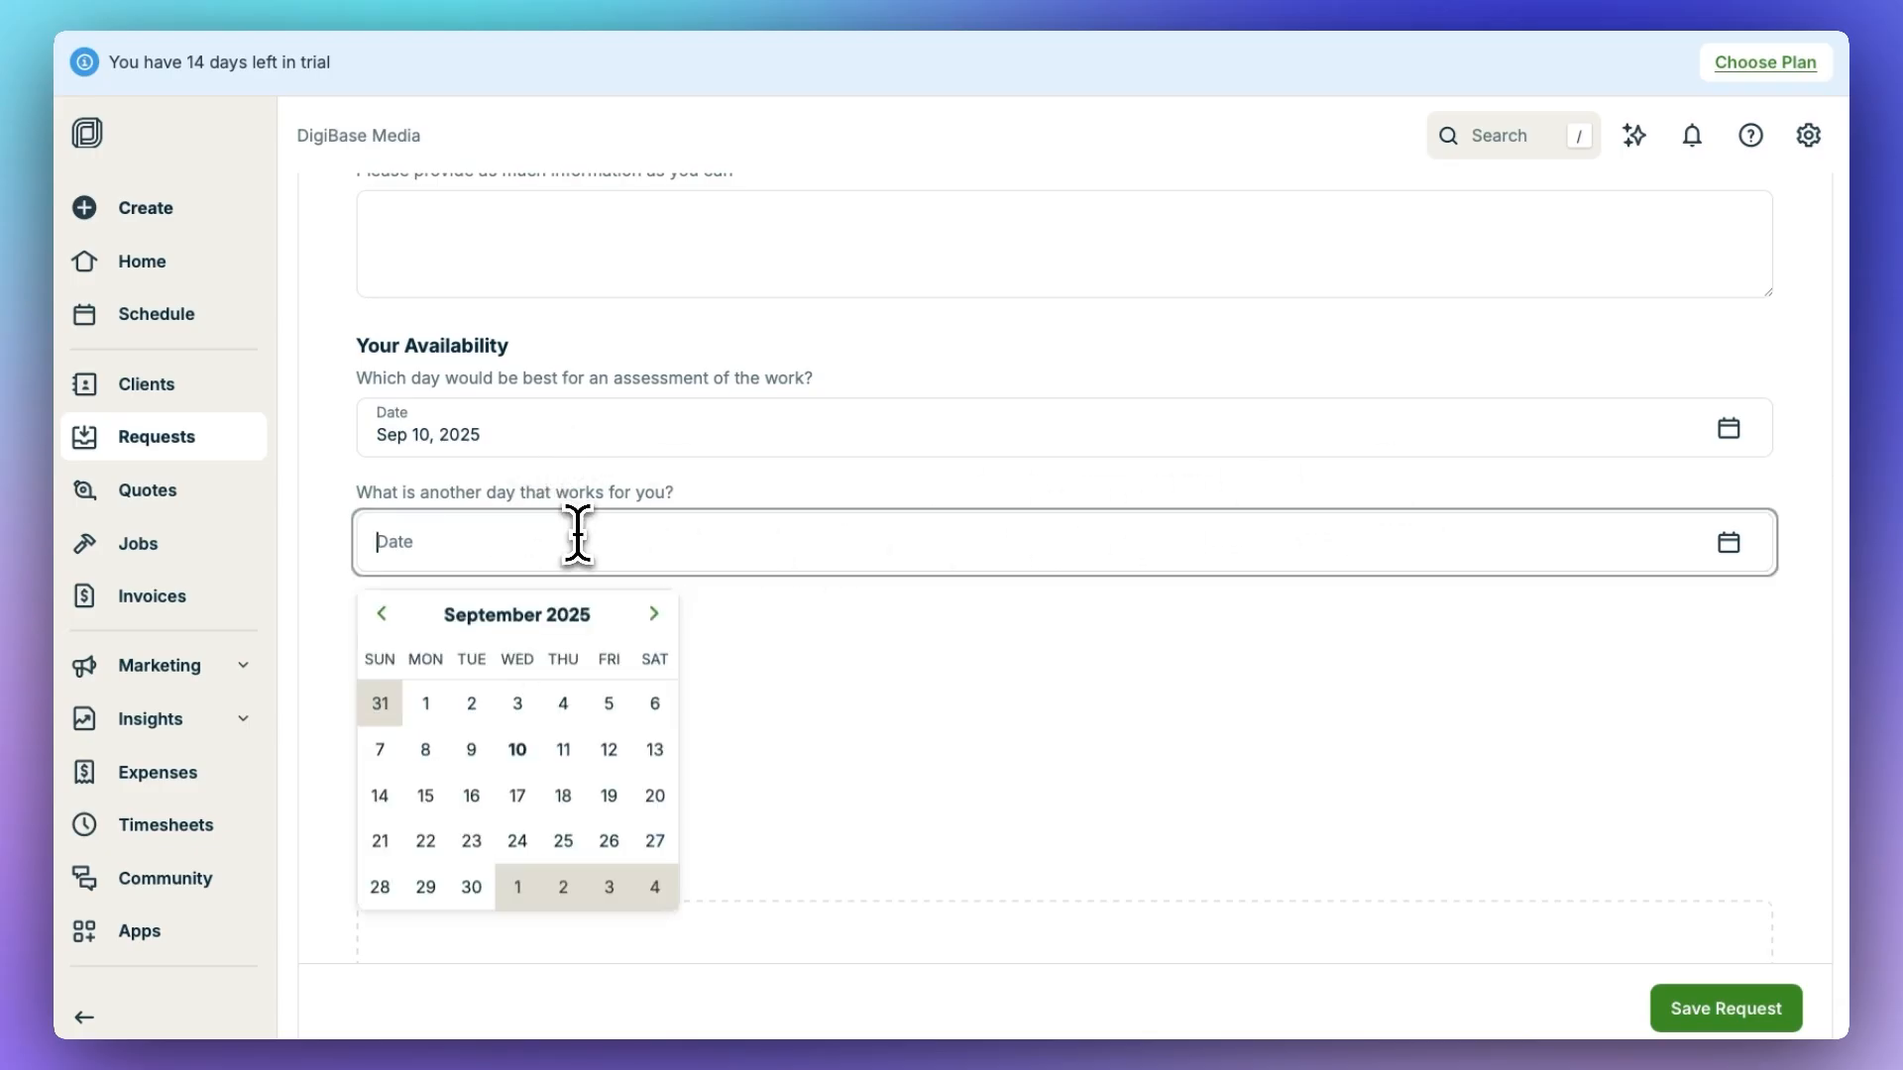
{"action": "left_click", "coordinate": [565, 796]}
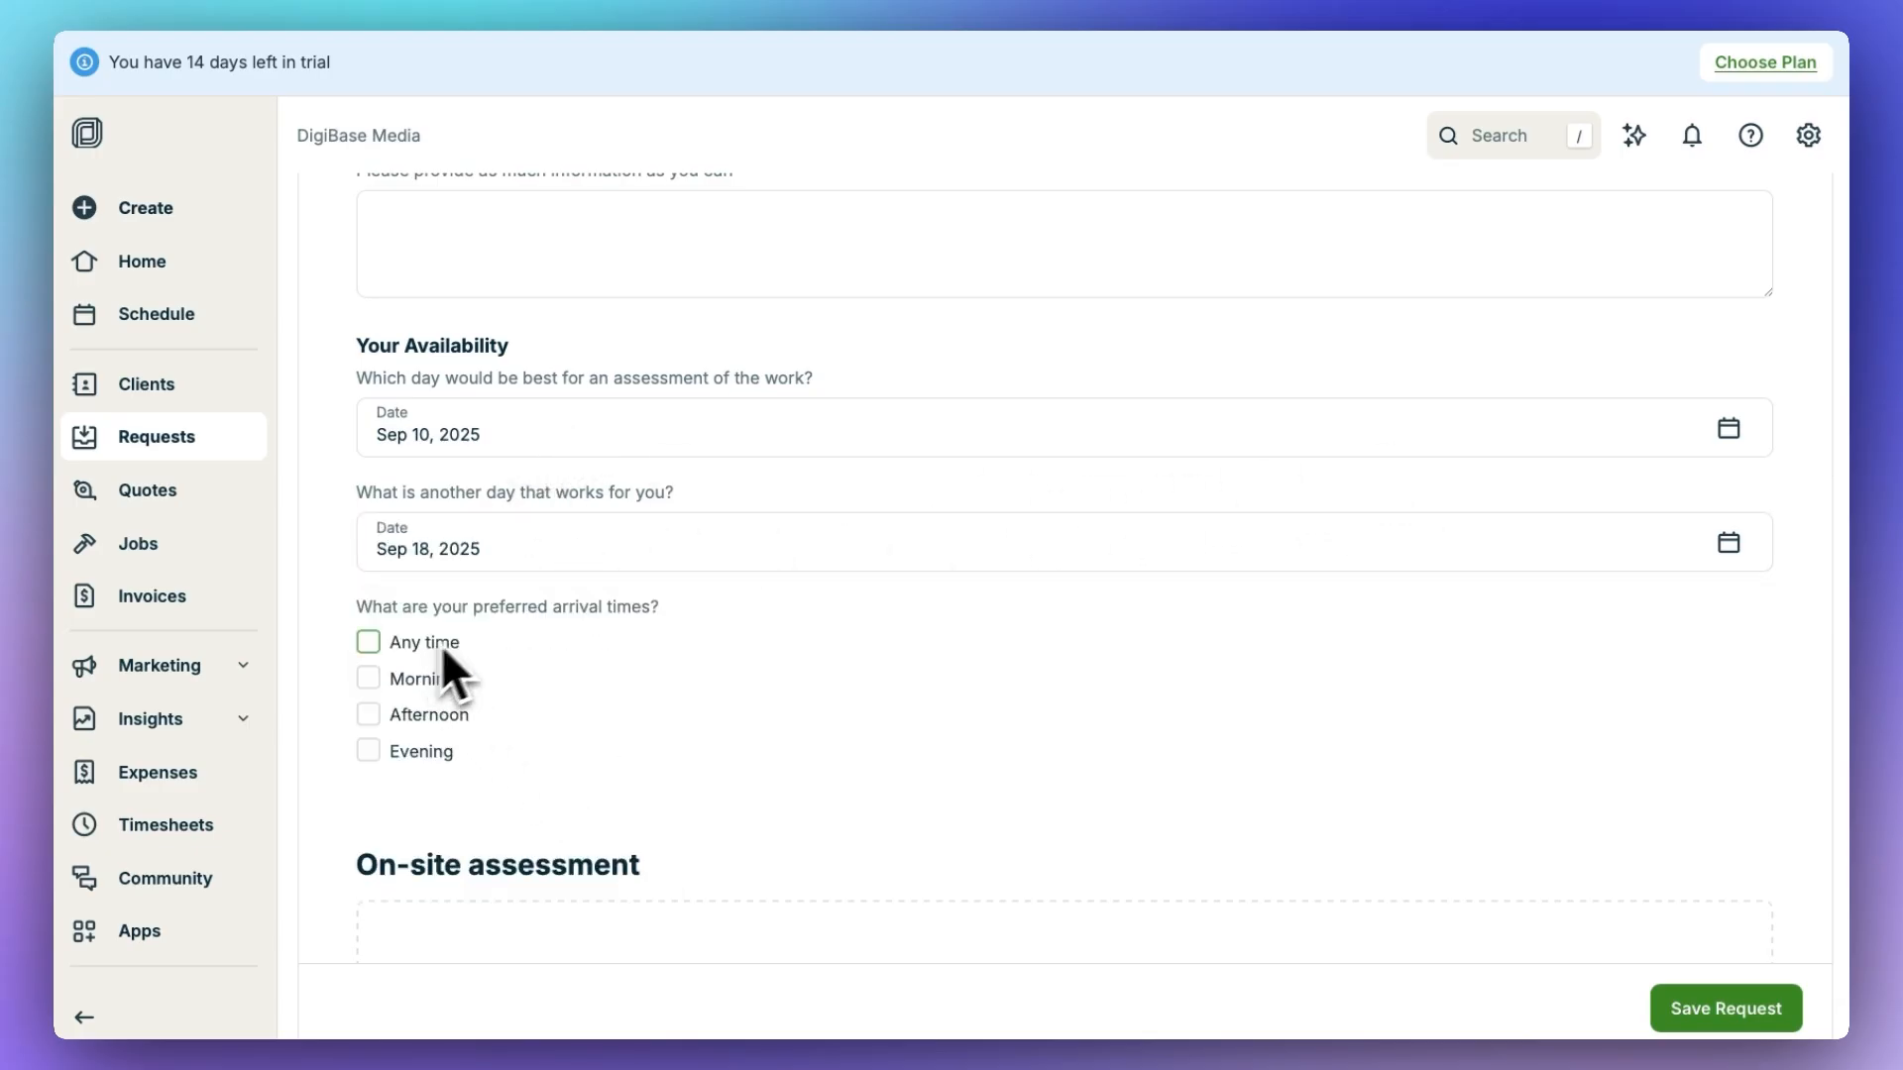
{"action": "left_click", "coordinate": [423, 686]}
Save the request without an on-site assessment or internal note, and review the saved request's overview.
{"action": "scroll", "coordinate": [764, 743], "scroll_direction": "down", "scroll_amount": 5}
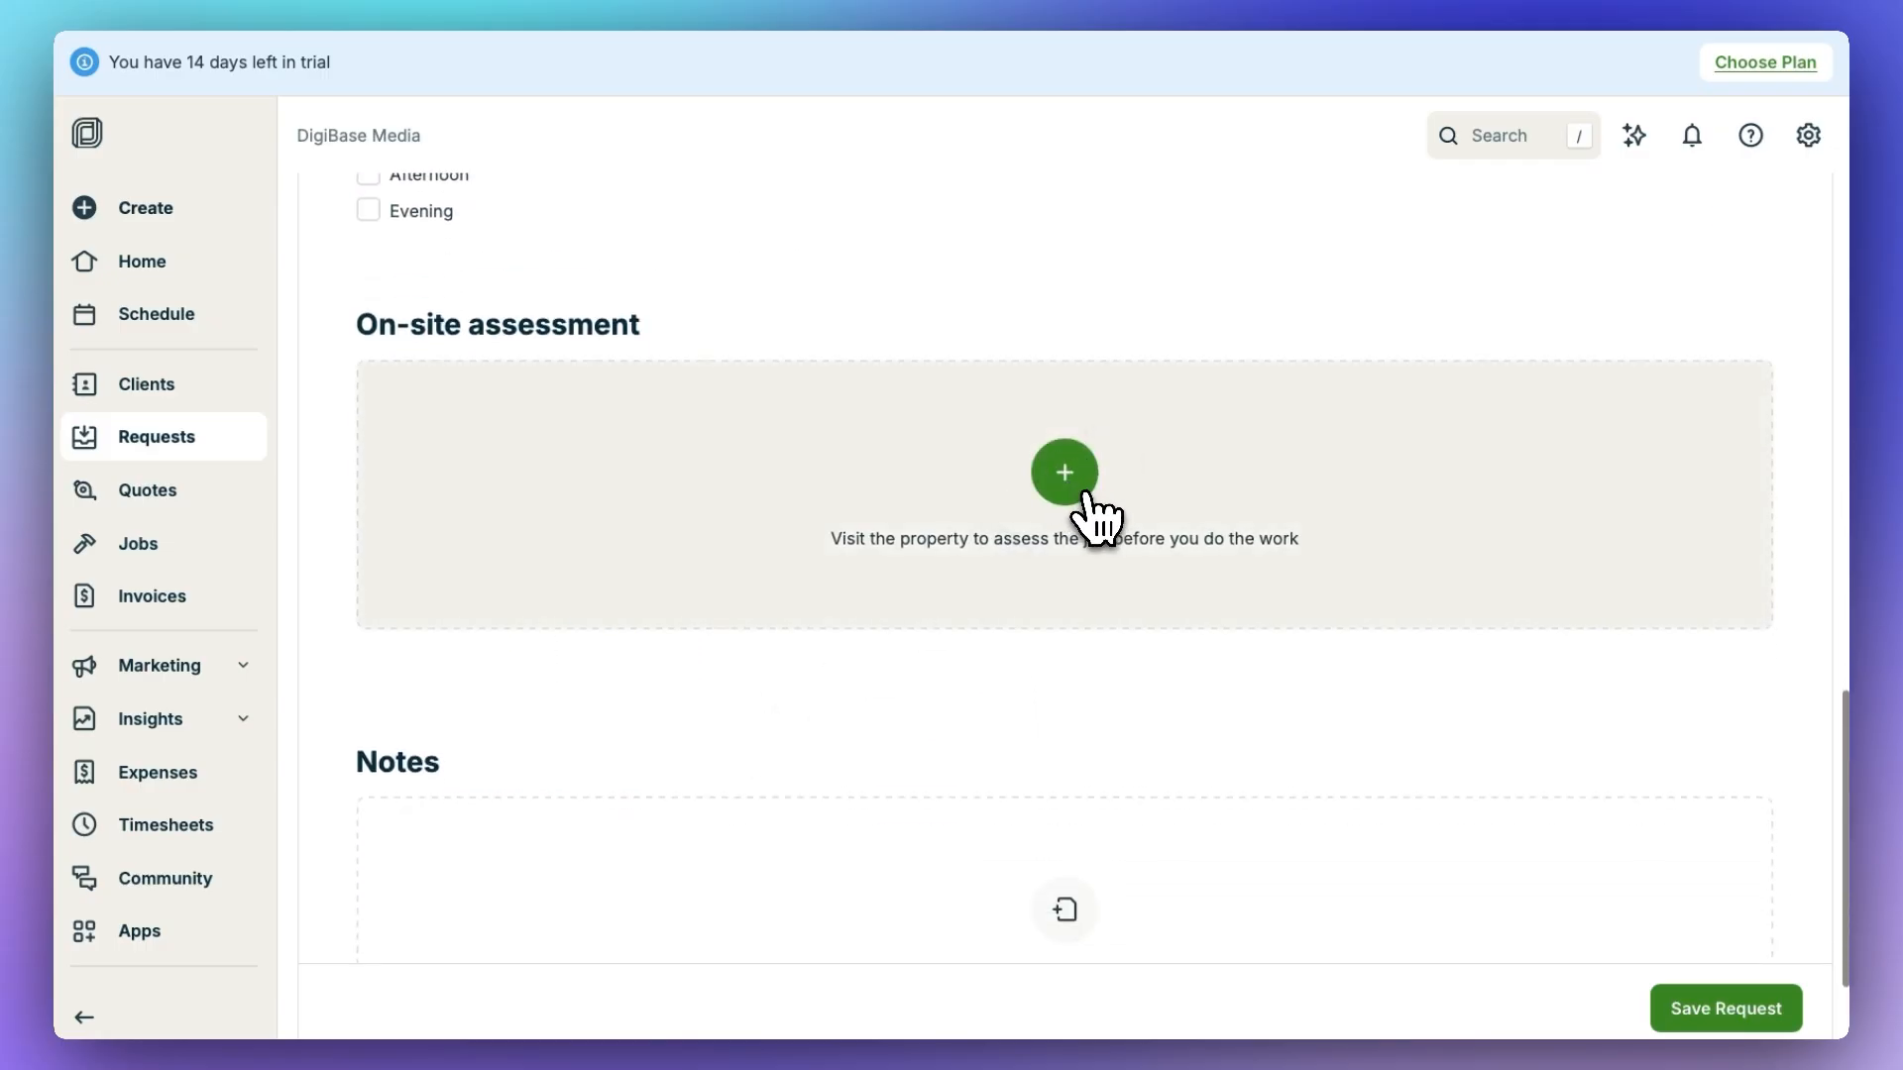
{"action": "scroll", "coordinate": [1079, 502], "scroll_direction": "down", "scroll_amount": 3}
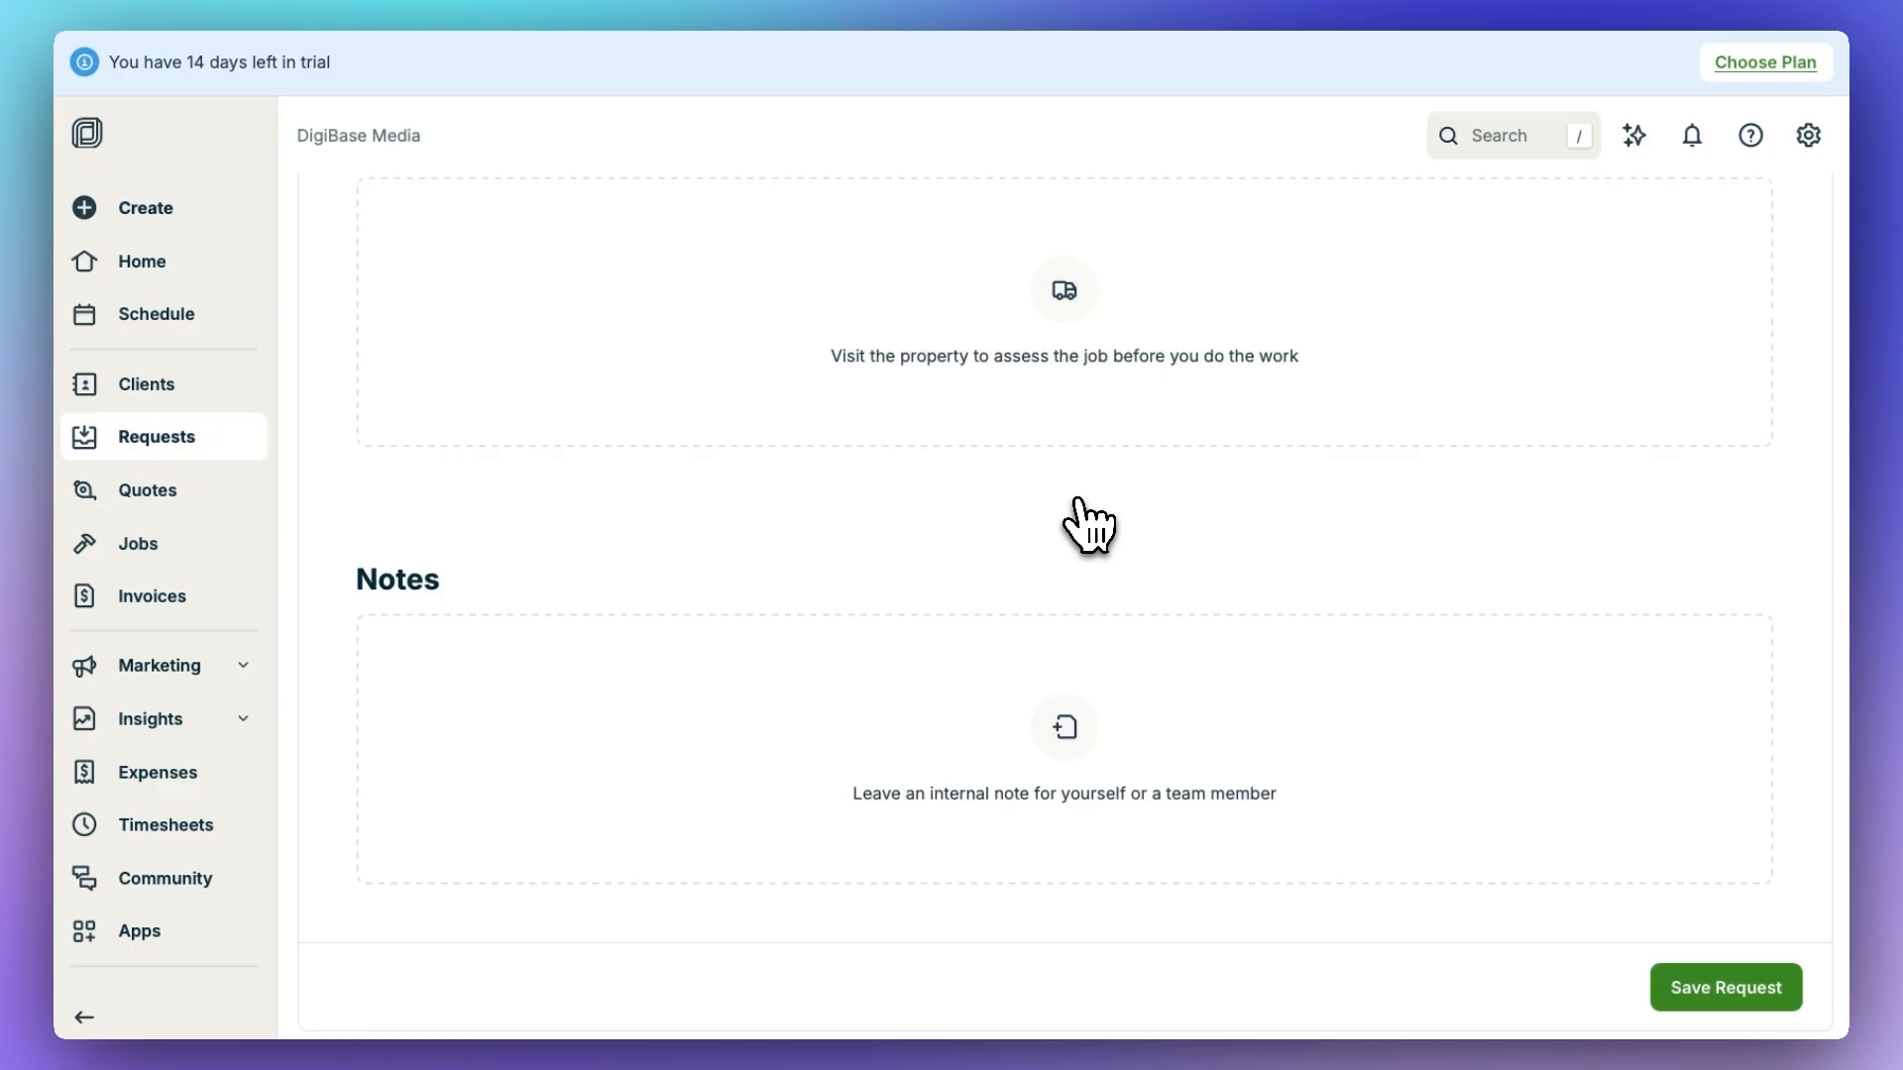
{"action": "left_click", "coordinate": [1718, 998]}
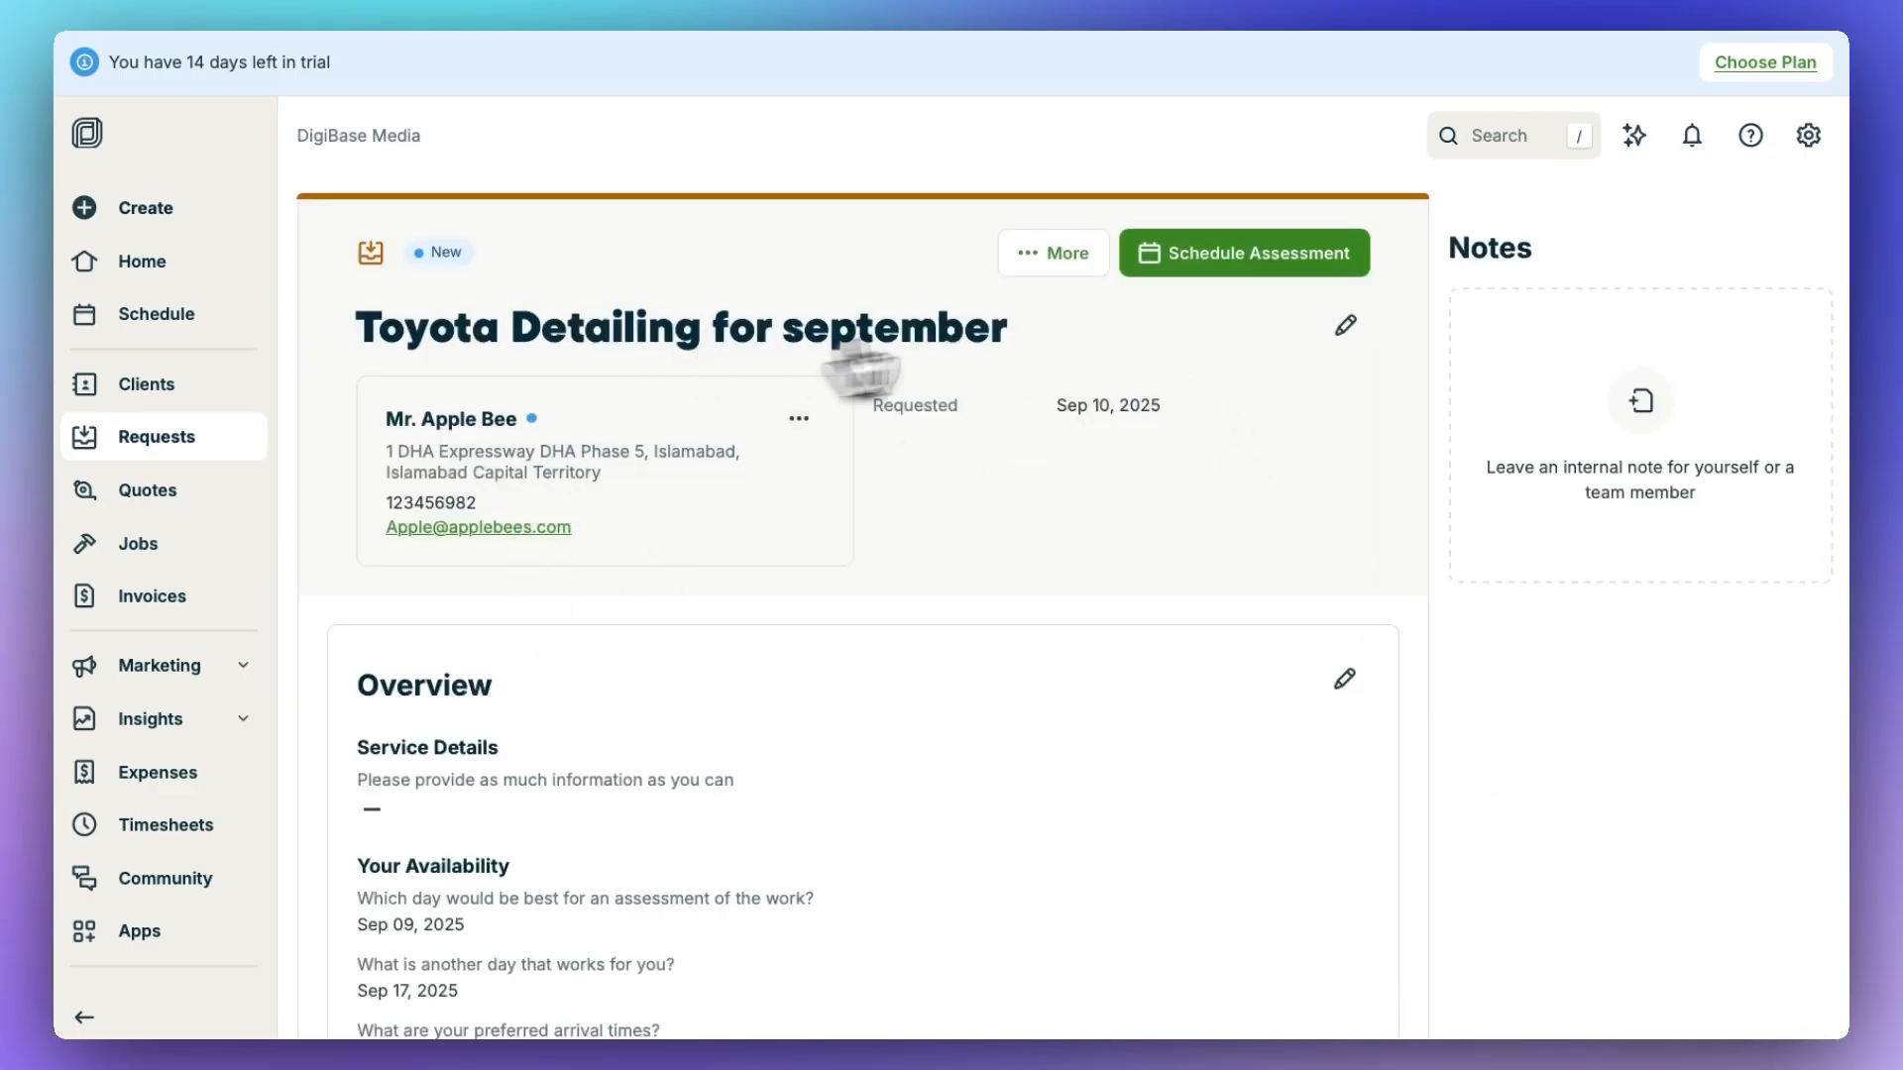
{"action": "scroll", "coordinate": [888, 510], "scroll_direction": "down", "scroll_amount": 3}
{"action": "scroll", "coordinate": [1054, 493], "scroll_direction": "up", "scroll_amount": 3}
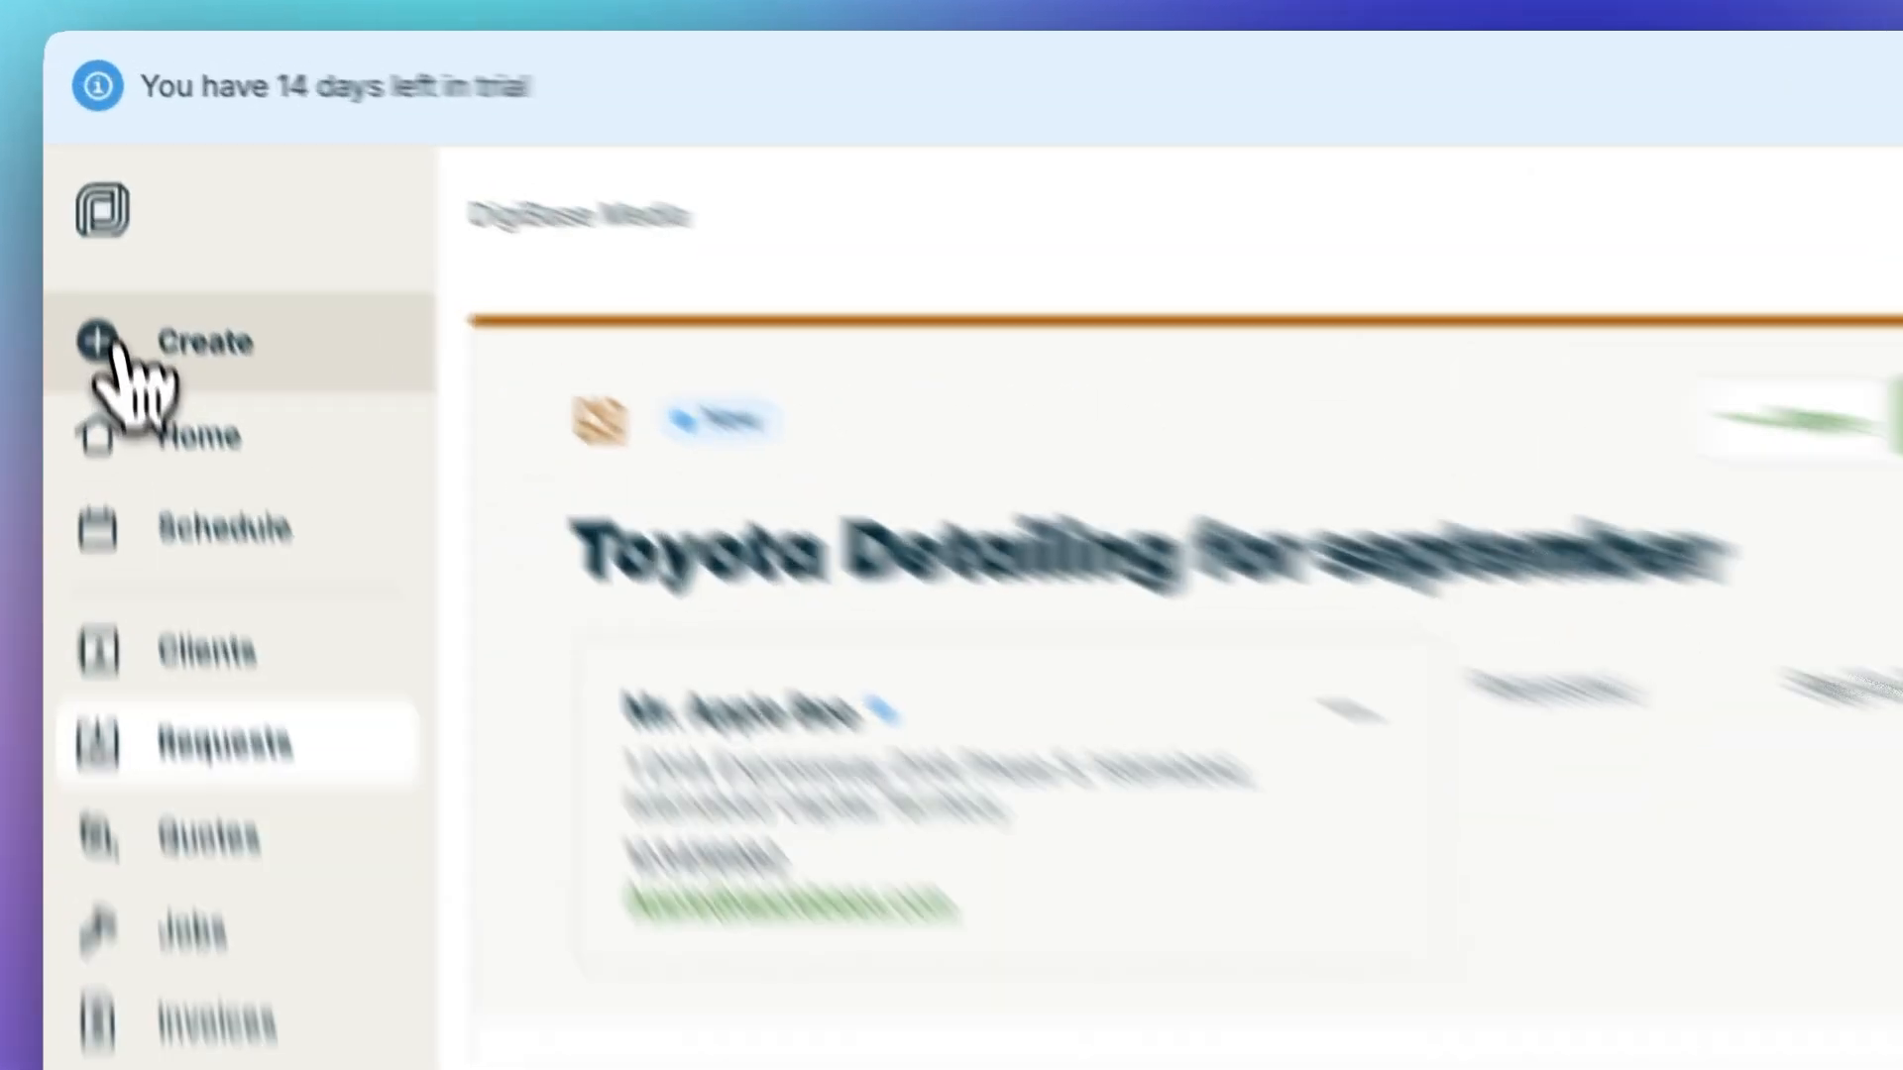
Start a new quote from the Engine Detailing template and add the suggested Introduction section.
{"action": "left_click", "coordinate": [94, 208]}
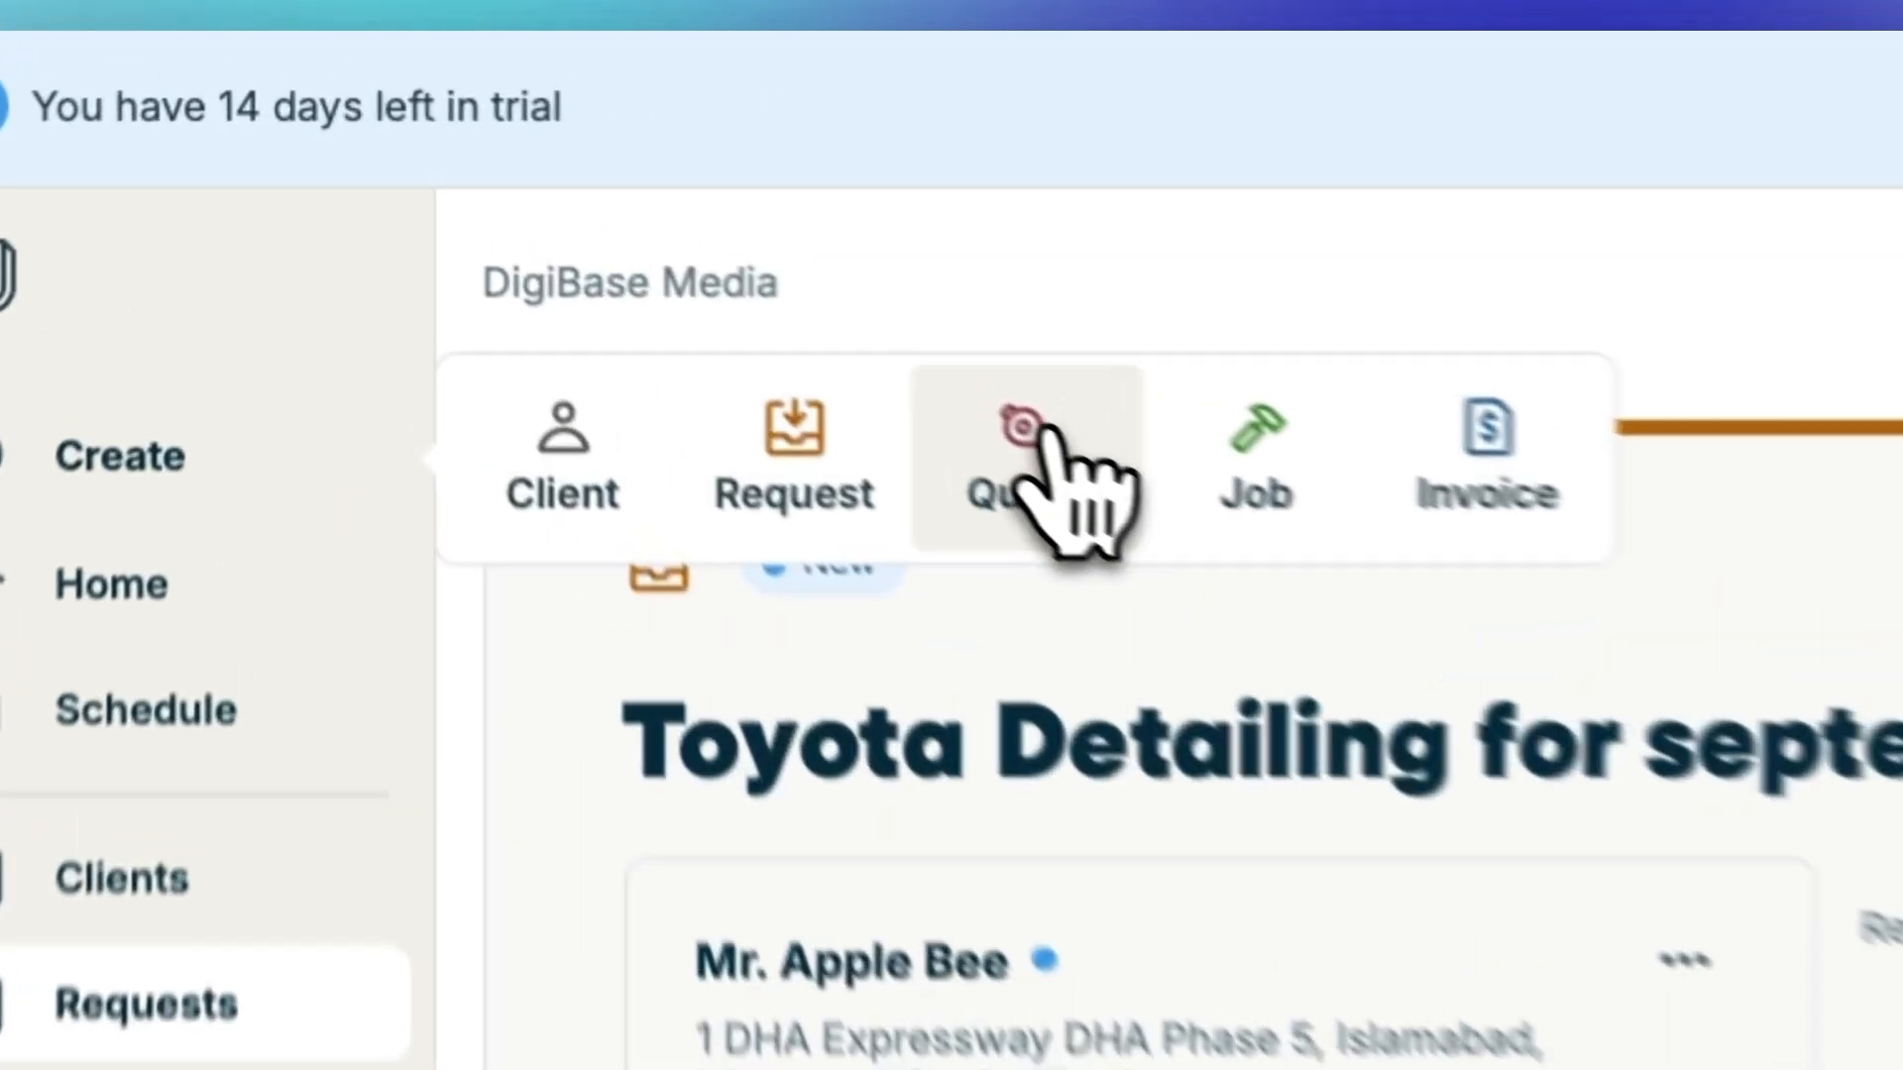
{"action": "left_click", "coordinate": [1271, 495]}
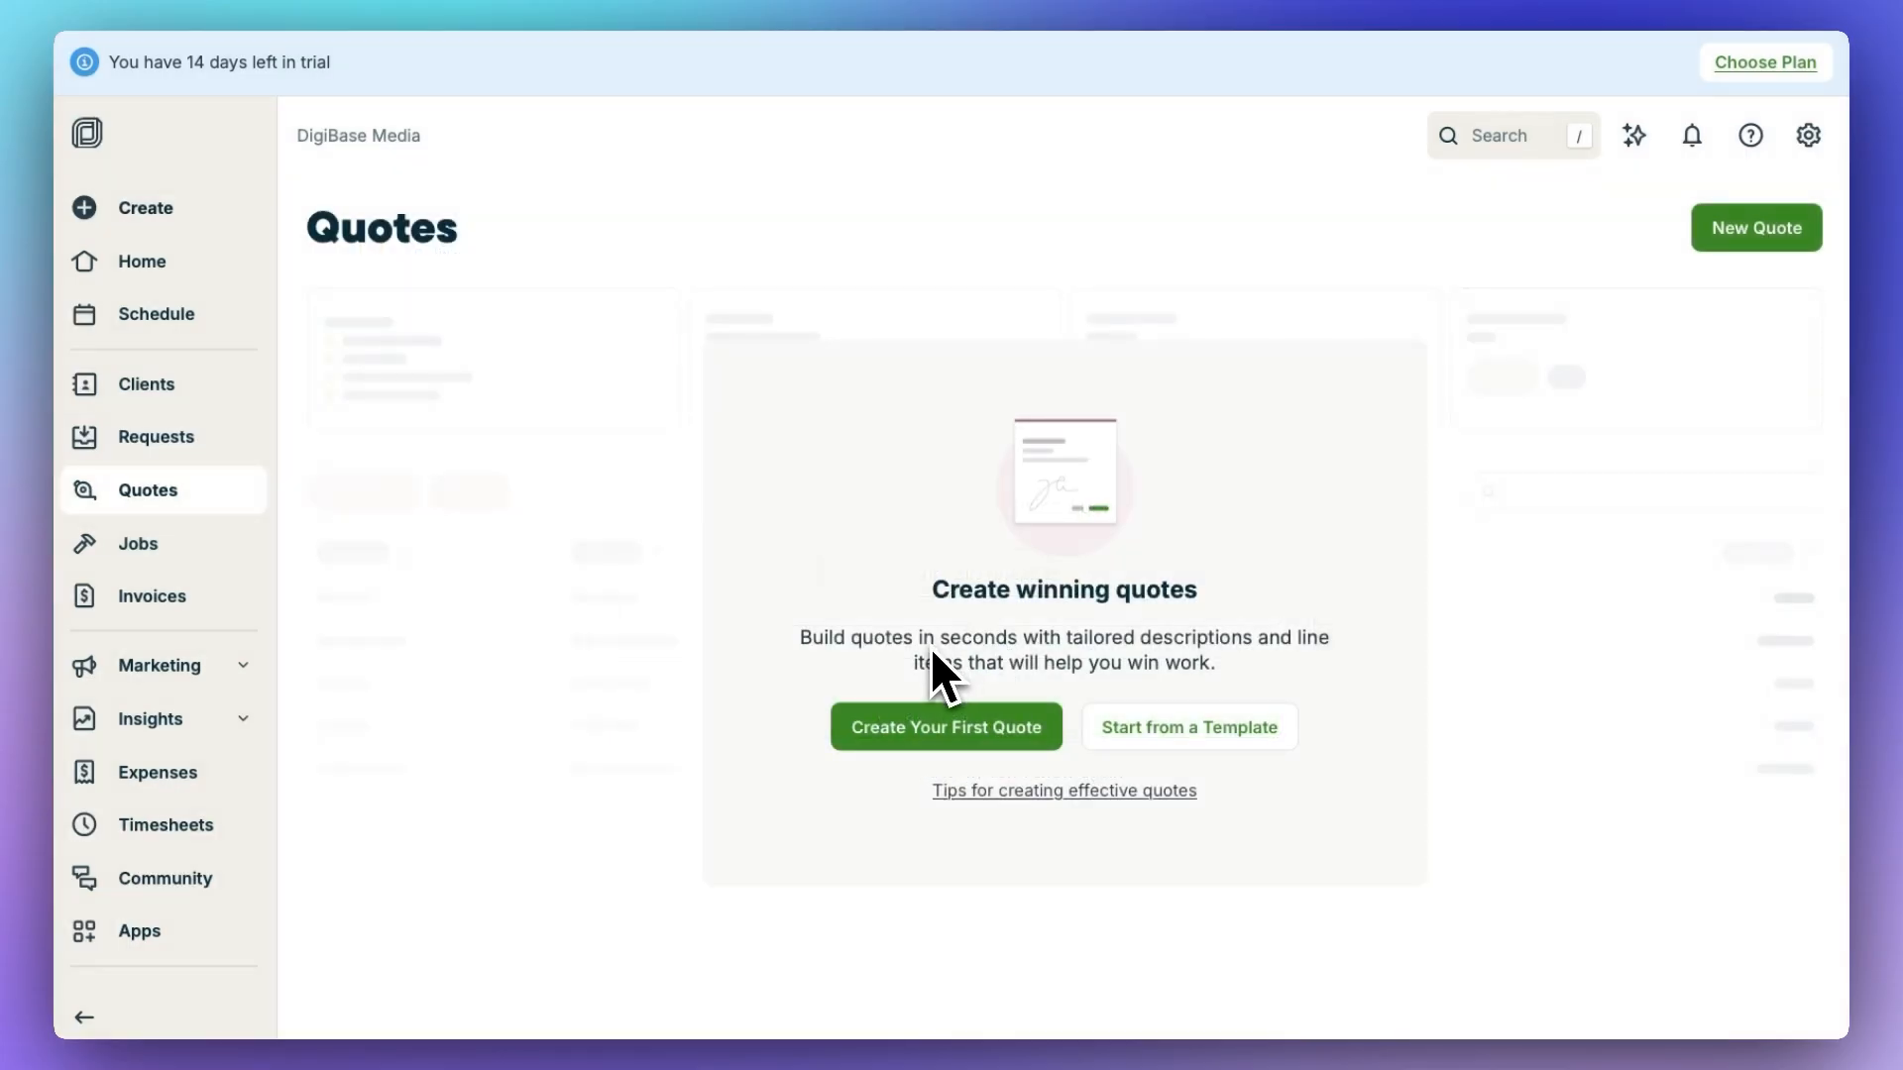
{"action": "left_click", "coordinate": [970, 728]}
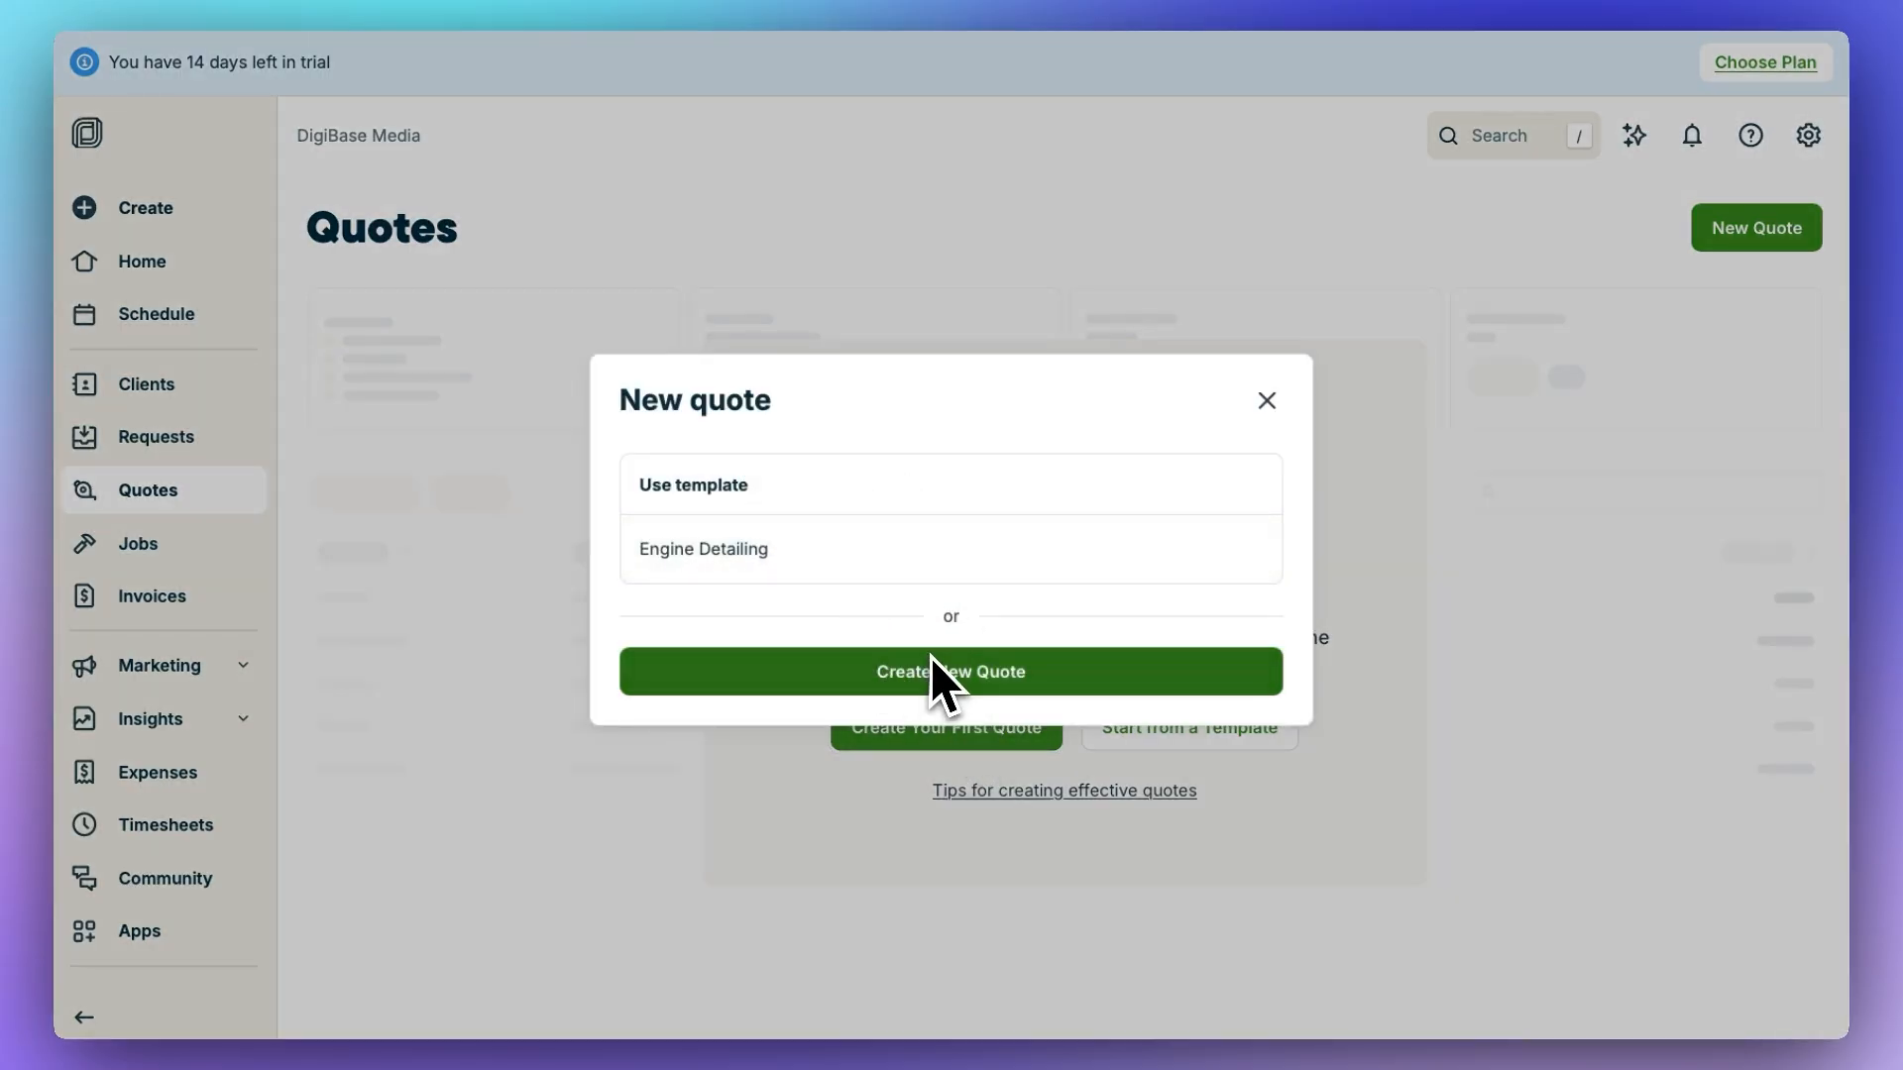
{"action": "left_click", "coordinate": [791, 555]}
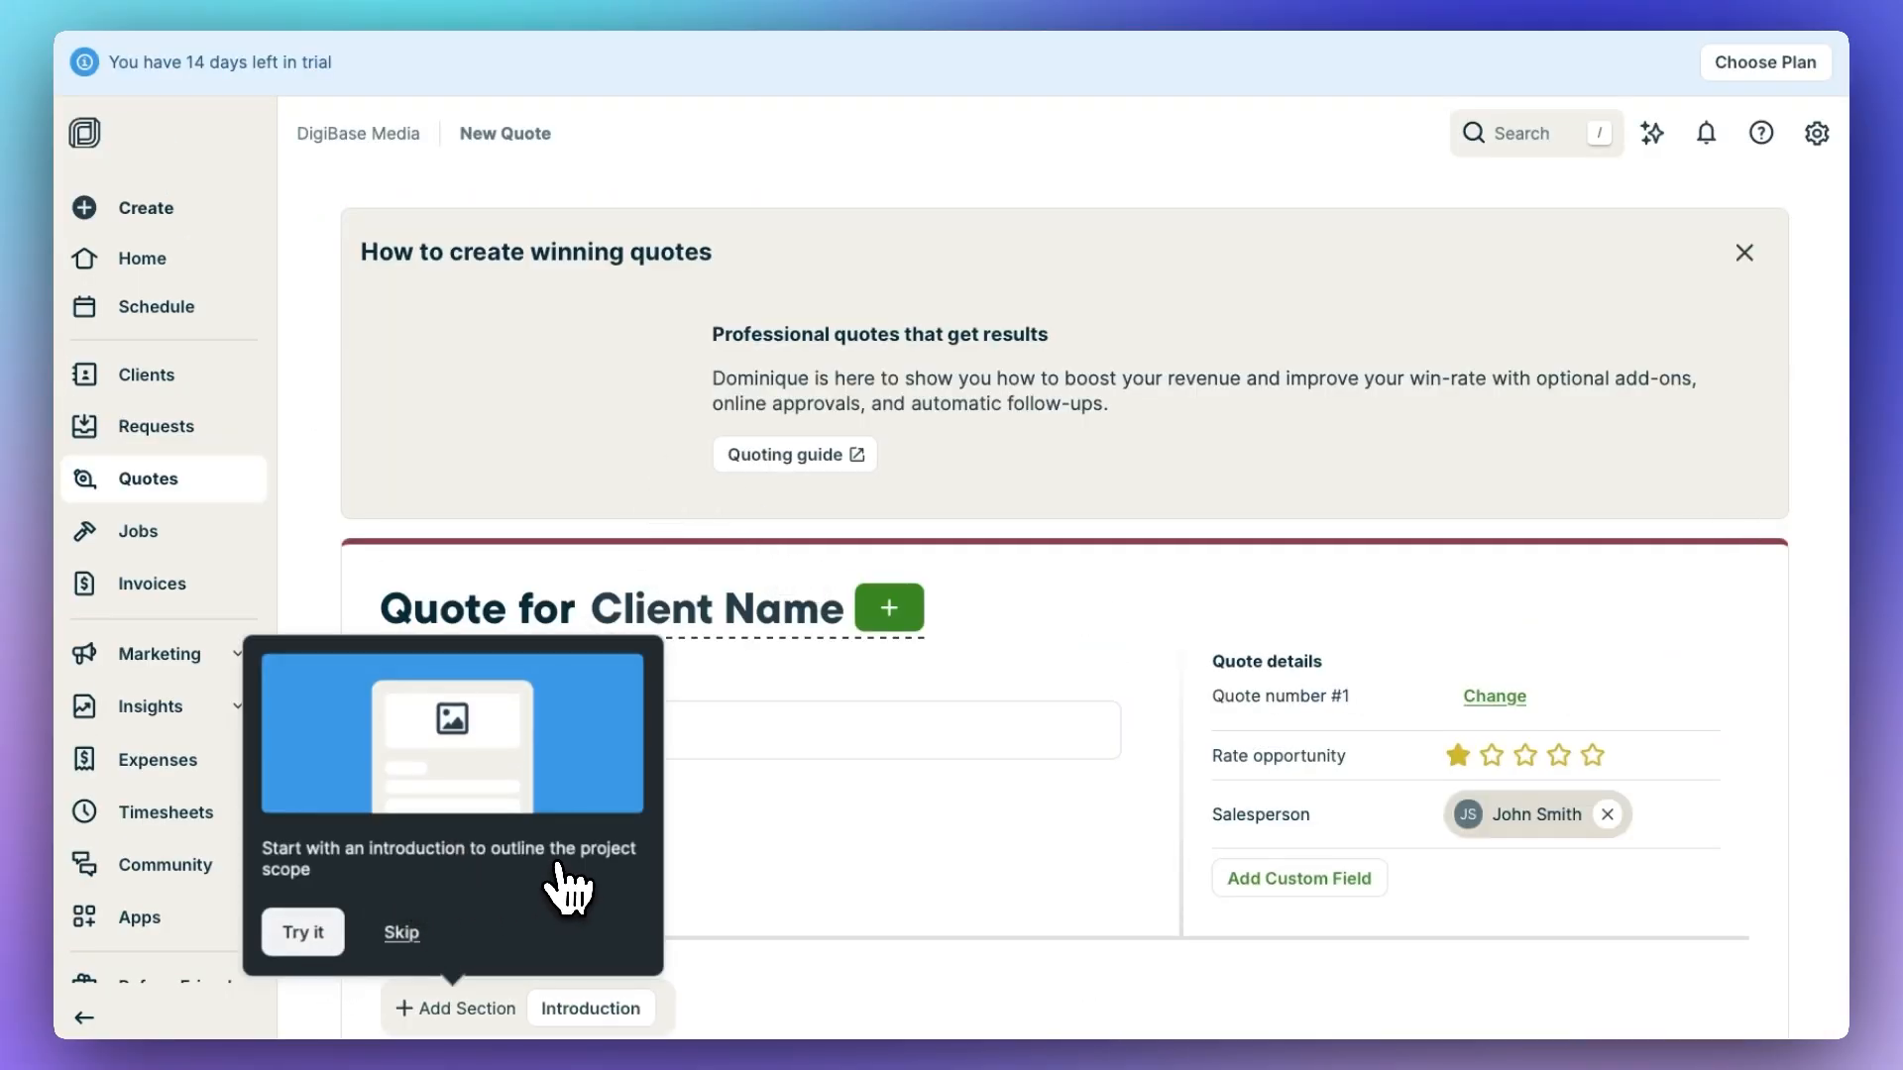
{"action": "left_click", "coordinate": [323, 937]}
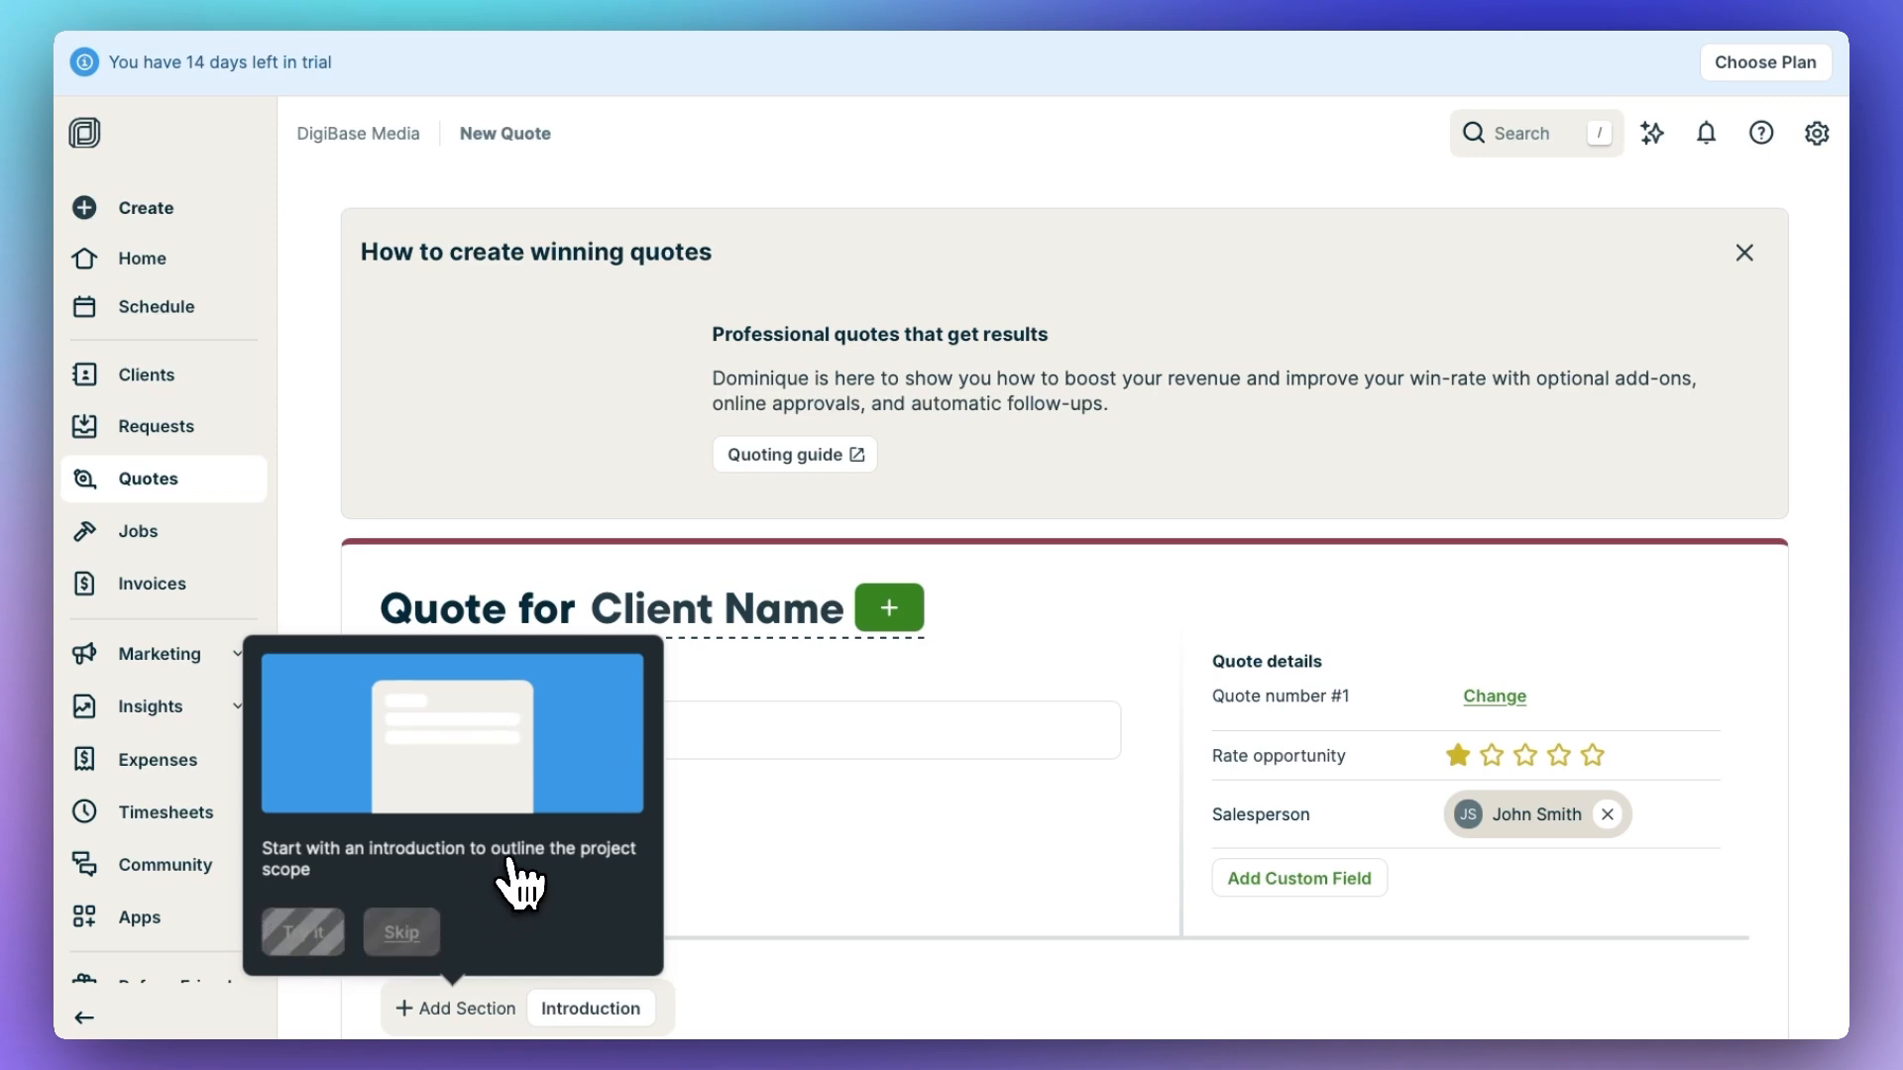
{"action": "scroll", "coordinate": [518, 879], "scroll_direction": "up", "scroll_amount": 3}
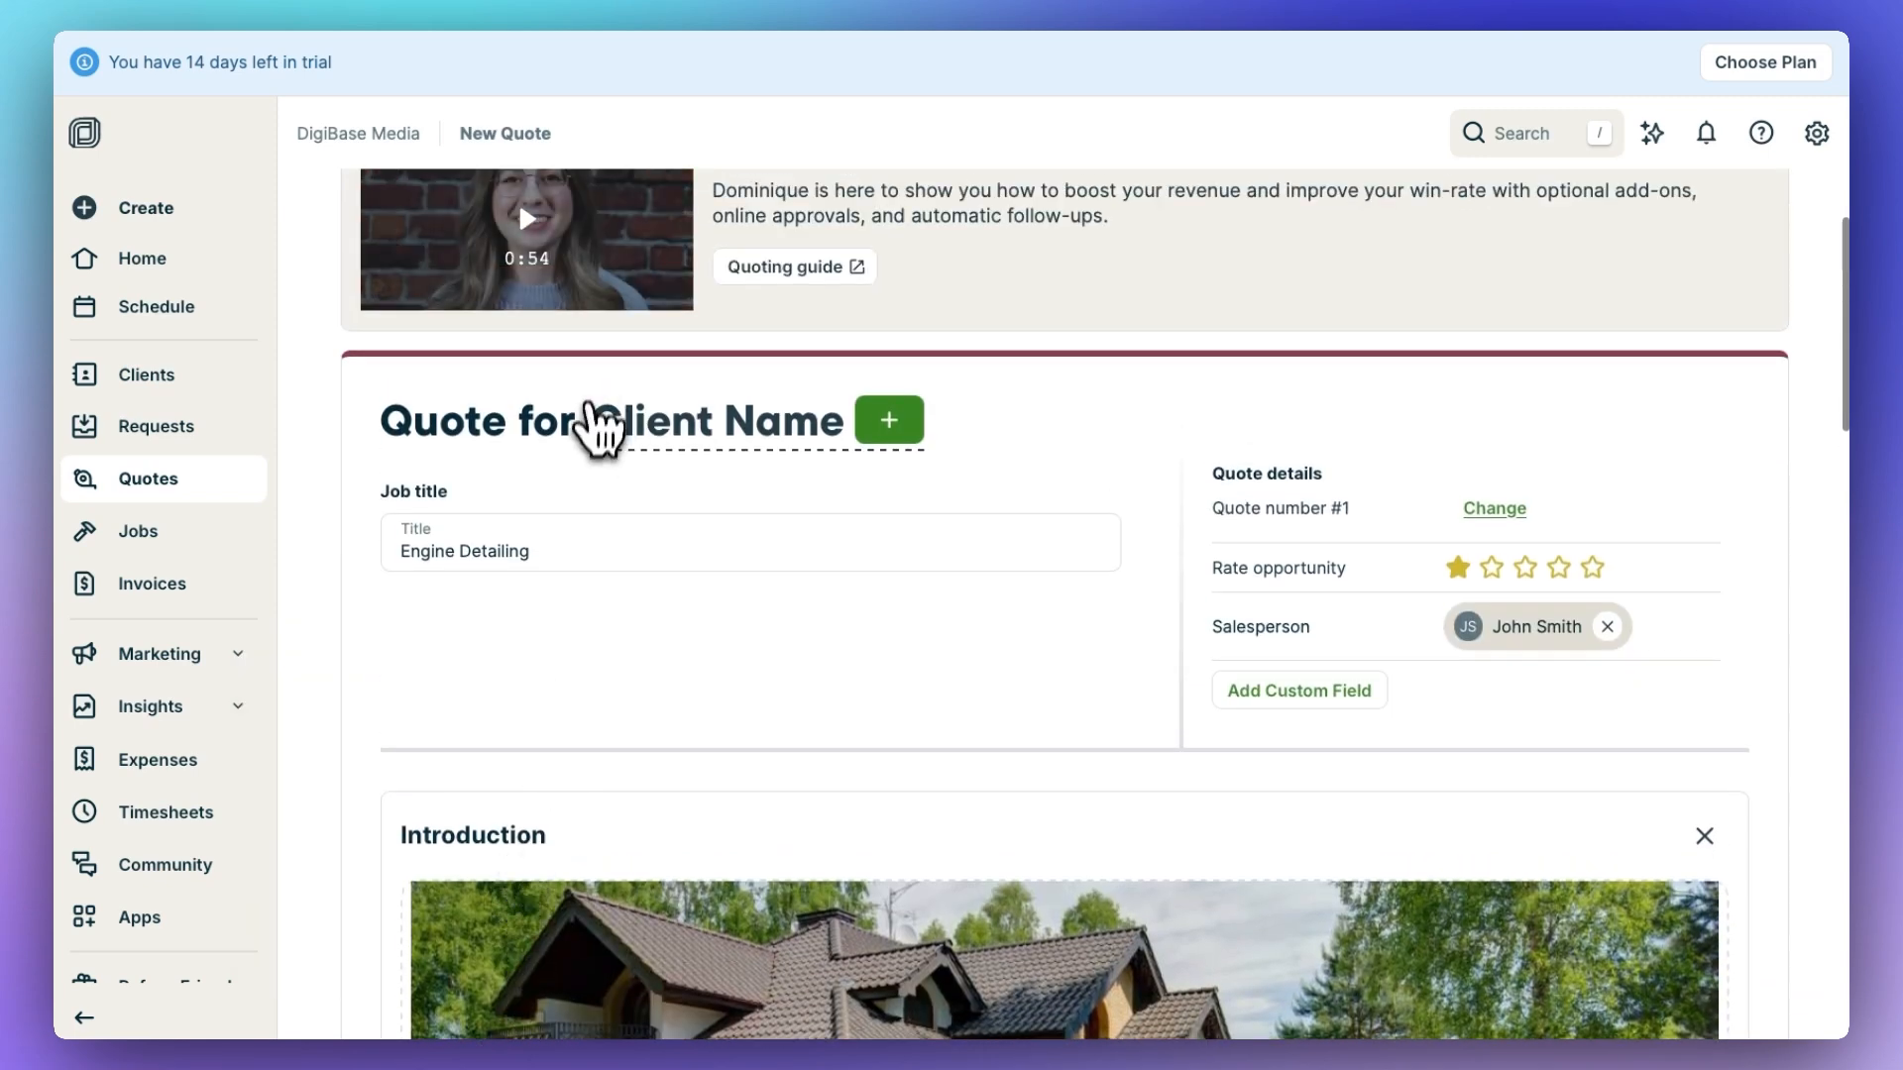
Start a new client for the quote and fill in the client's full name, company name Sears, phone number and email address.
{"action": "left_click", "coordinate": [649, 424]}
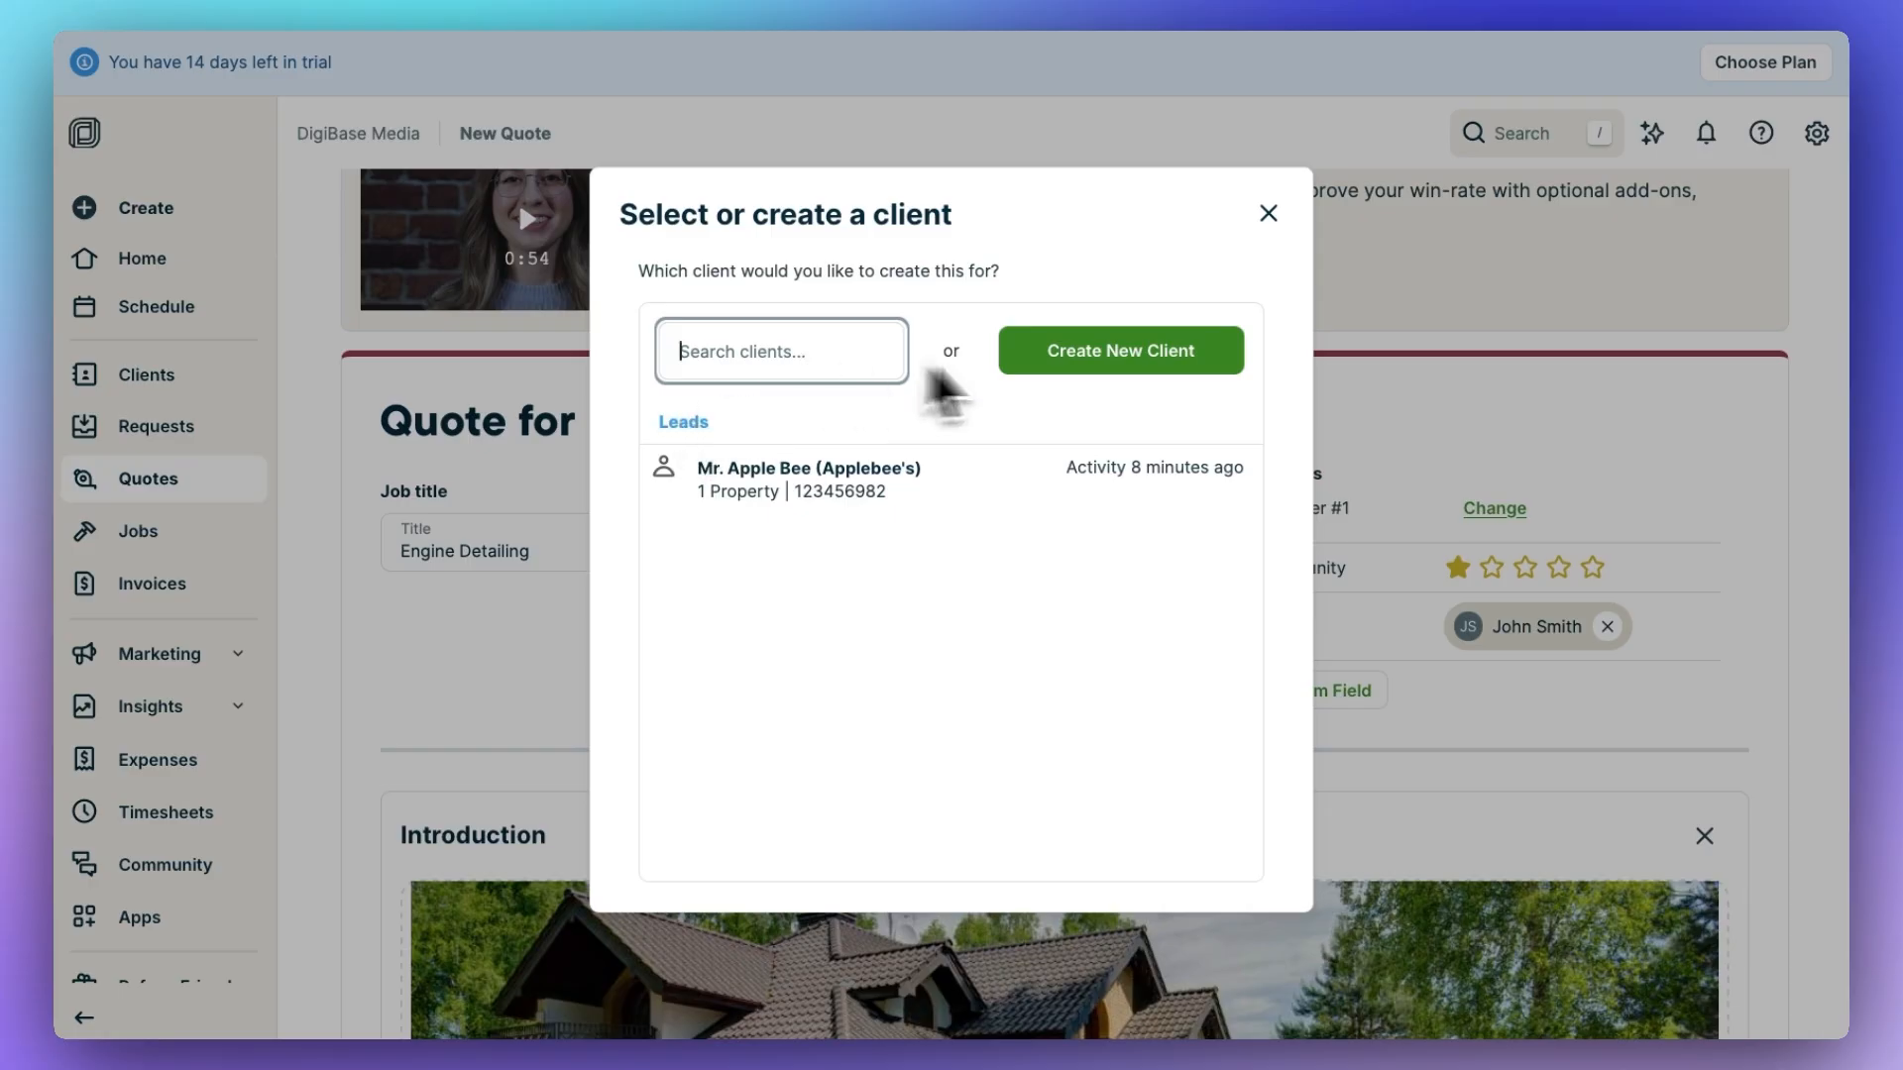
{"action": "left_click", "coordinate": [1080, 367]}
{"action": "type", "text": "Bacon"}
{"action": "key", "text": "Tab"}
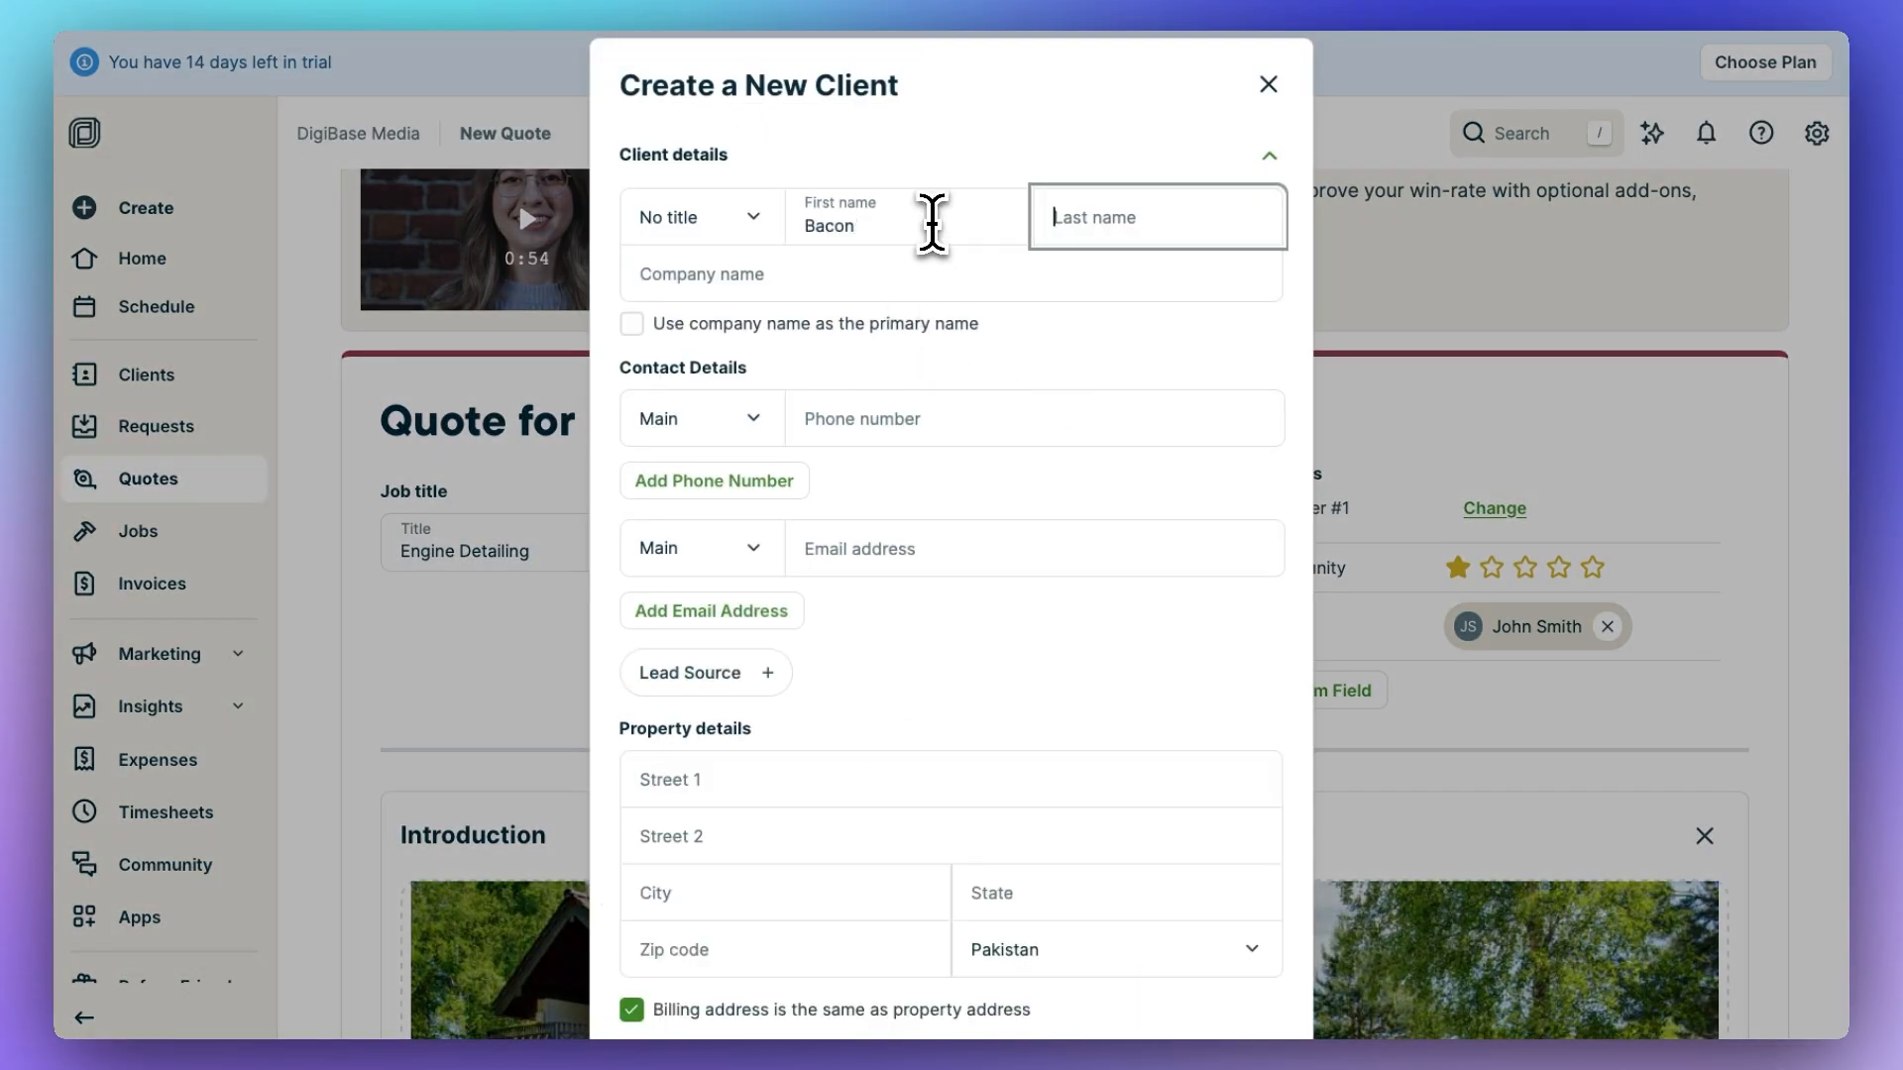
{"action": "type", "text": "Kevin"}
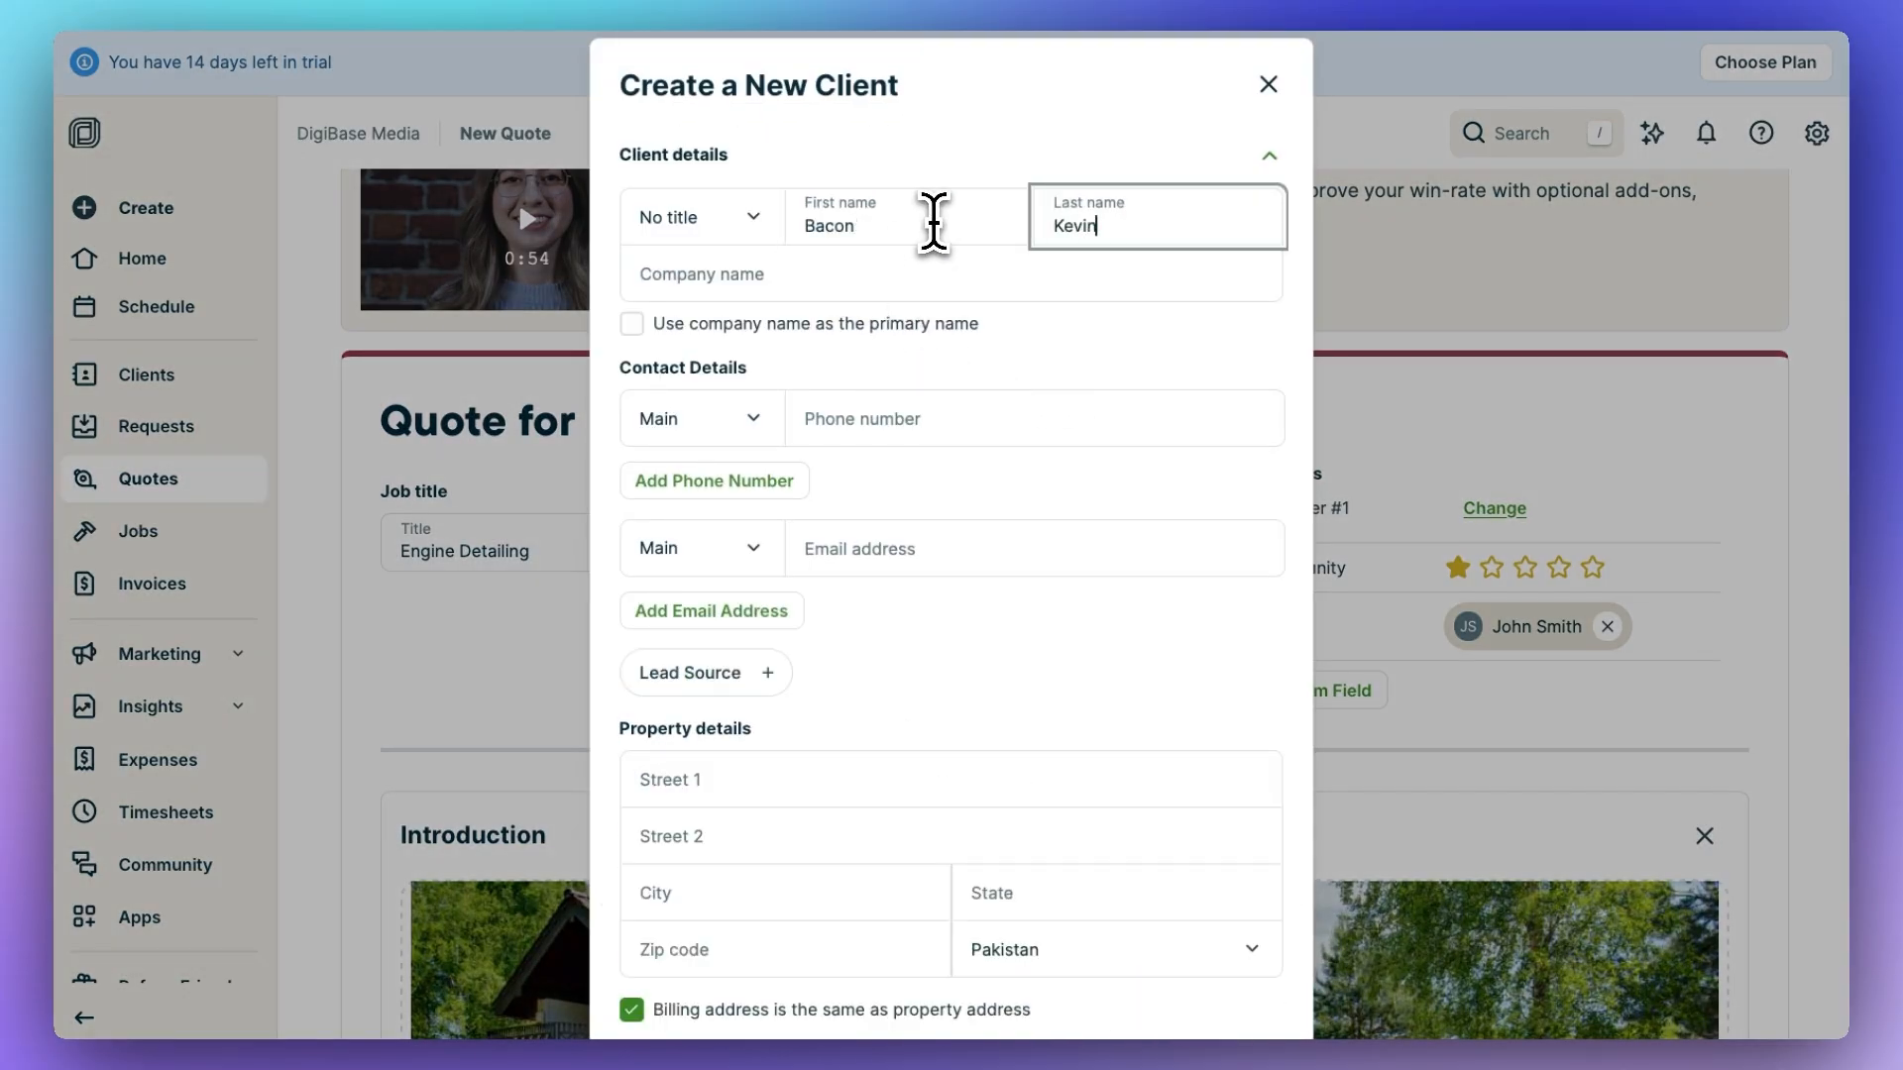
{"action": "left_click", "coordinate": [841, 285]}
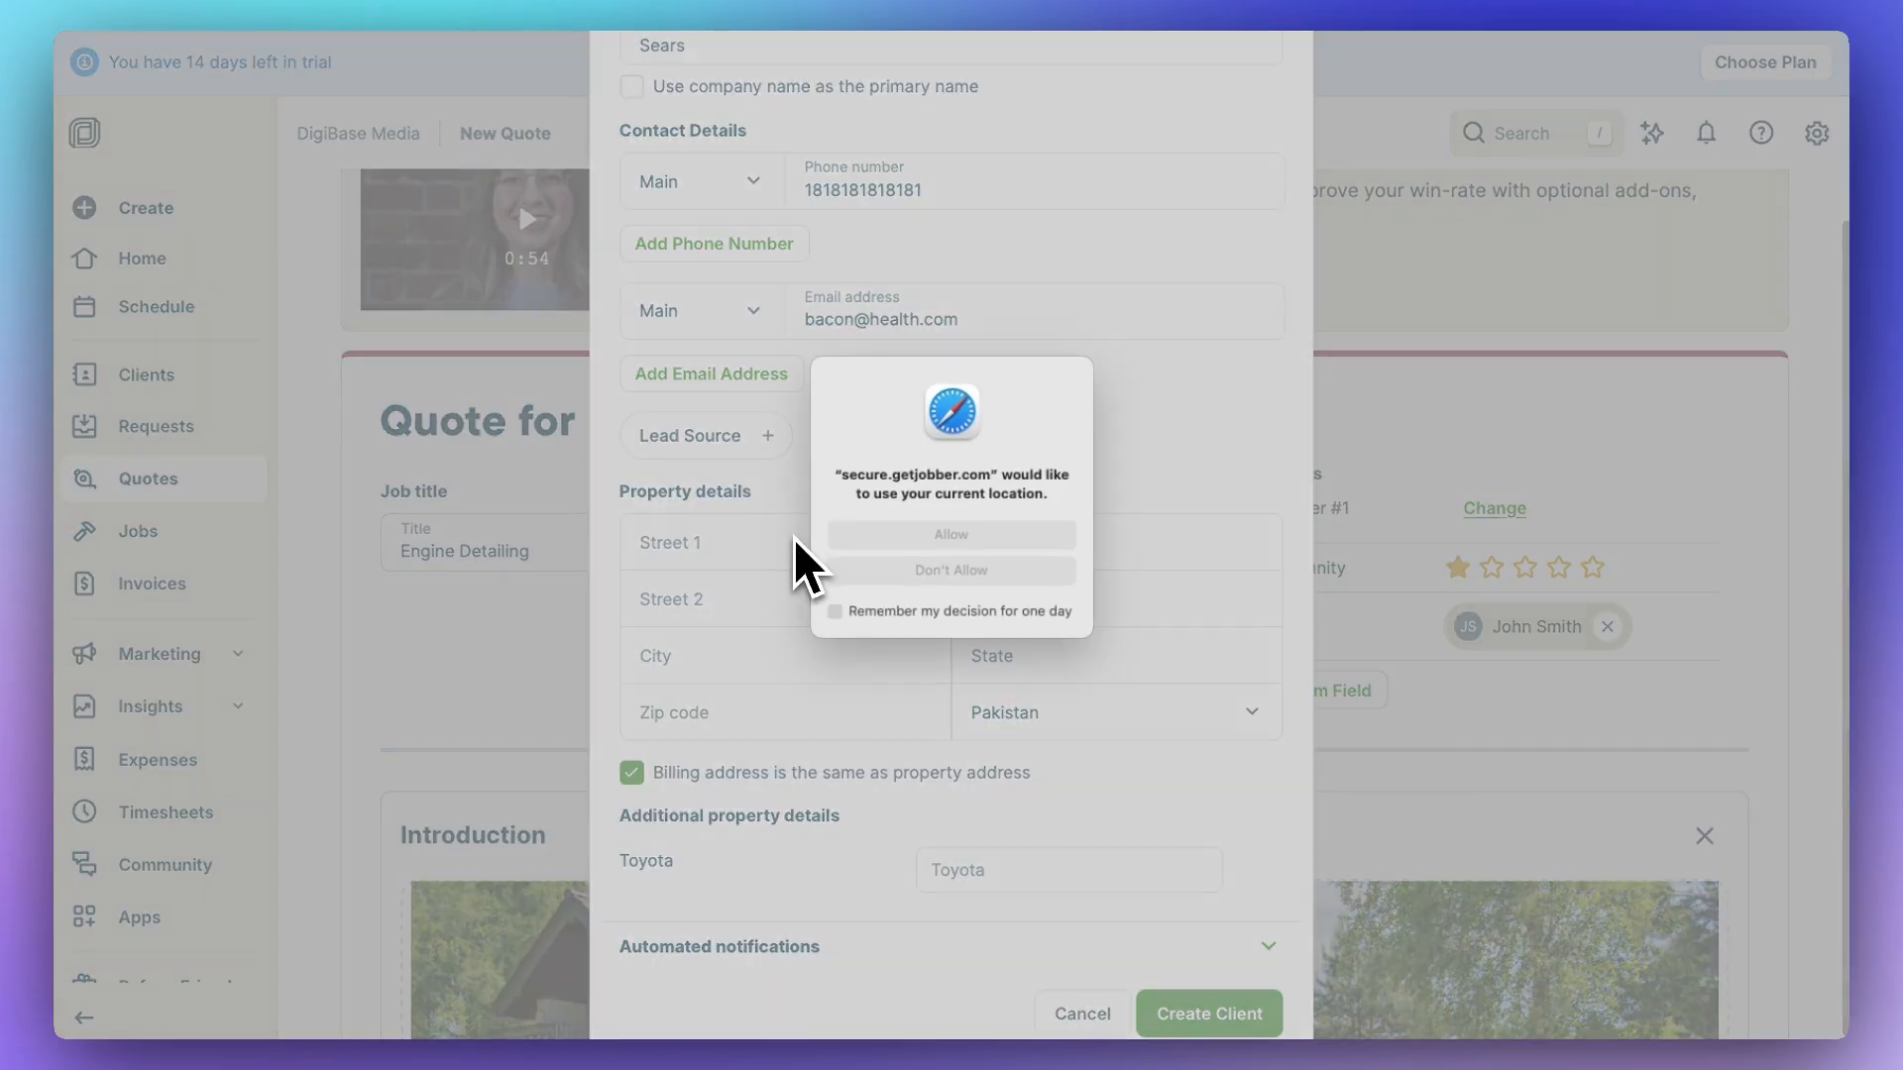
Deny location access, fill in the property address from the Florida suggestion for "wdw", and create the client with the Toyota field empty.
{"action": "left_click", "coordinate": [946, 574]}
{"action": "type", "text": "wdwdwdw"}
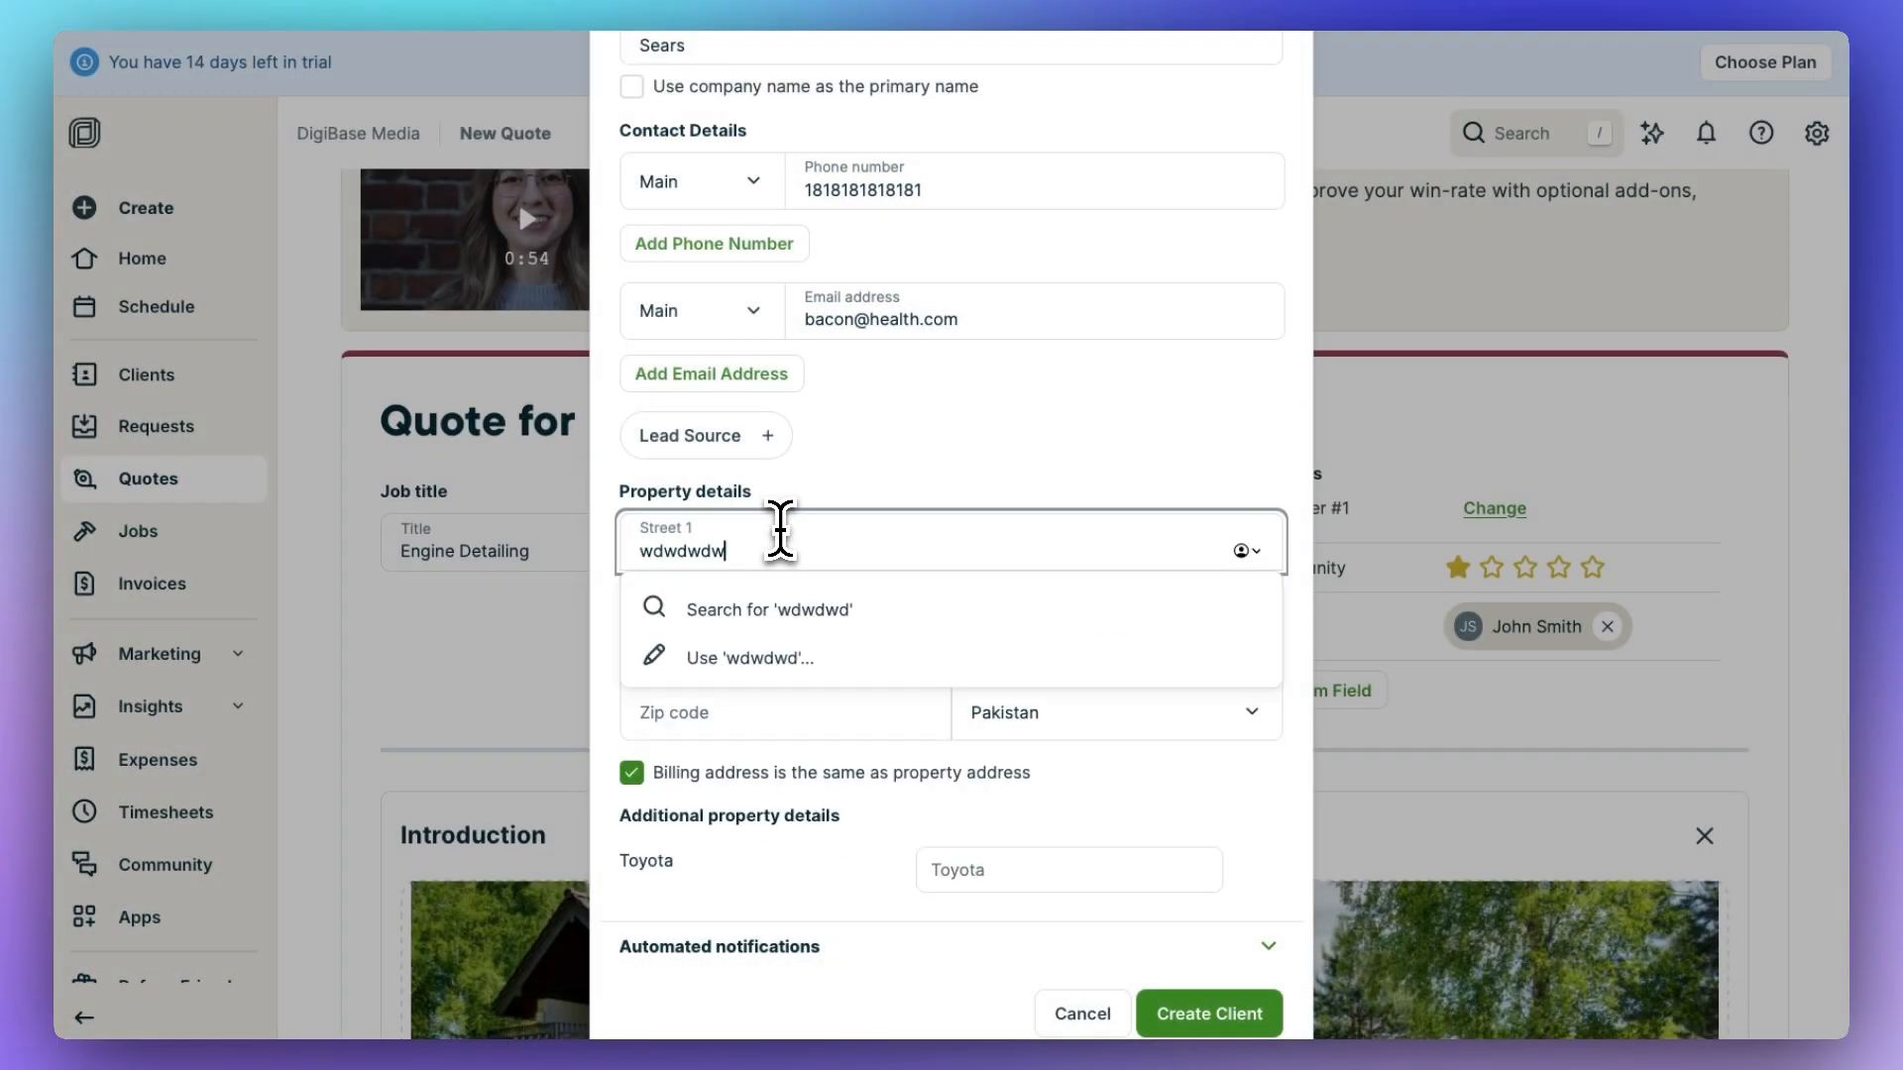
{"action": "key", "text": "BackSpace"}
{"action": "key", "text": "BackSpace"}
{"action": "key", "text": "BackSpace"}
{"action": "key", "text": "BackSpace"}
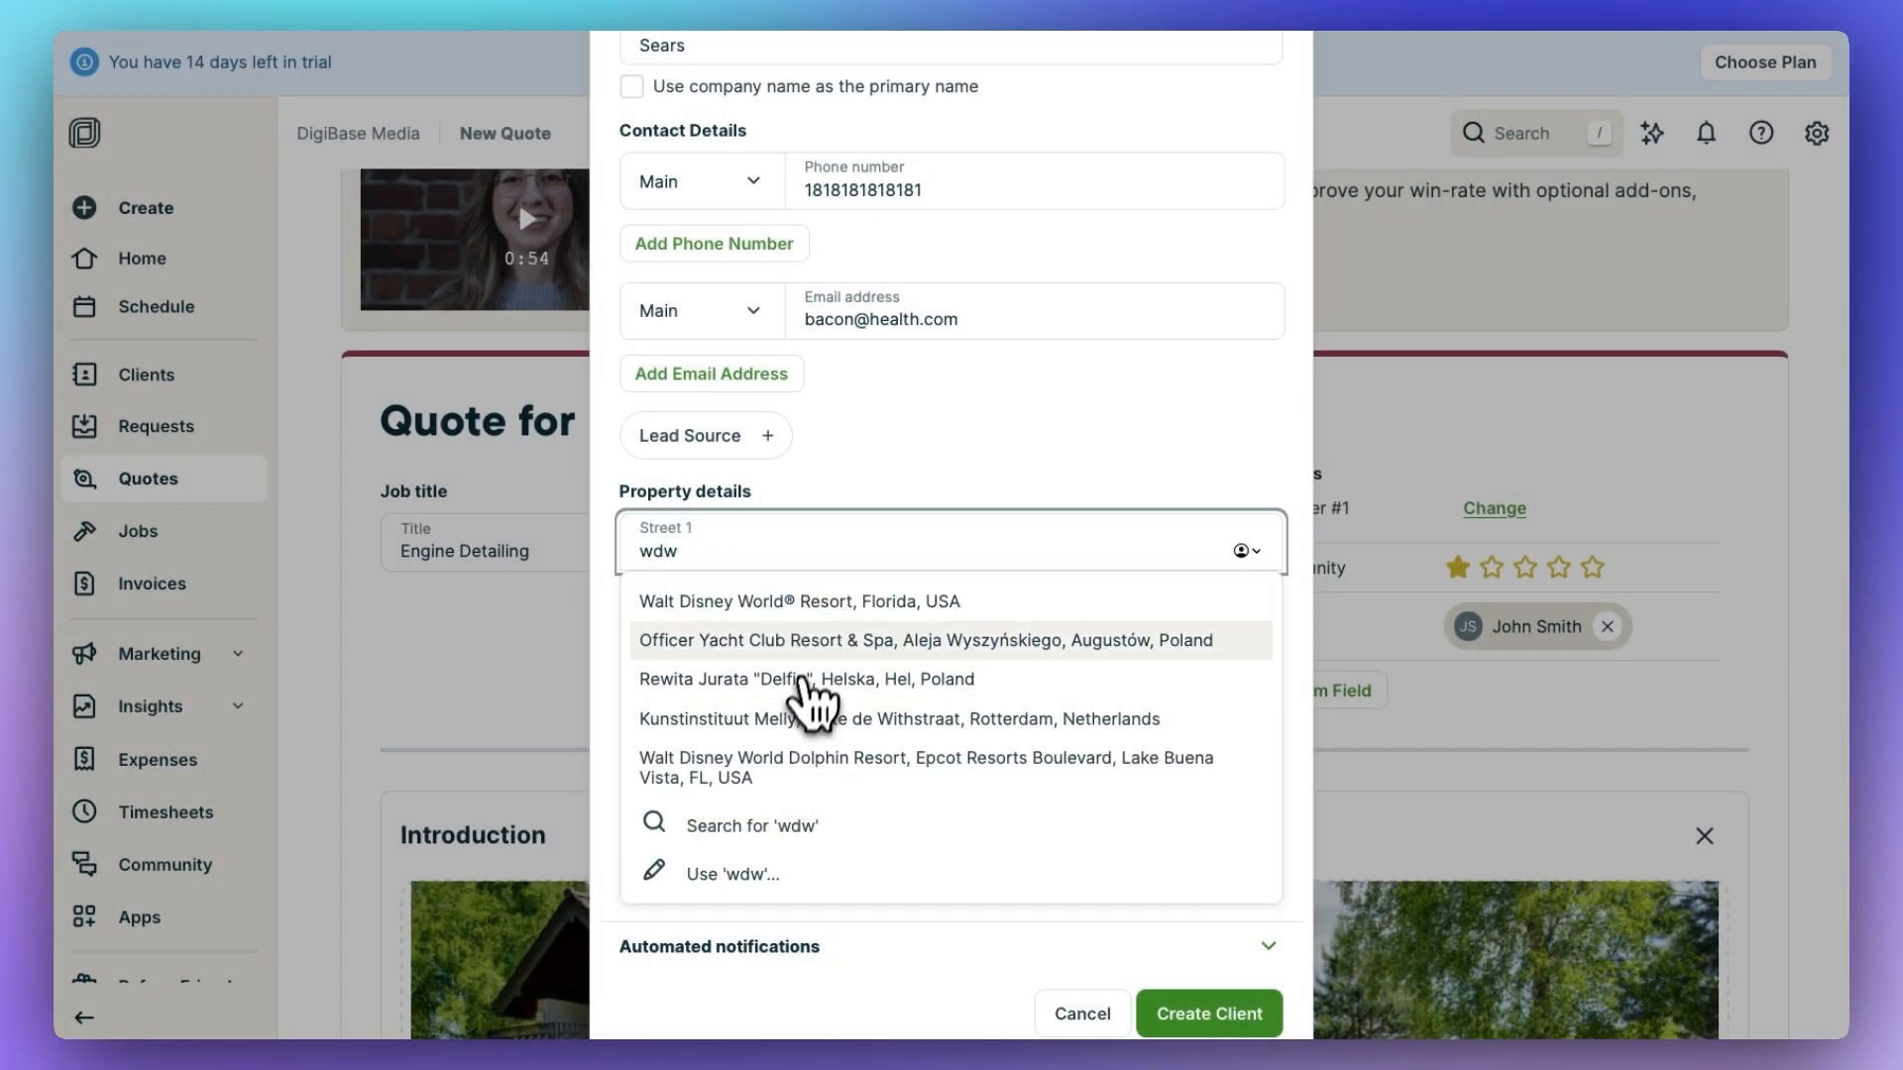
{"action": "left_click", "coordinate": [853, 601]}
{"action": "scroll", "coordinate": [985, 502], "scroll_direction": "down", "scroll_amount": 2}
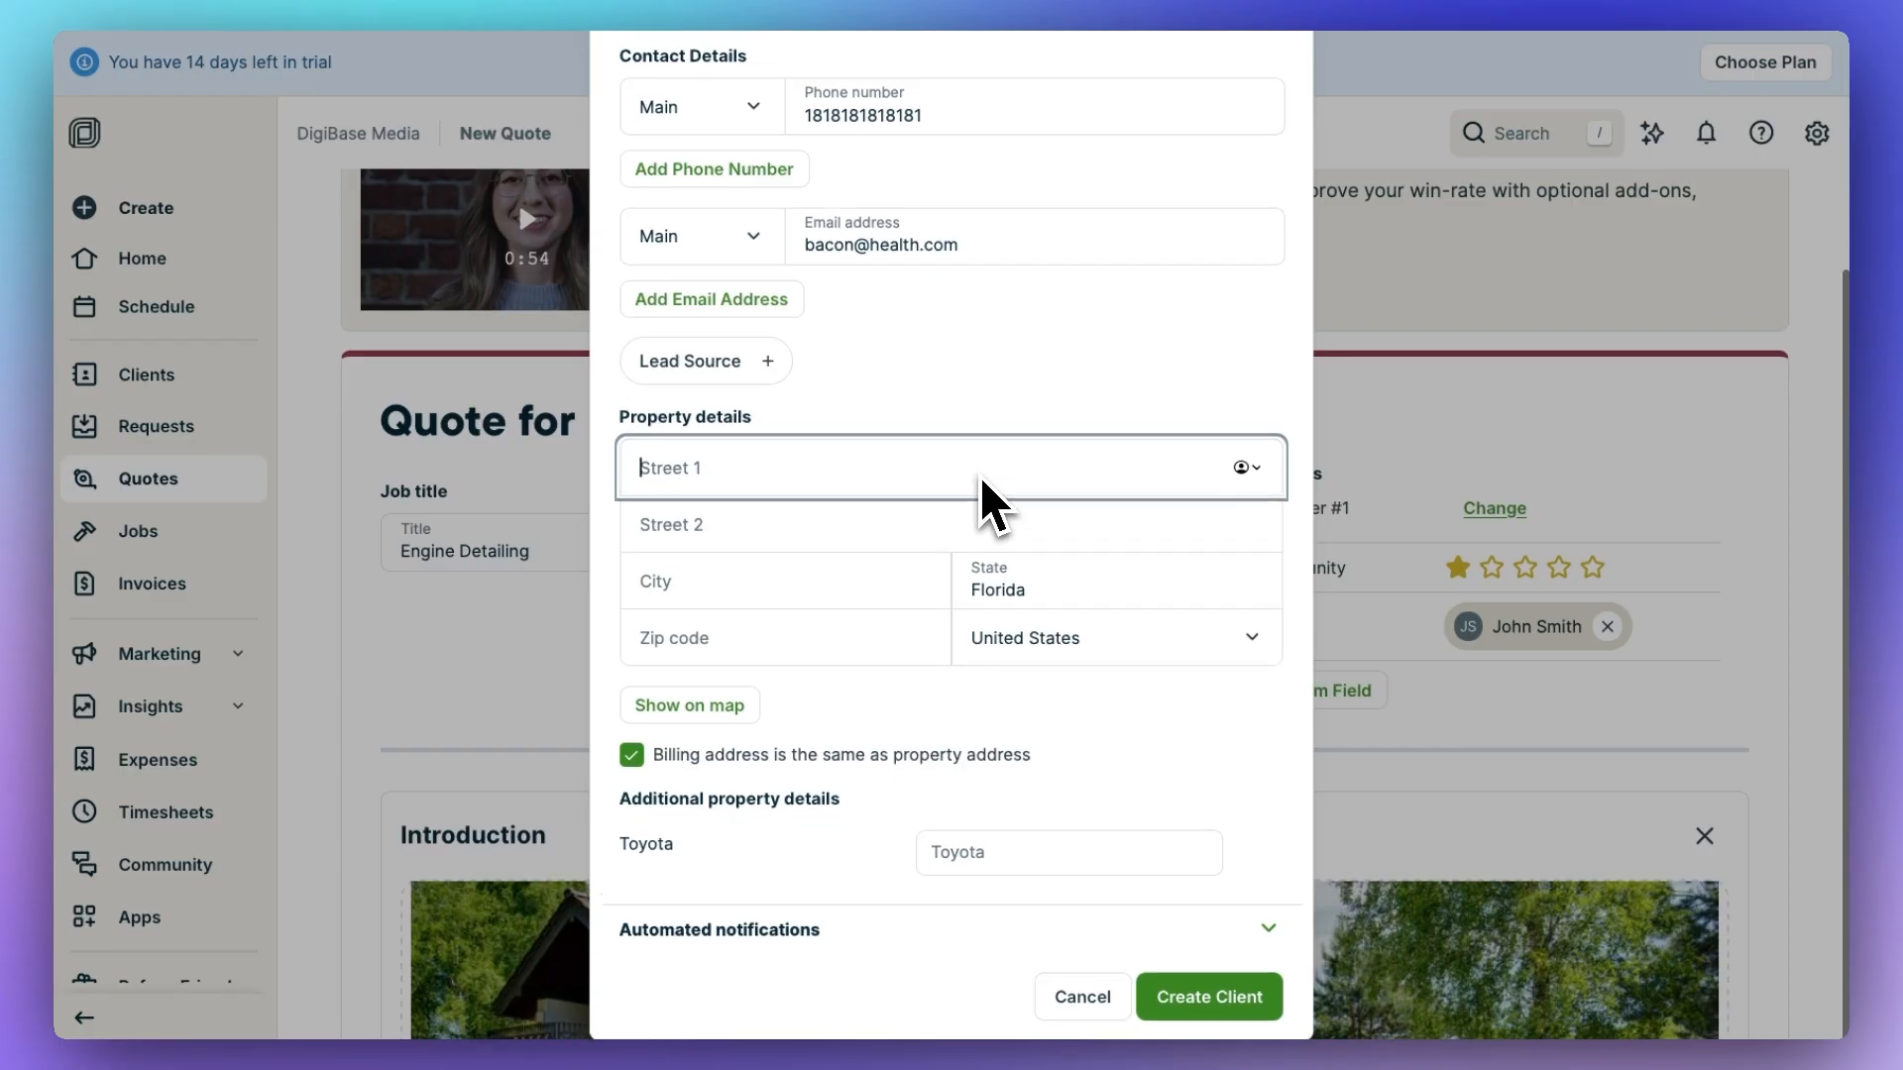
{"action": "left_click", "coordinate": [1048, 856]}
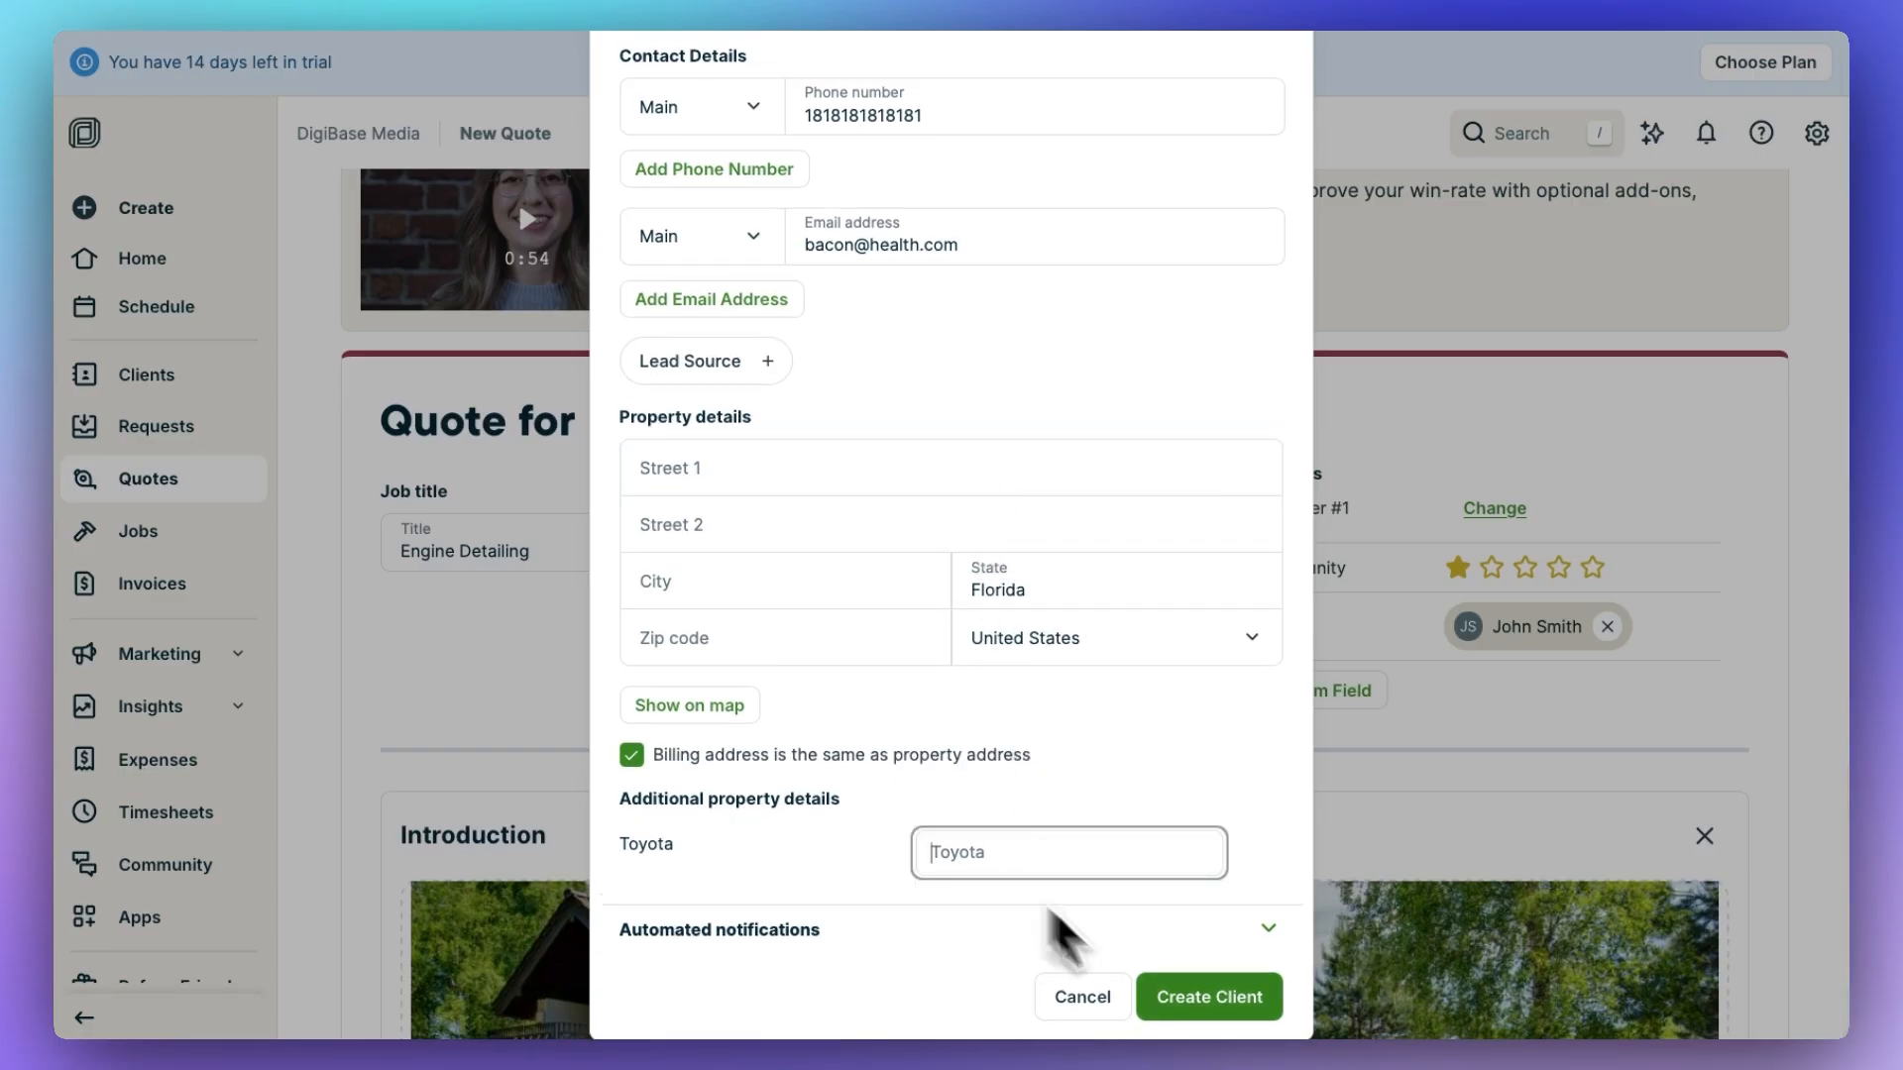
{"action": "left_click", "coordinate": [1241, 1009]}
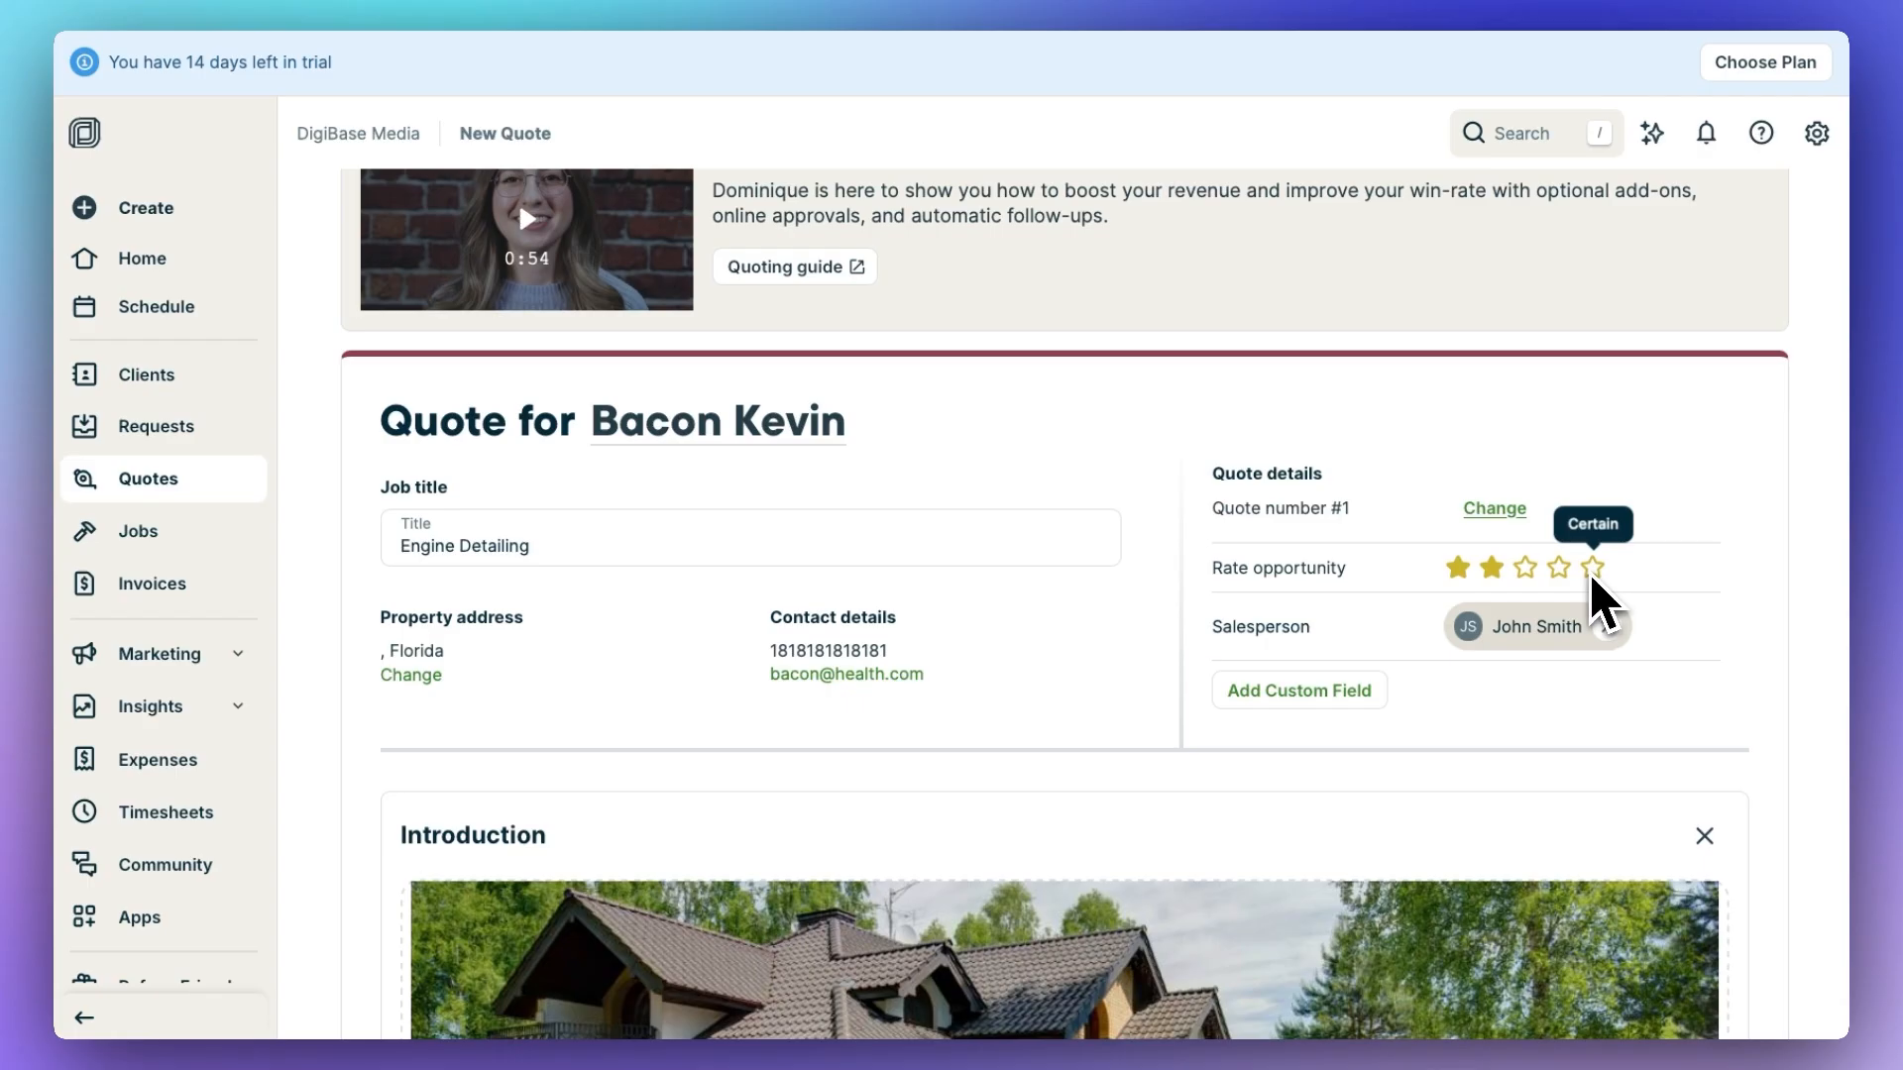
Rate the quote's opportunity as Very Likely with four stars and review the introduction's project summary.
{"action": "left_click", "coordinate": [1560, 572]}
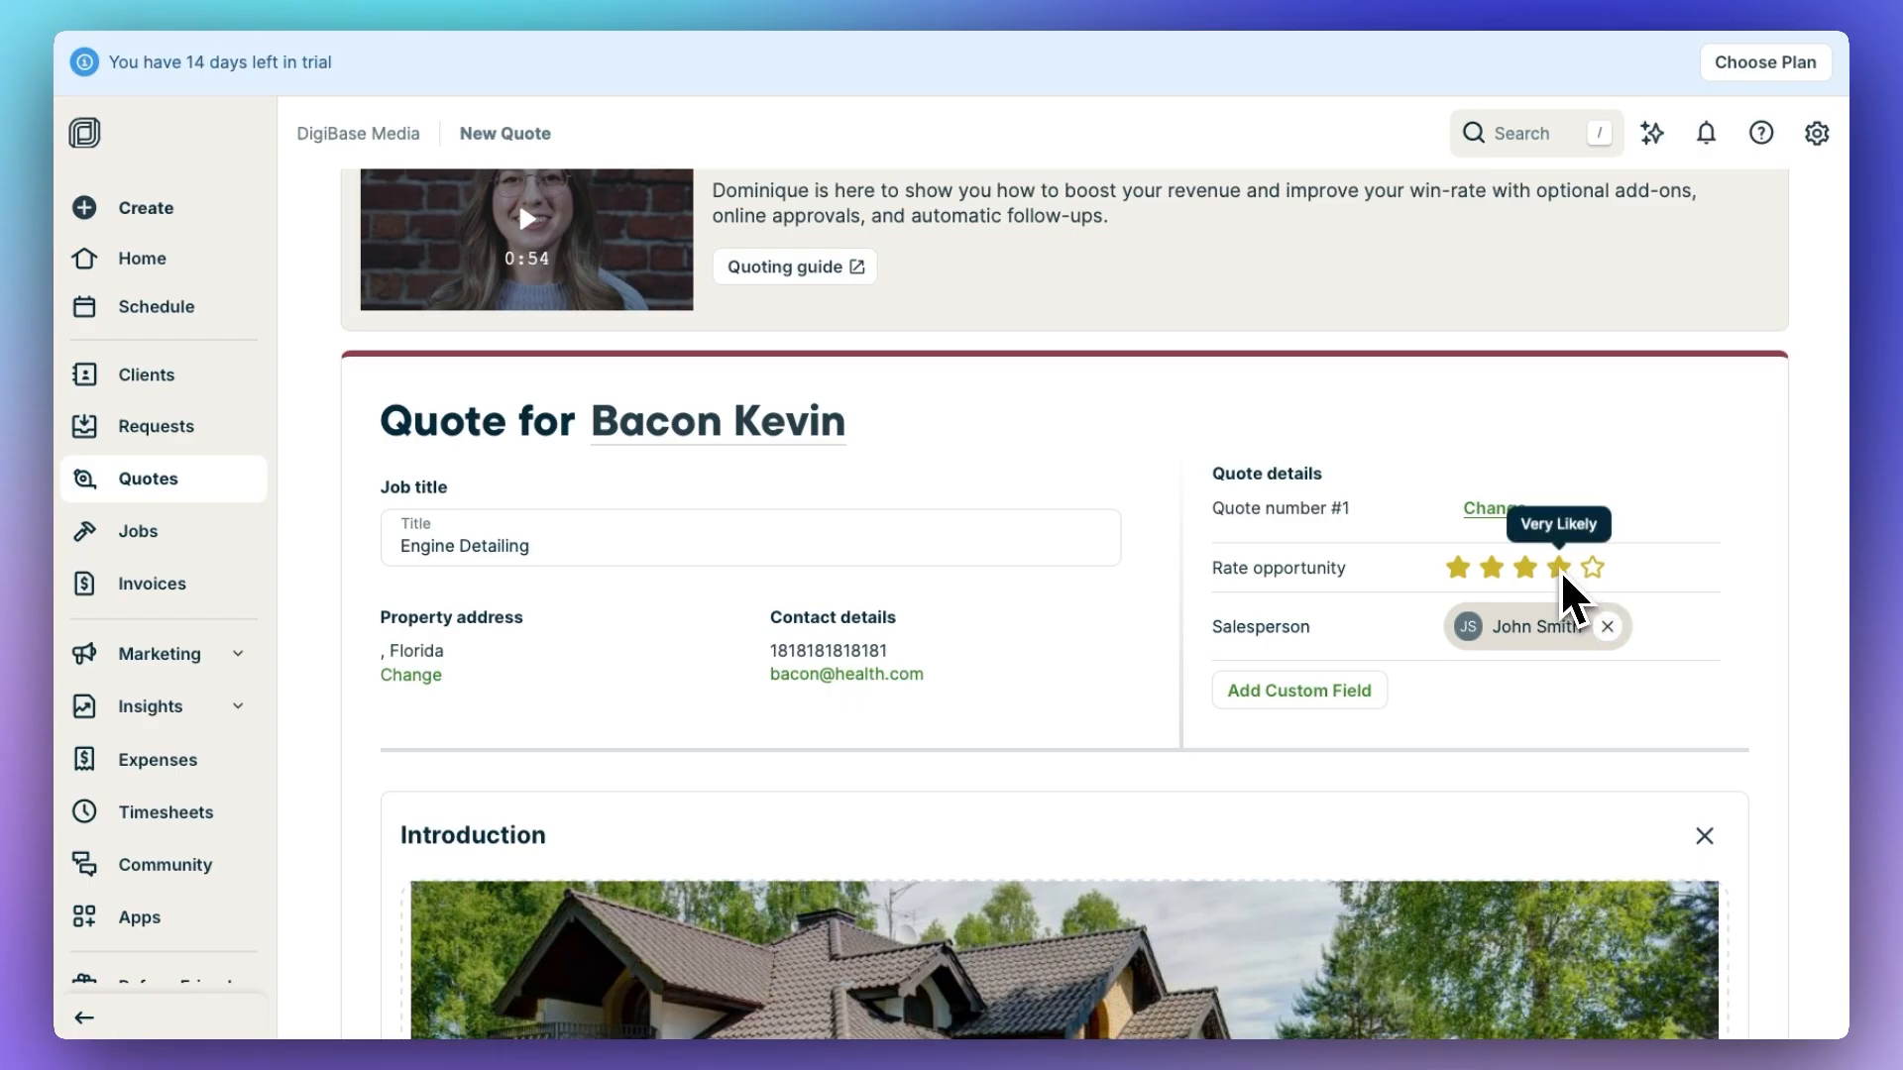
{"action": "scroll", "coordinate": [1560, 573], "scroll_direction": "down", "scroll_amount": 8}
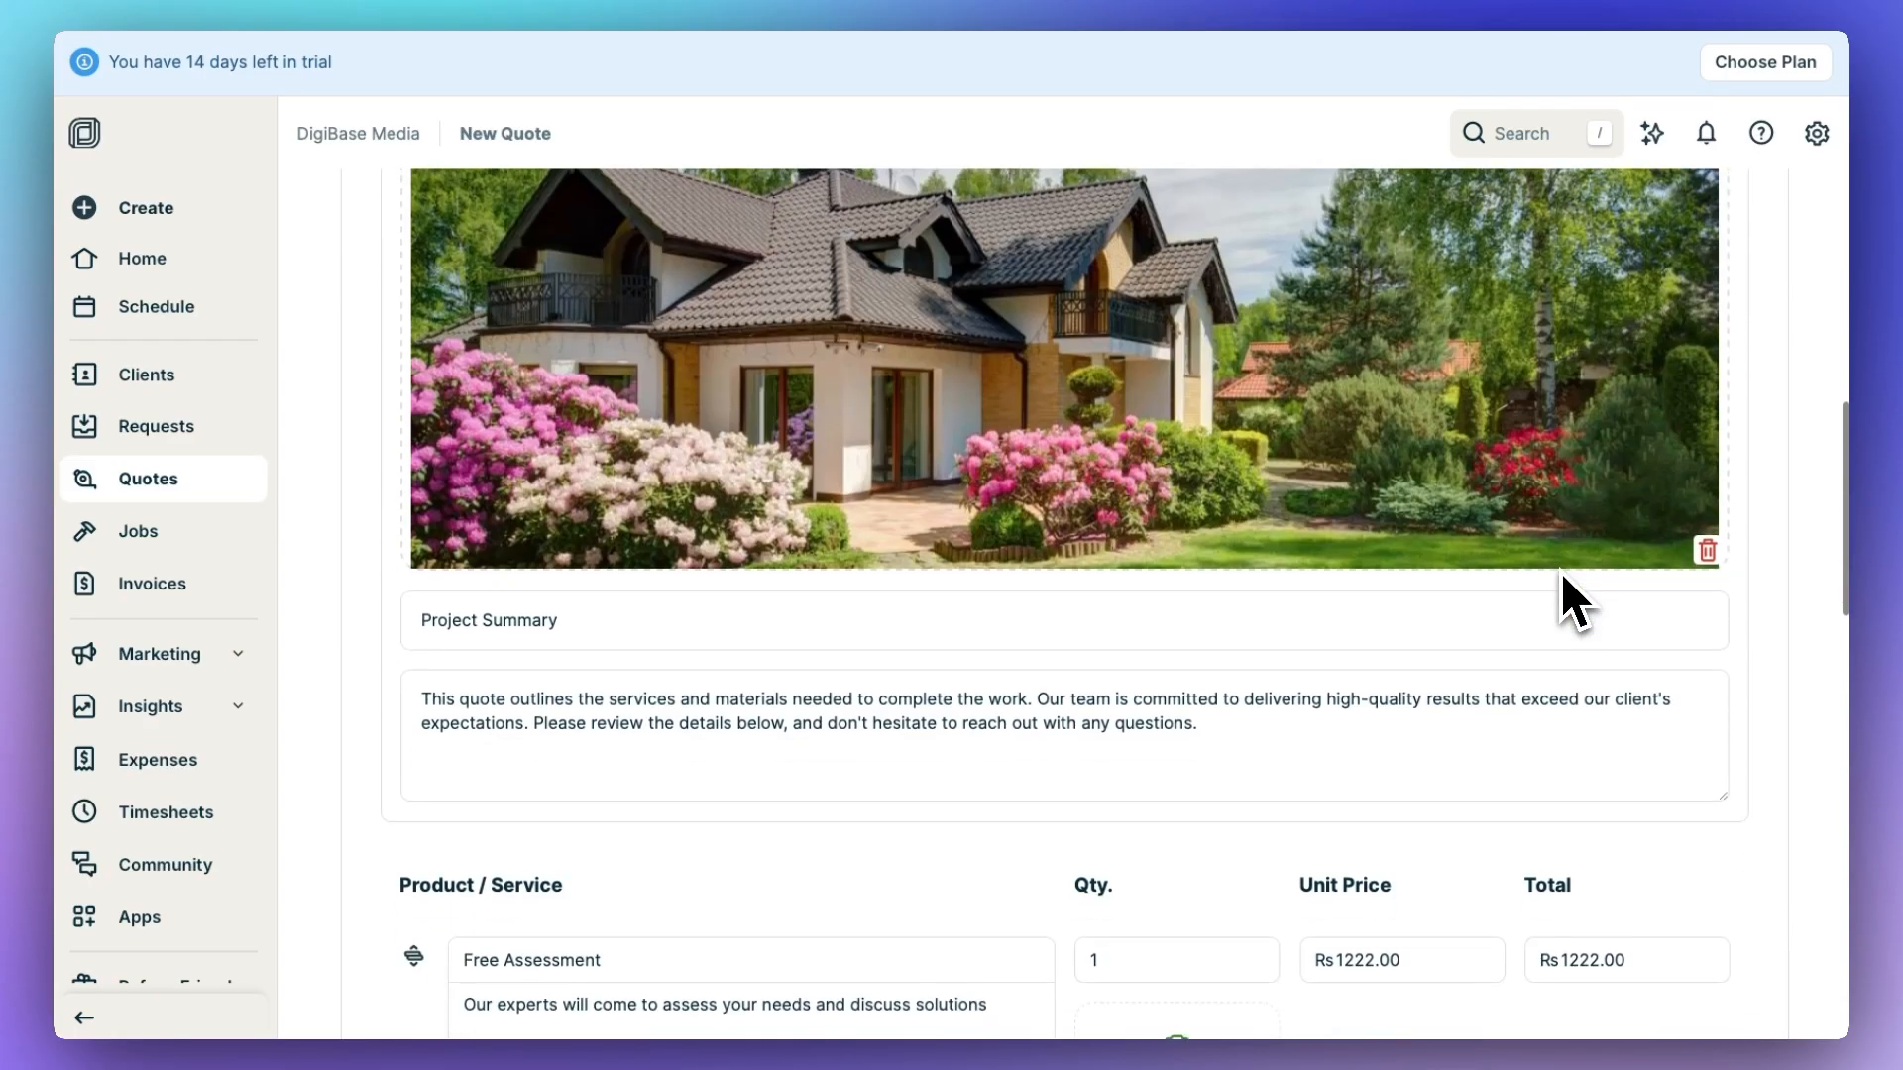
{"action": "scroll", "coordinate": [769, 654], "scroll_direction": "up", "scroll_amount": 2}
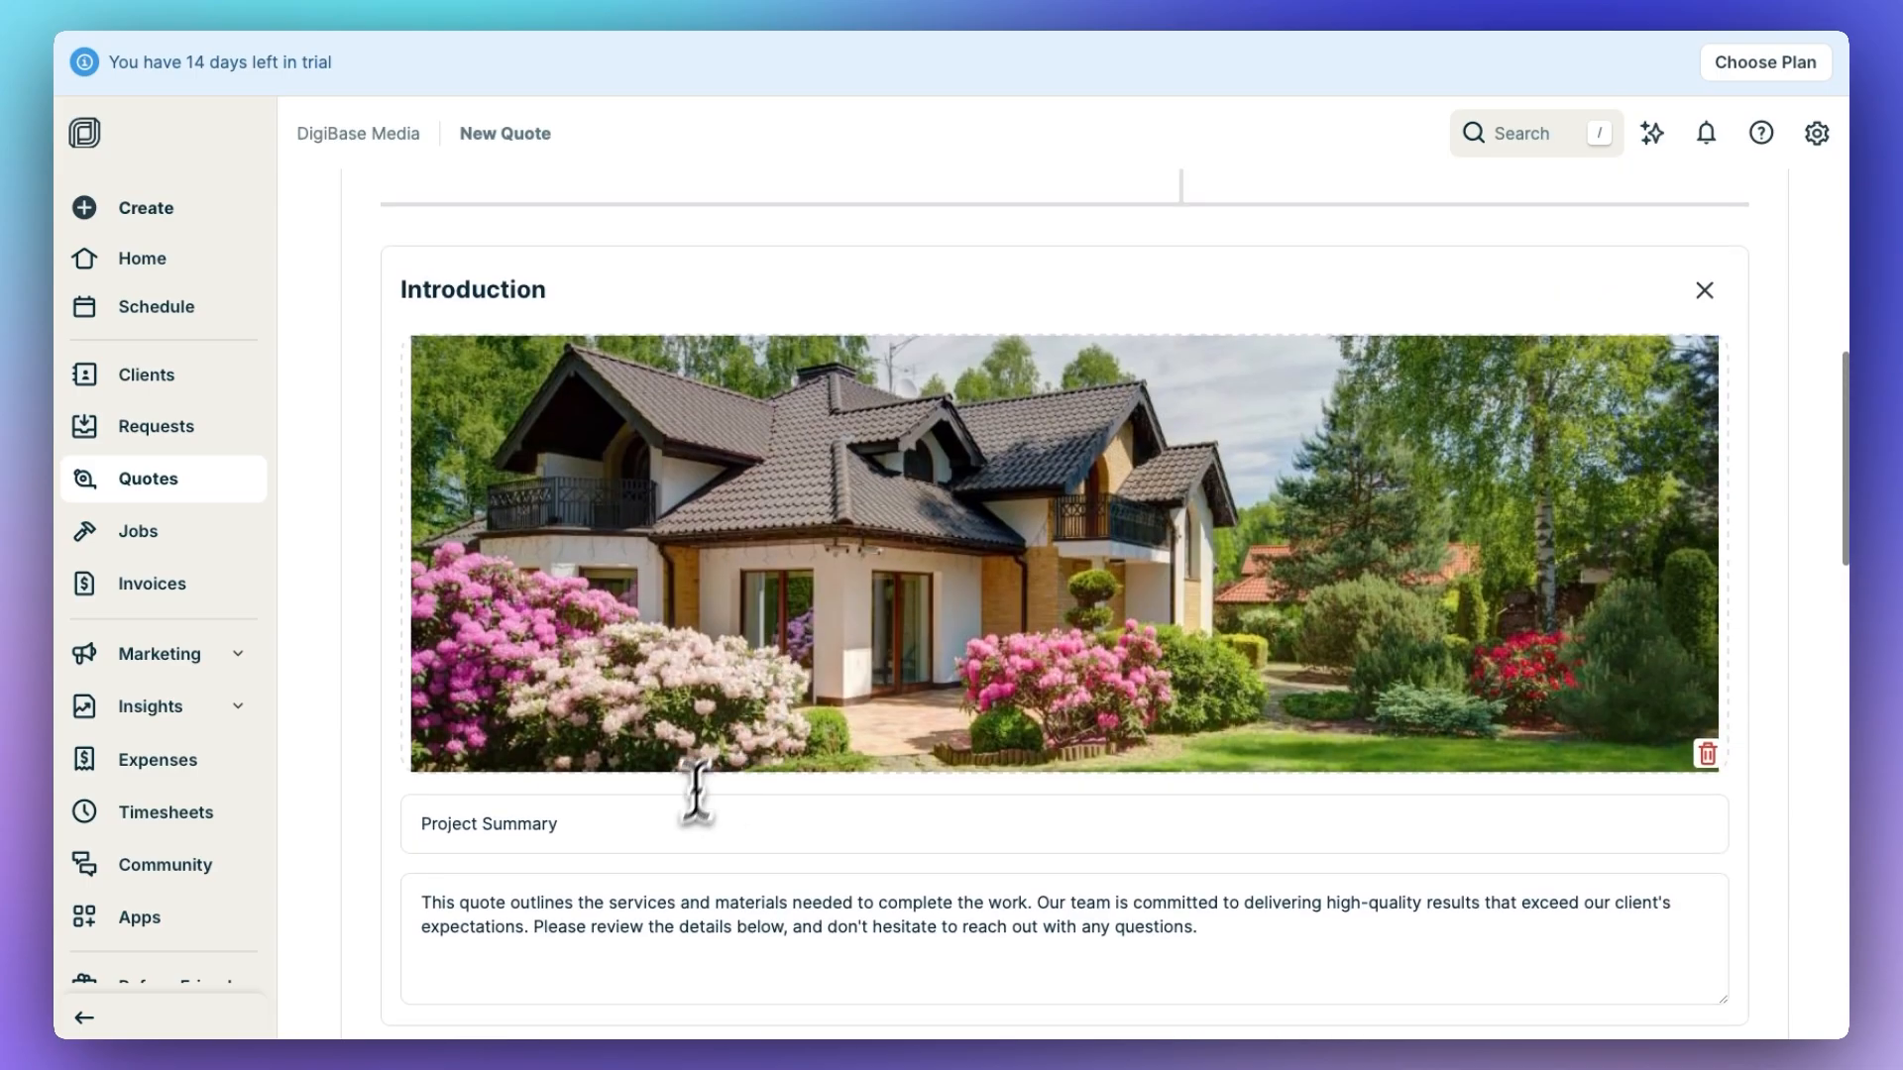
{"action": "left_click", "coordinate": [682, 822]}
{"action": "key", "text": "alt+shift+Left"}
{"action": "key", "text": "alt+shift+Left"}
{"action": "scroll", "coordinate": [682, 822], "scroll_direction": "down", "scroll_amount": 3}
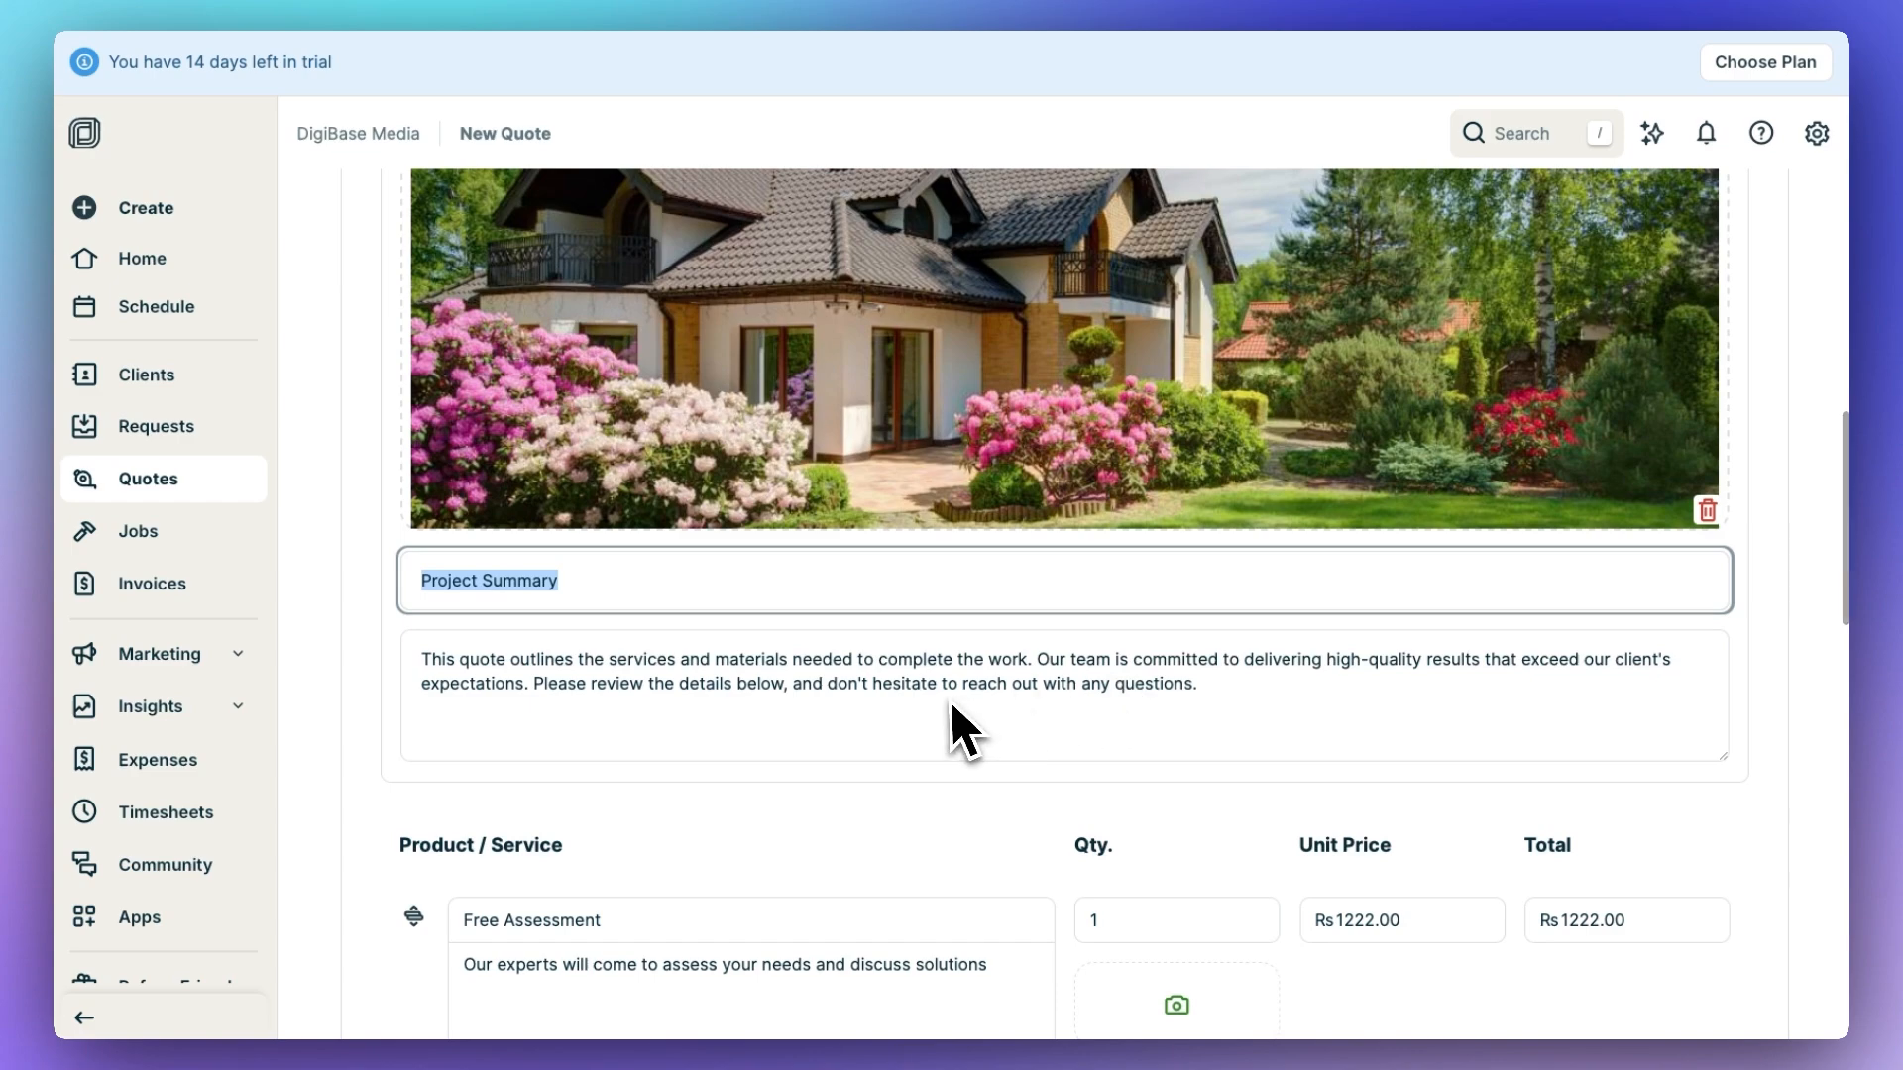
Review the quote's line items and add a required deposit of Rs 500.00.
{"action": "scroll", "coordinate": [949, 701], "scroll_direction": "down", "scroll_amount": 3}
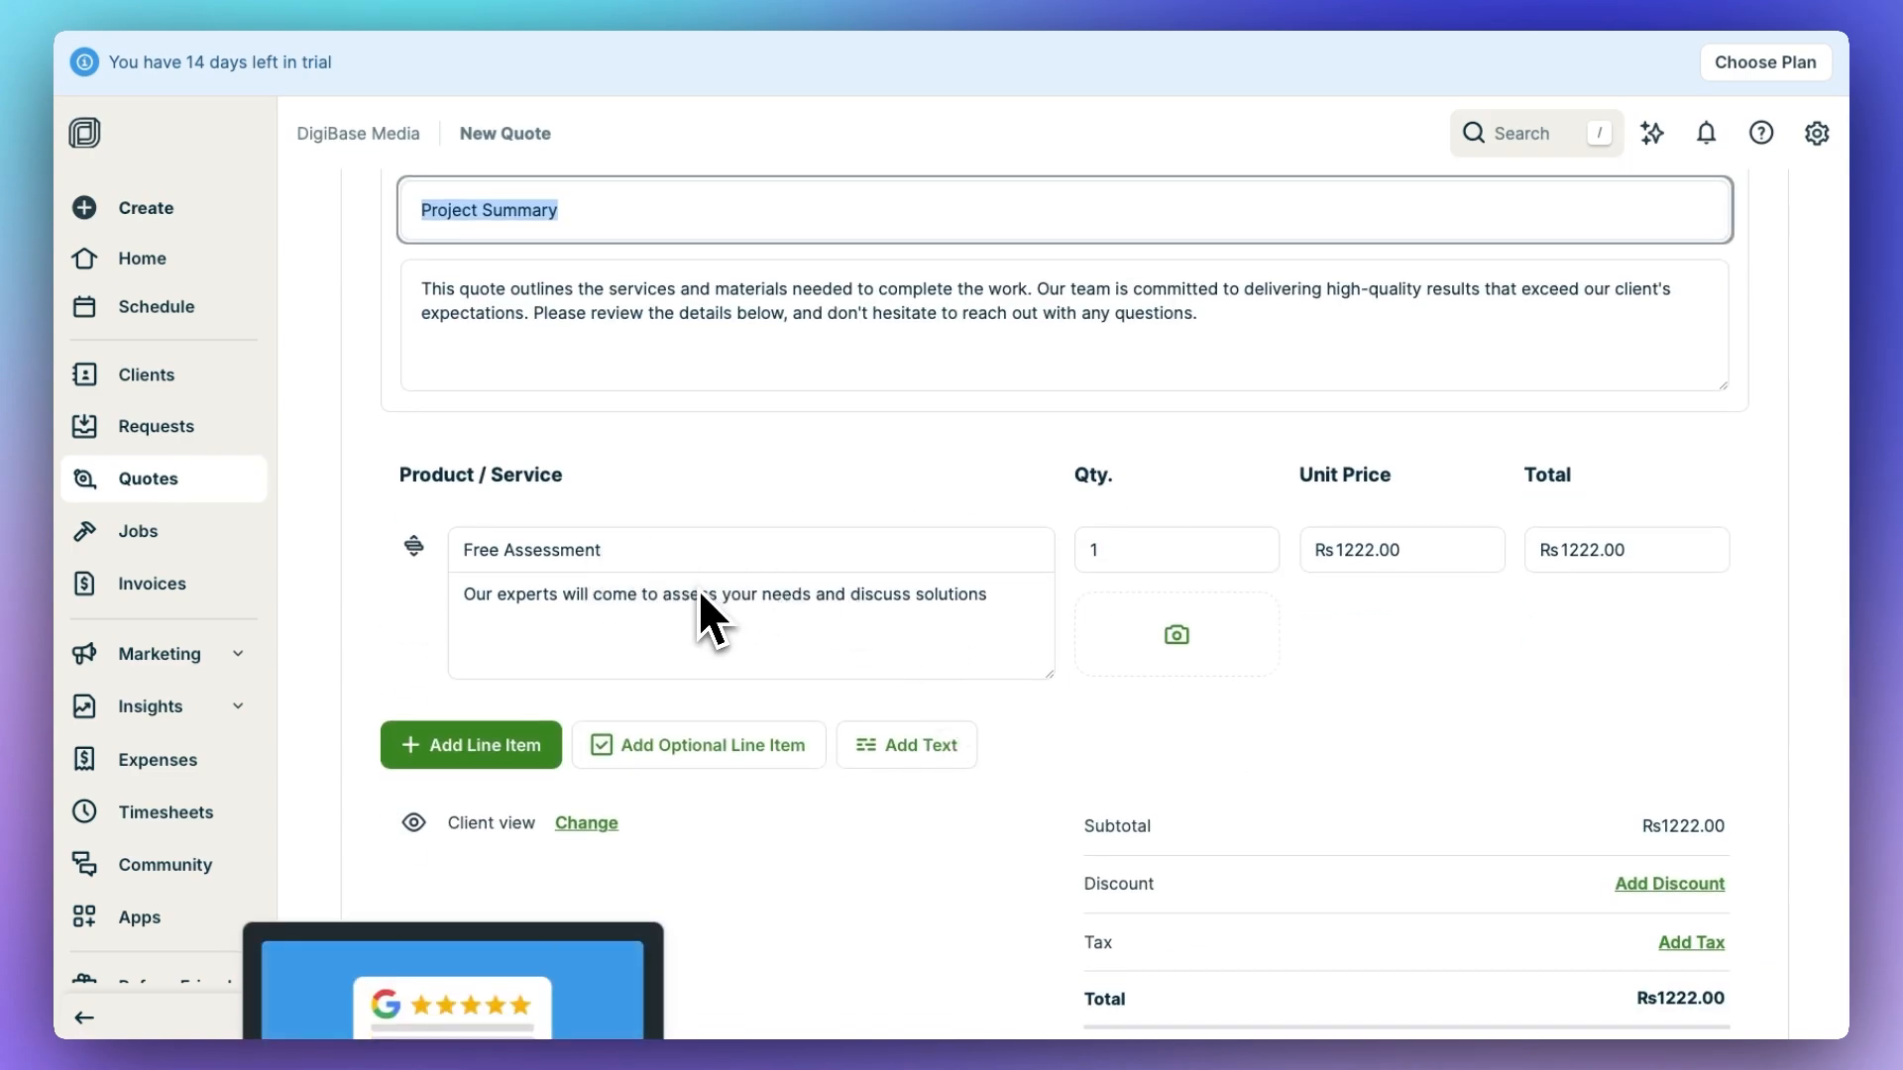
{"action": "scroll", "coordinate": [700, 595], "scroll_direction": "down", "scroll_amount": 1}
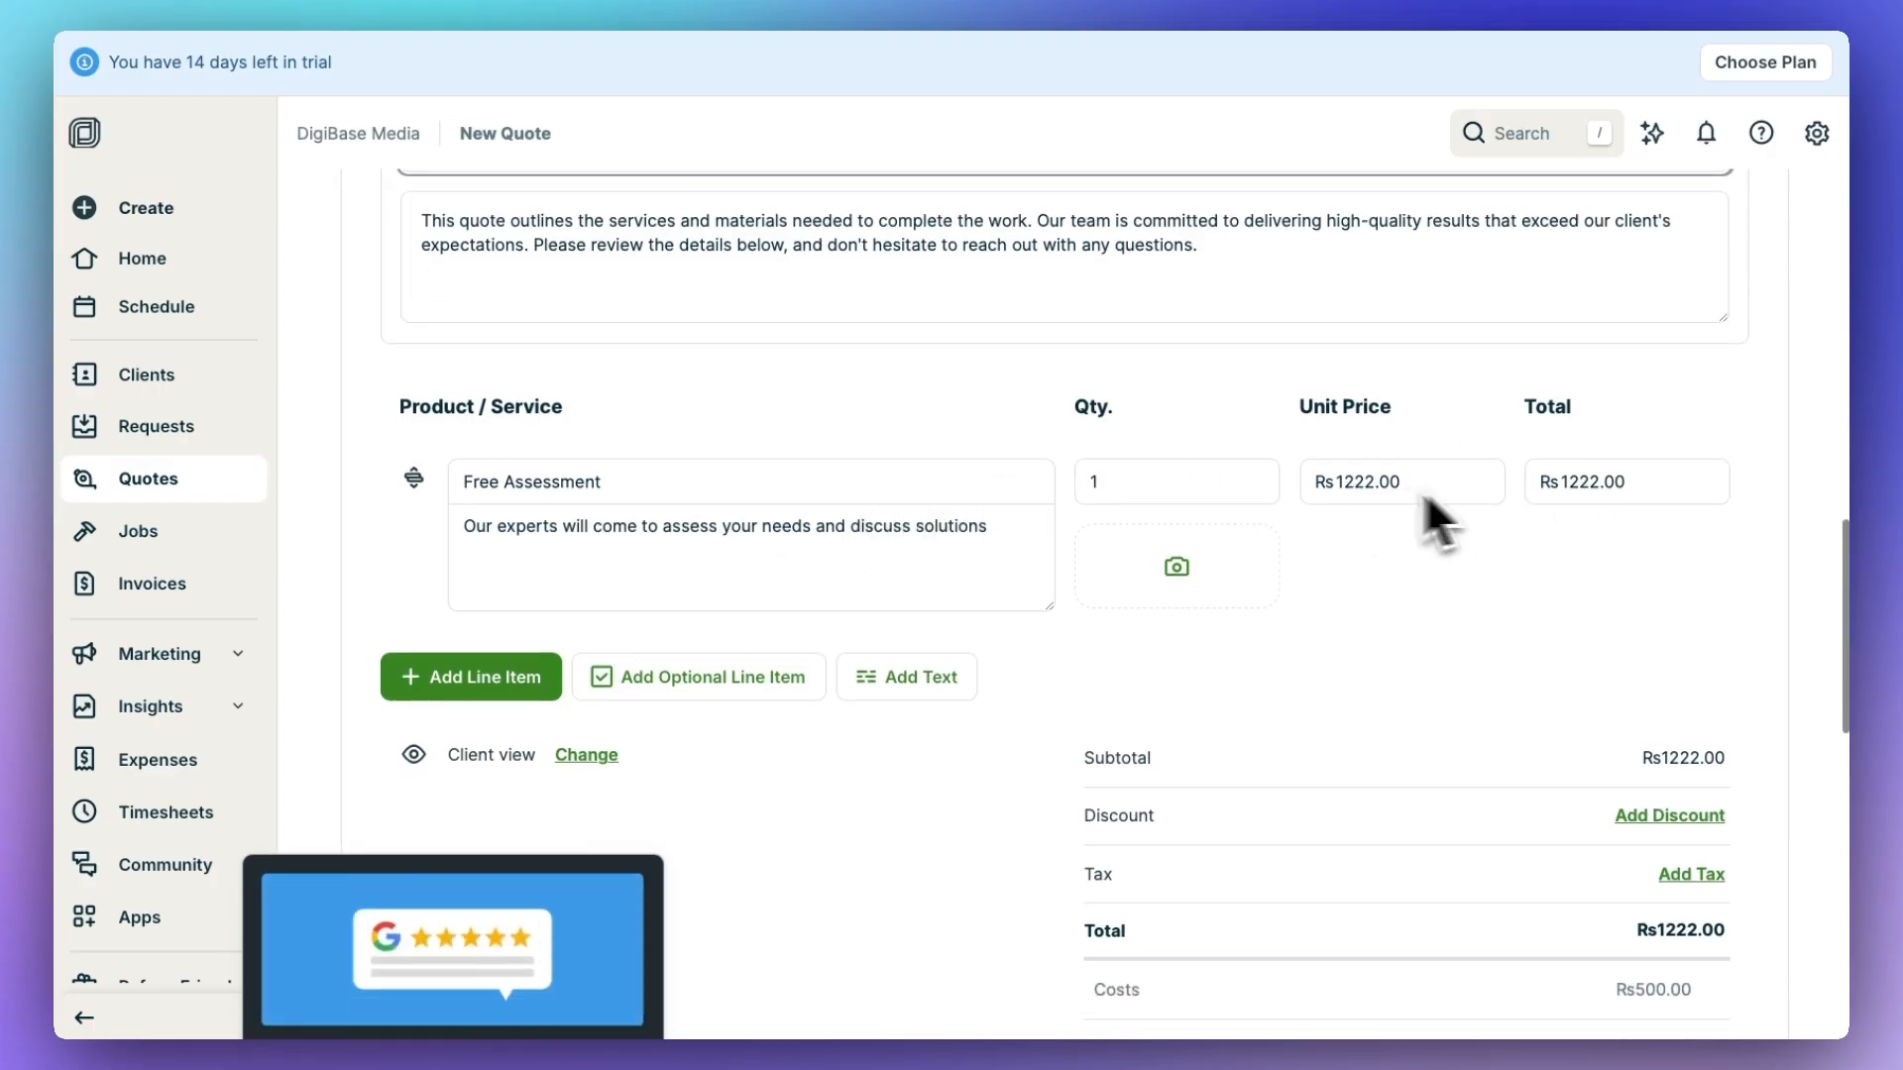
{"action": "scroll", "coordinate": [1427, 509], "scroll_direction": "down", "scroll_amount": 8}
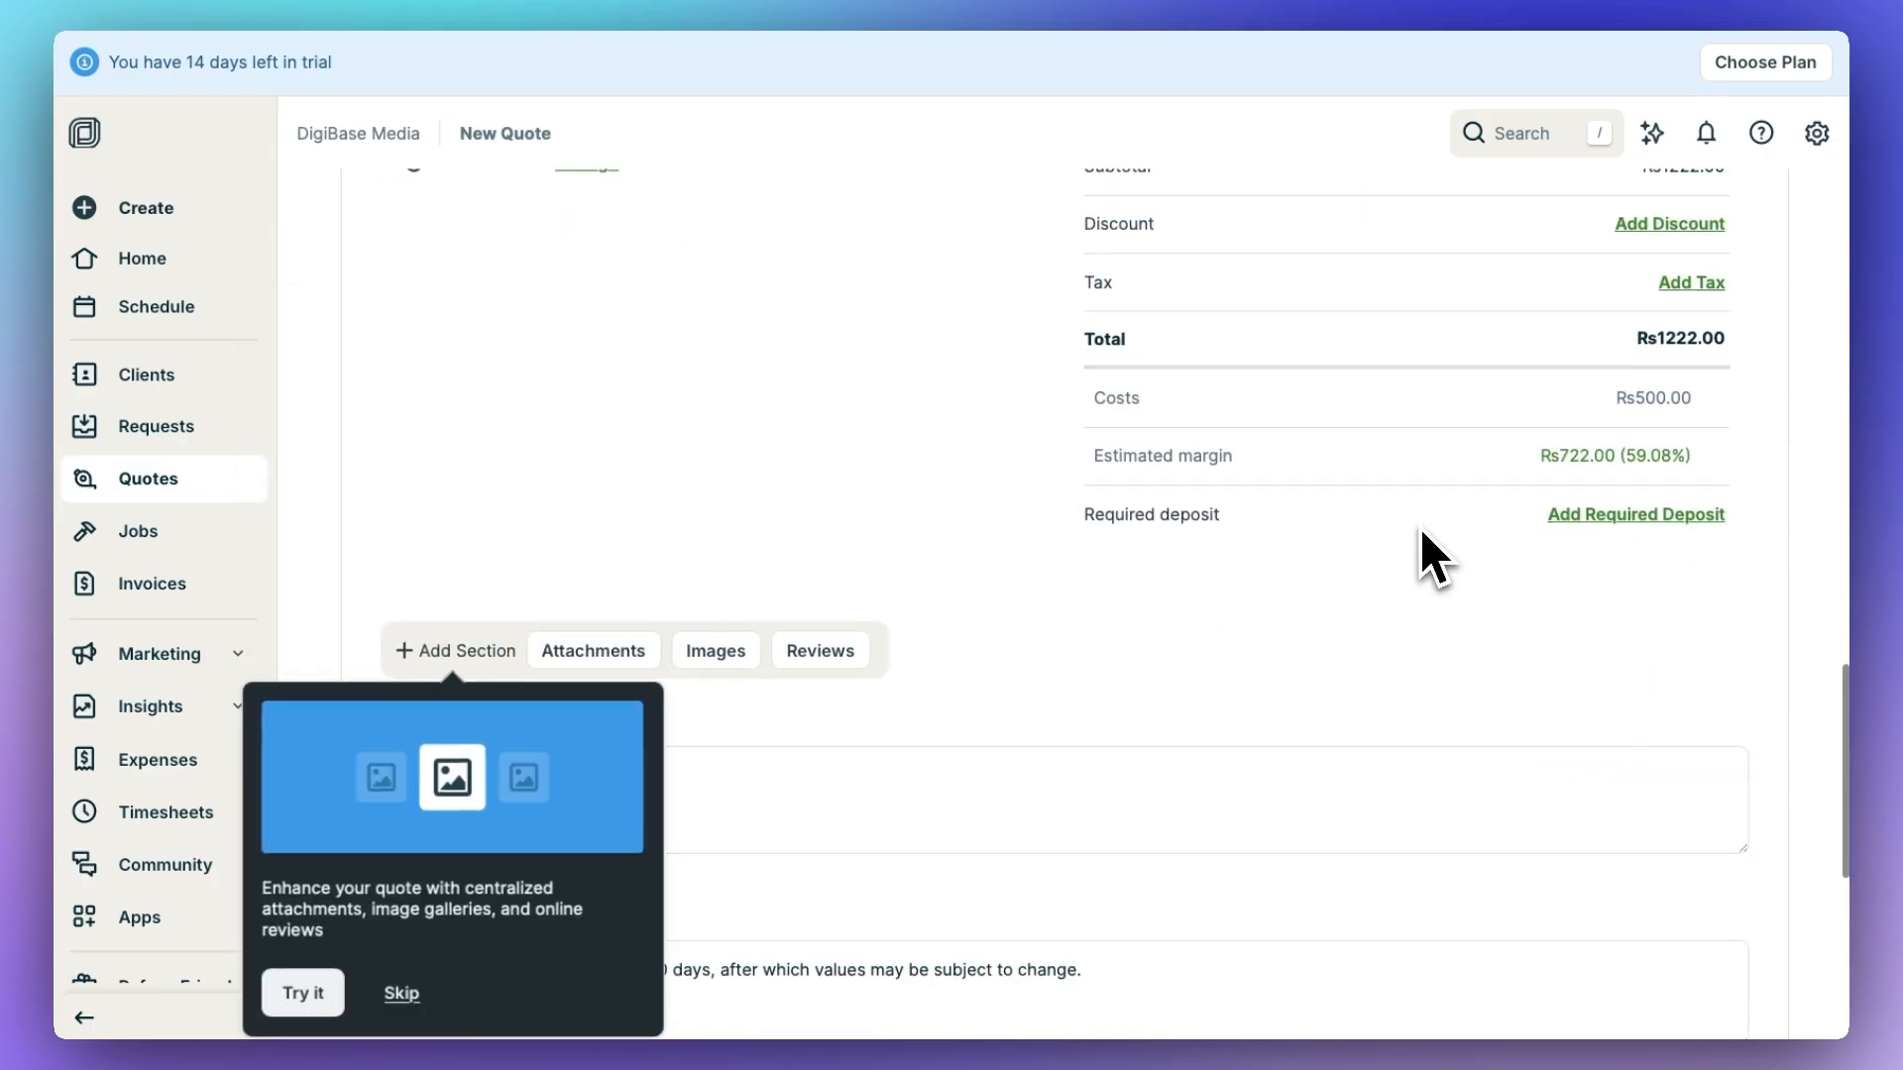
{"action": "left_click", "coordinate": [1615, 514]}
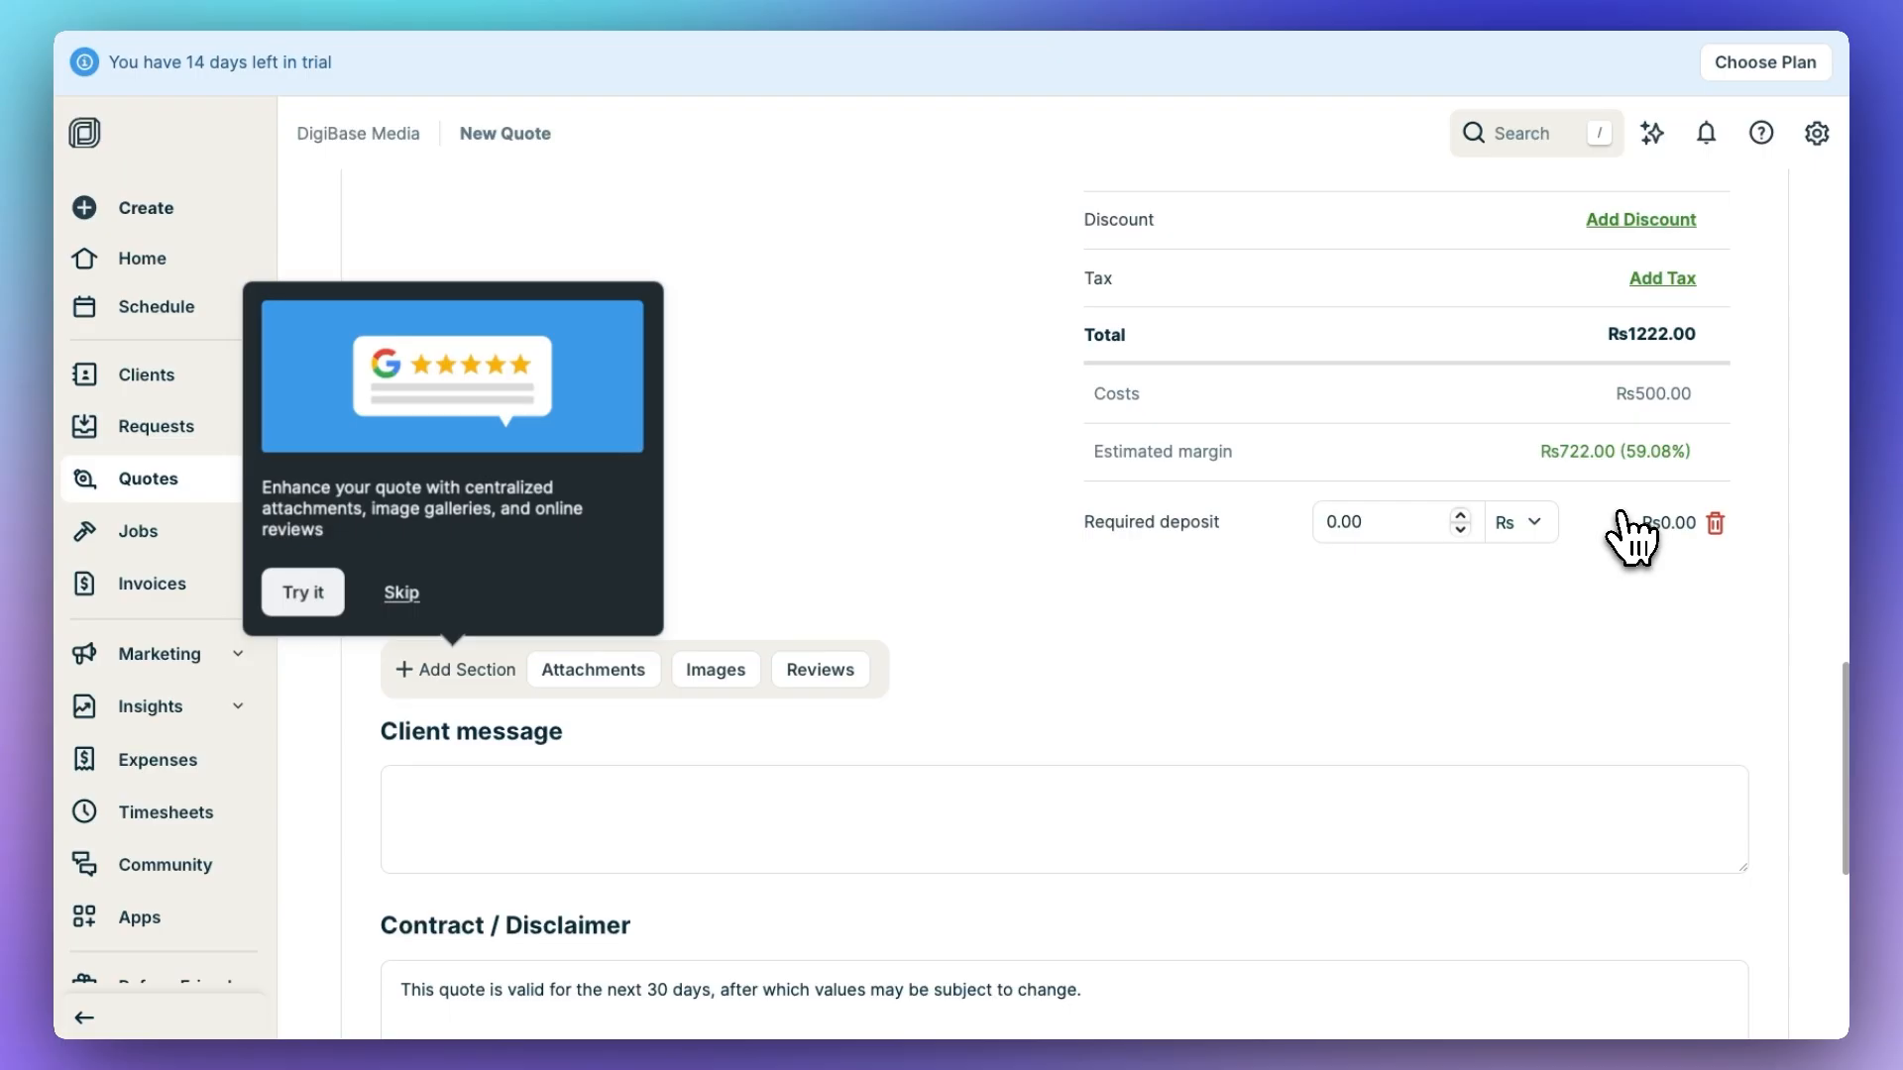
{"action": "left_click", "coordinate": [1400, 523]}
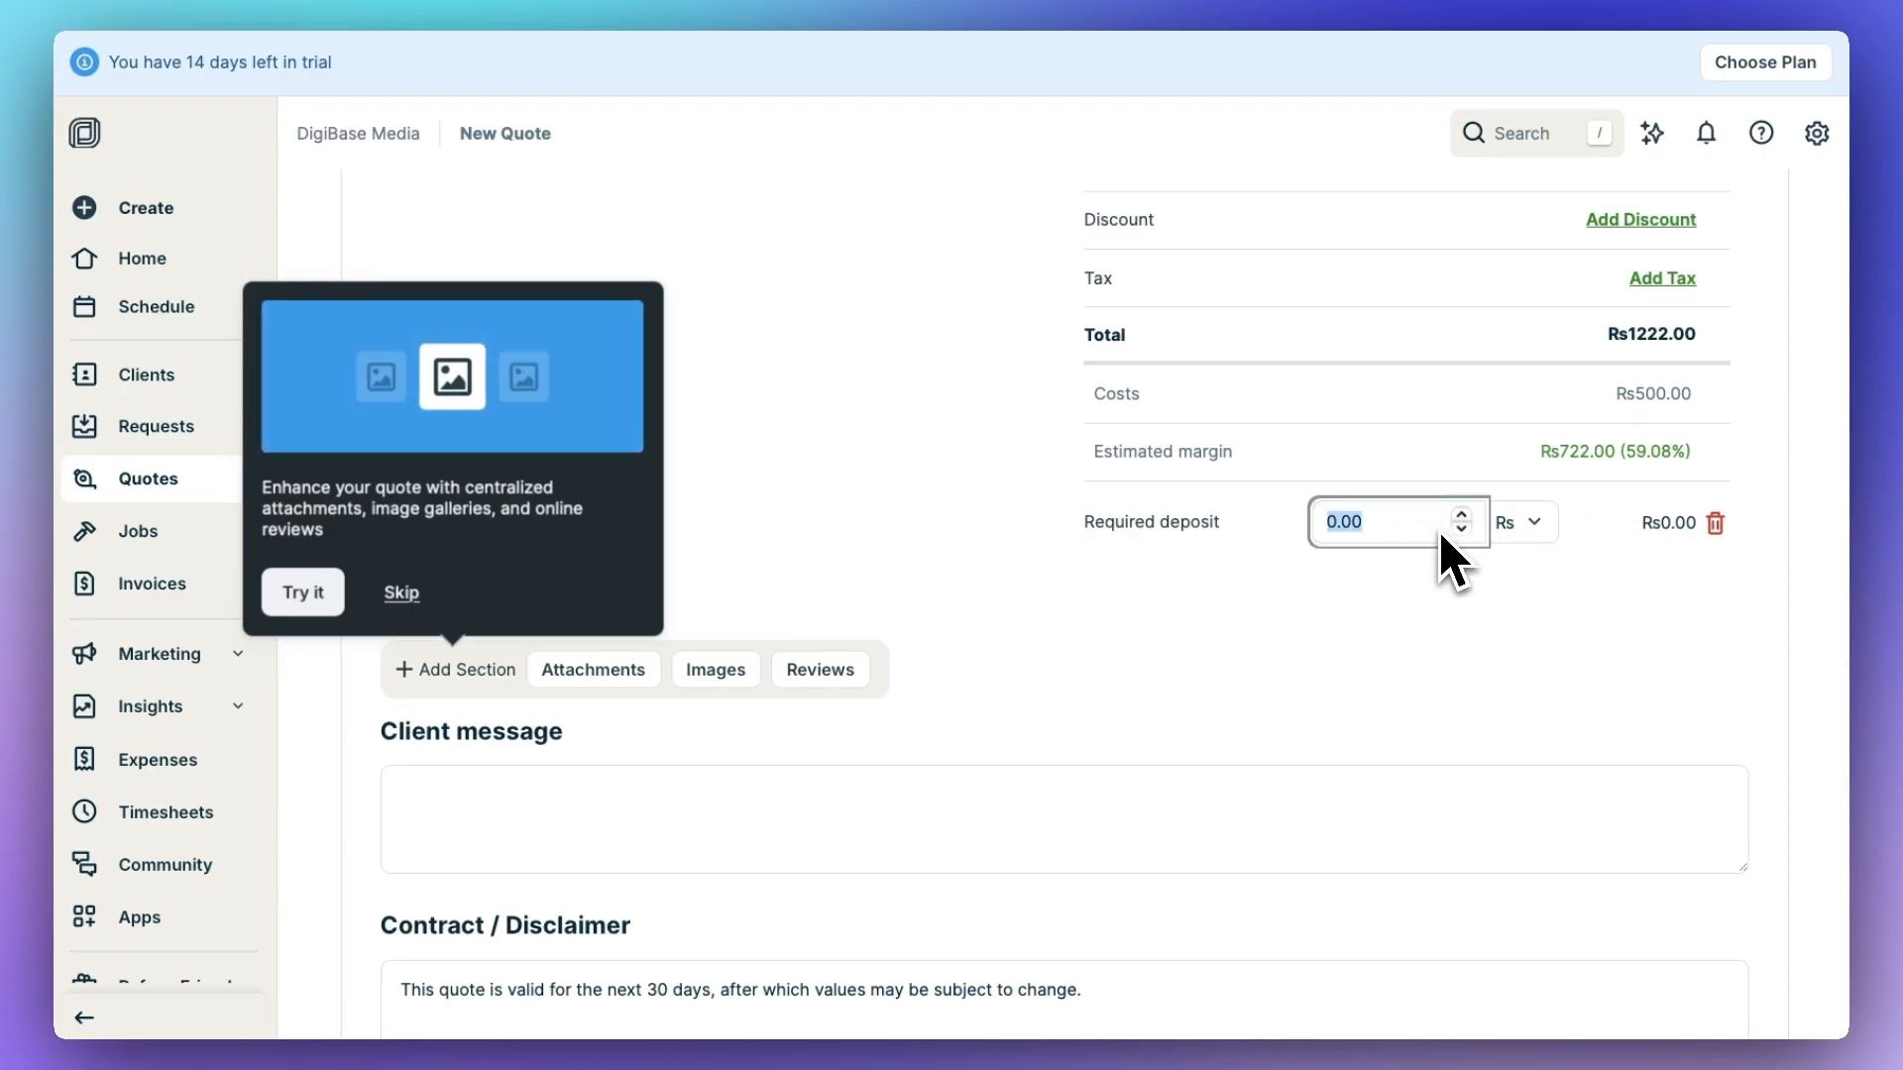
{"action": "type", "text": "5"}
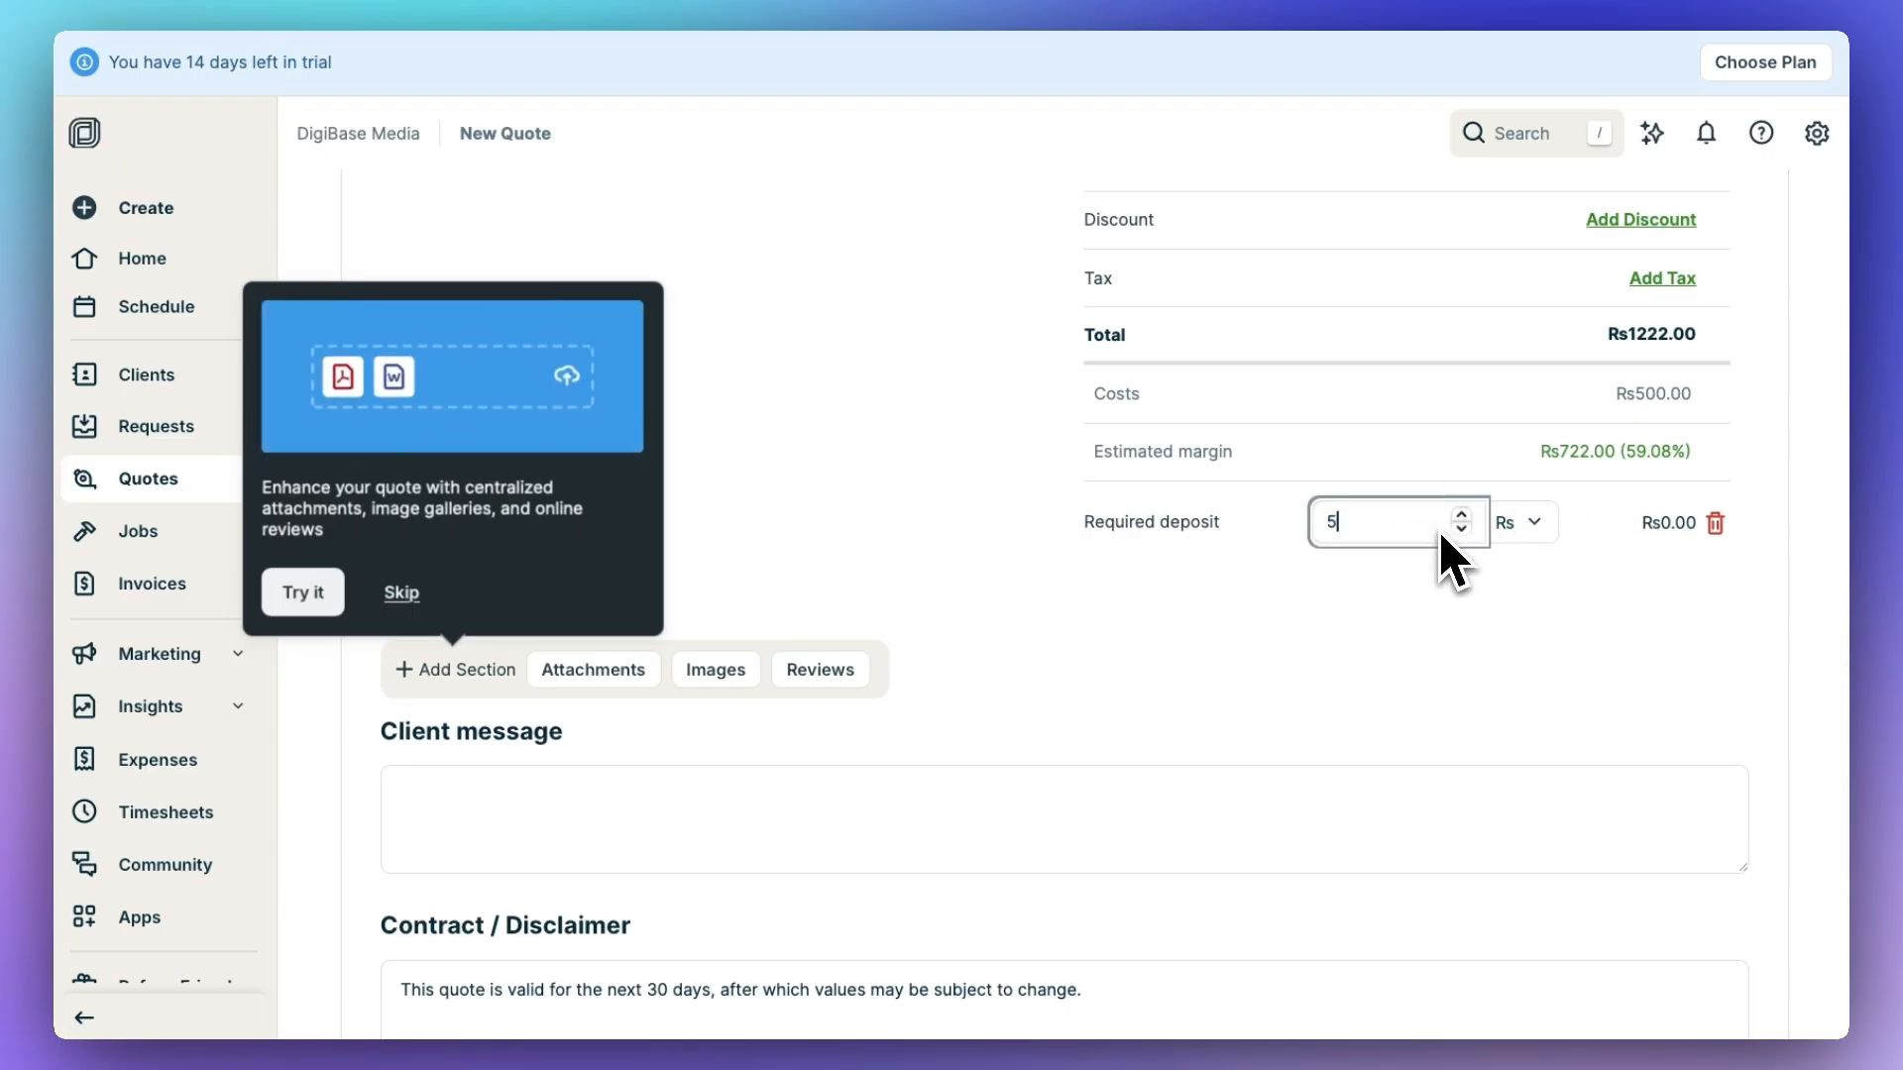
{"action": "left_click", "coordinate": [1409, 668]}
{"action": "scroll", "coordinate": [1411, 668], "scroll_direction": "down", "scroll_amount": 2}
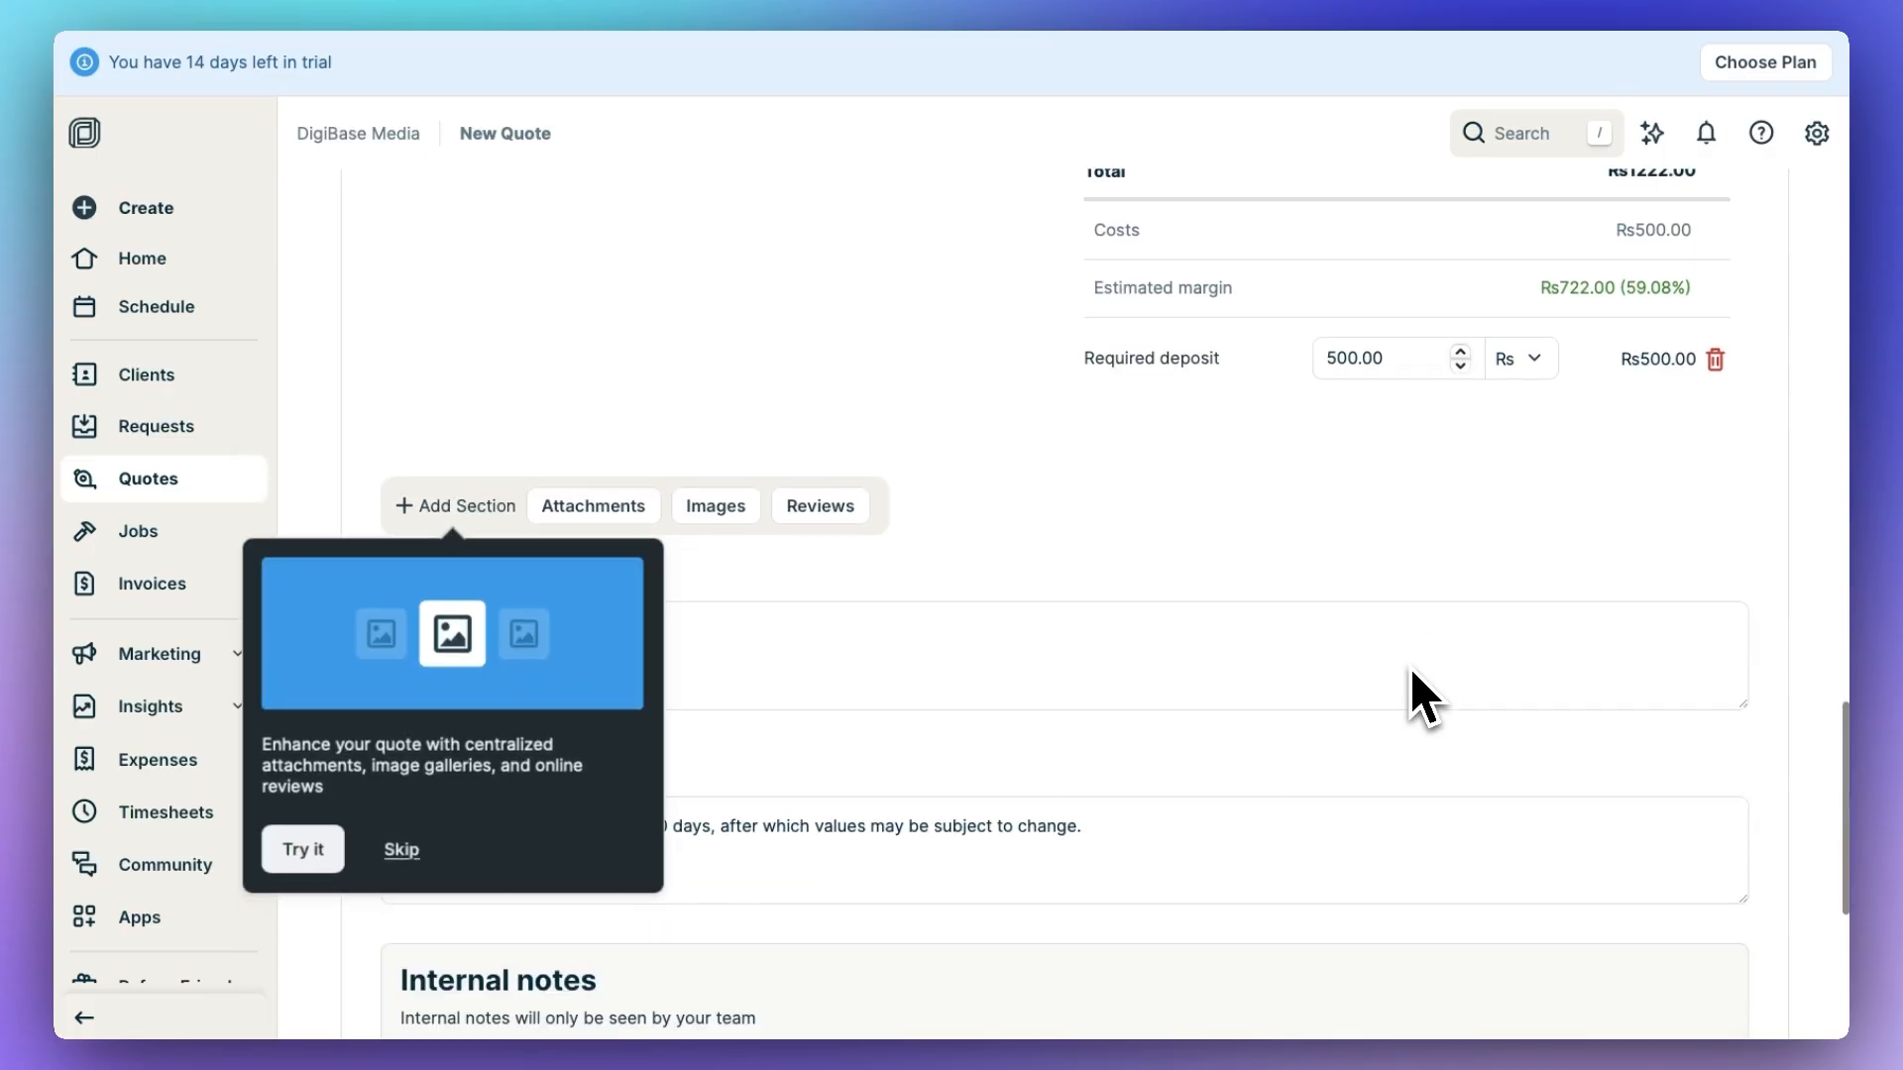
Dismiss the section tip and enter the client message "hey, It WAS NICE chatting with you.".
{"action": "left_click", "coordinate": [402, 849]}
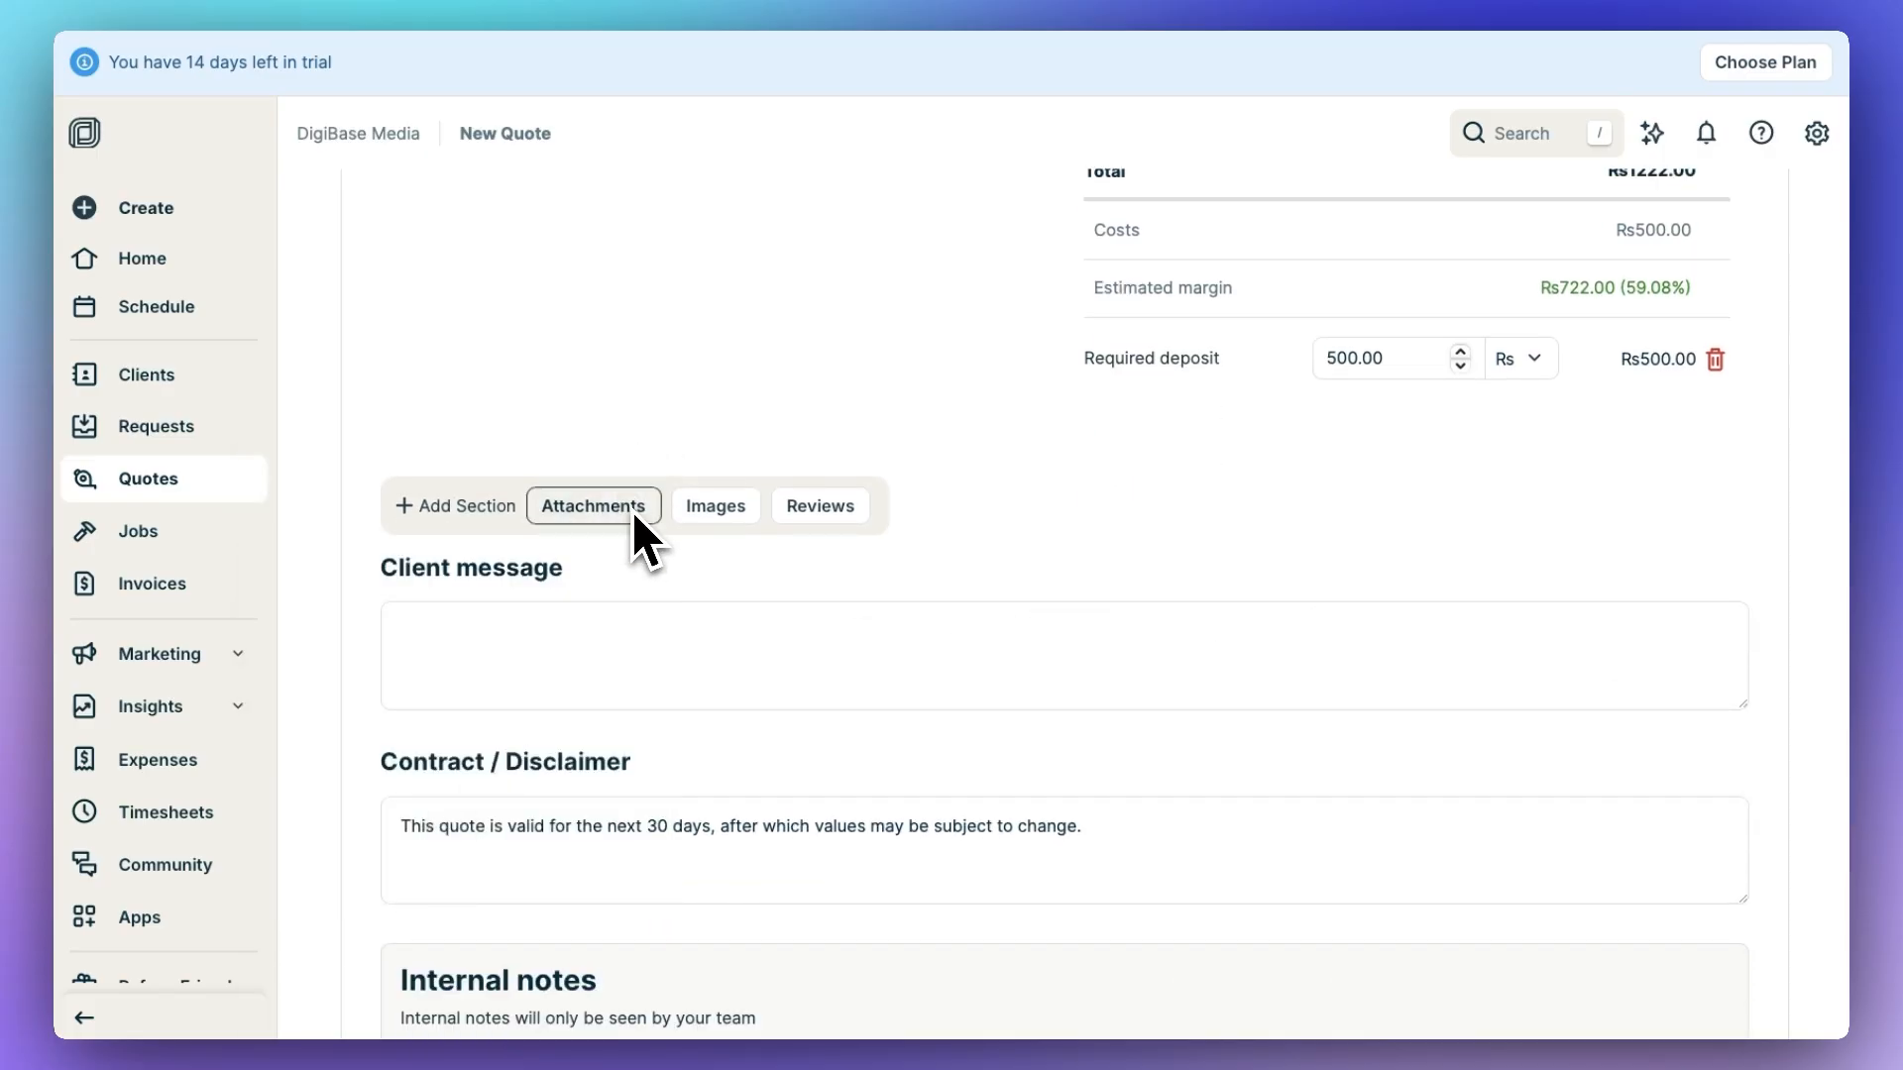
{"action": "left_click", "coordinate": [523, 634]}
{"action": "type", "text": "hey, It WAS NICE chatting with you."}
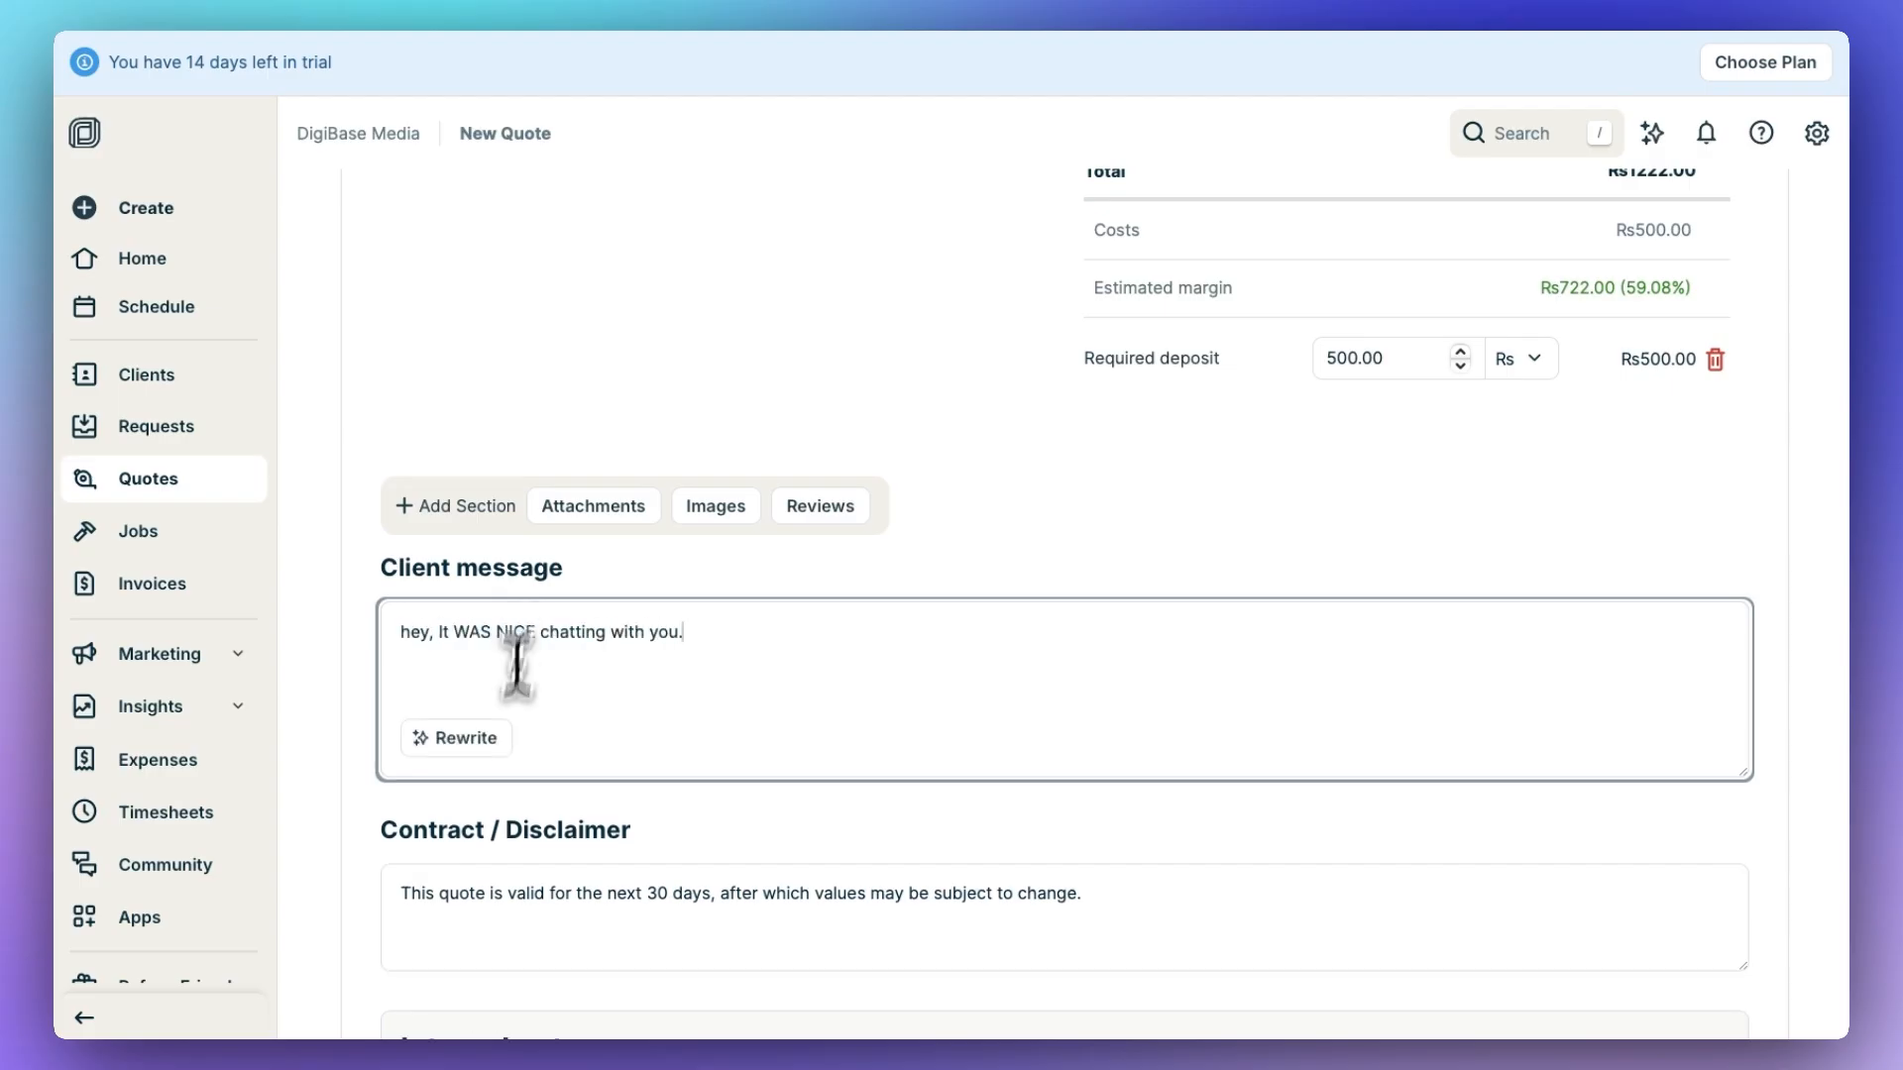
Keep the contract disclaimer, leave the internal notes empty, and save the quote while converting it to a job.
{"action": "scroll", "coordinate": [516, 684], "scroll_direction": "down", "scroll_amount": 3}
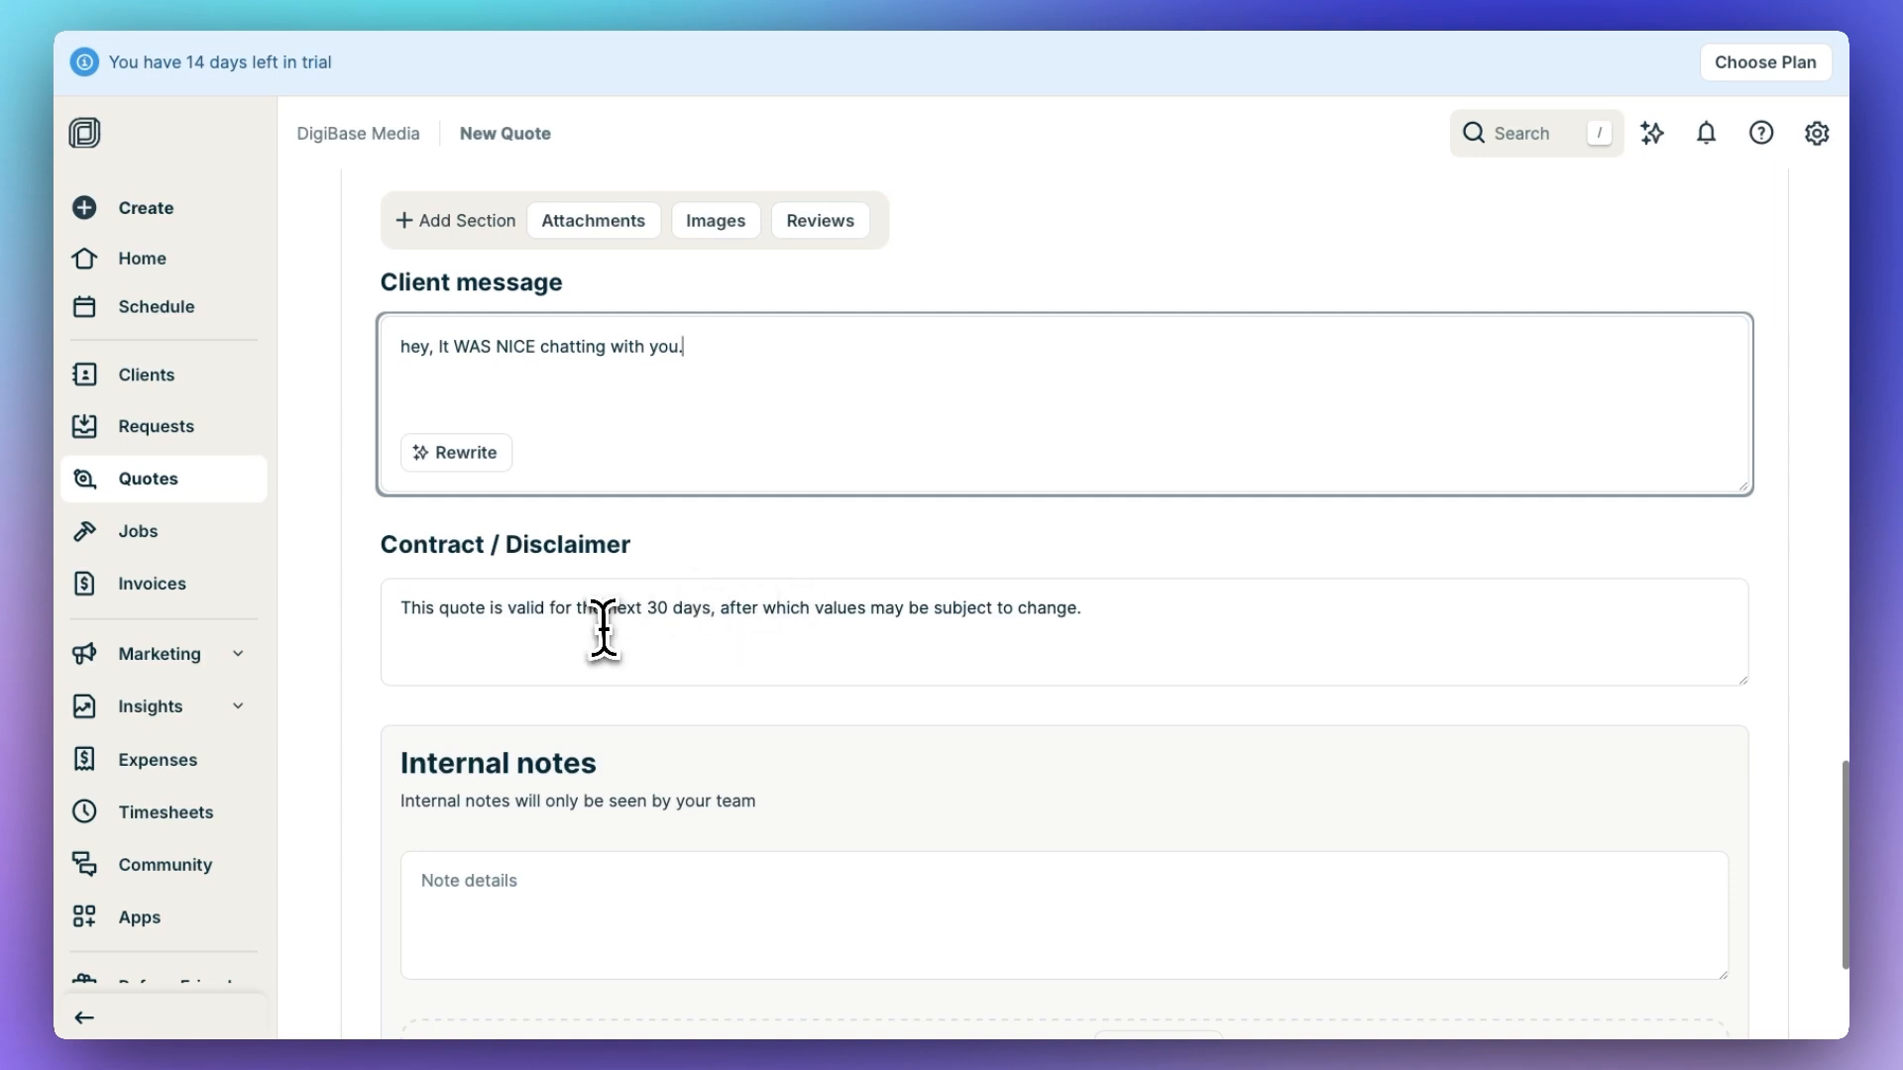
{"action": "scroll", "coordinate": [921, 640], "scroll_direction": "down", "scroll_amount": 3}
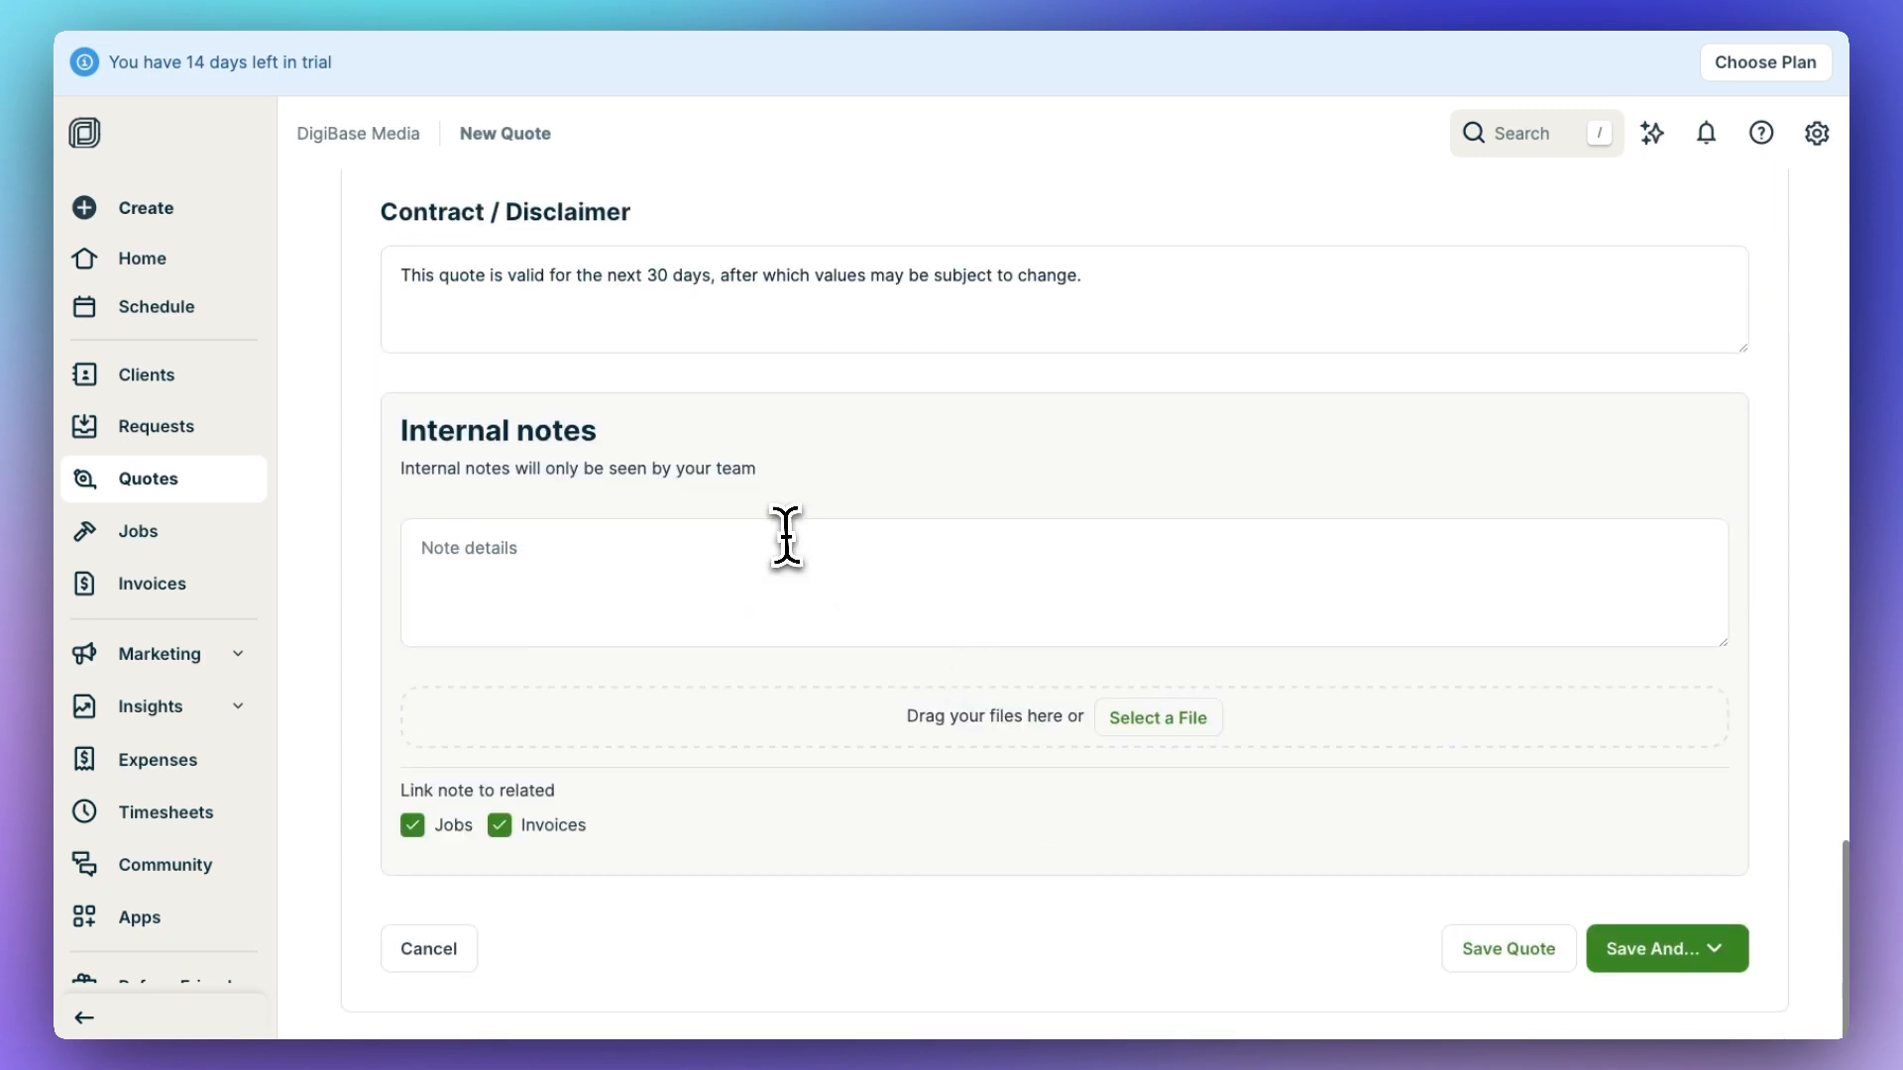
{"action": "left_click", "coordinate": [1712, 955]}
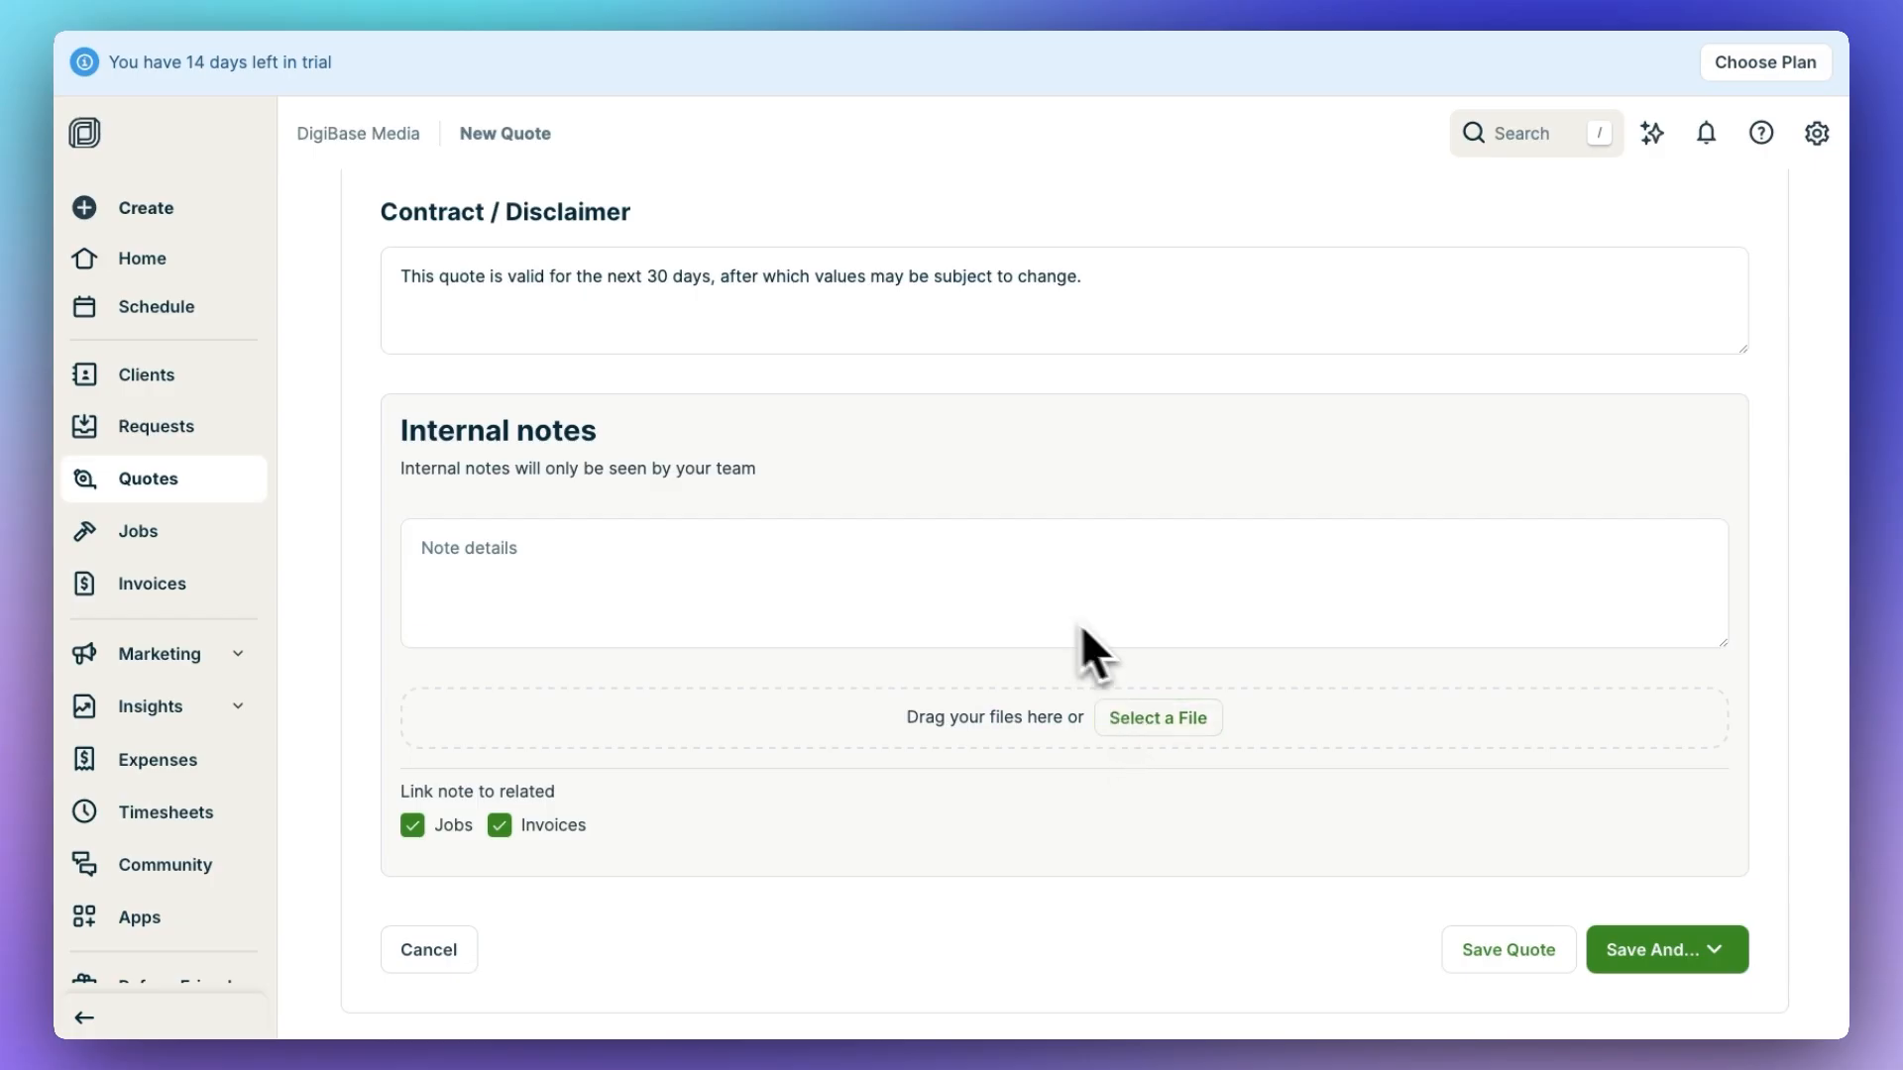
{"action": "left_click", "coordinate": [1711, 963]}
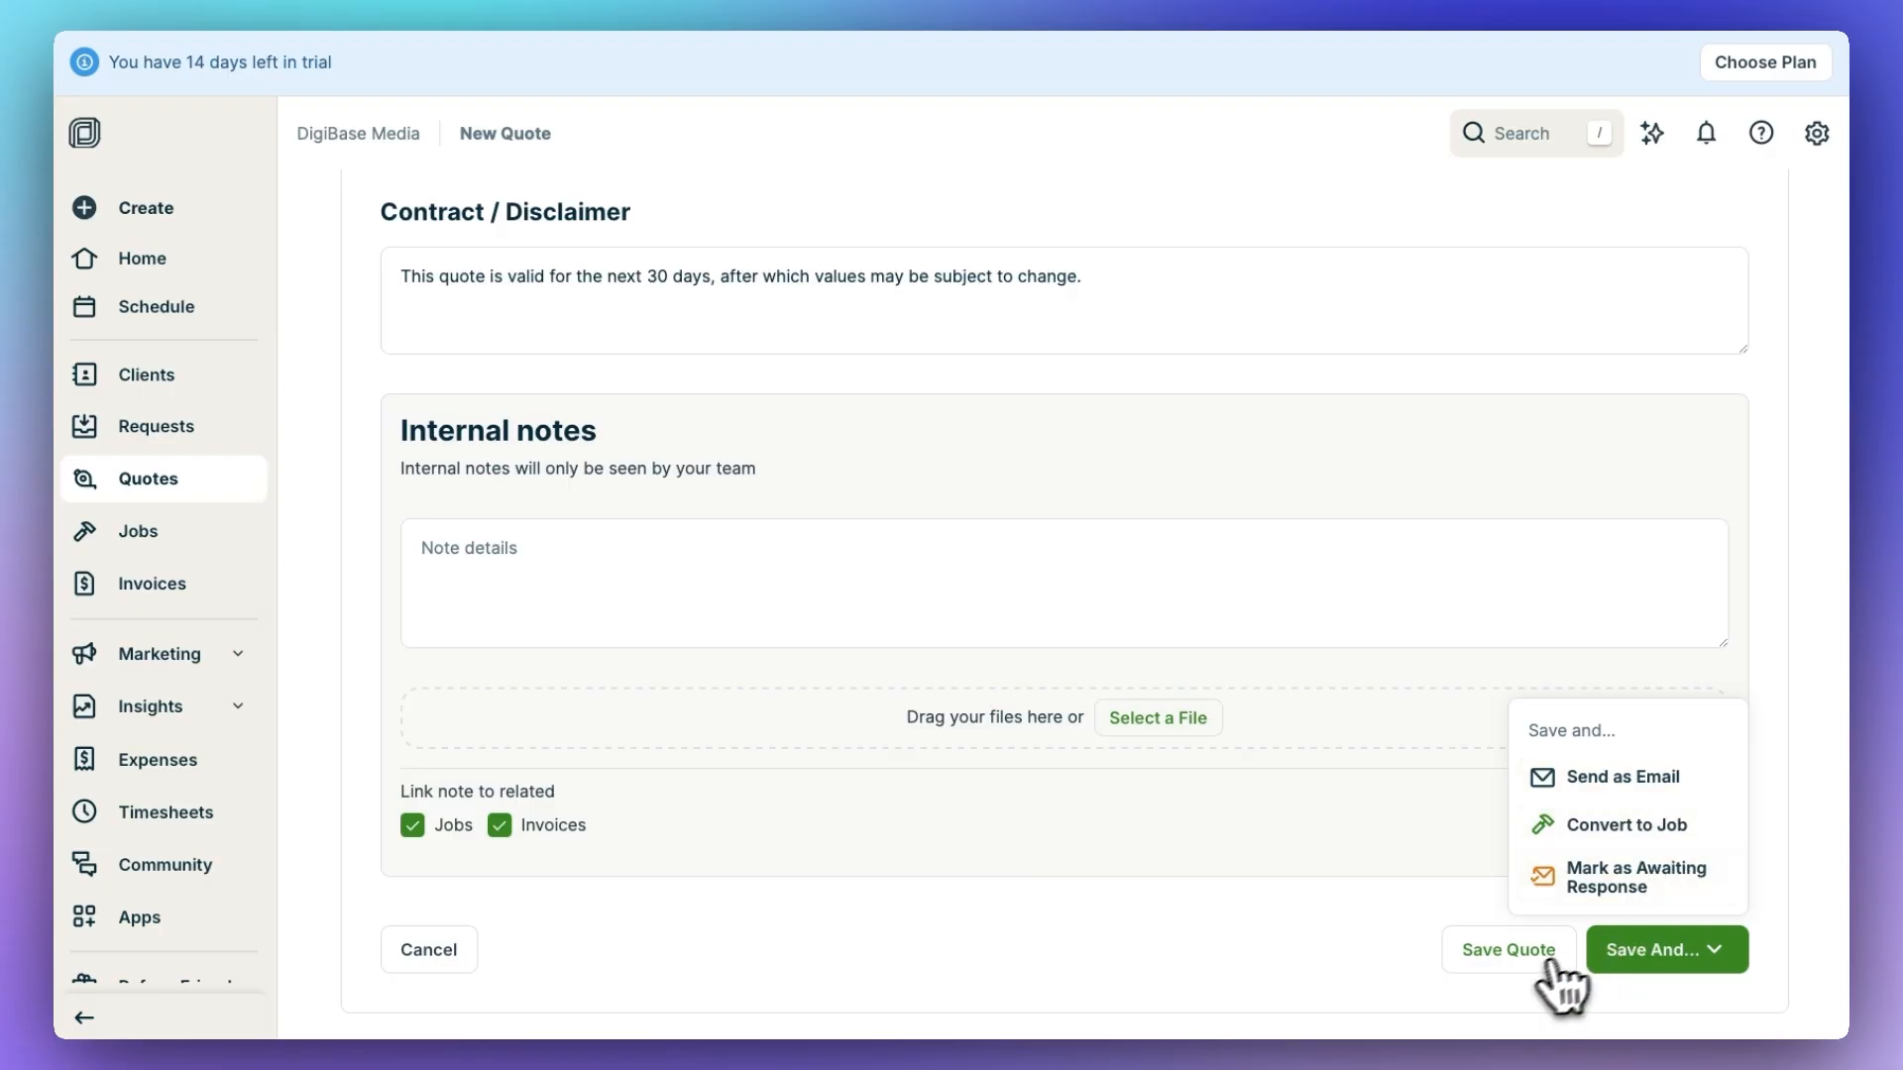
{"action": "left_click", "coordinate": [1626, 824]}
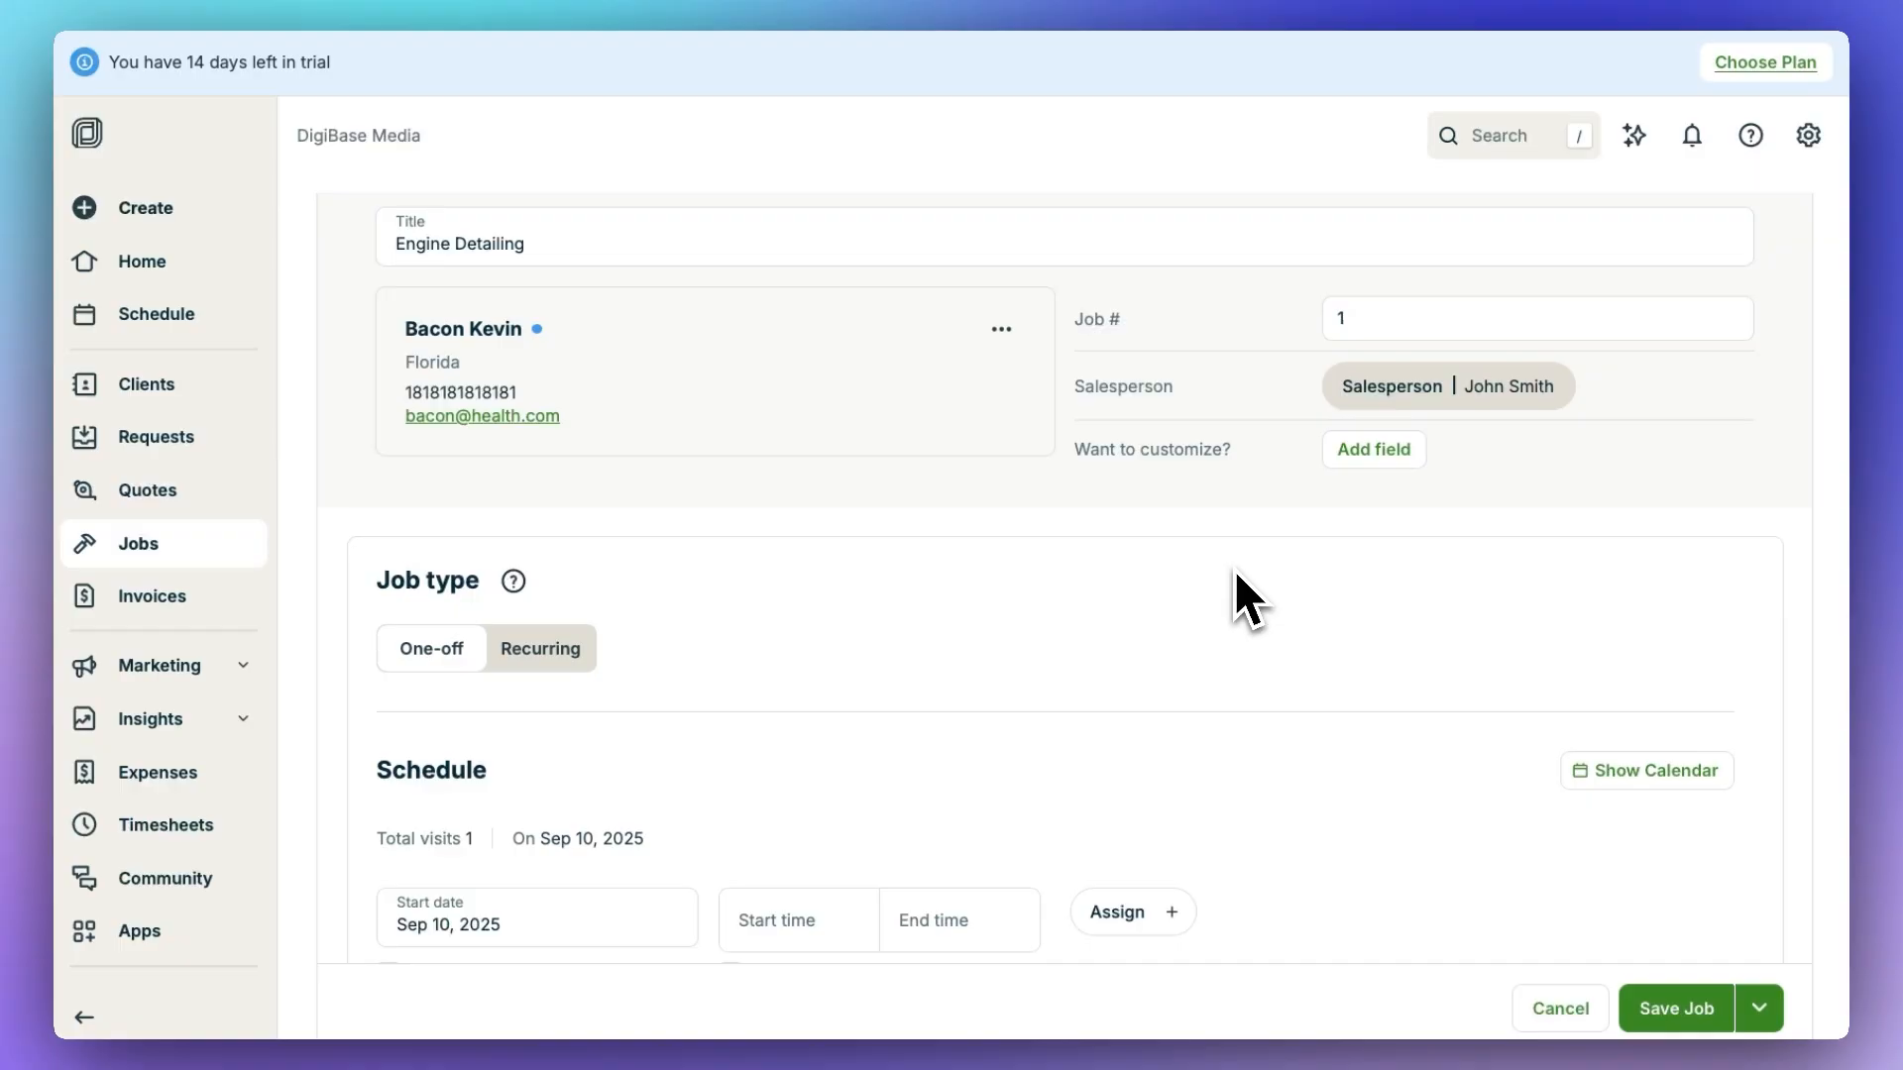
Review the new job's title, client and salesperson details and set the job type to Recurring.
{"action": "scroll", "coordinate": [1235, 572], "scroll_direction": "up", "scroll_amount": 5}
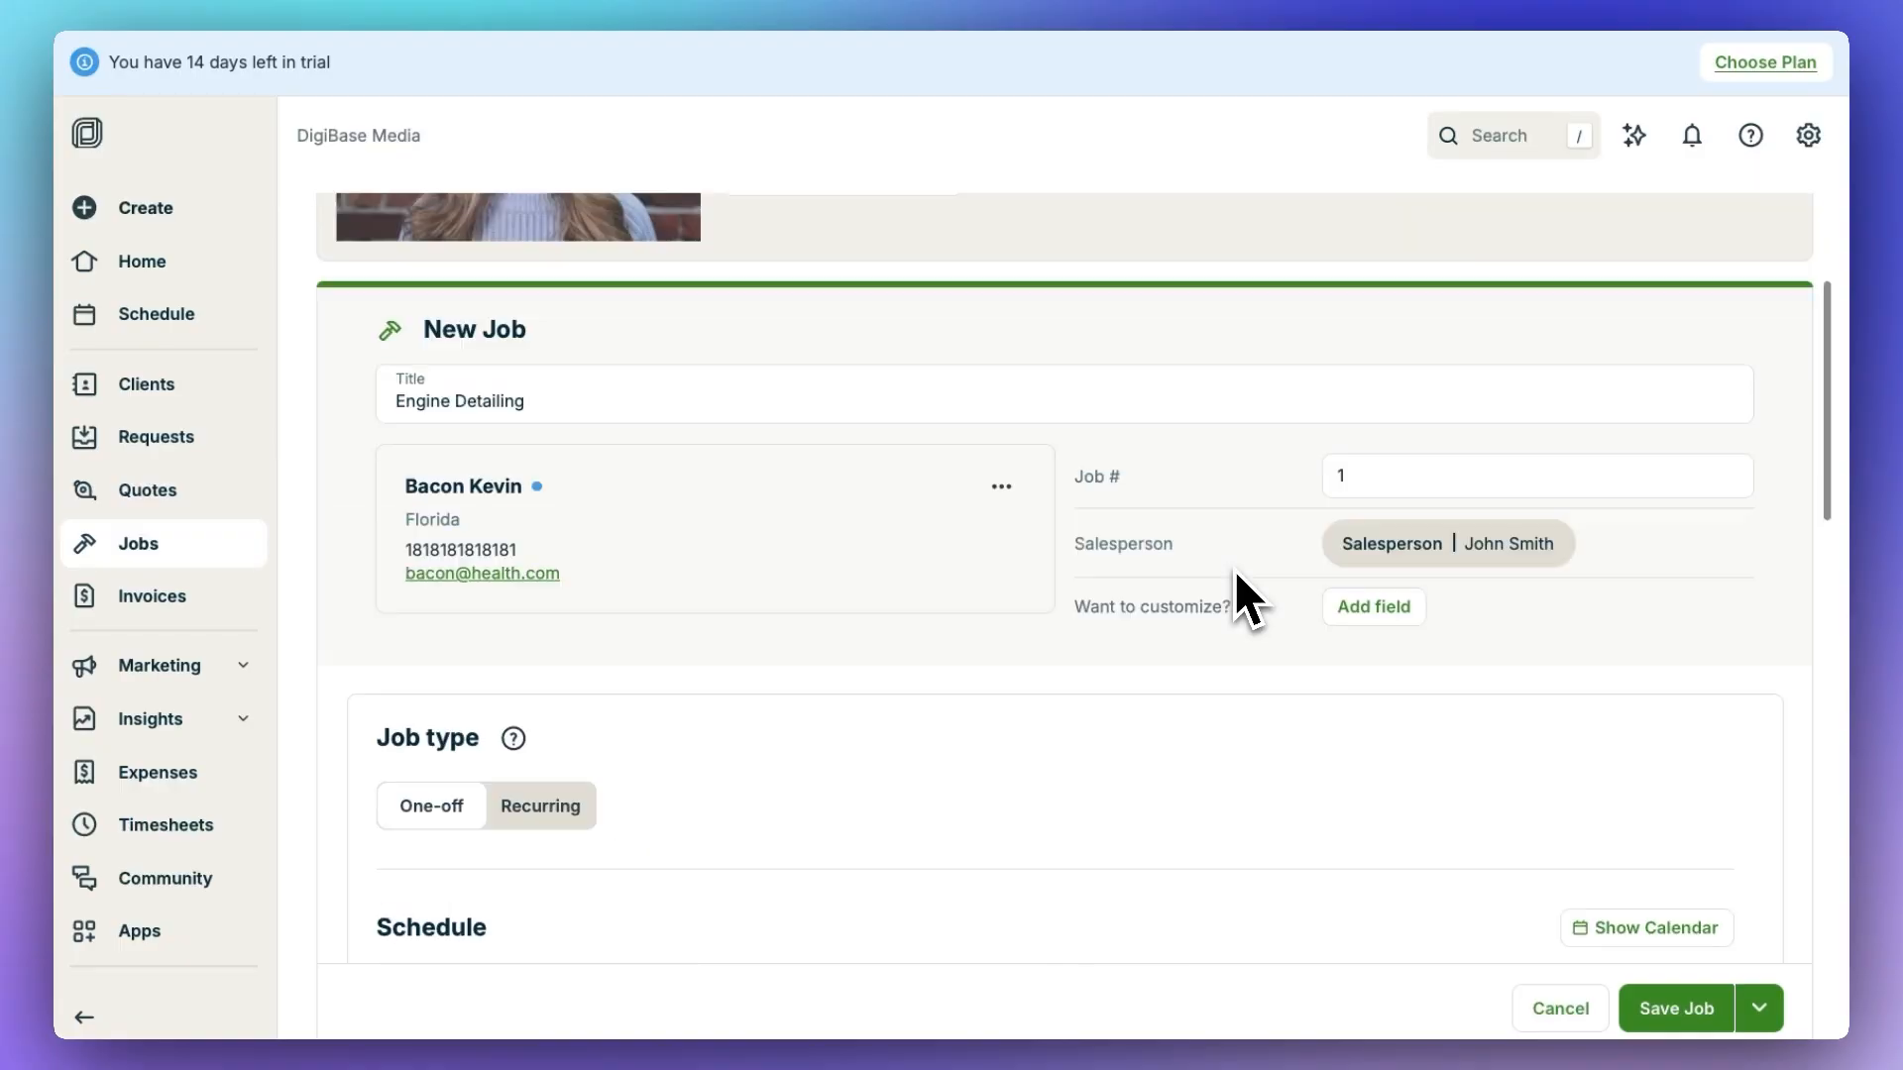
{"action": "scroll", "coordinate": [575, 701], "scroll_direction": "down", "scroll_amount": 2}
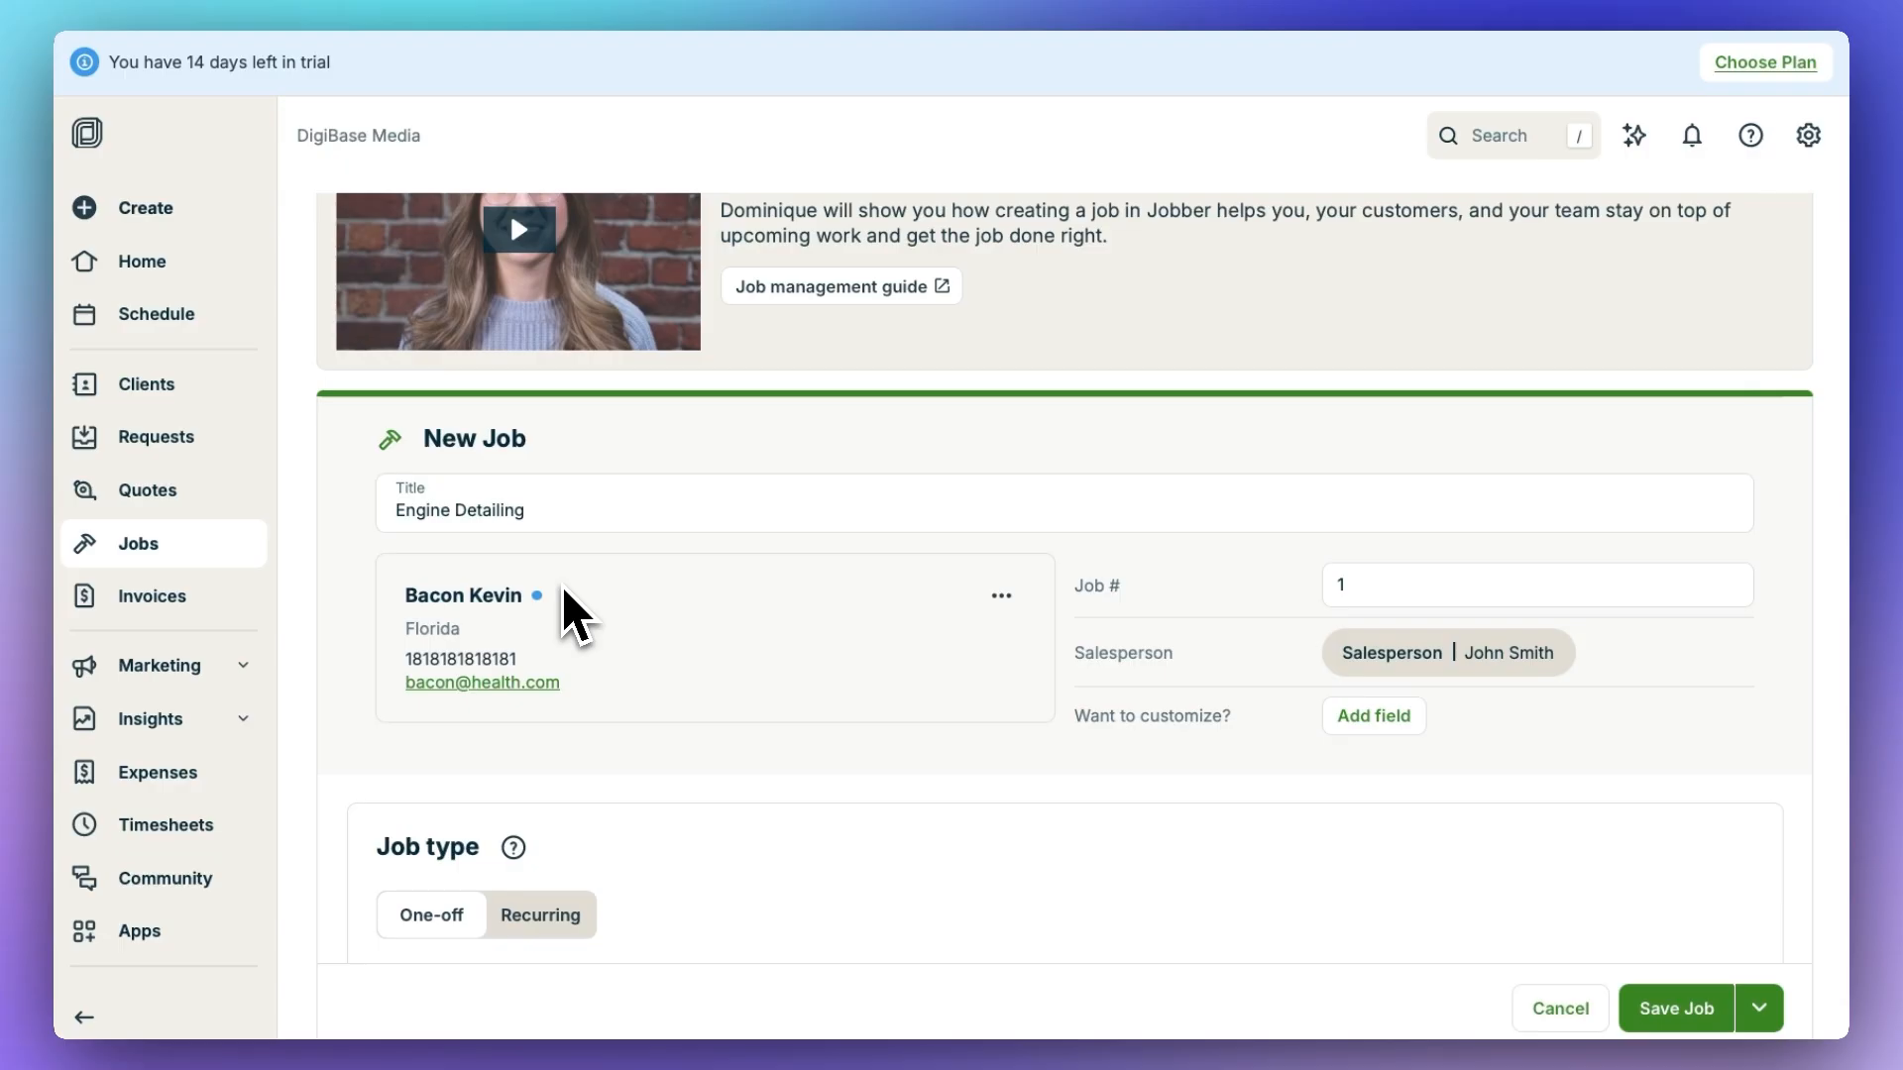
{"action": "scroll", "coordinate": [552, 535], "scroll_direction": "down", "scroll_amount": 2}
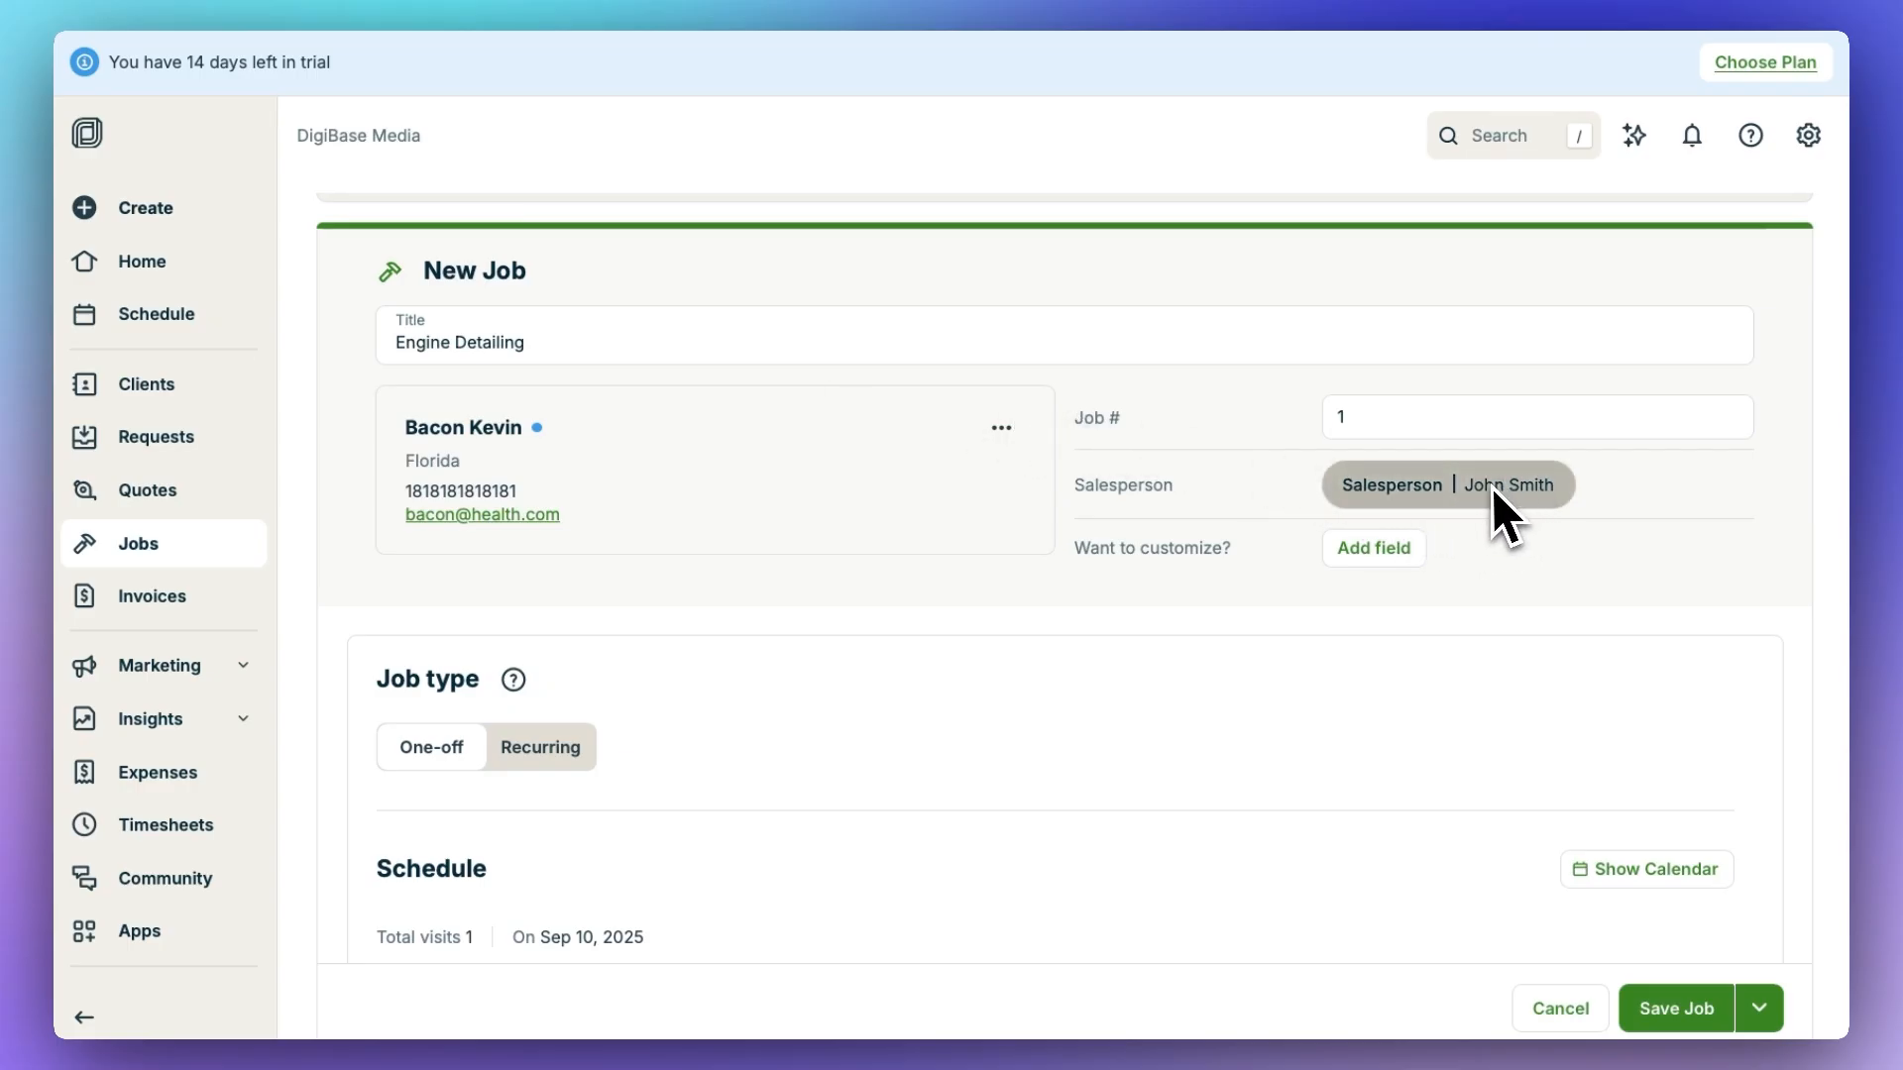
{"action": "scroll", "coordinate": [972, 567], "scroll_direction": "down", "scroll_amount": 4}
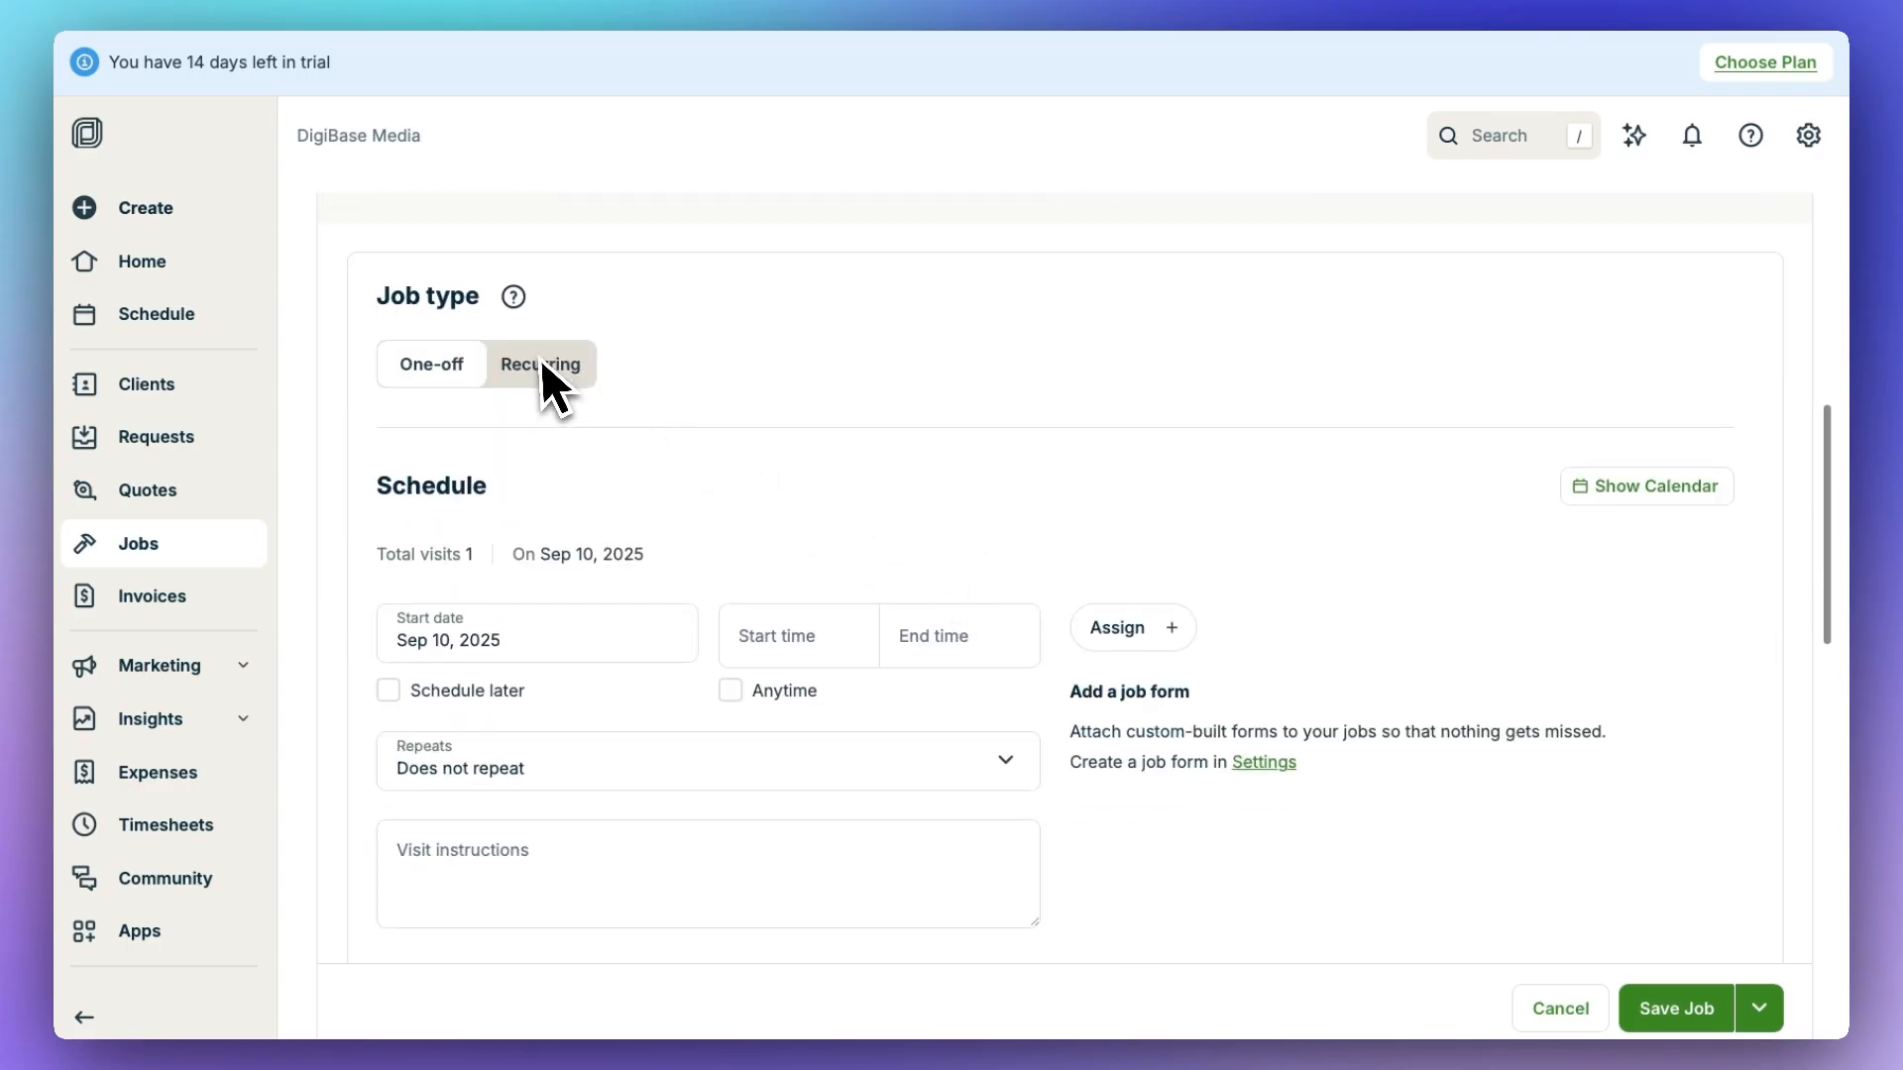
{"action": "left_click", "coordinate": [544, 369]}
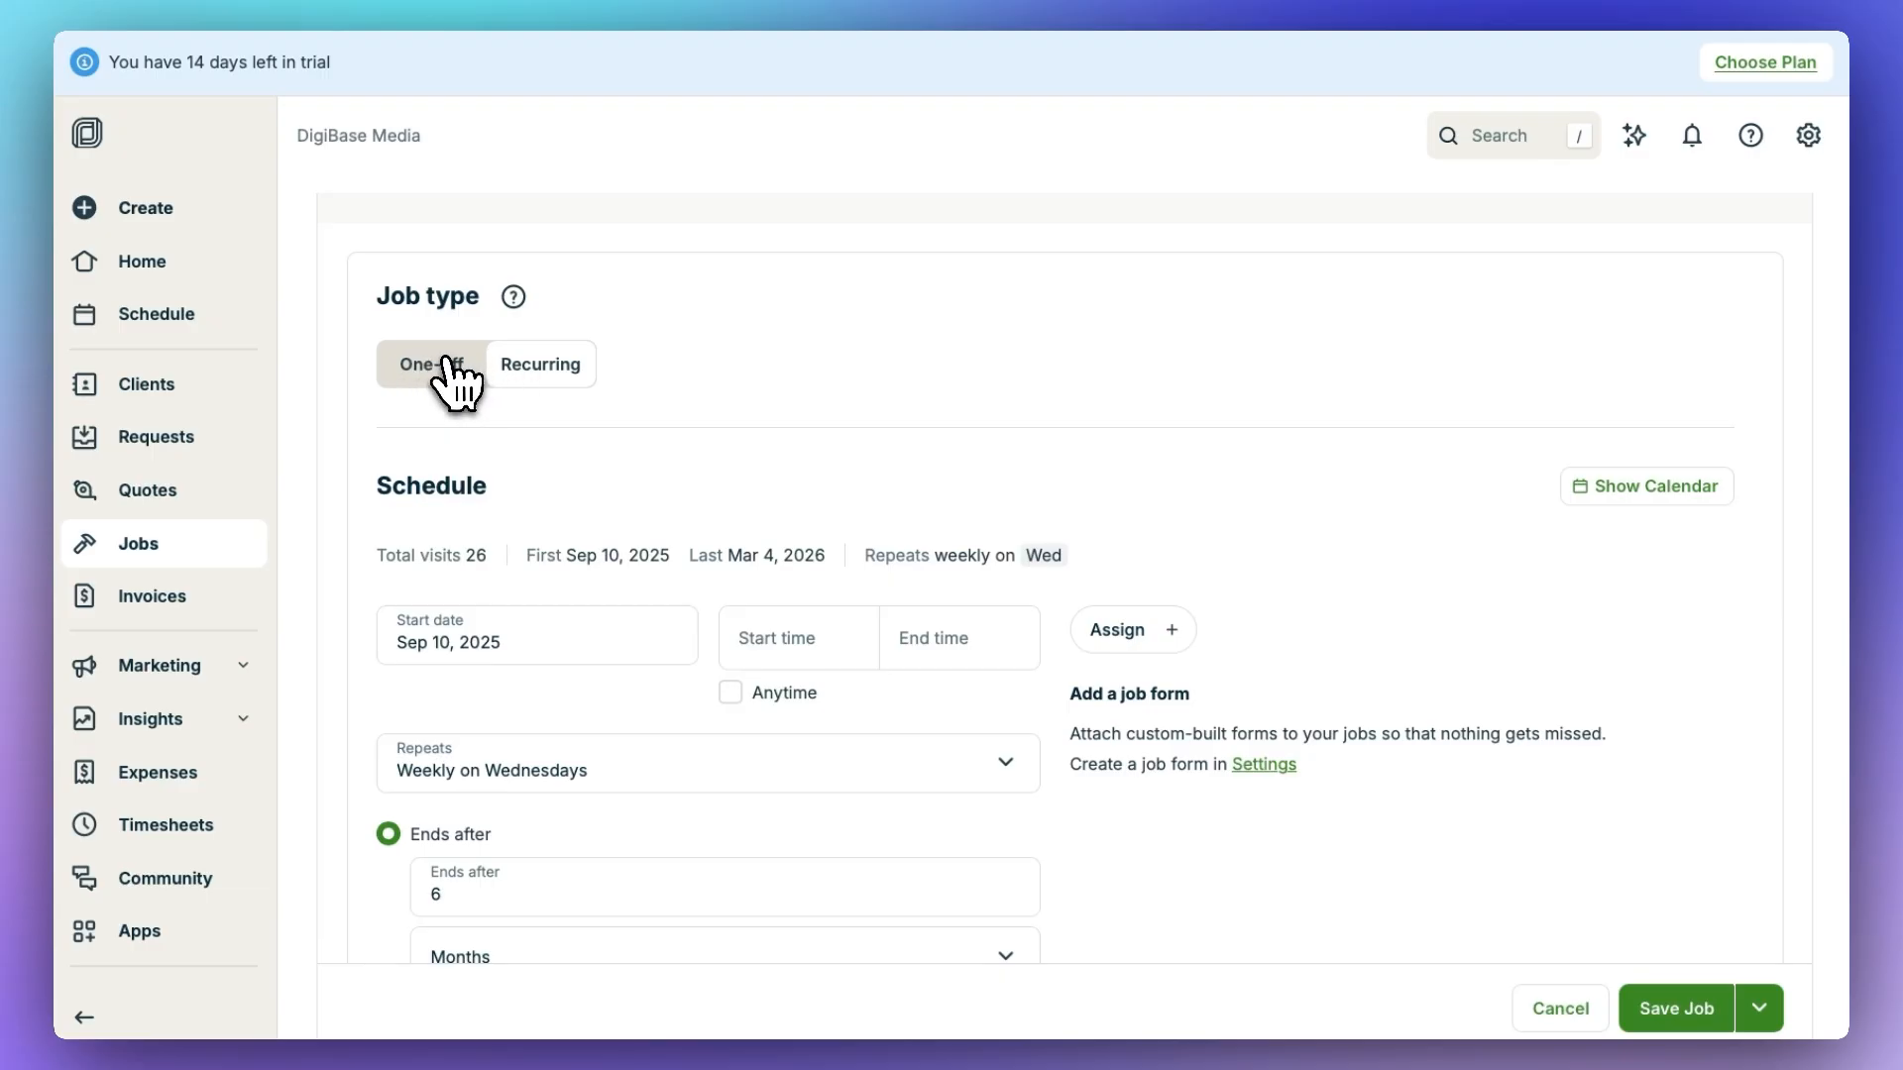
Set the recurring job's start time to 12:21 in its schedule.
{"action": "scroll", "coordinate": [556, 645], "scroll_direction": "down", "scroll_amount": 2}
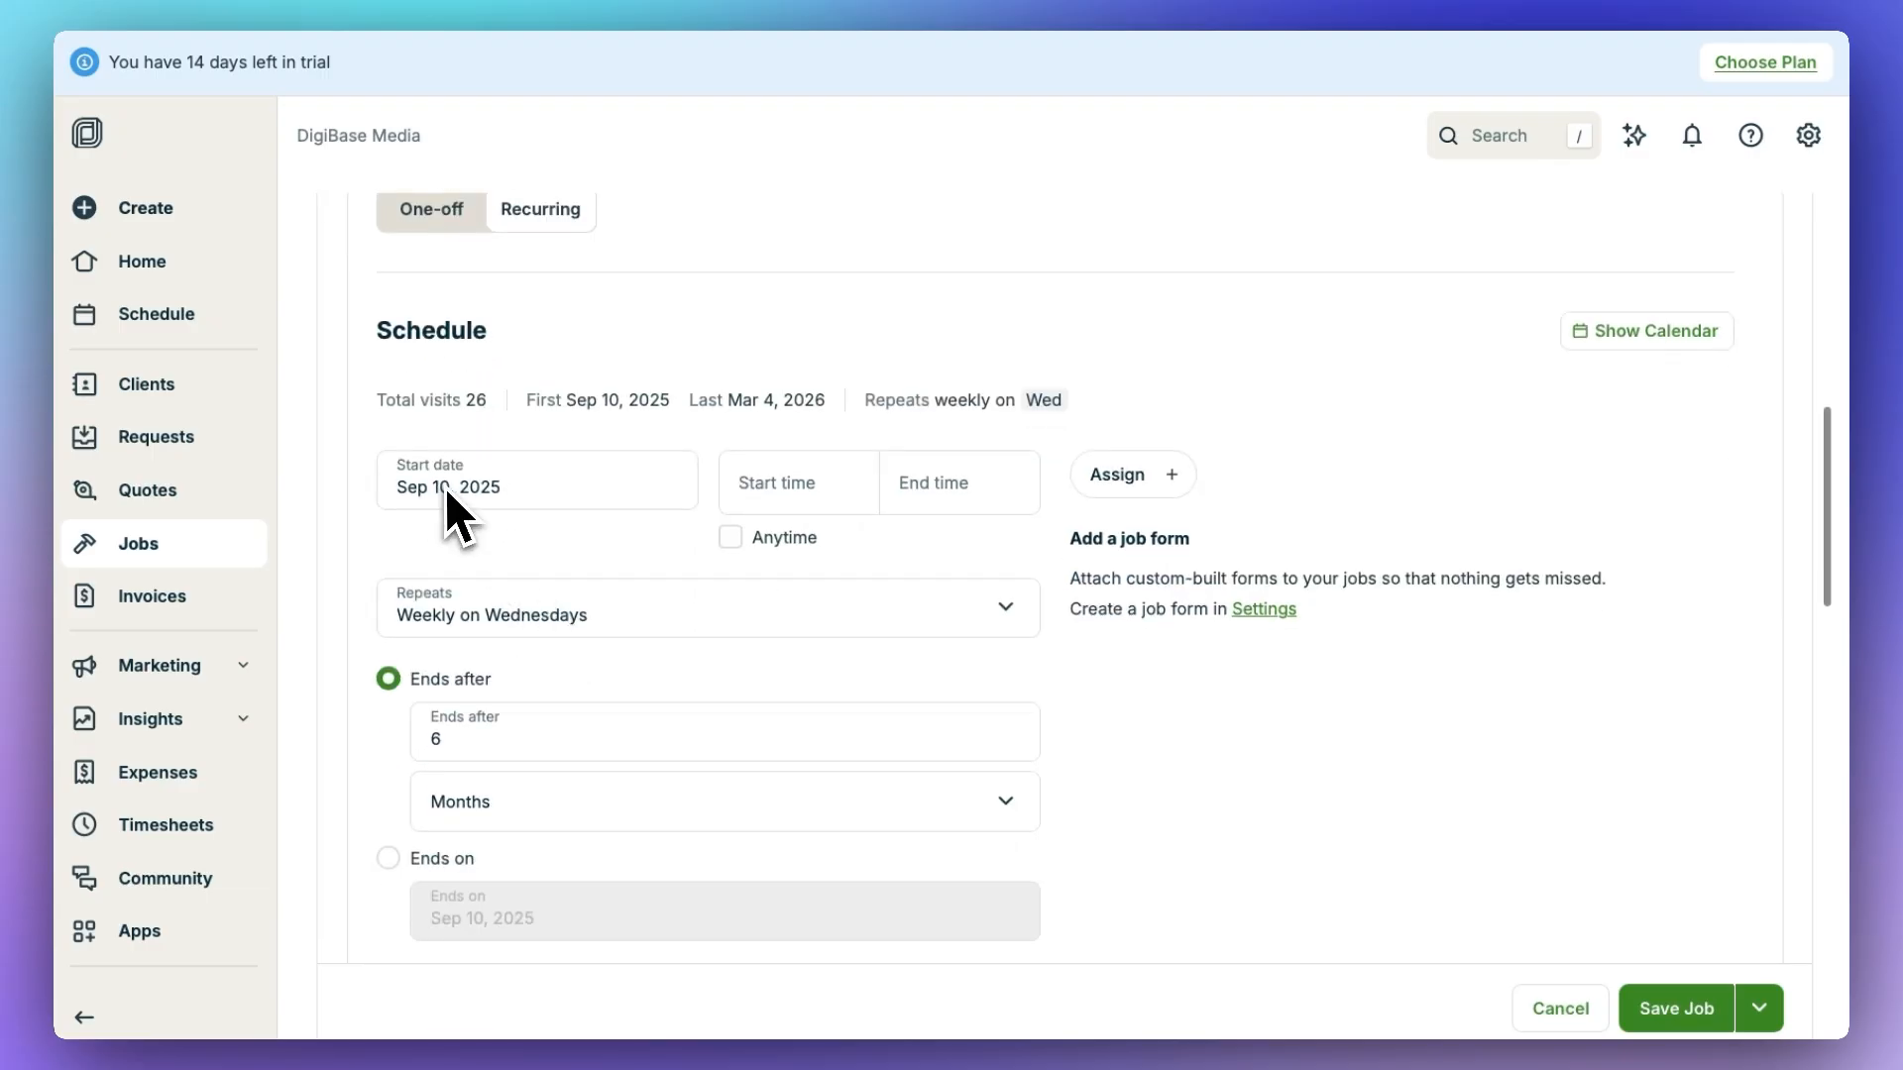
{"action": "left_click", "coordinate": [765, 486]}
{"action": "type", "text": "21"}
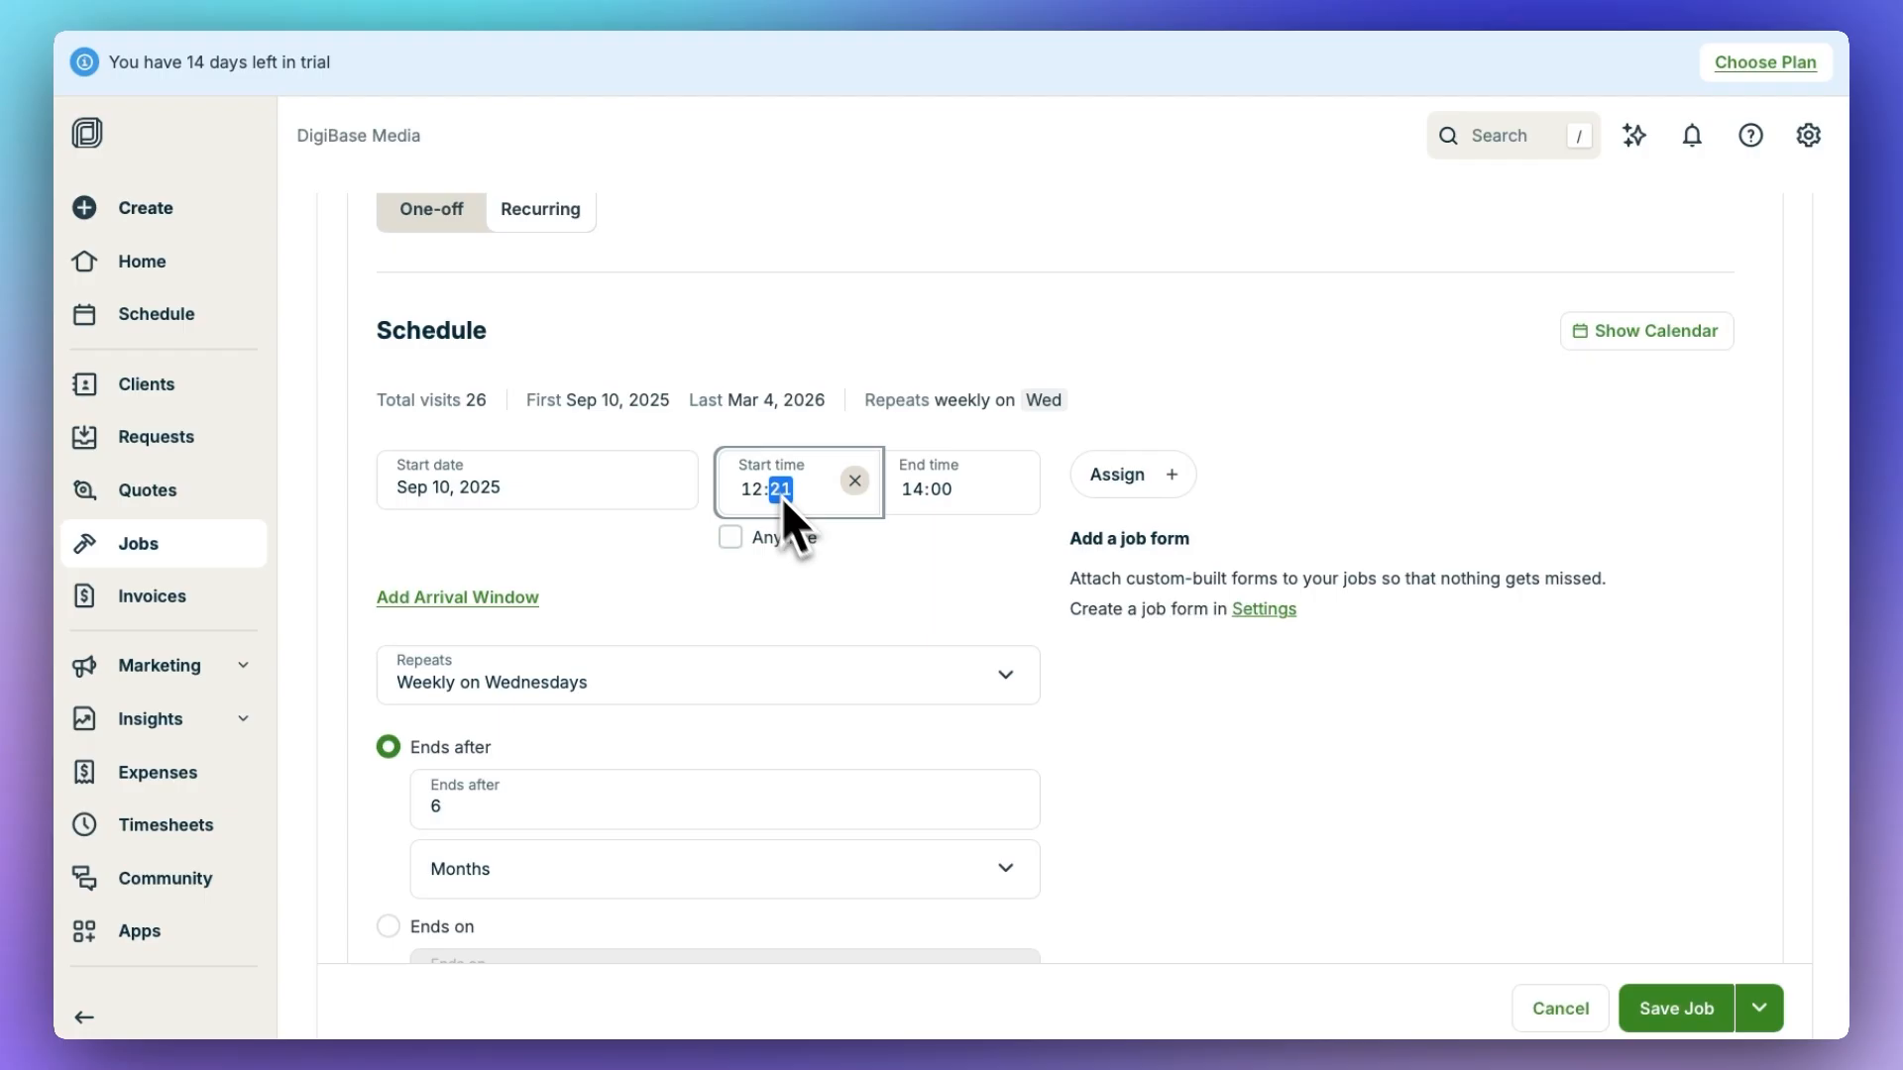
{"action": "left_click", "coordinate": [976, 596]}
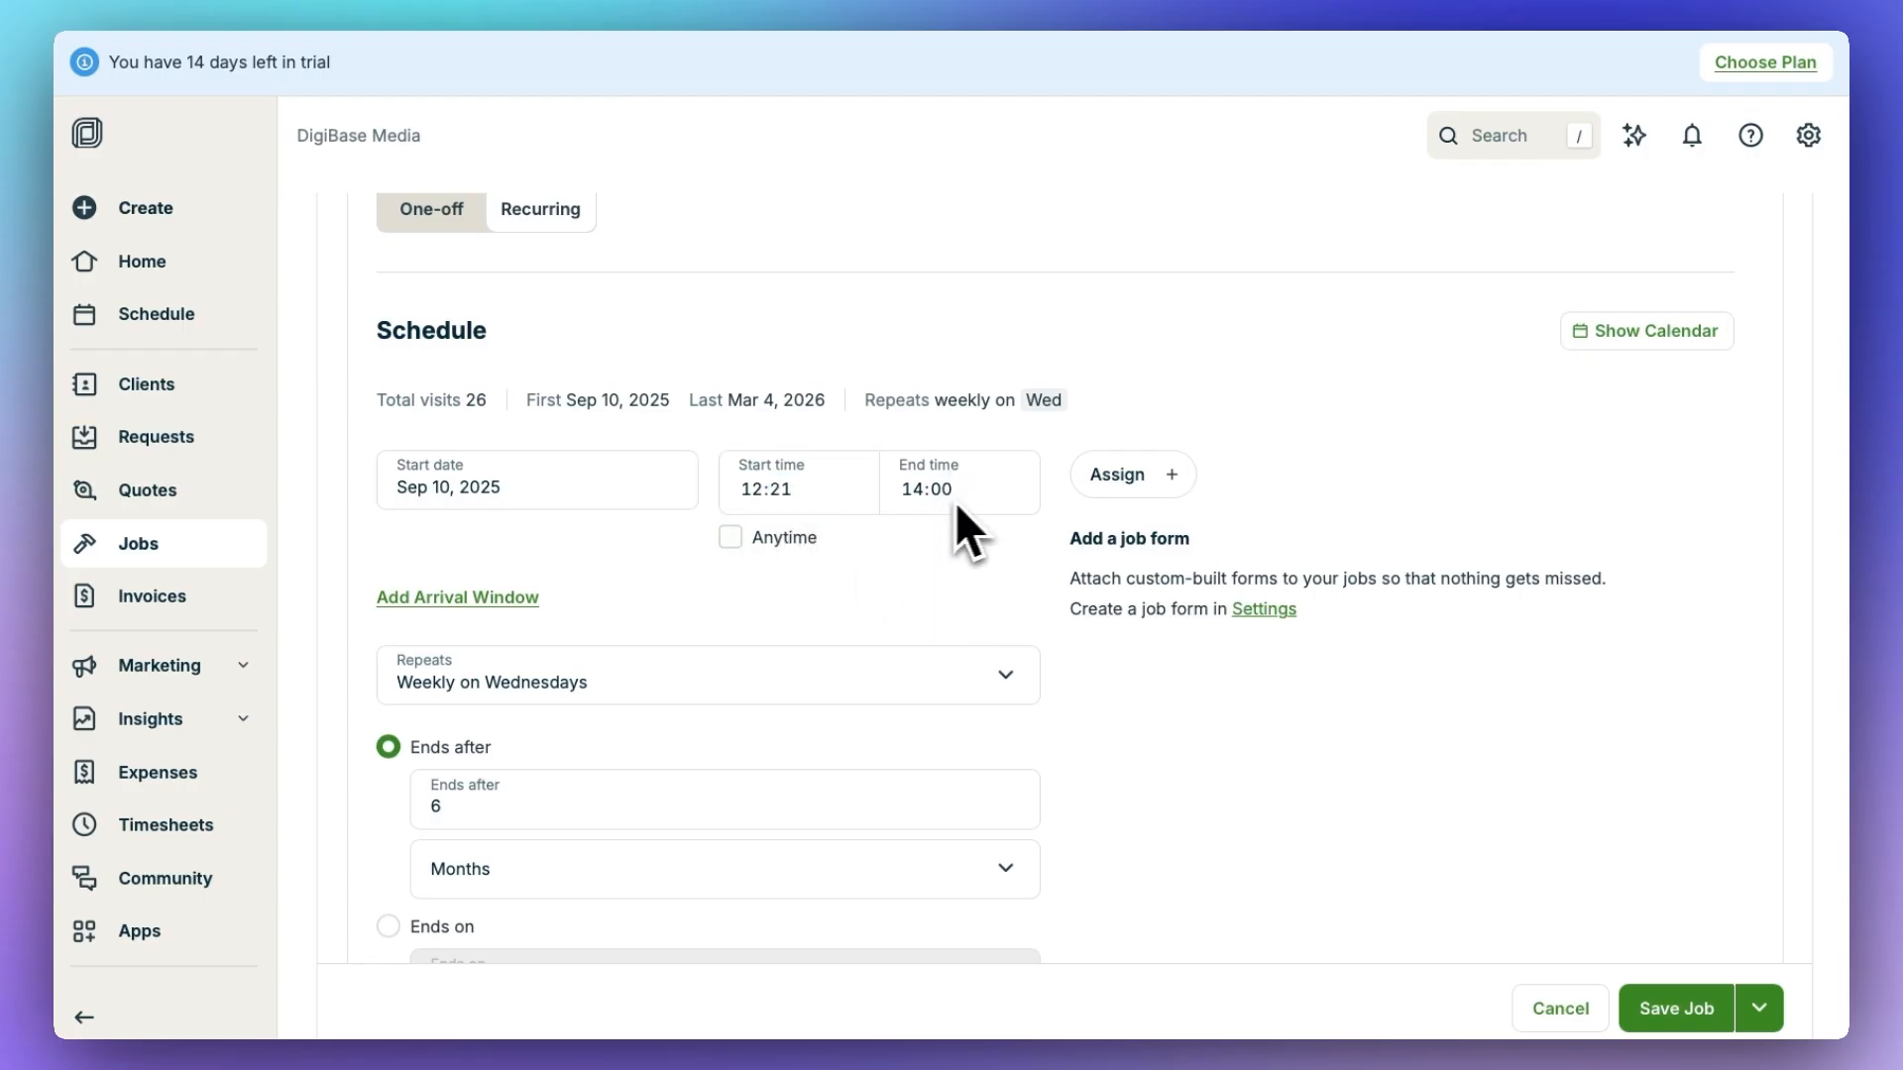
Set the job's visits to repeat monthly on the 10th and look over the invoicing settings.
{"action": "scroll", "coordinate": [805, 585], "scroll_direction": "down", "scroll_amount": 4}
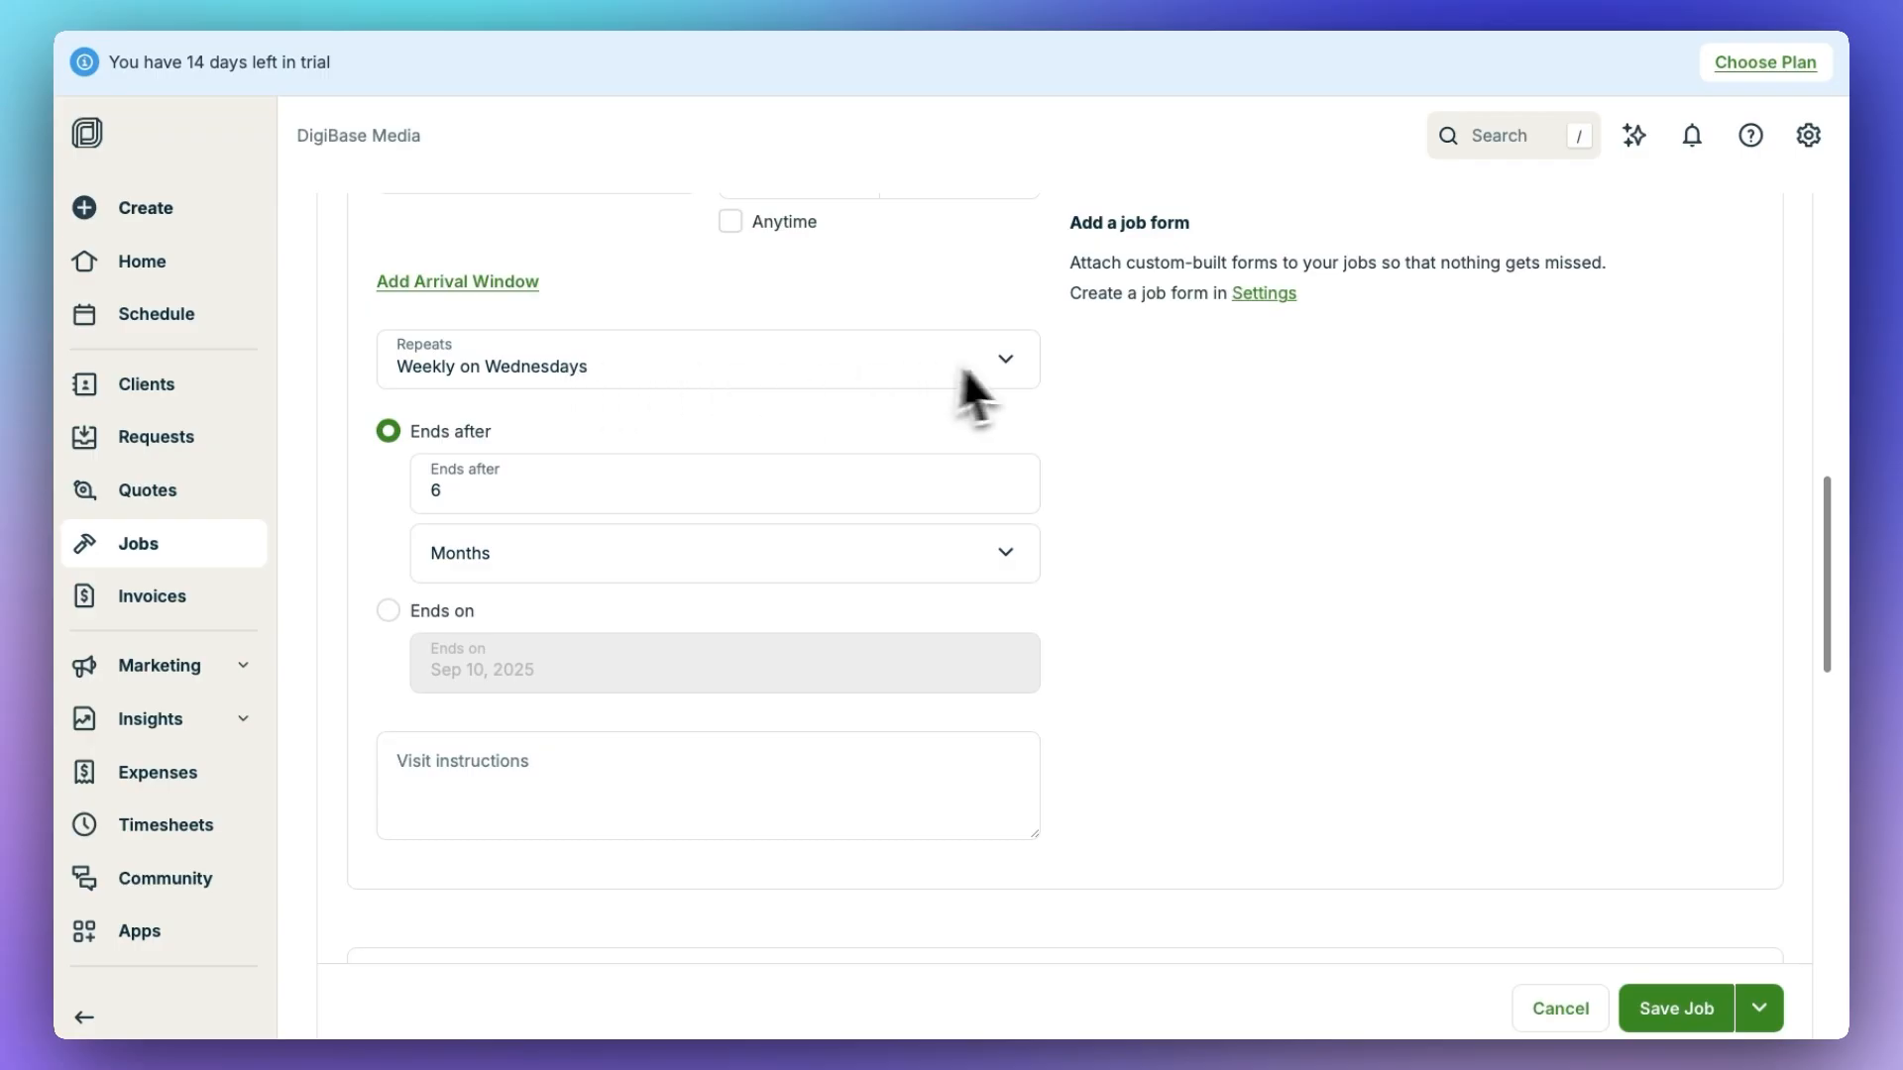
{"action": "left_click", "coordinate": [1001, 365]}
{"action": "left_click", "coordinate": [932, 397]}
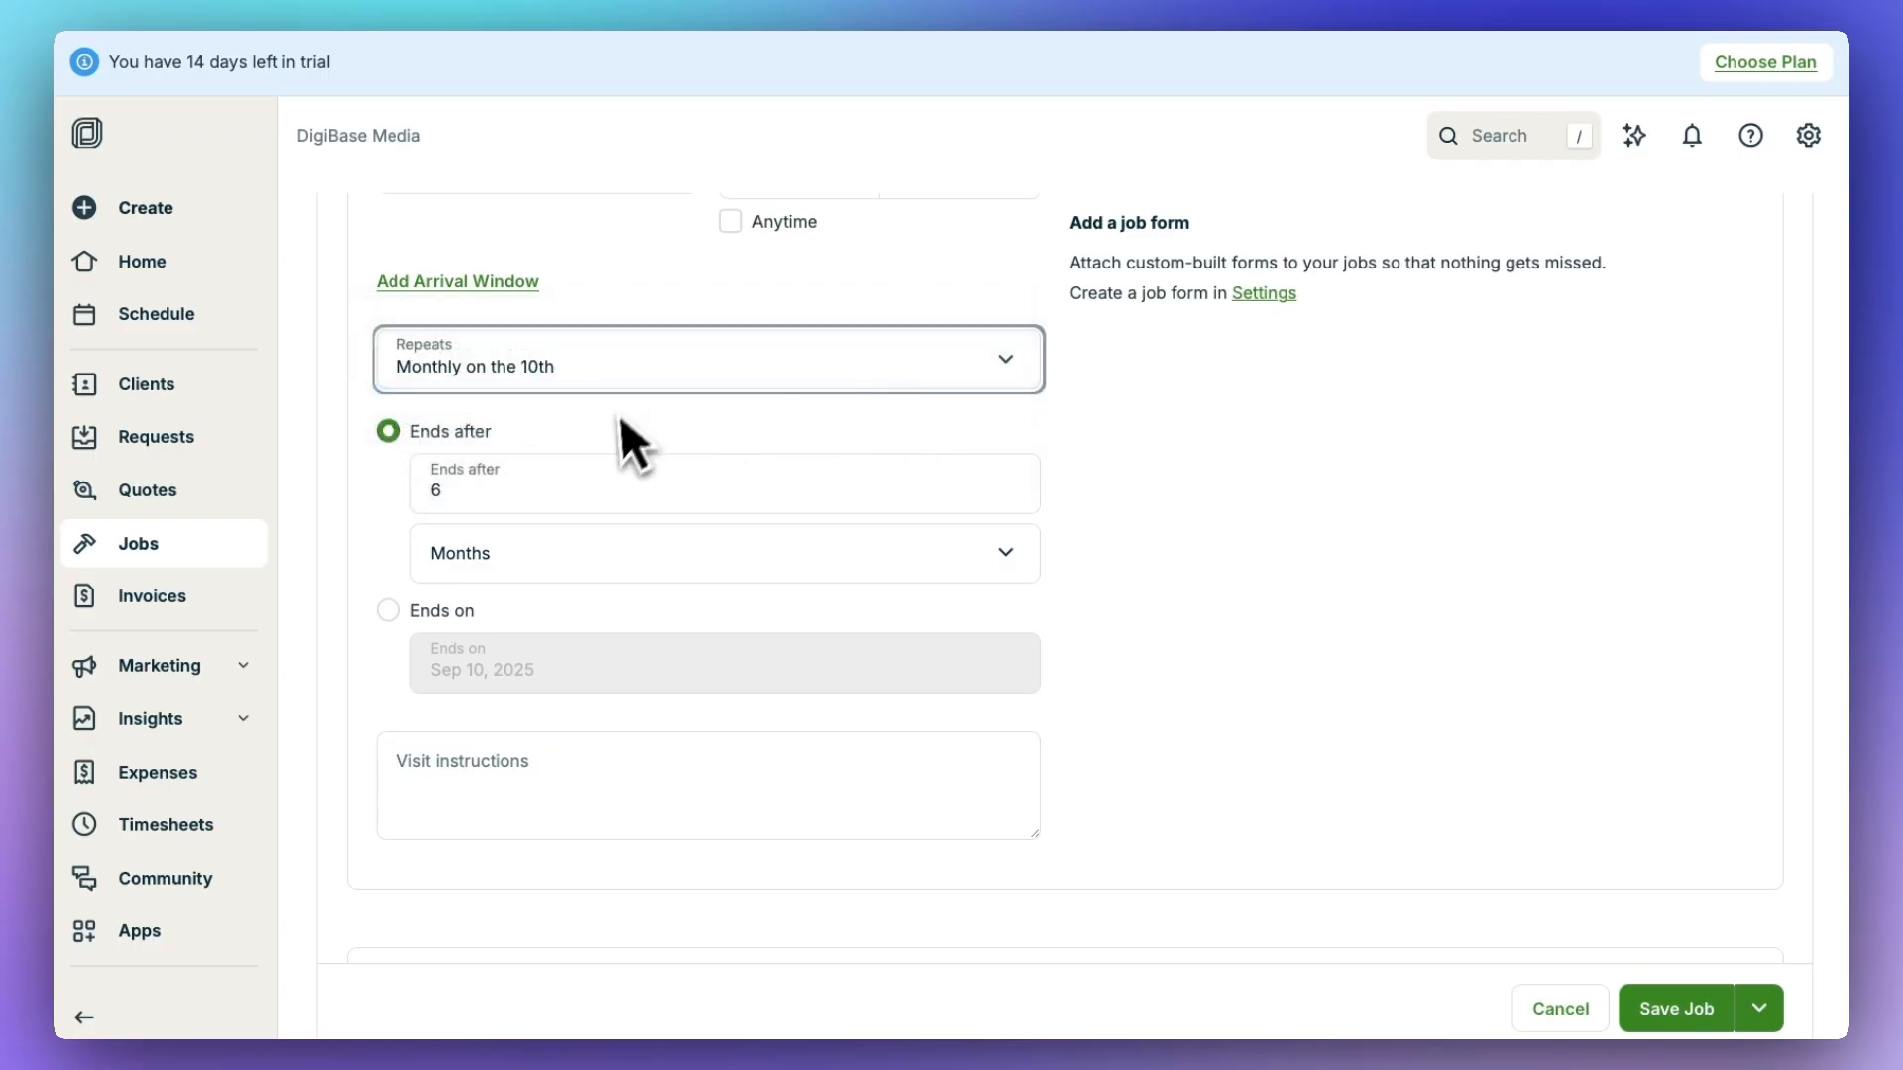
{"action": "scroll", "coordinate": [661, 444], "scroll_direction": "down", "scroll_amount": 1}
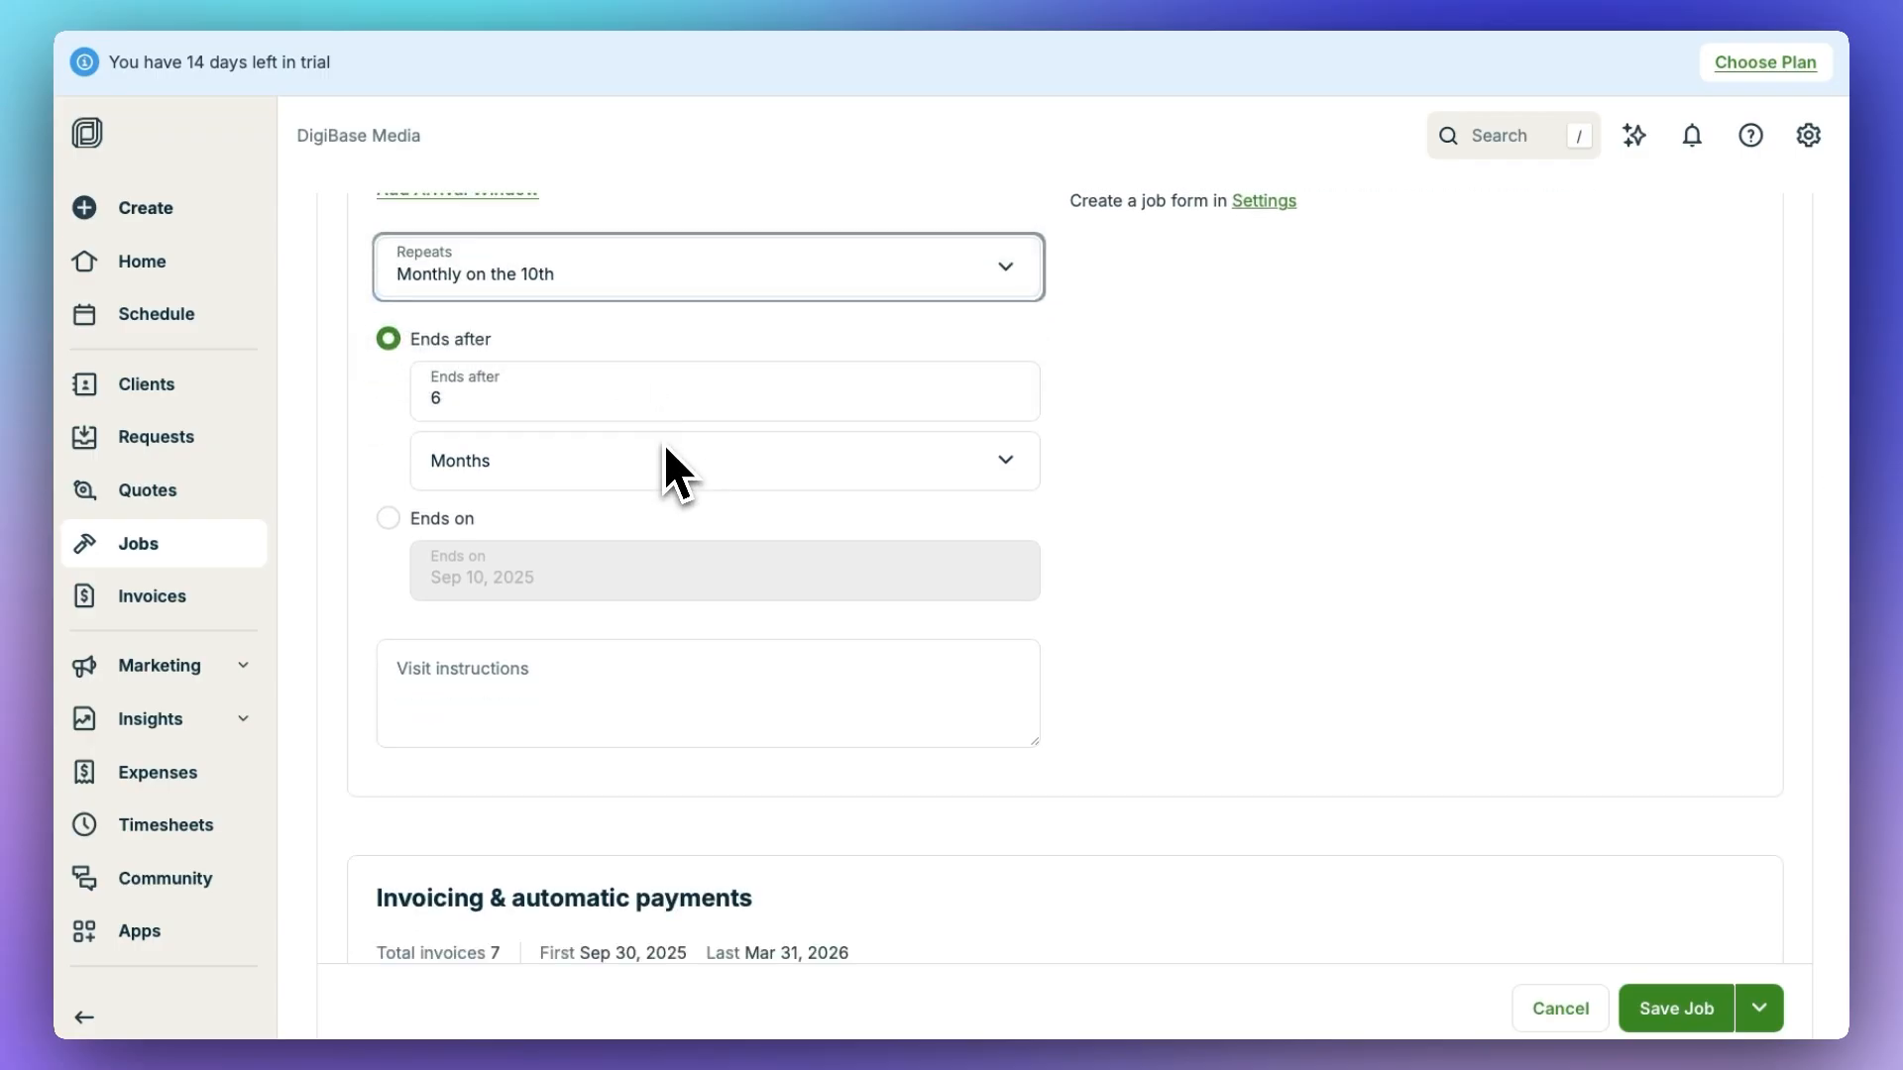
{"action": "scroll", "coordinate": [665, 448], "scroll_direction": "down", "scroll_amount": 4}
{"action": "scroll", "coordinate": [664, 447], "scroll_direction": "down", "scroll_amount": 2}
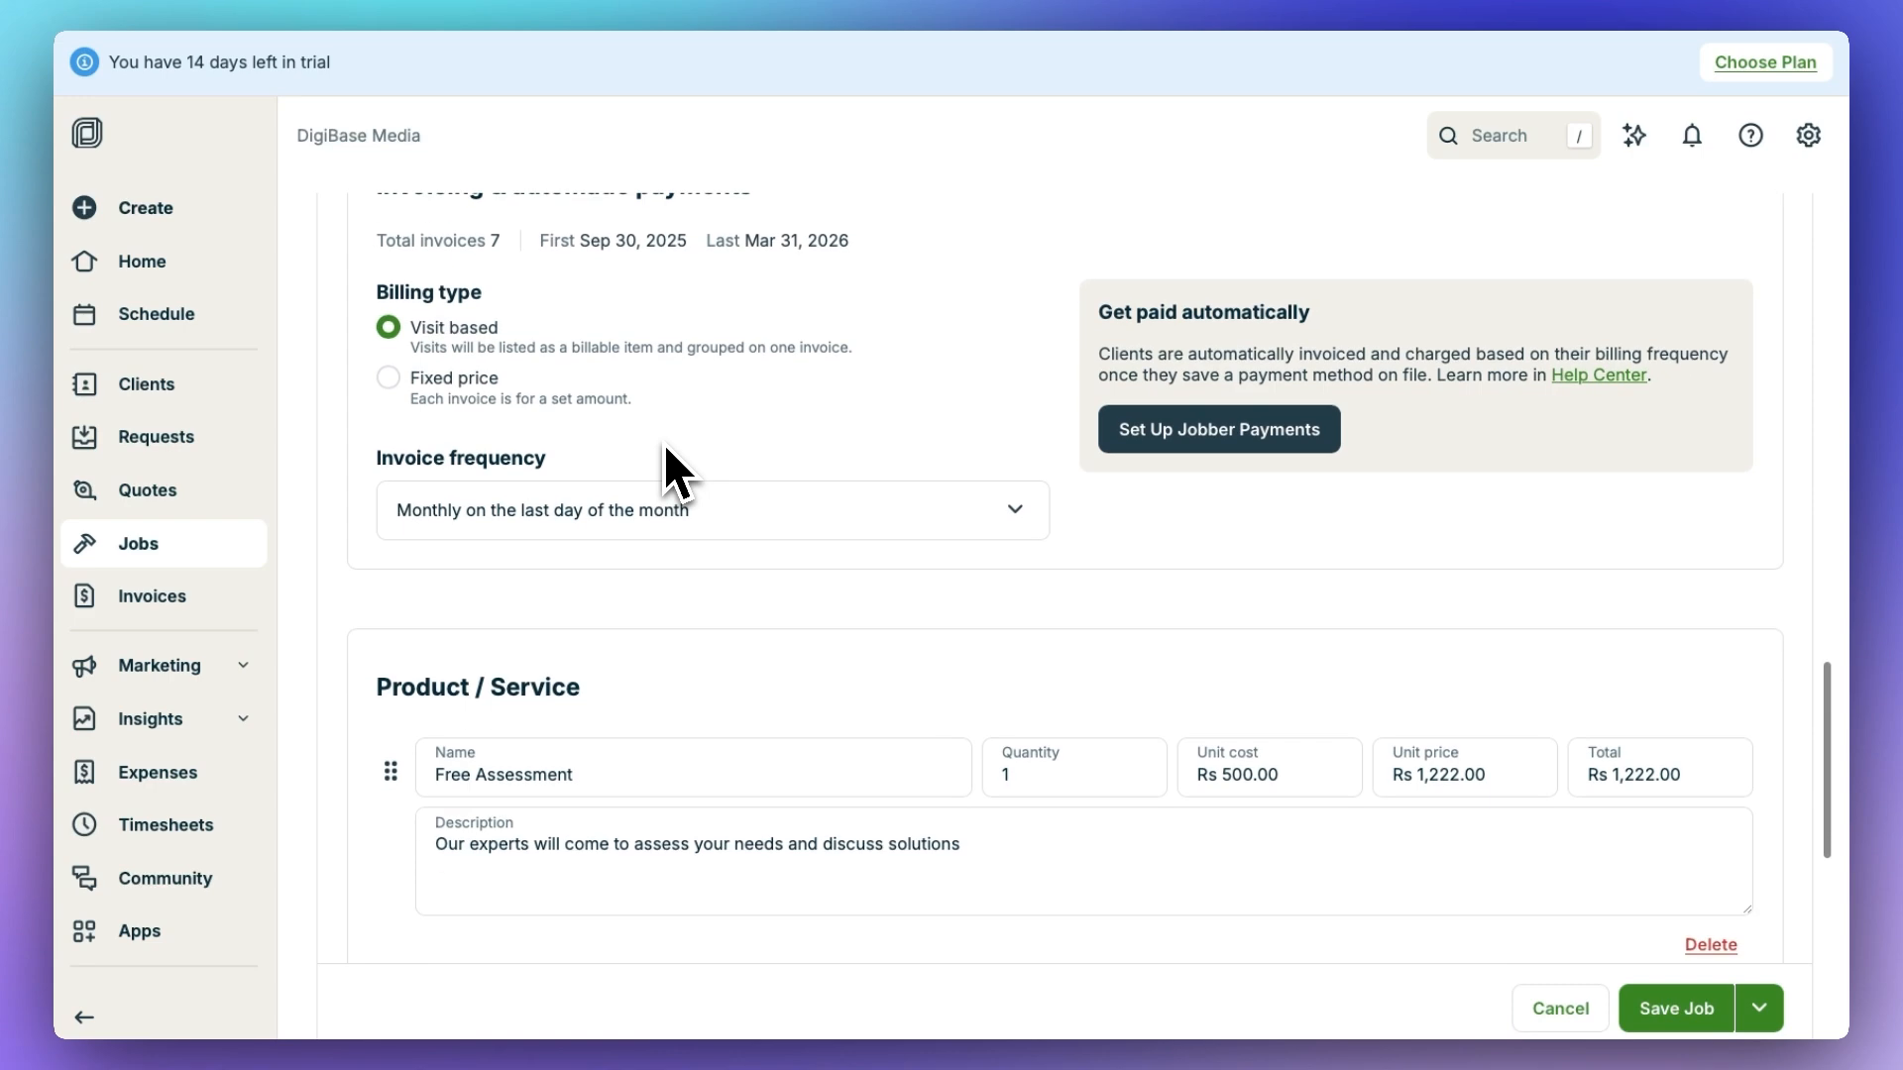
Assign the listed team member to the job's visits and enable emailing the team about the assignment.
{"action": "scroll", "coordinate": [665, 448], "scroll_direction": "up", "scroll_amount": 10}
{"action": "scroll", "coordinate": [663, 444], "scroll_direction": "down", "scroll_amount": 8}
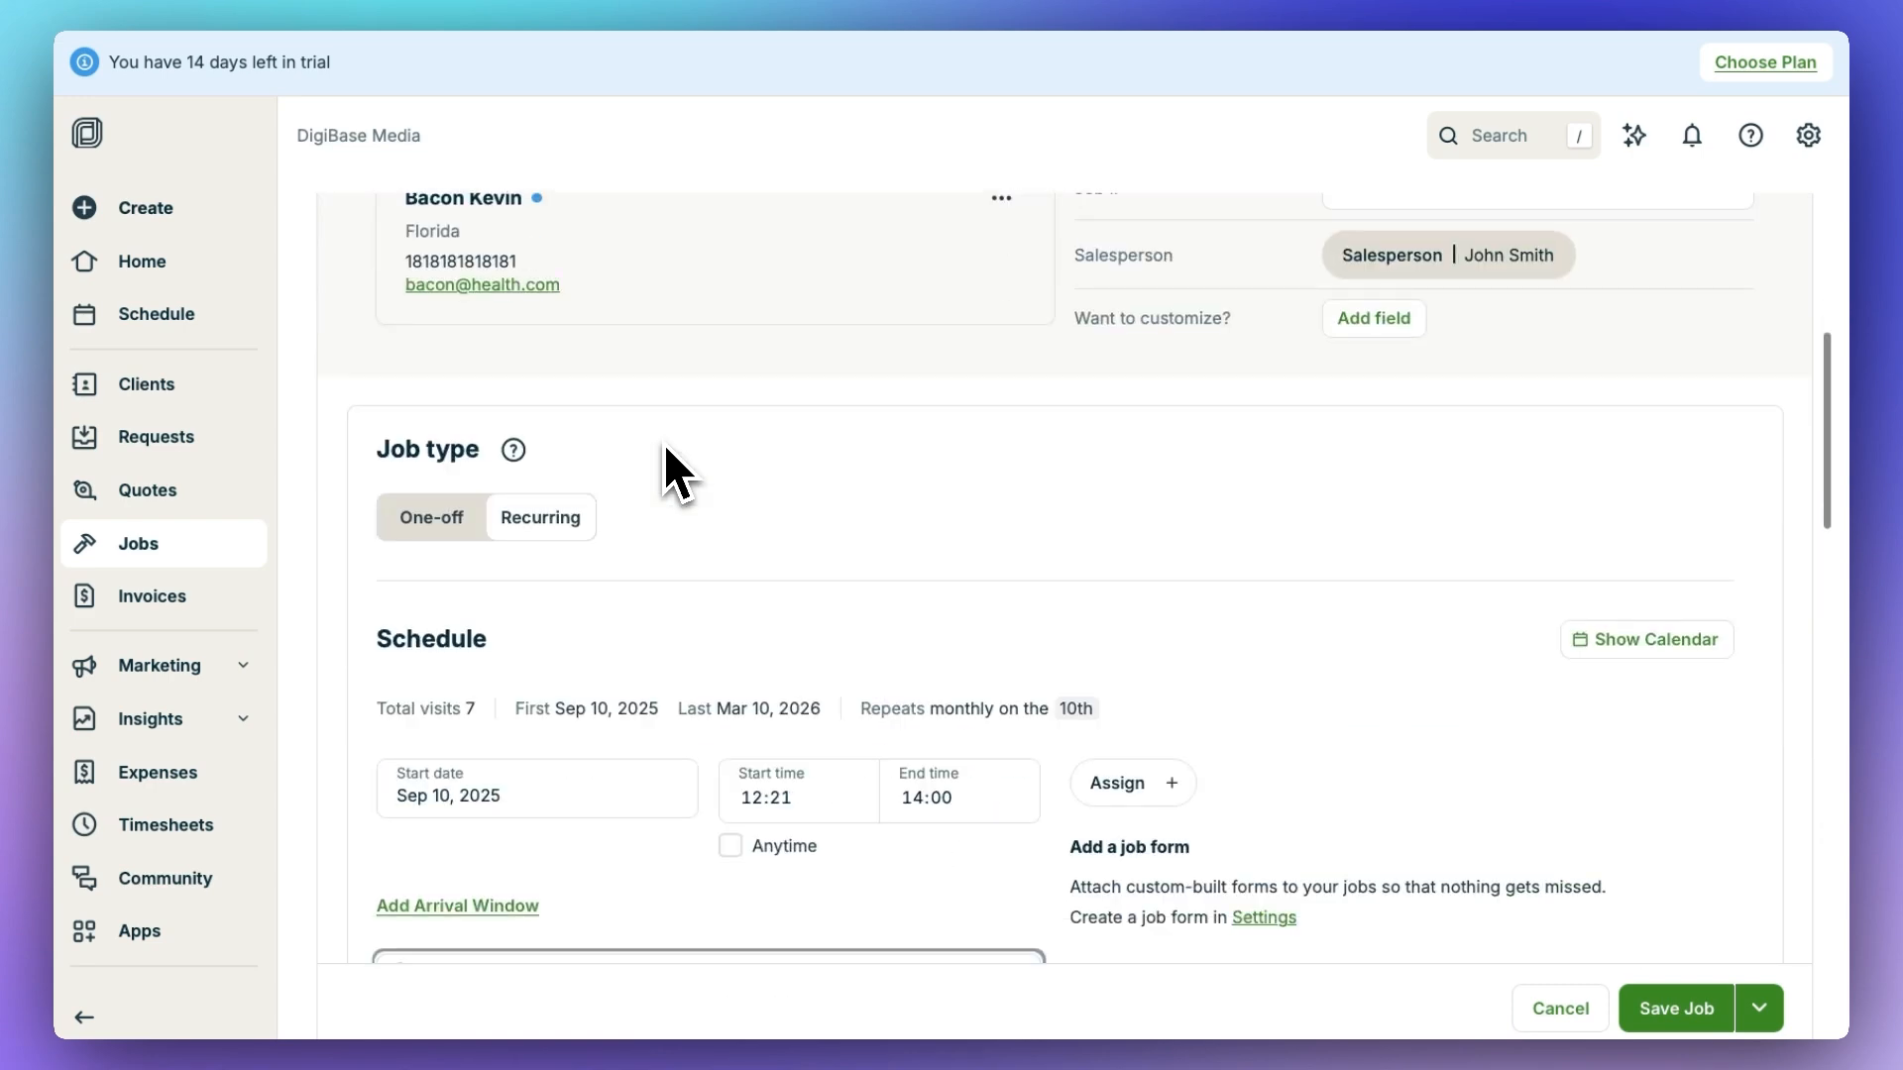
{"action": "left_click", "coordinate": [1167, 346]}
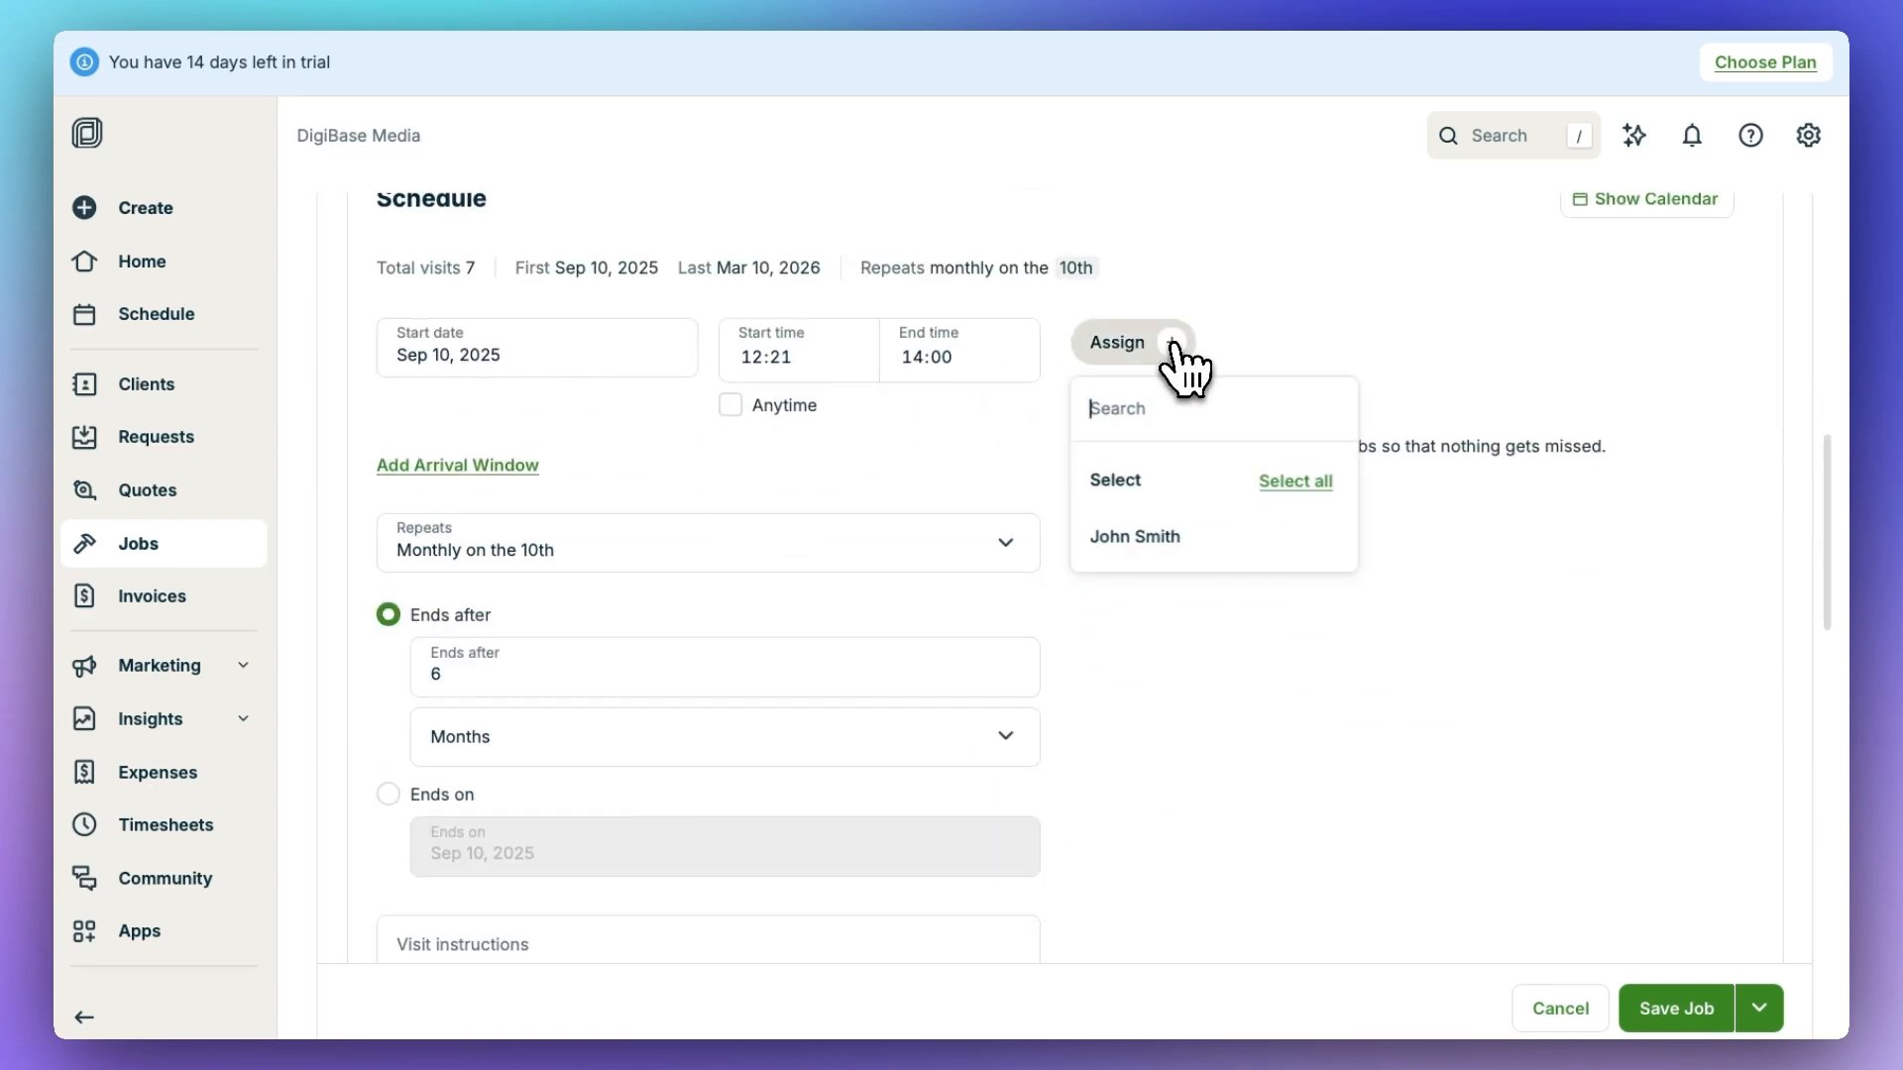
{"action": "left_click", "coordinate": [1211, 545]}
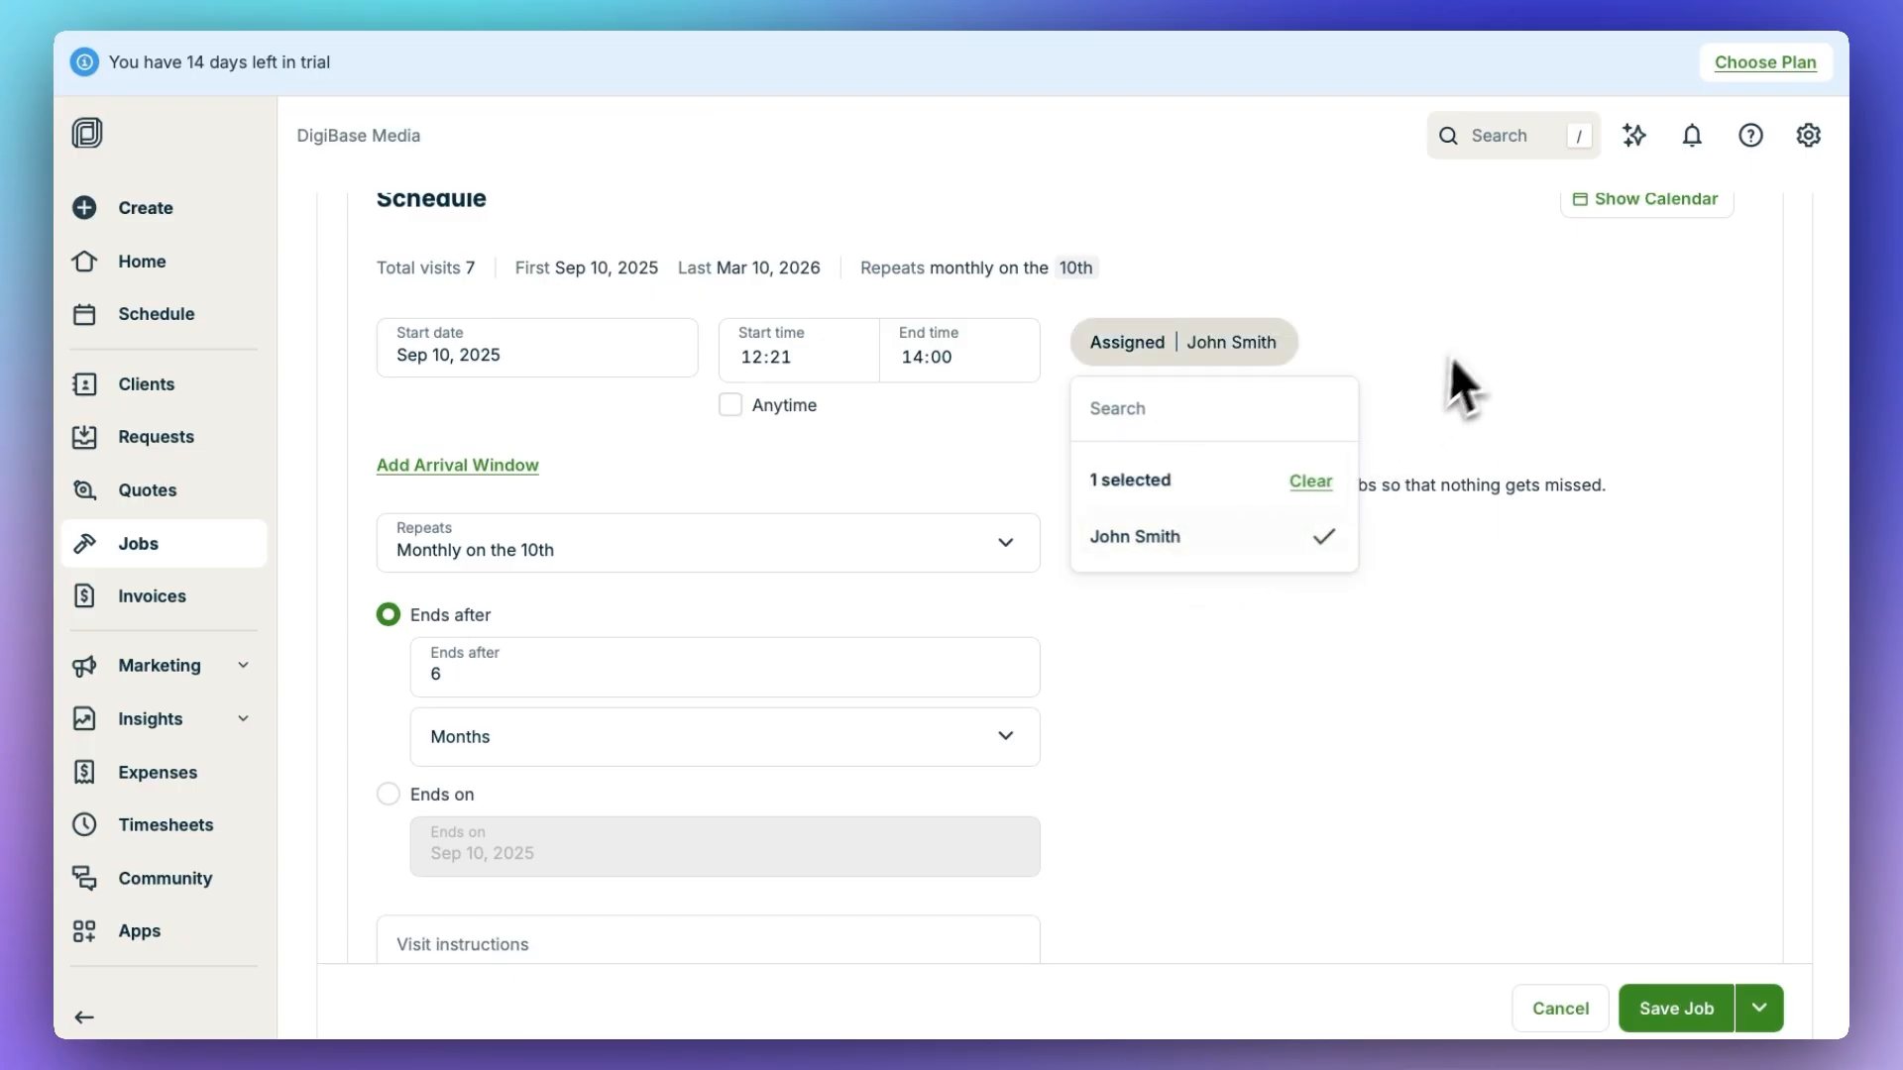
{"action": "left_click", "coordinate": [1474, 337]}
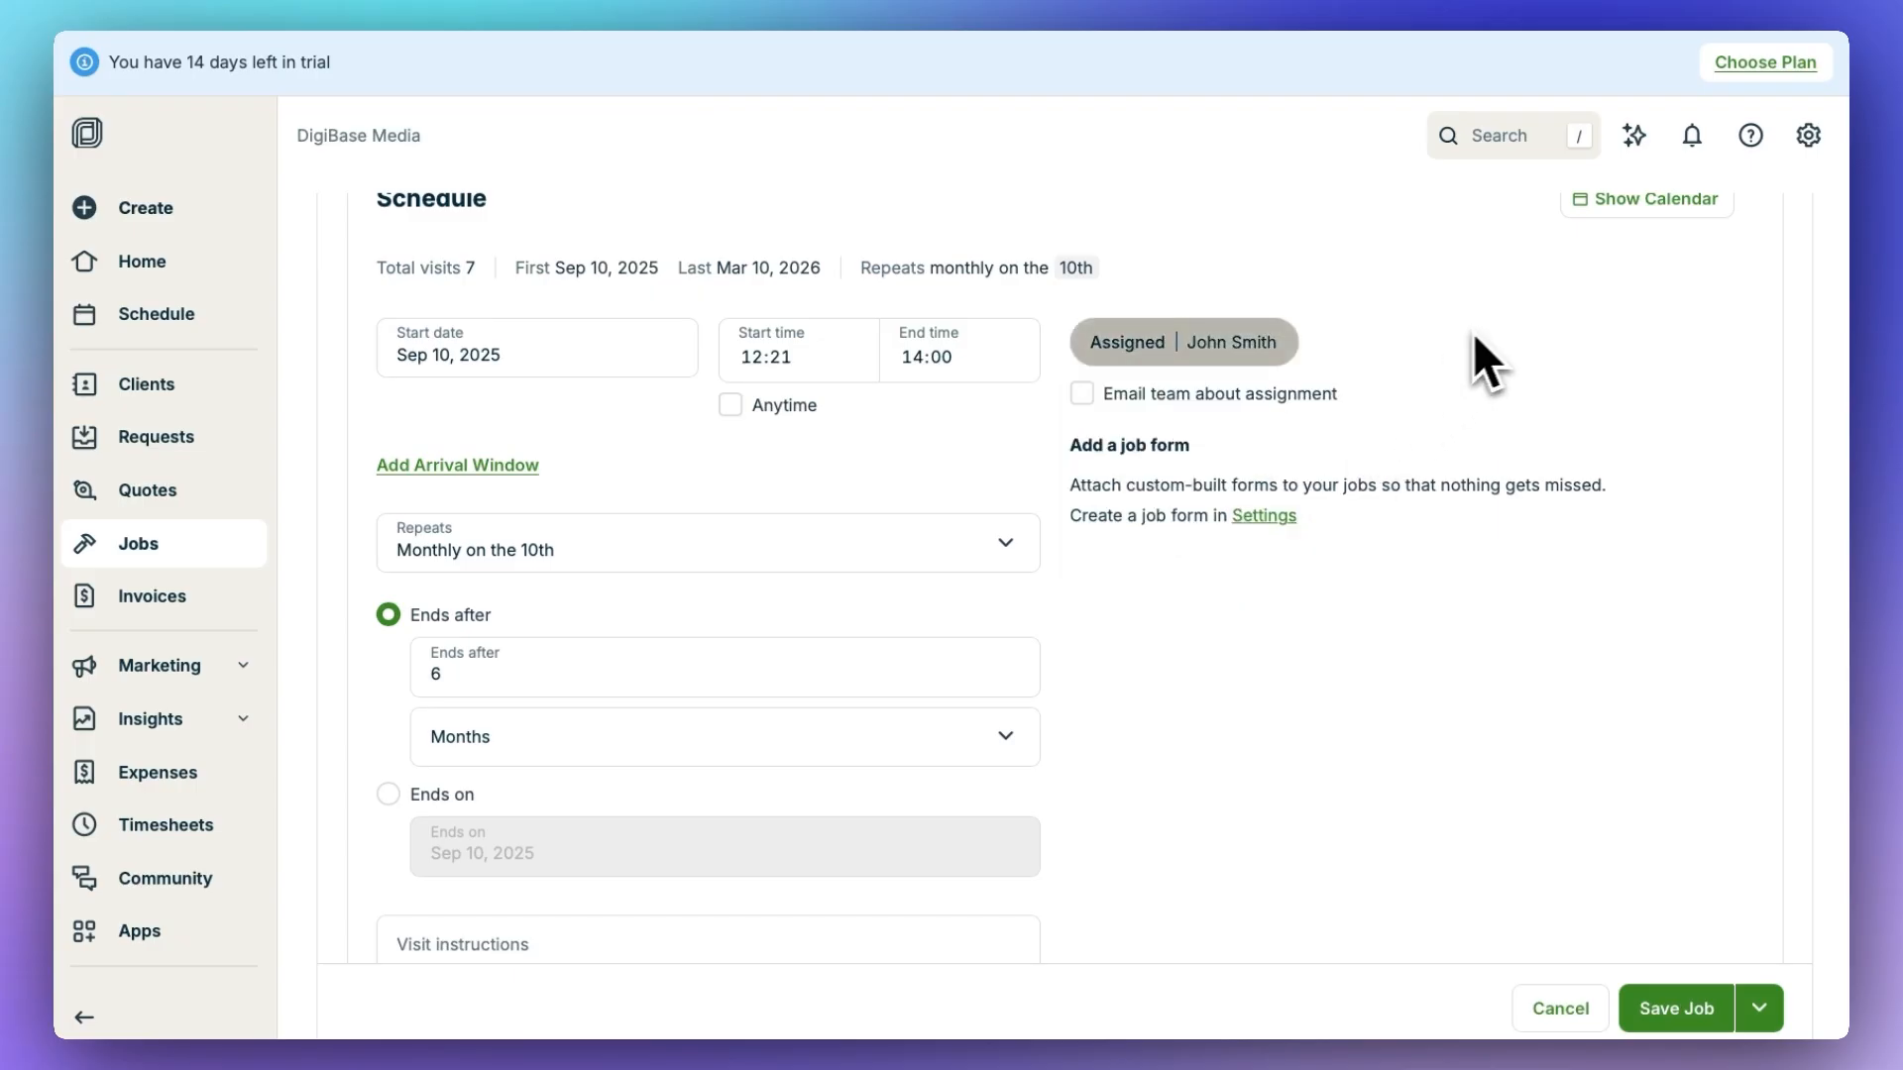
{"action": "left_click", "coordinate": [1083, 395]}
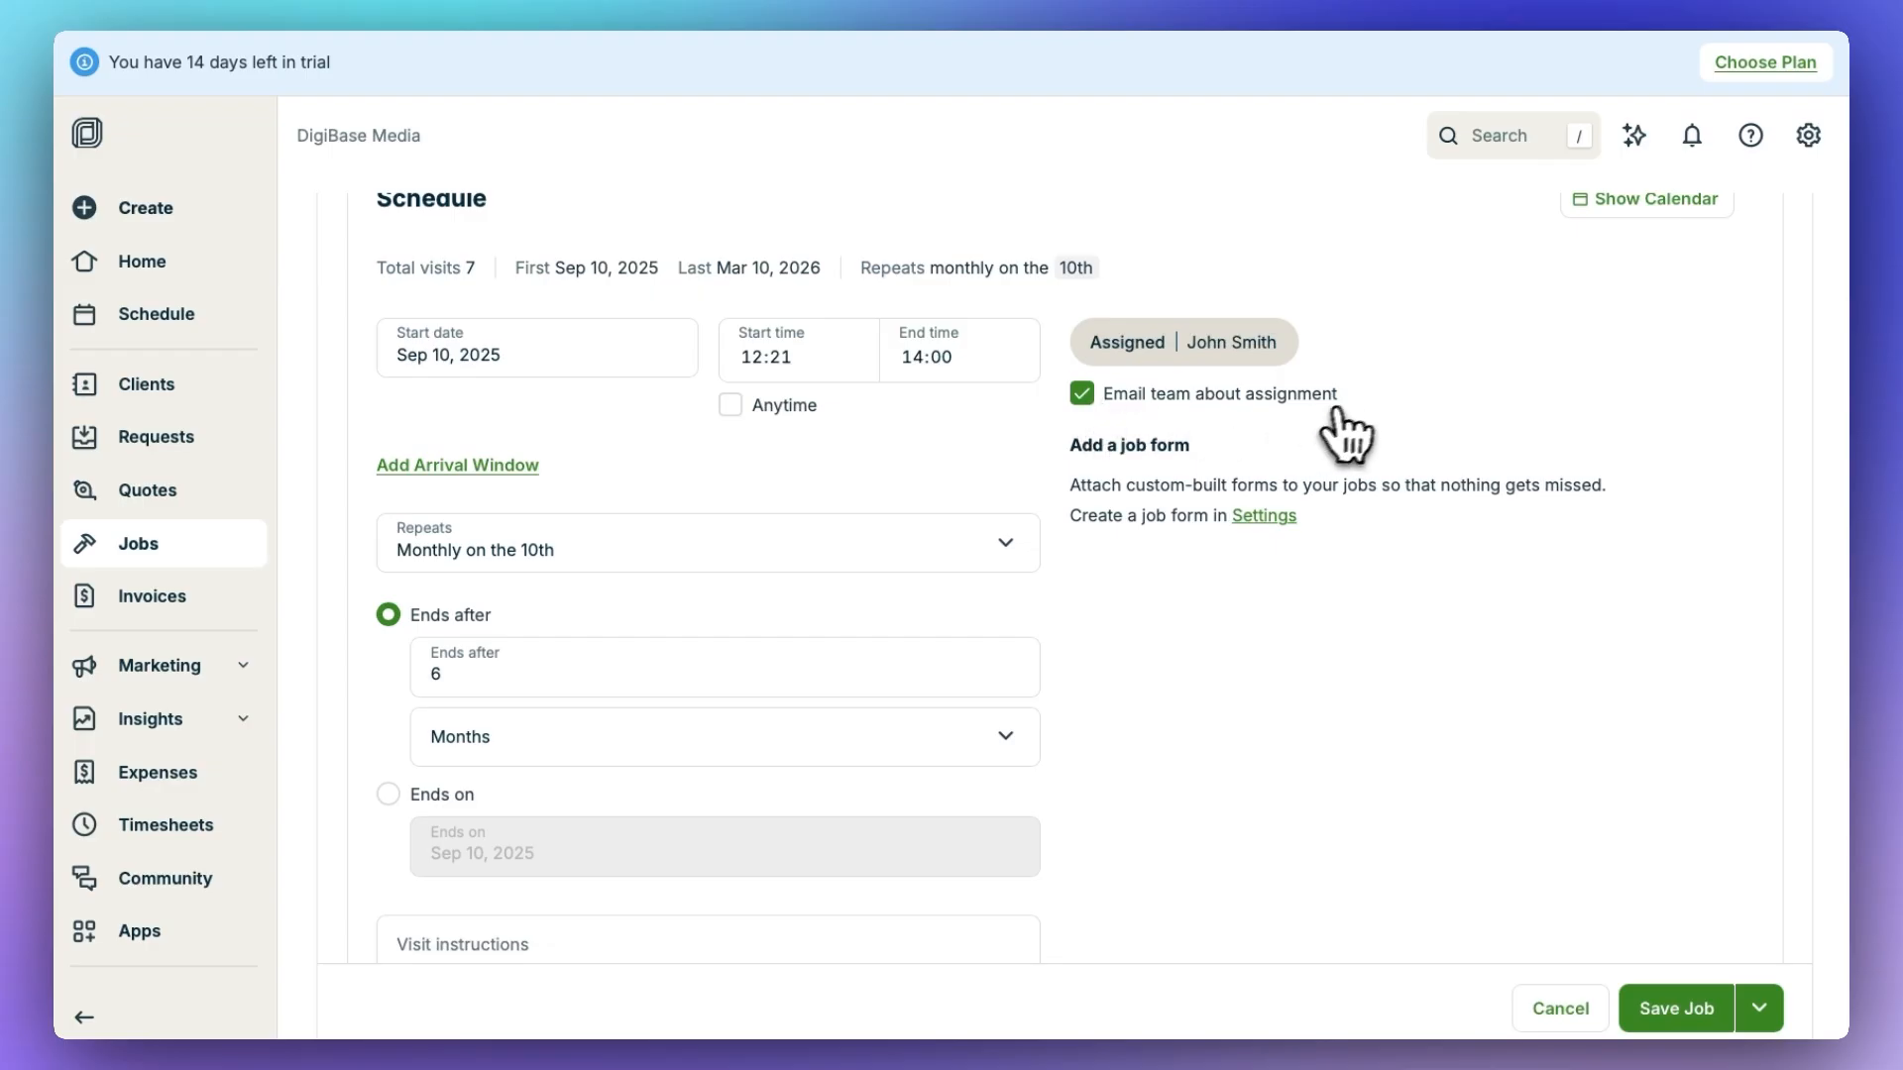
Review the job's schedule, billing type, invoice frequency, line item and deposit, and the additional save options.
{"action": "scroll", "coordinate": [1323, 443], "scroll_direction": "up", "scroll_amount": 2}
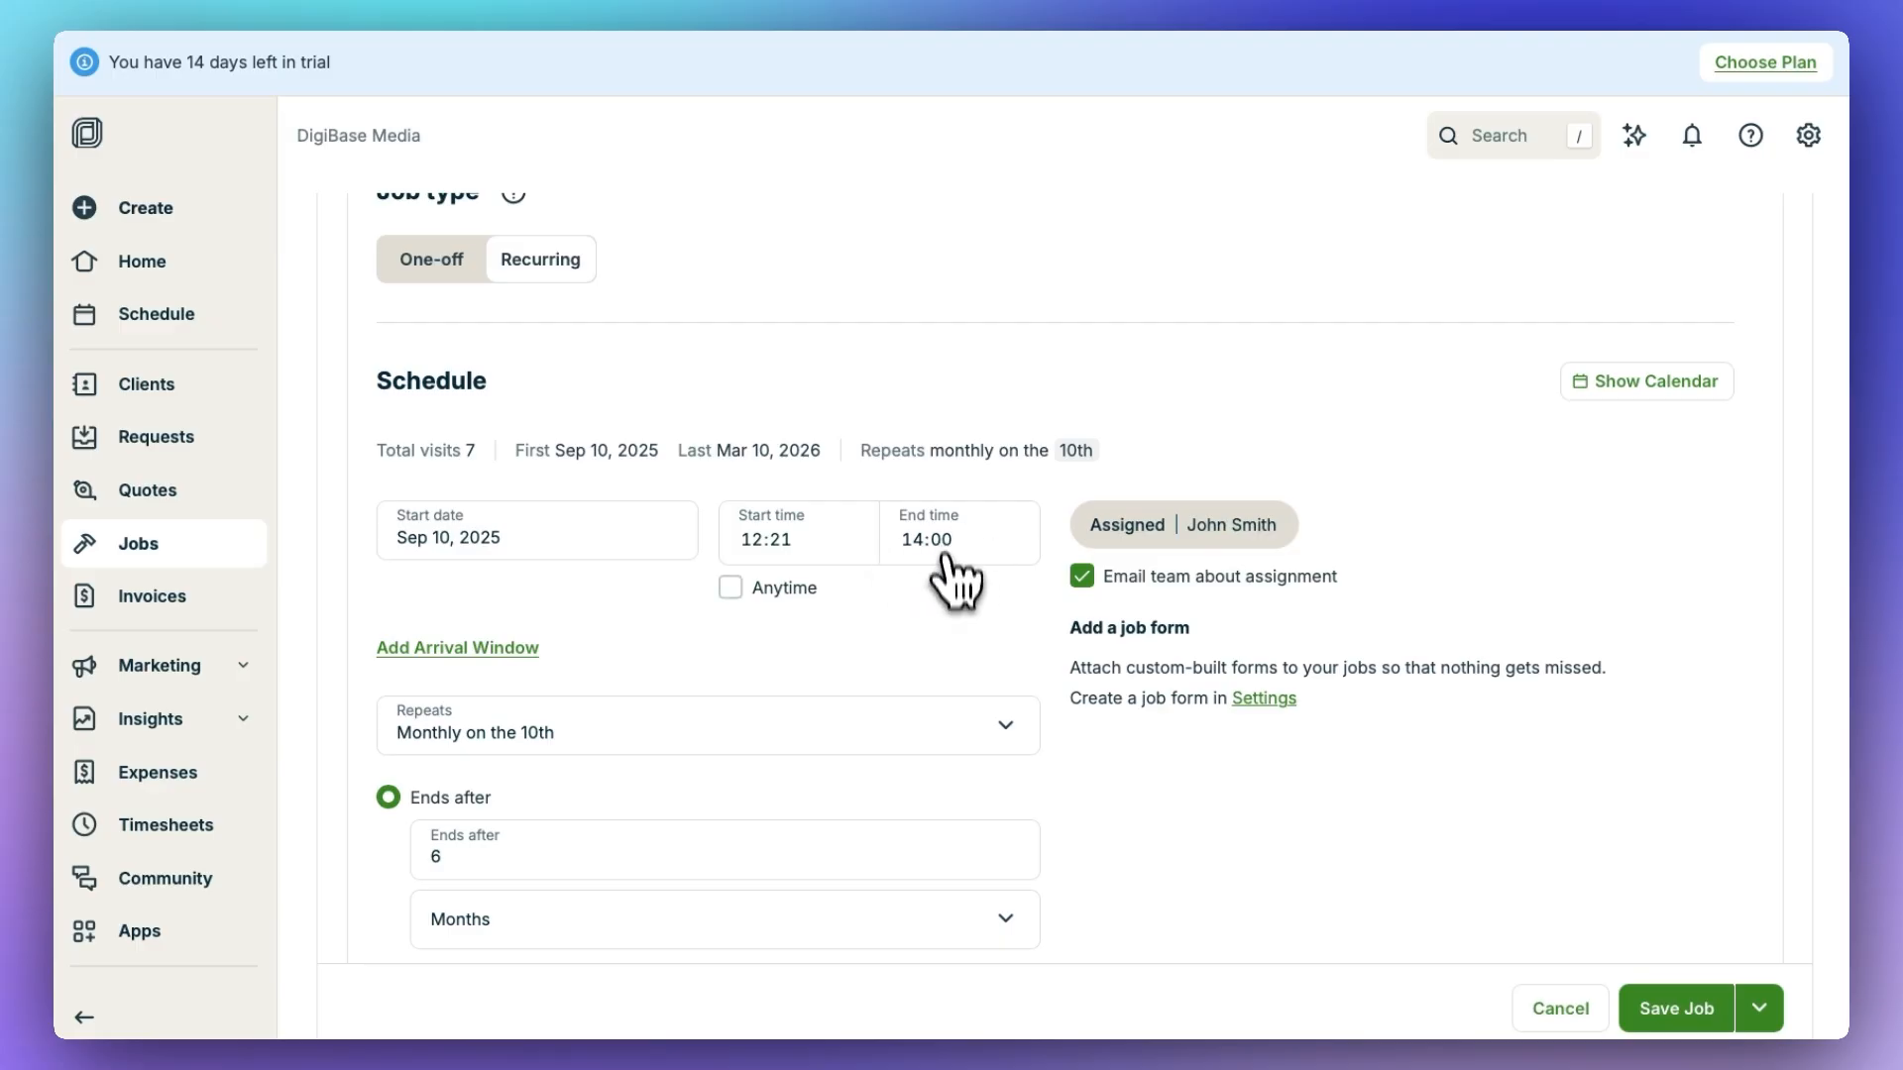
{"action": "scroll", "coordinate": [951, 694], "scroll_direction": "down", "scroll_amount": 2}
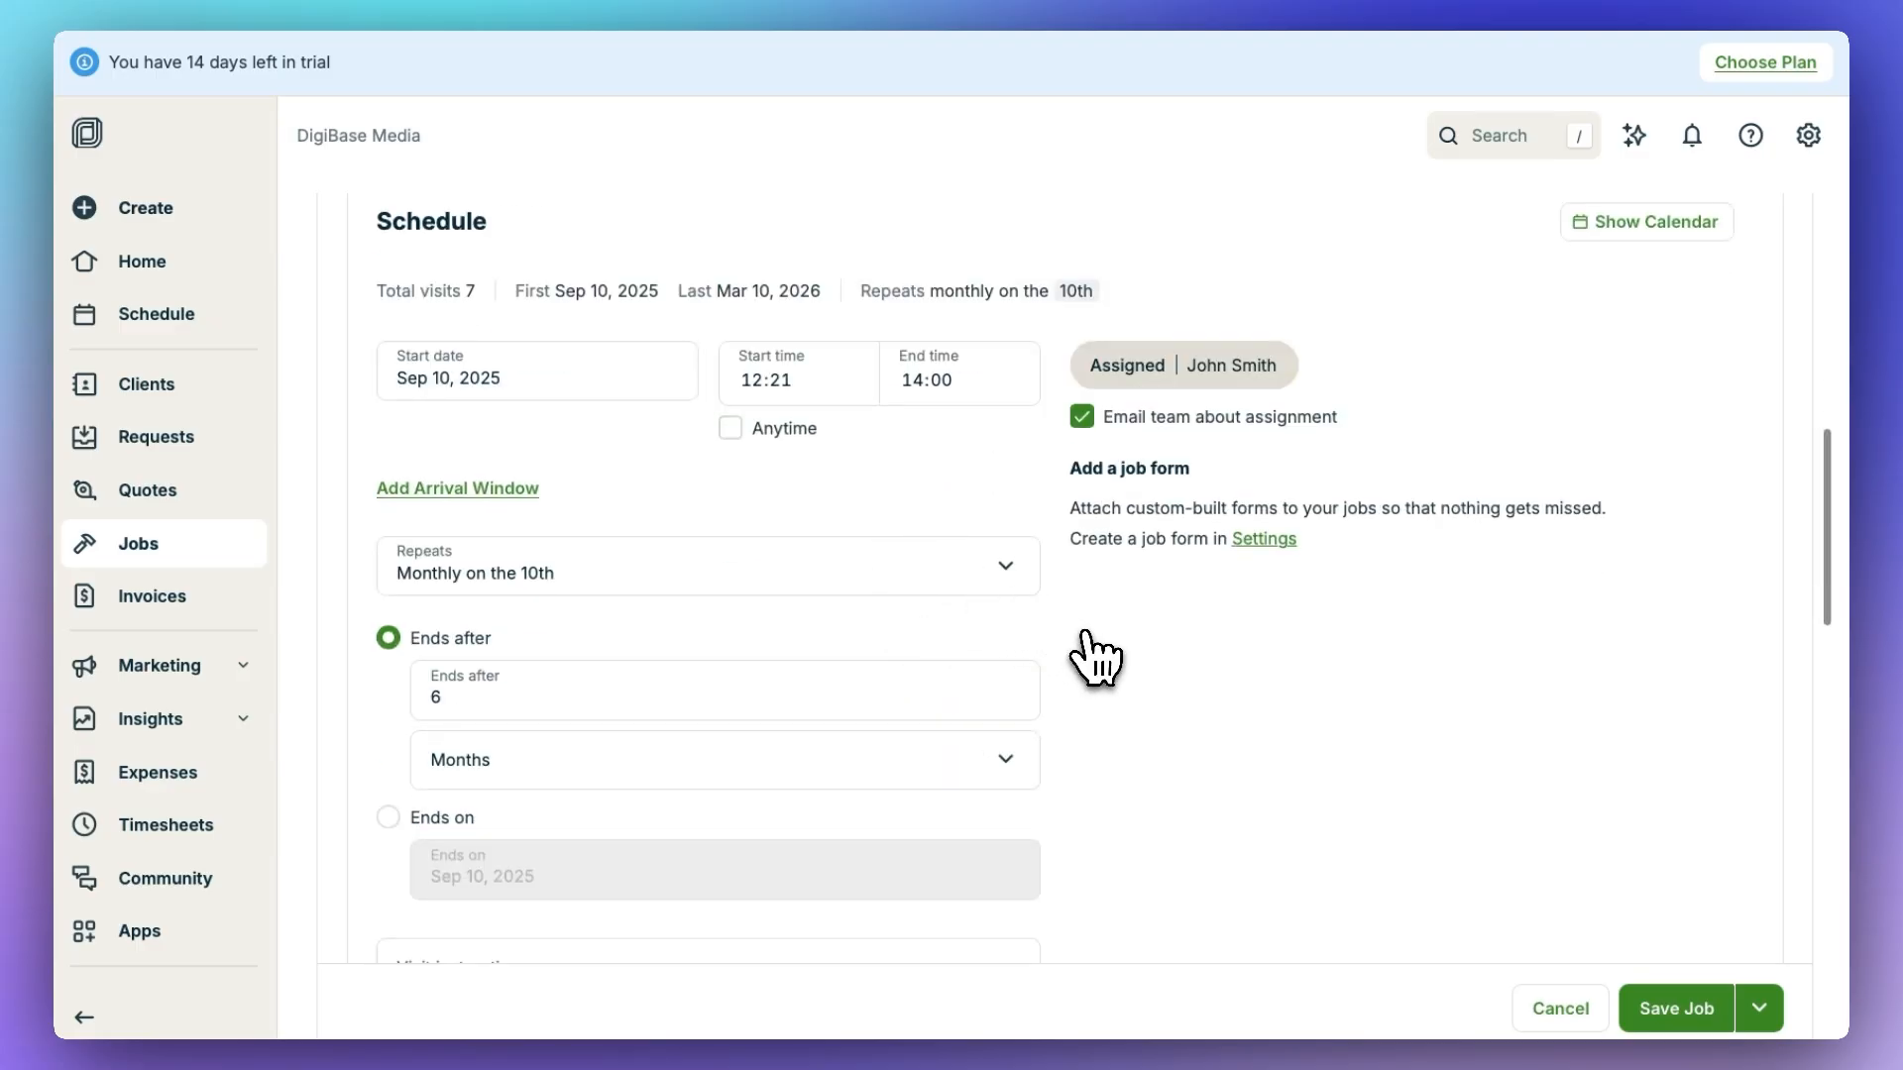
{"action": "scroll", "coordinate": [1087, 650], "scroll_direction": "down", "scroll_amount": 10}
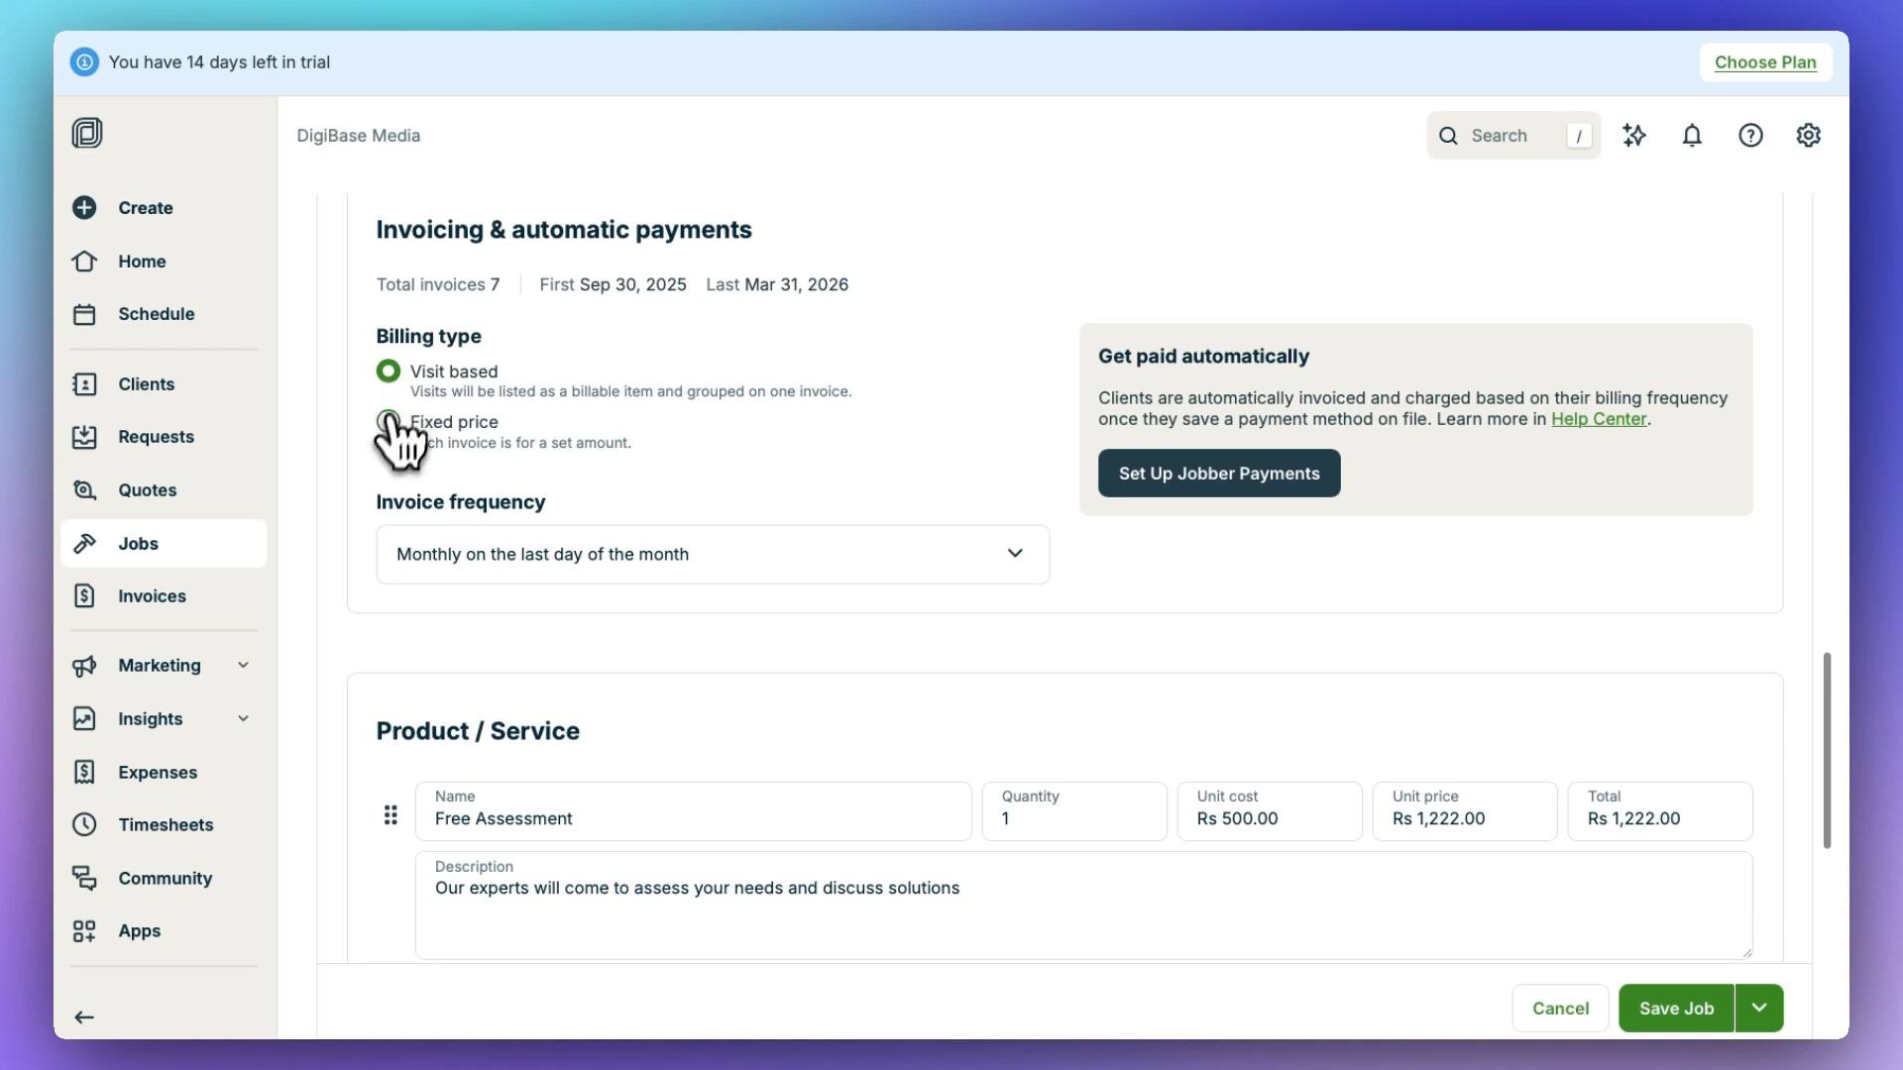
{"action": "scroll", "coordinate": [715, 428], "scroll_direction": "down", "scroll_amount": 3}
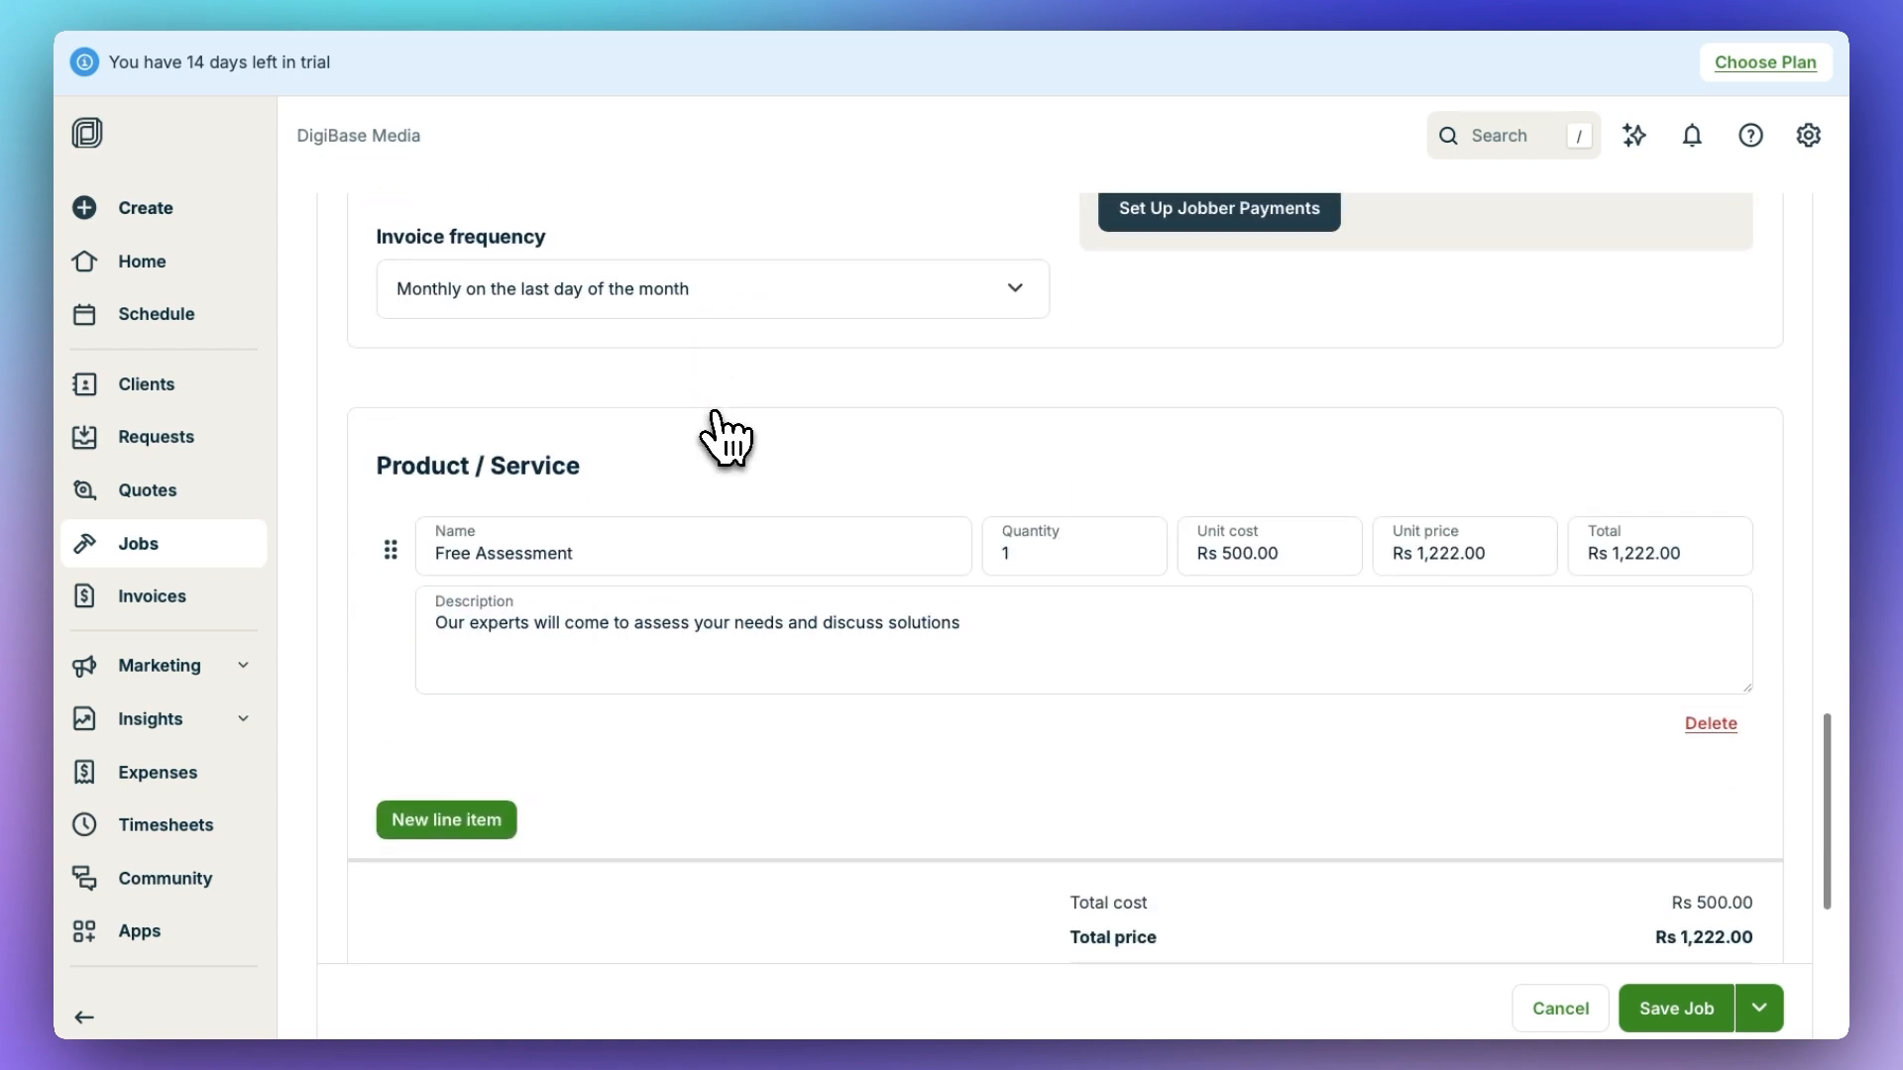
{"action": "scroll", "coordinate": [715, 428], "scroll_direction": "down", "scroll_amount": 3}
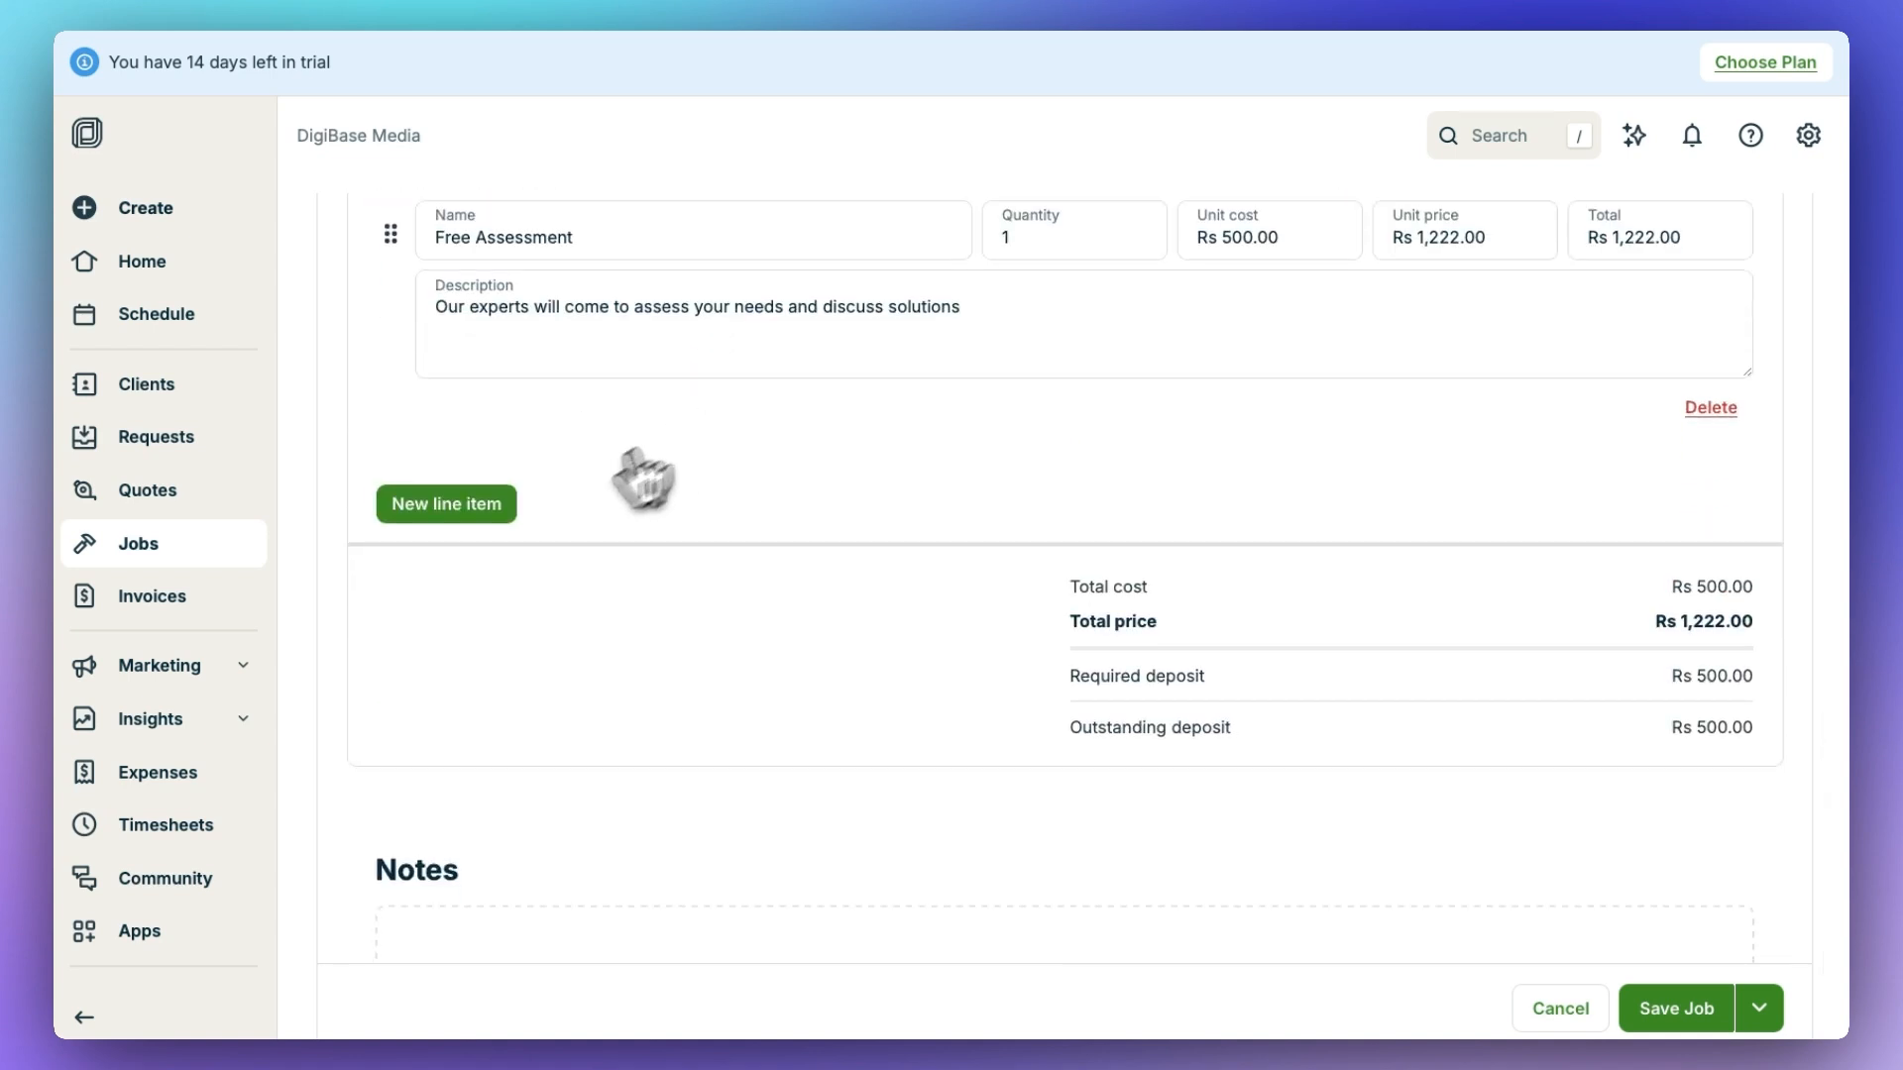
{"action": "left_click", "coordinate": [1761, 1007]}
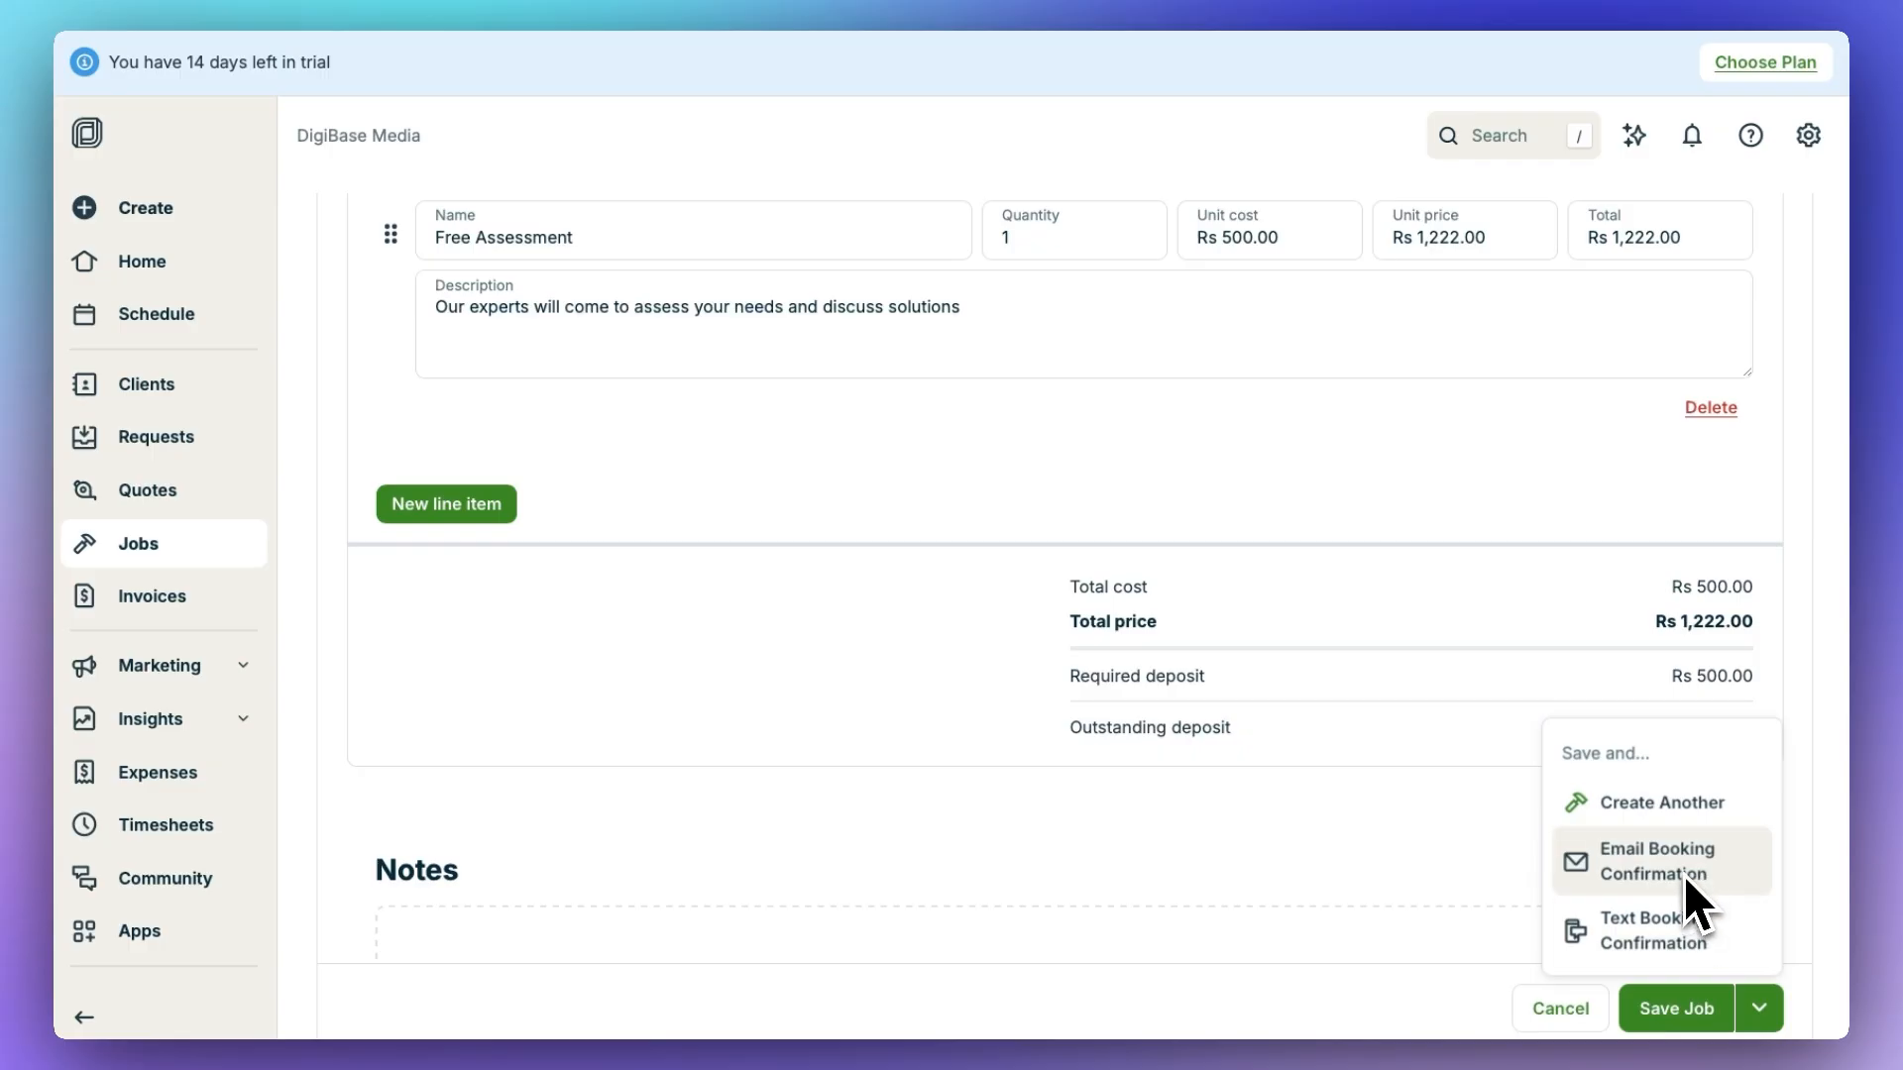
{"action": "left_click", "coordinate": [1486, 876]}
{"action": "scroll", "coordinate": [1488, 878], "scroll_direction": "down", "scroll_amount": 3}
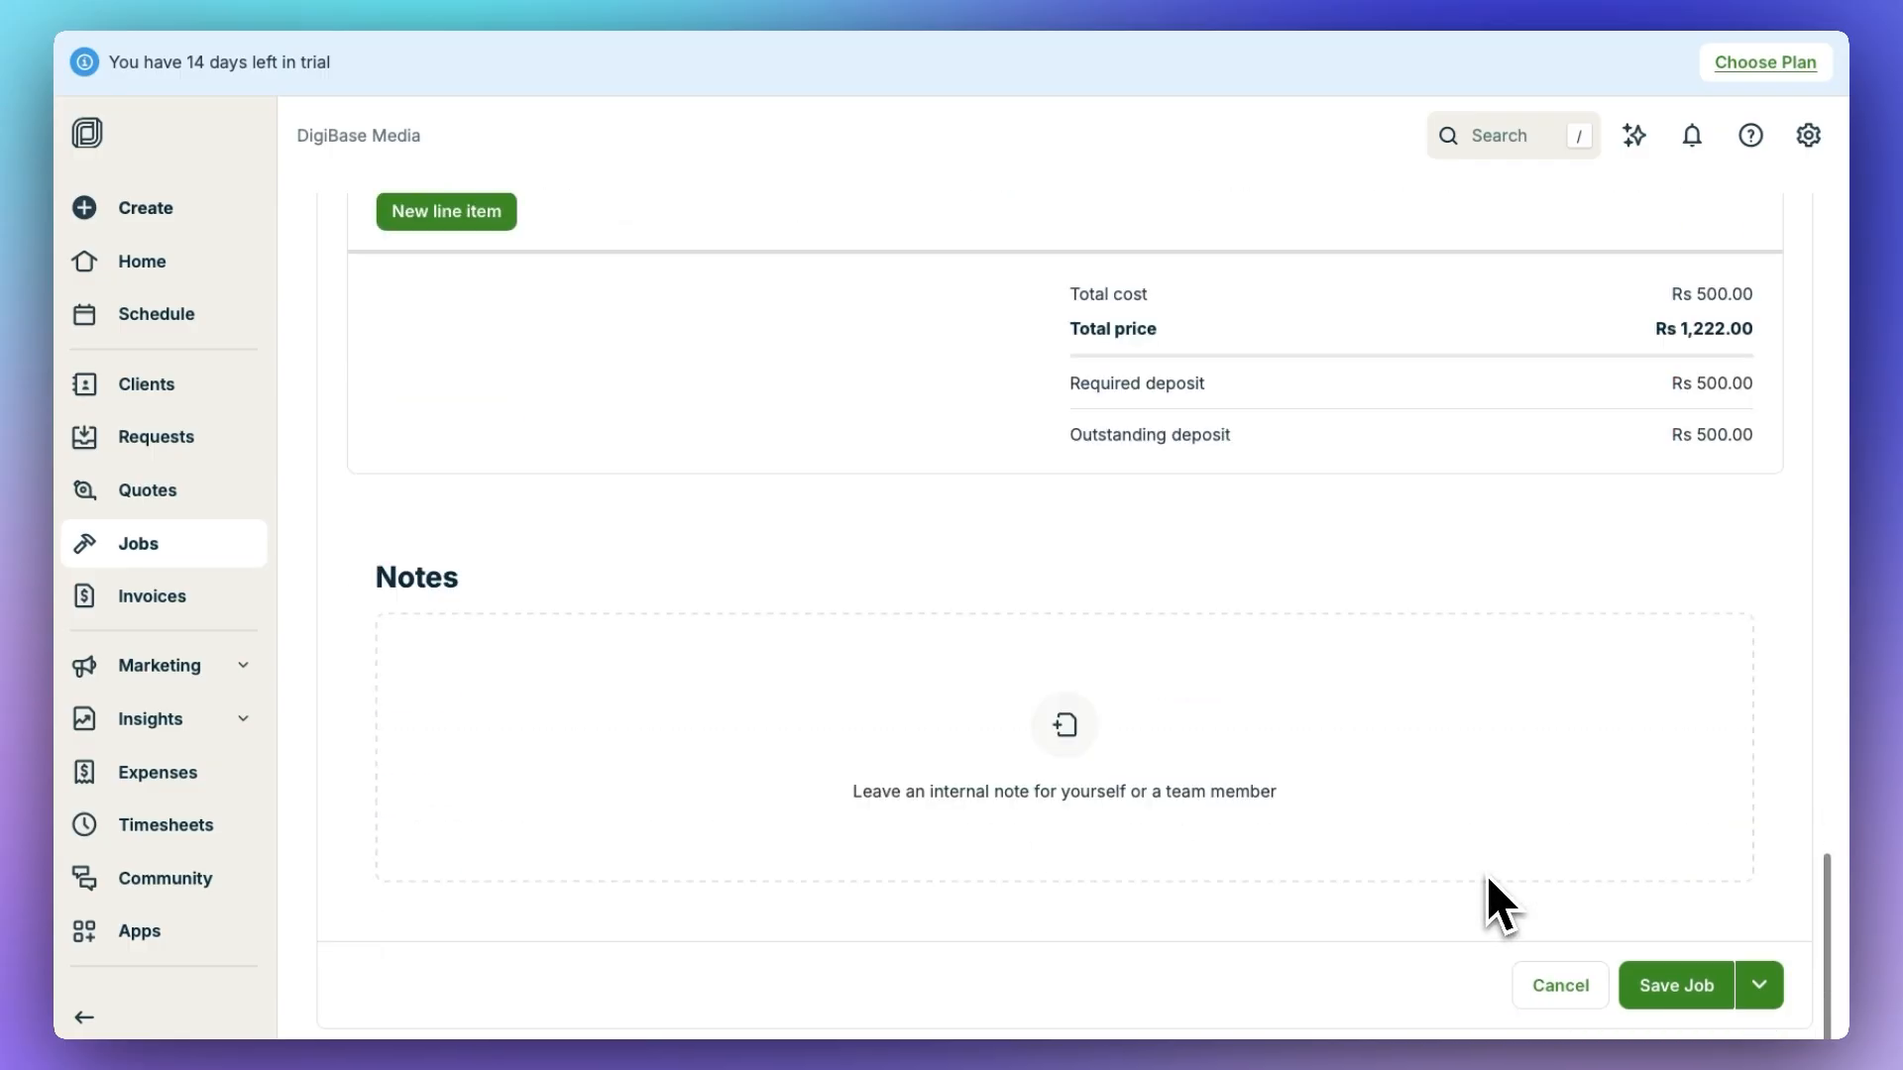
Try to save the Engine Detailing job.
{"action": "left_click", "coordinate": [1673, 987]}
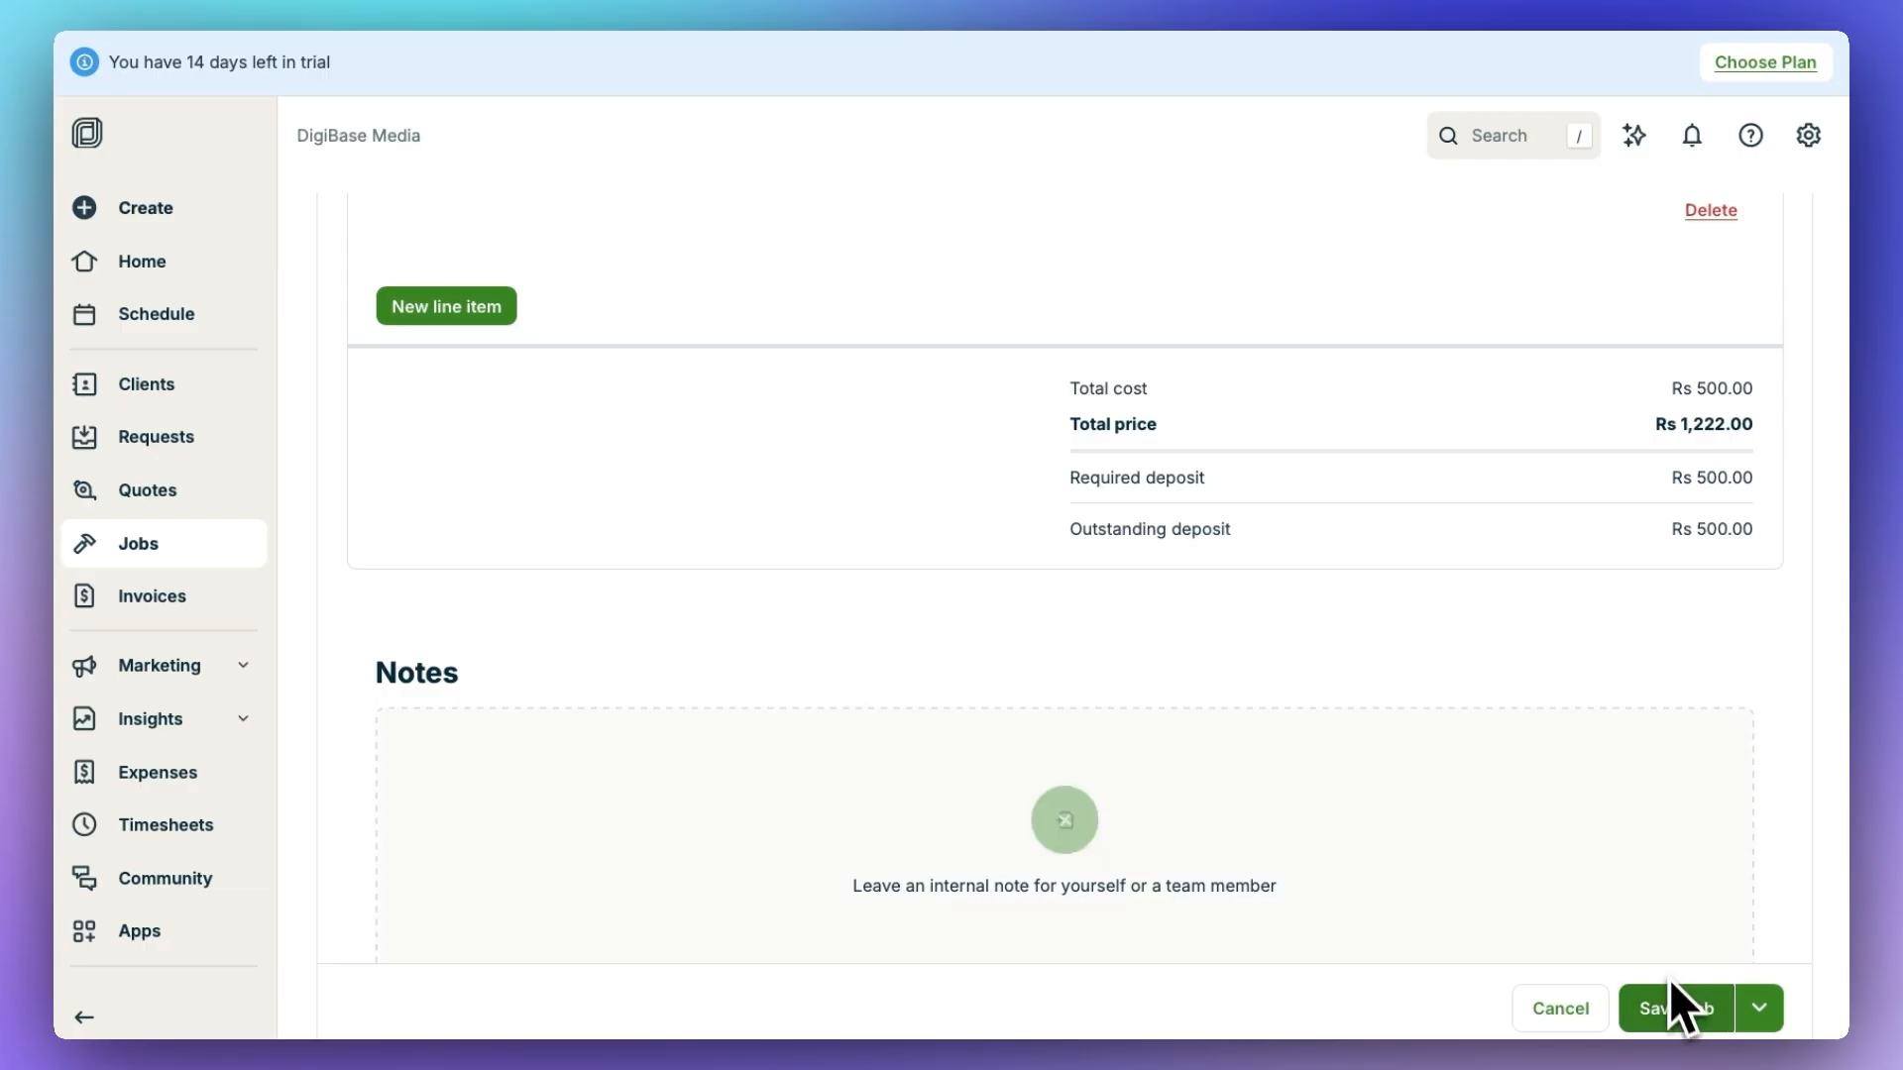
{"action": "left_click", "coordinate": [1759, 1008]}
{"action": "left_click", "coordinate": [1758, 1009]}
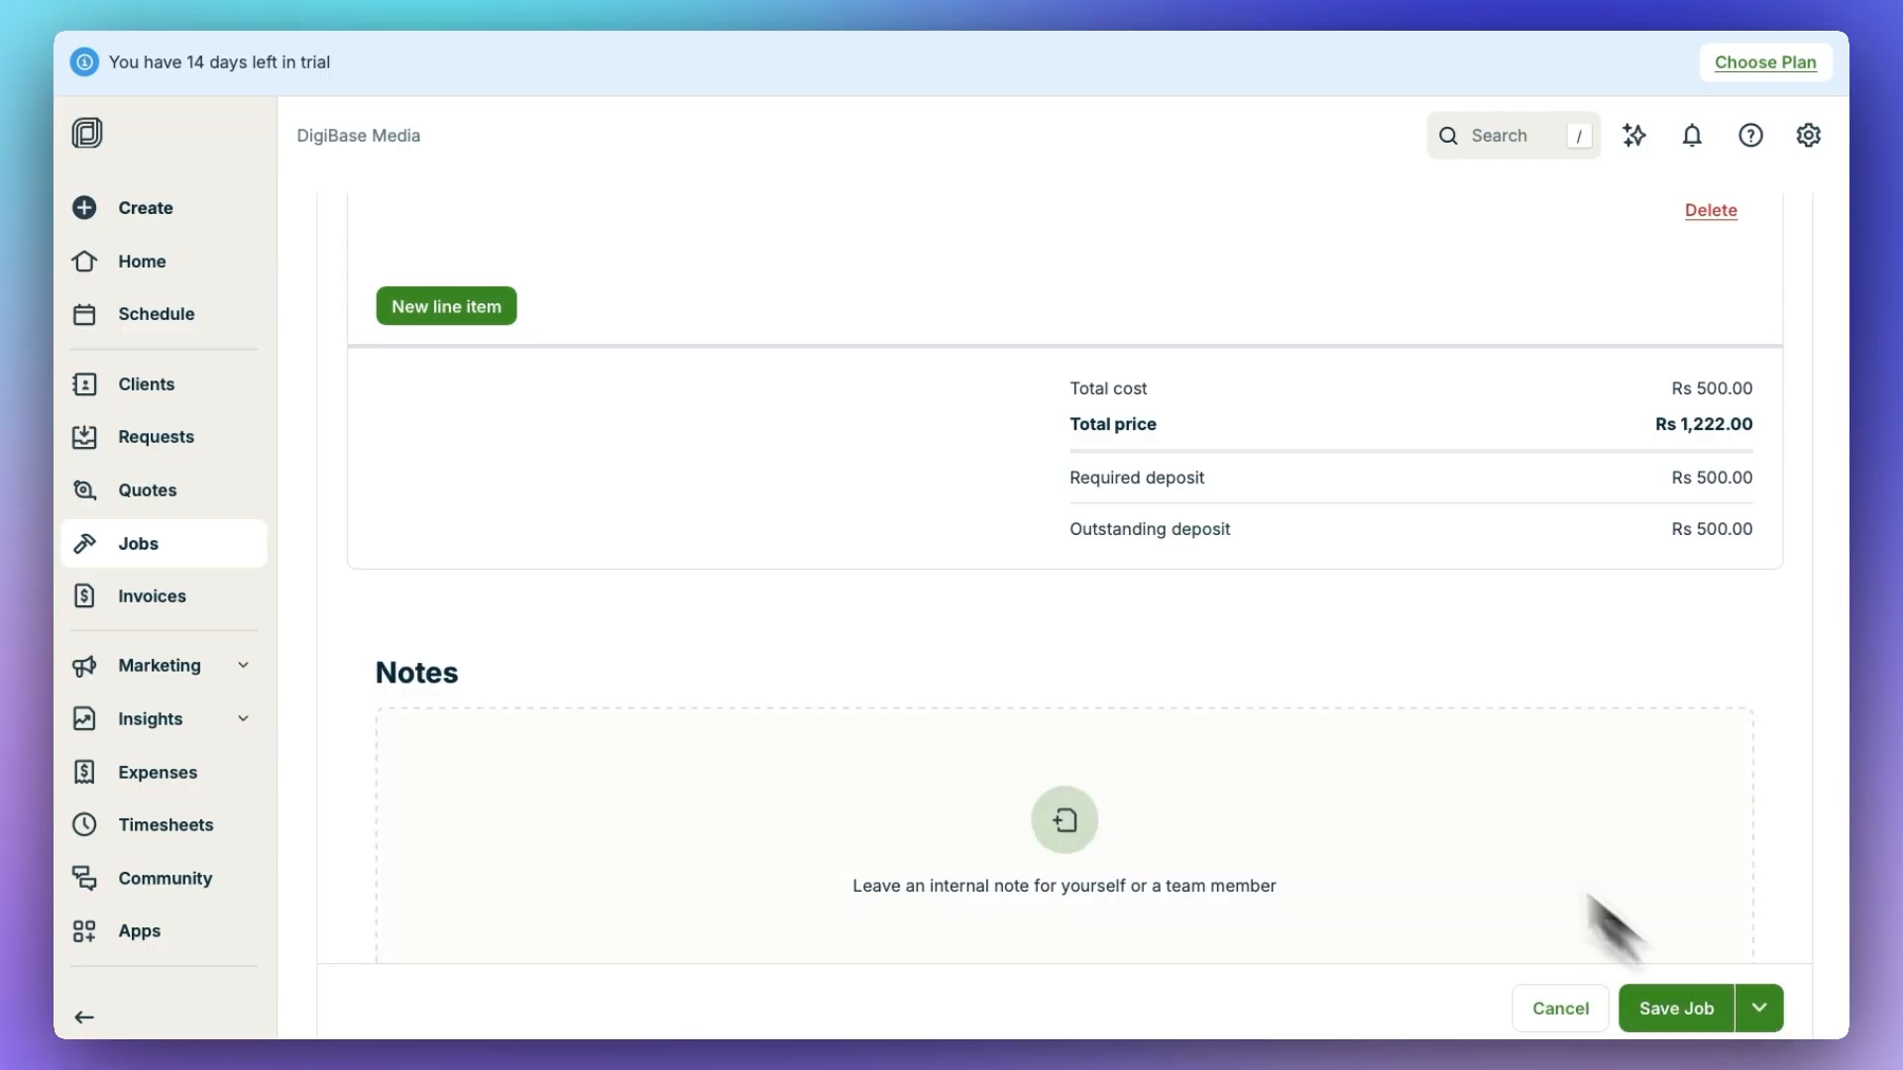
Change the new job's number to 2.
{"action": "scroll", "coordinate": [1291, 656], "scroll_direction": "up", "scroll_amount": 15}
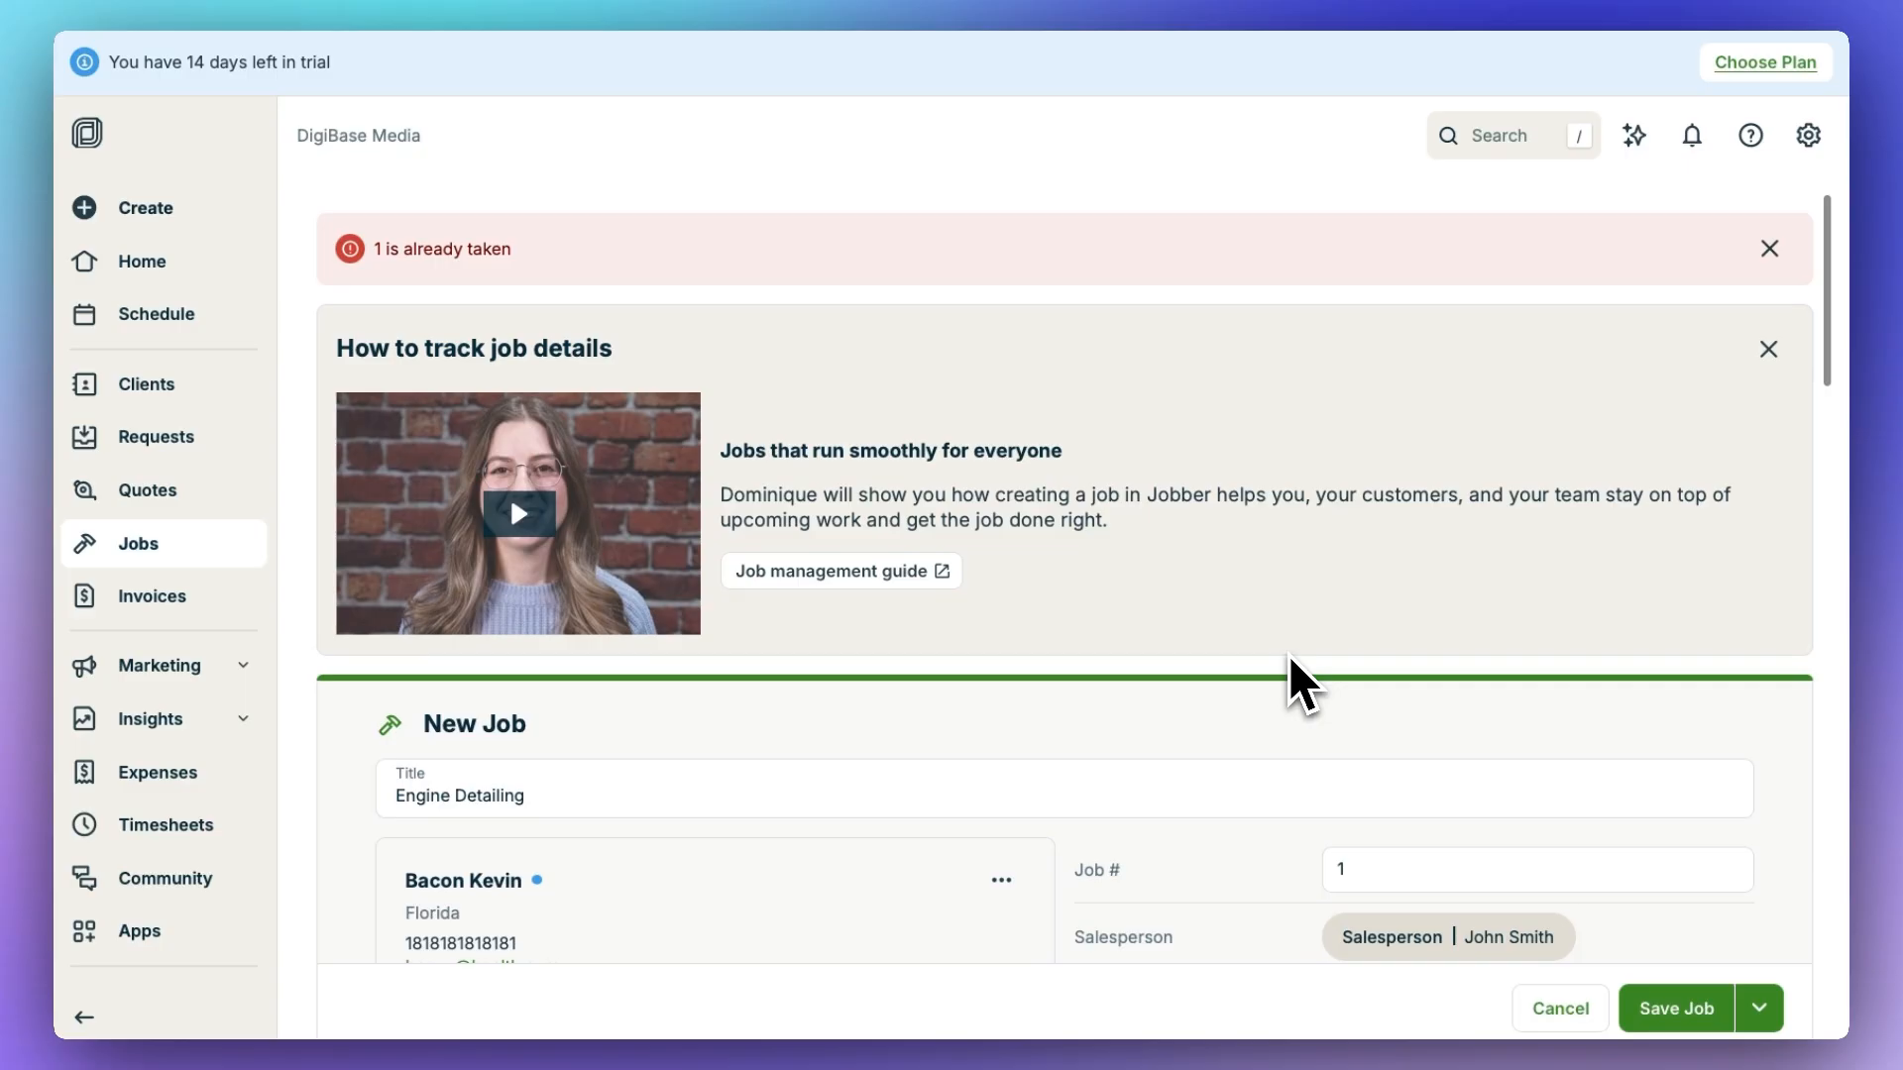
{"action": "double_click", "coordinate": [1375, 869]}
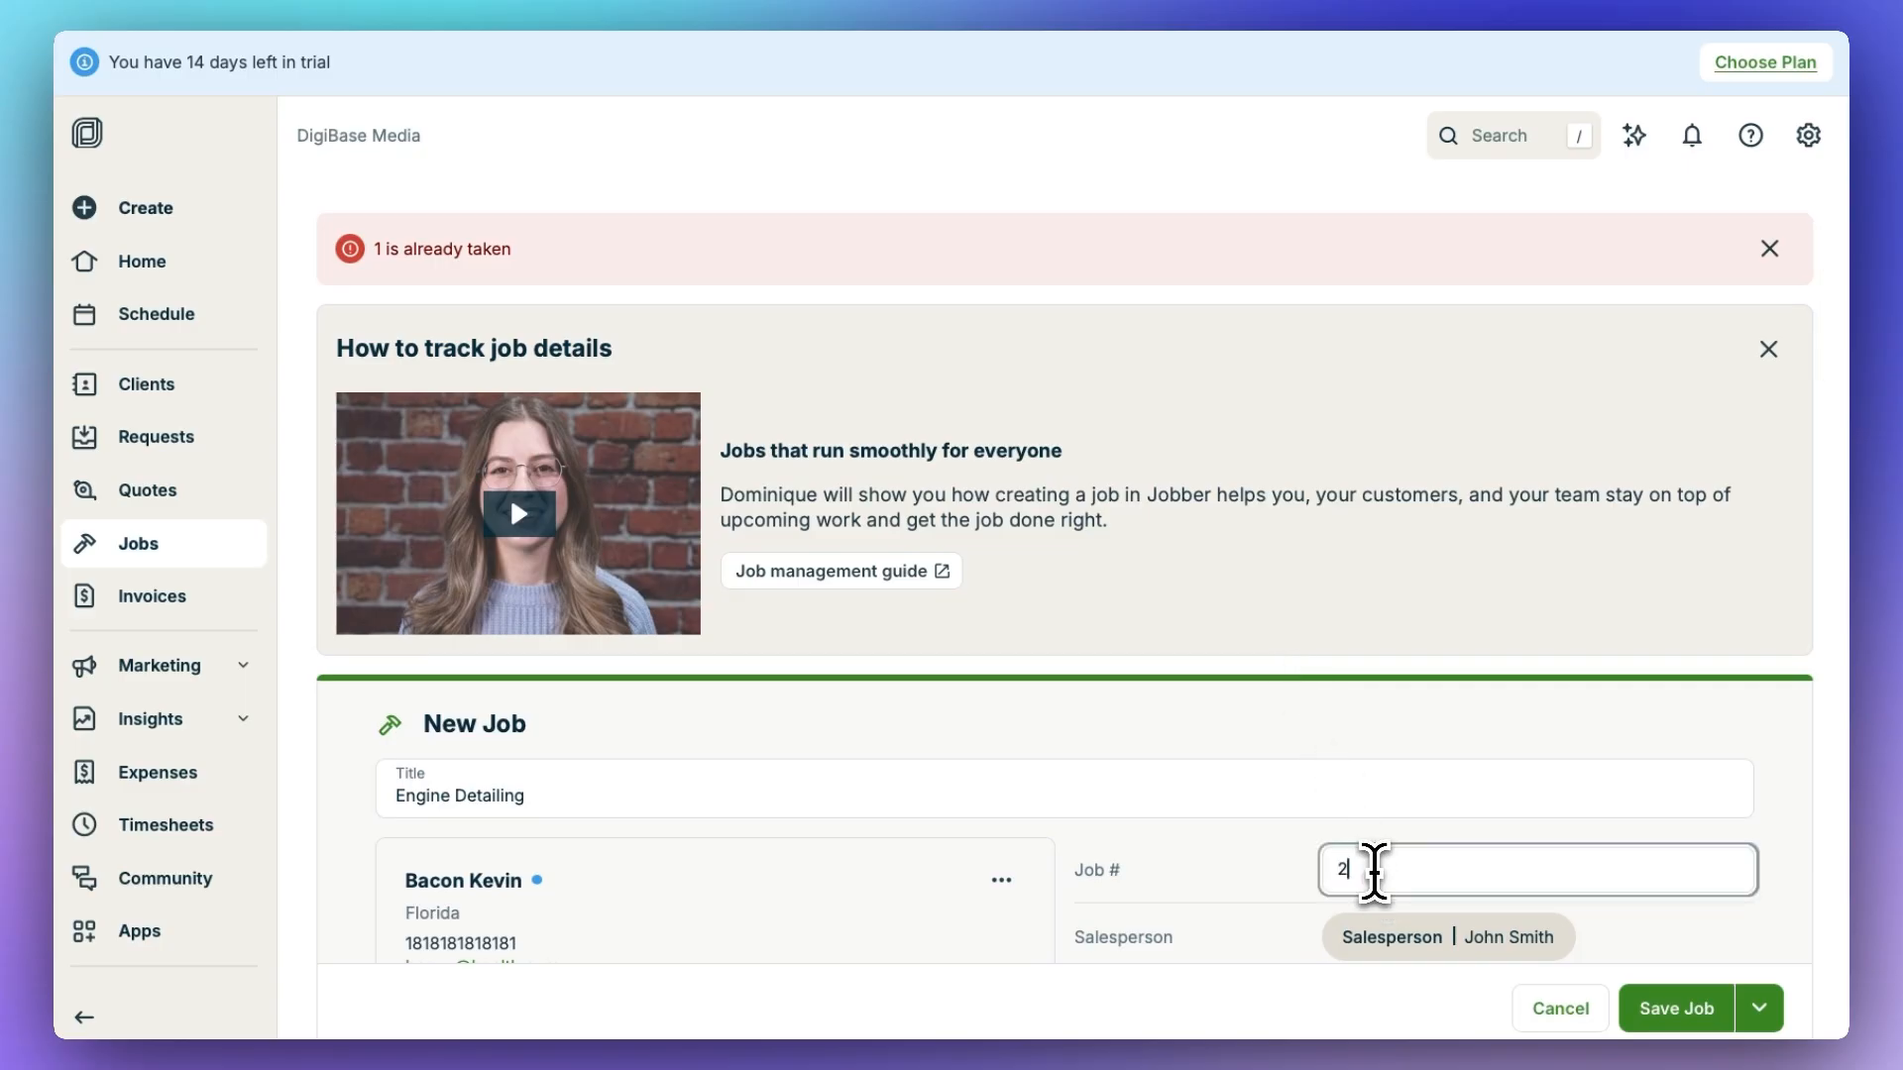
Save the Engine Detailing job with job number 2 and dismiss the tip about calculating job profit.
{"action": "type", "text": "2"}
{"action": "left_click", "coordinate": [1684, 1013]}
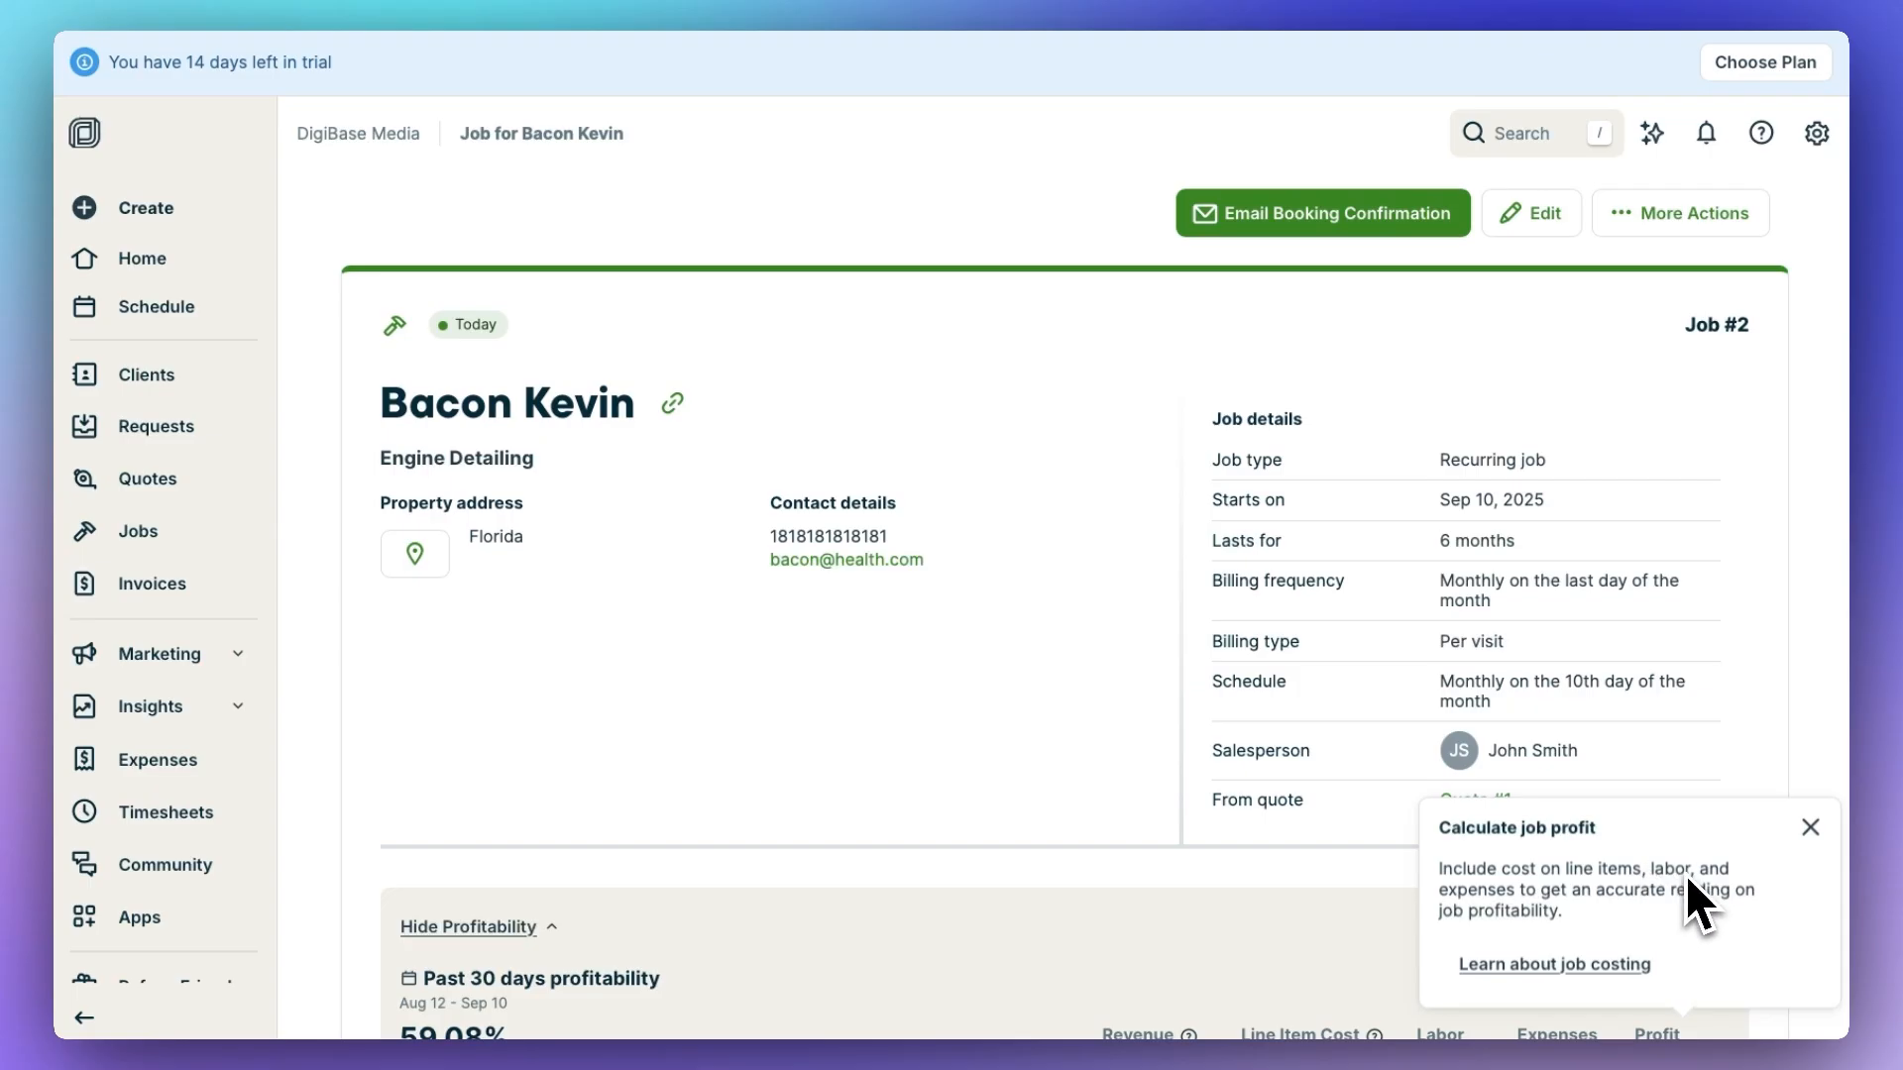
{"action": "left_click", "coordinate": [1809, 827]}
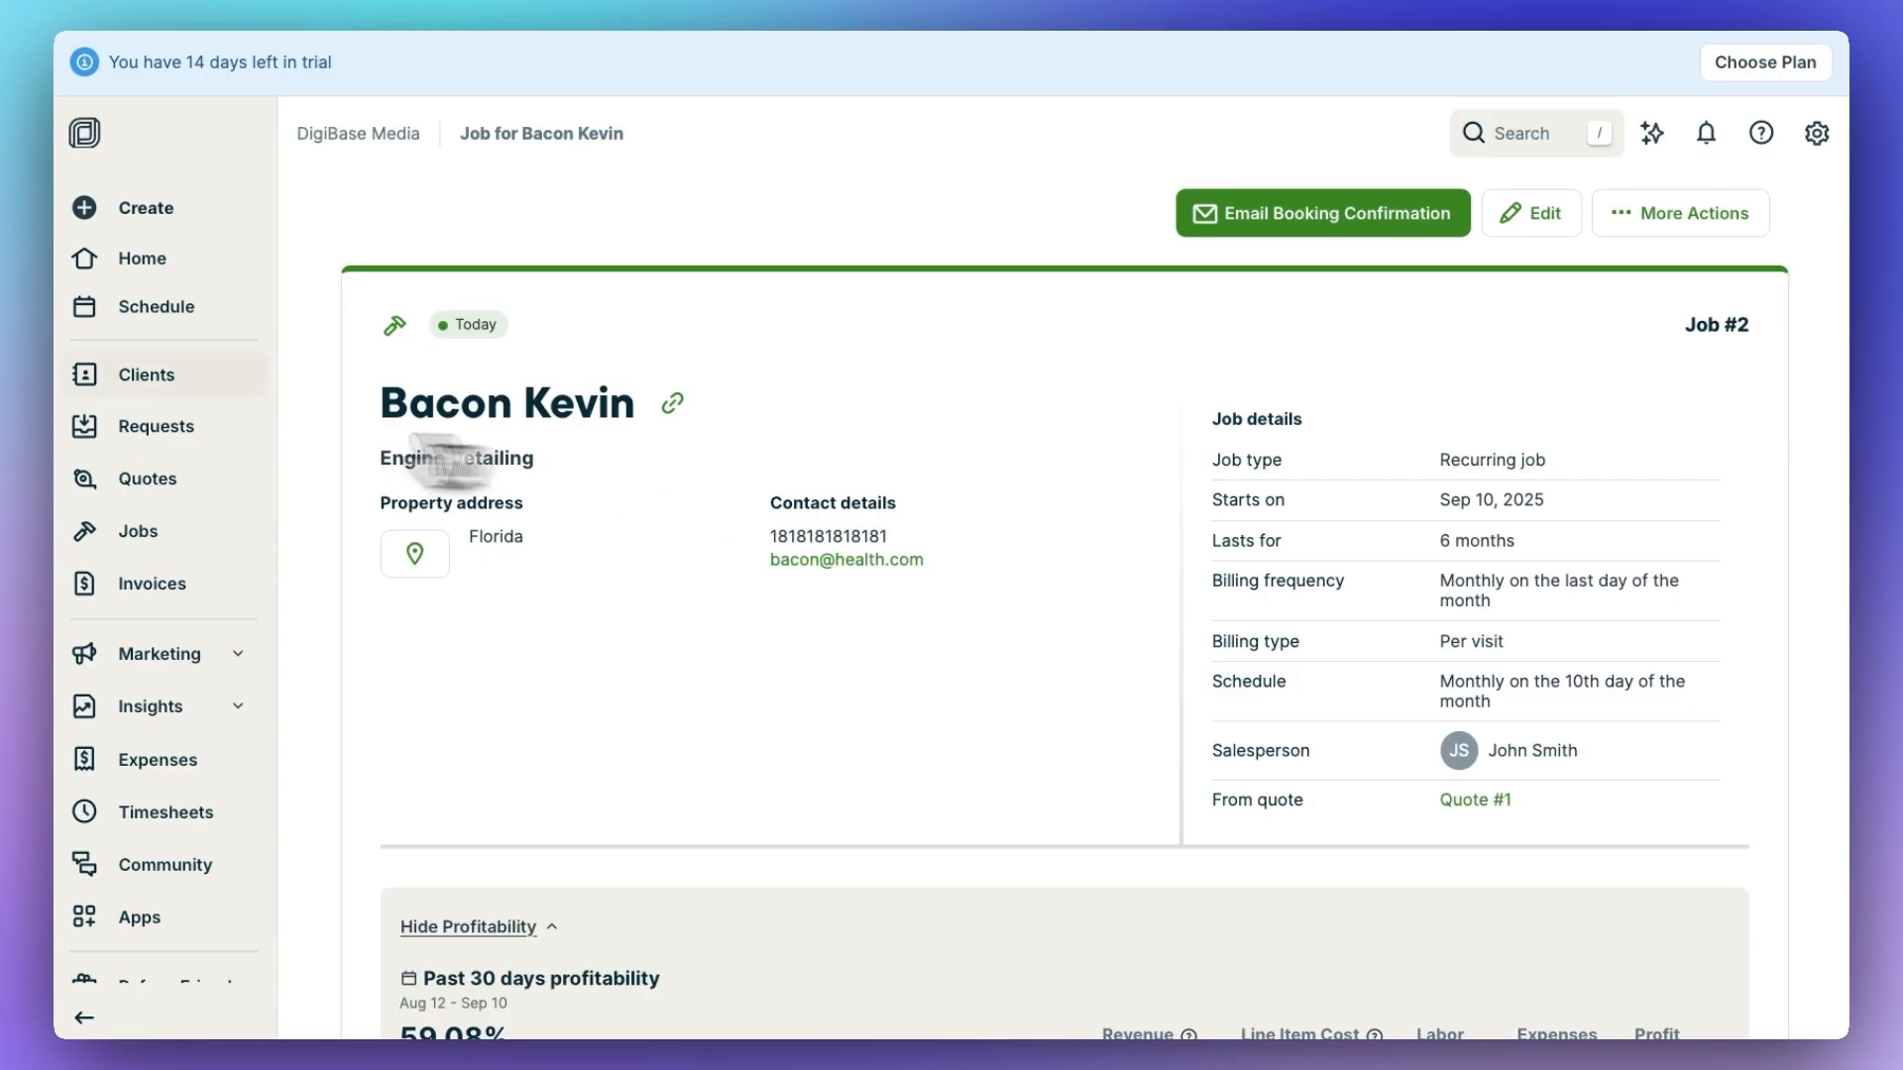
Review the saved job's labor, expenses and scheduled visits.
{"action": "scroll", "coordinate": [714, 649], "scroll_direction": "down", "scroll_amount": 15}
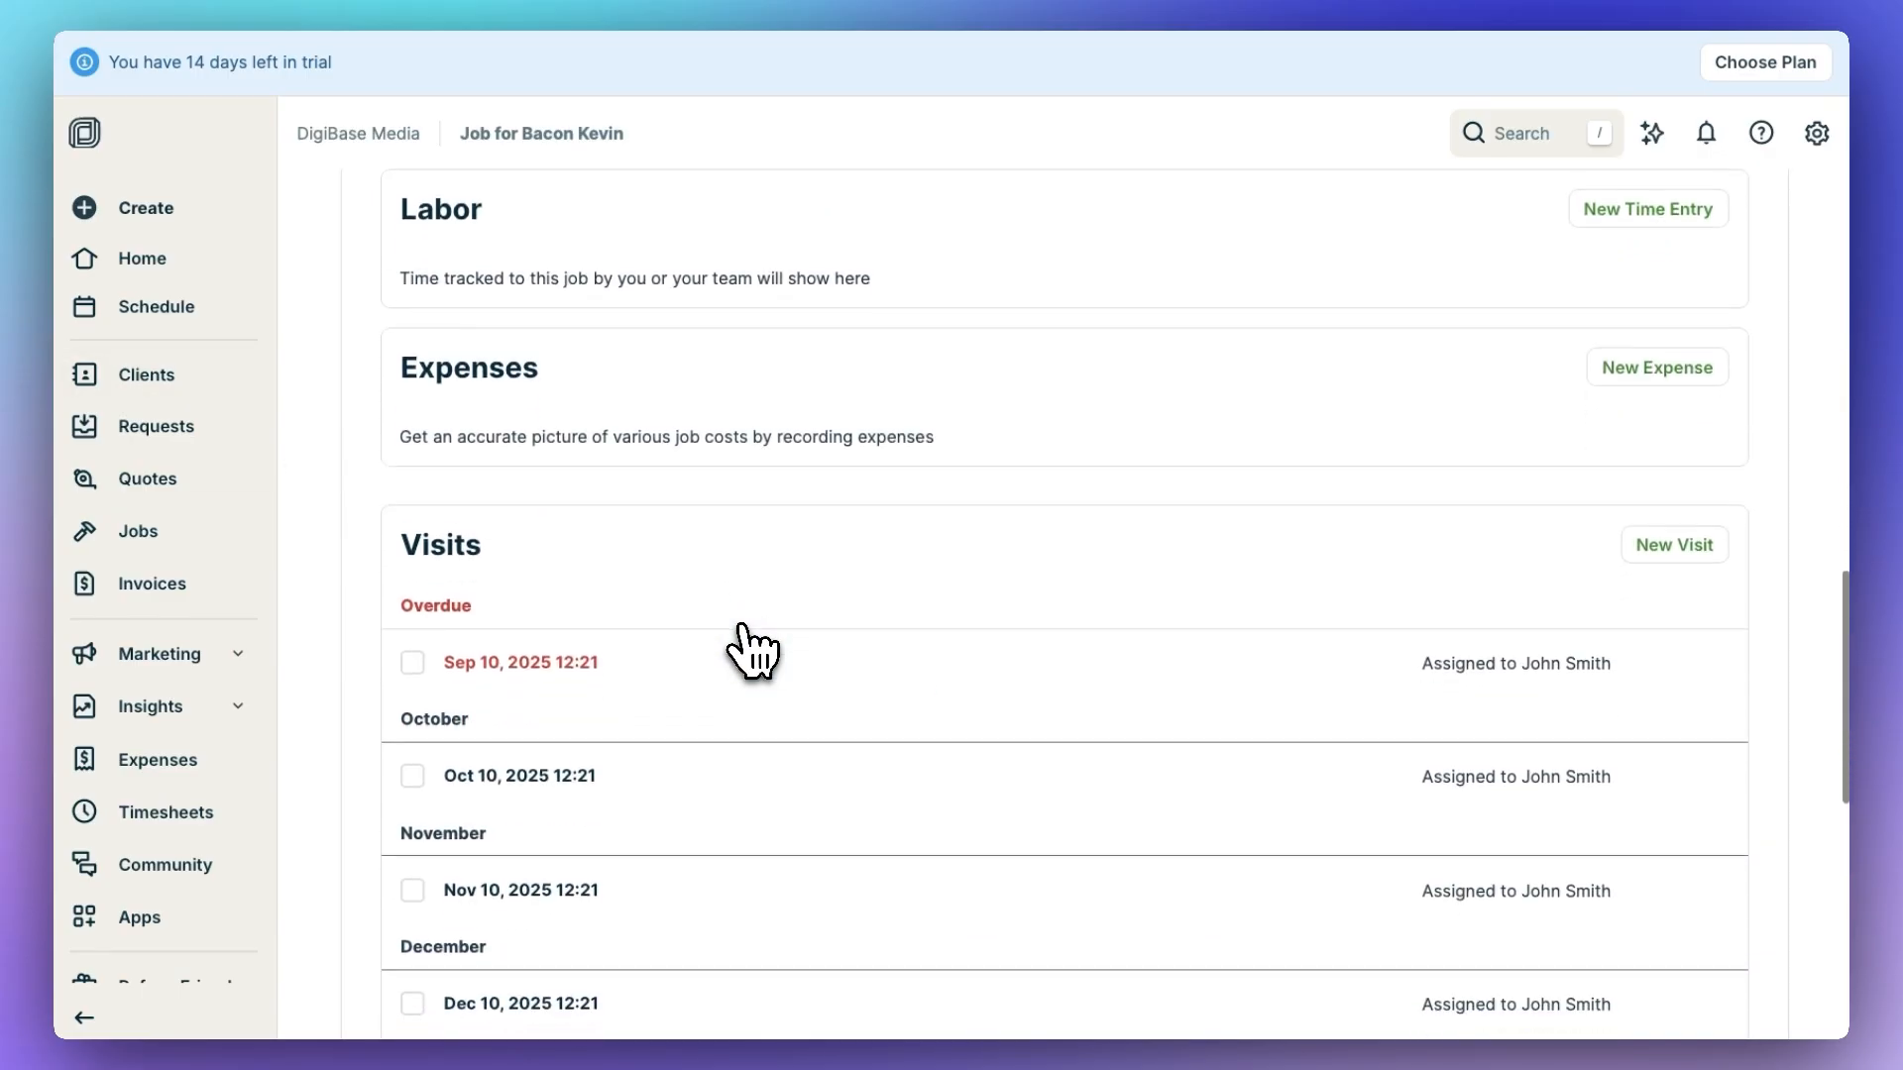
{"action": "scroll", "coordinate": [748, 650], "scroll_direction": "down", "scroll_amount": 3}
{"action": "scroll", "coordinate": [748, 783], "scroll_direction": "up", "scroll_amount": 3}
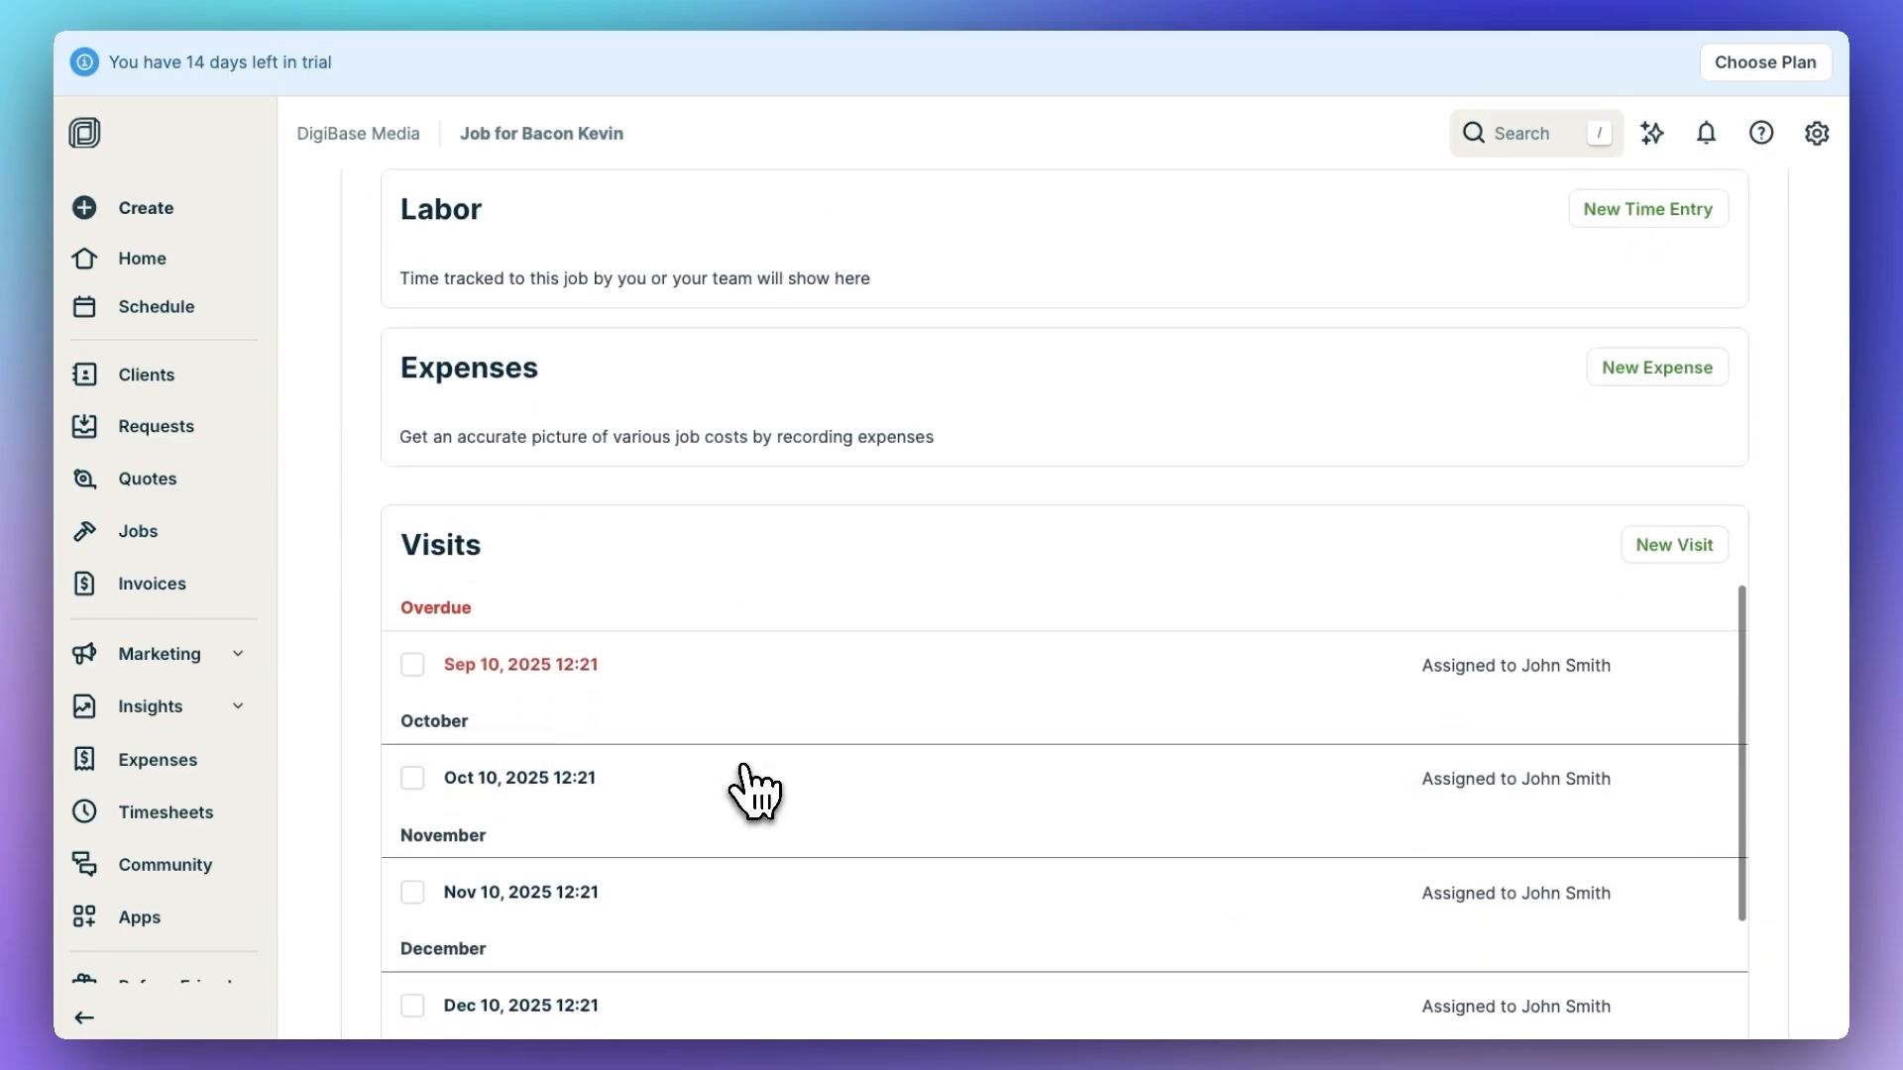
{"action": "scroll", "coordinate": [875, 620], "scroll_direction": "up", "scroll_amount": 15}
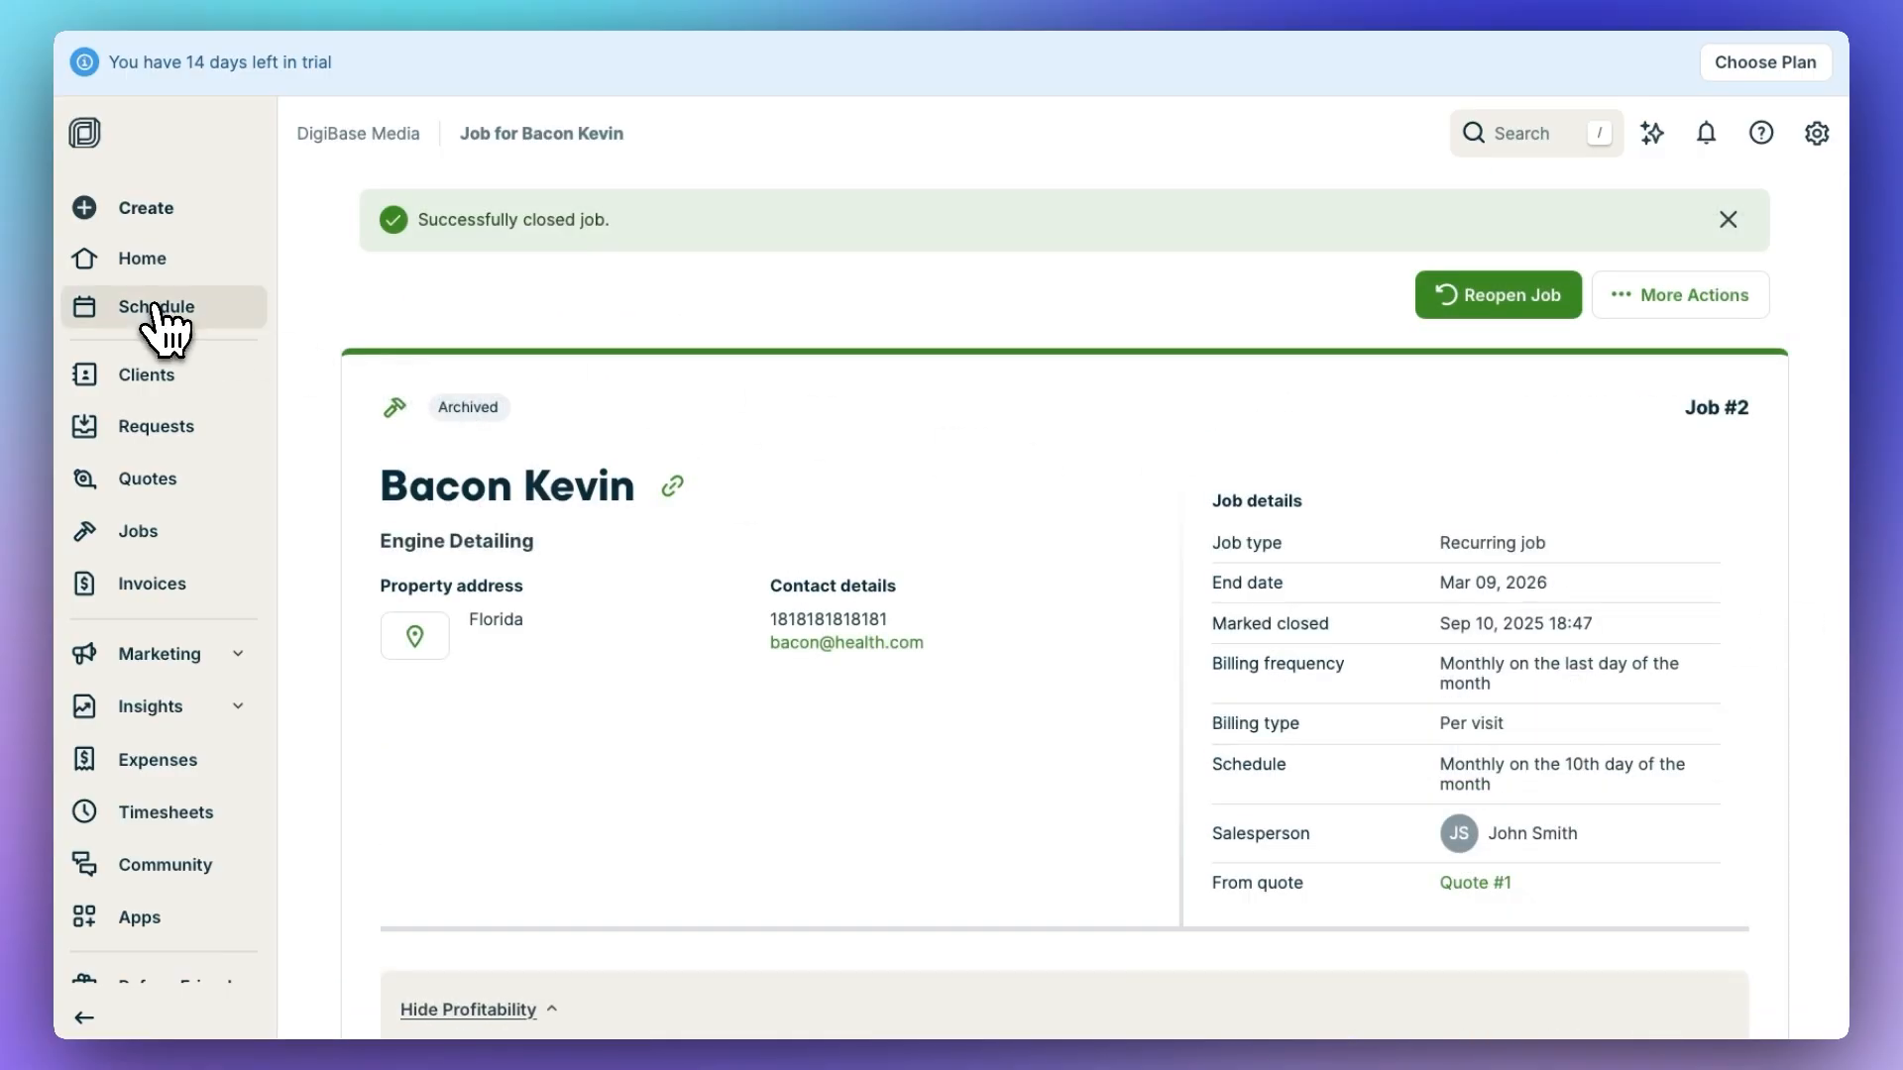
Open the job of the completed September 10 Engine Detailing visit from the schedule.
{"action": "left_click", "coordinate": [158, 309]}
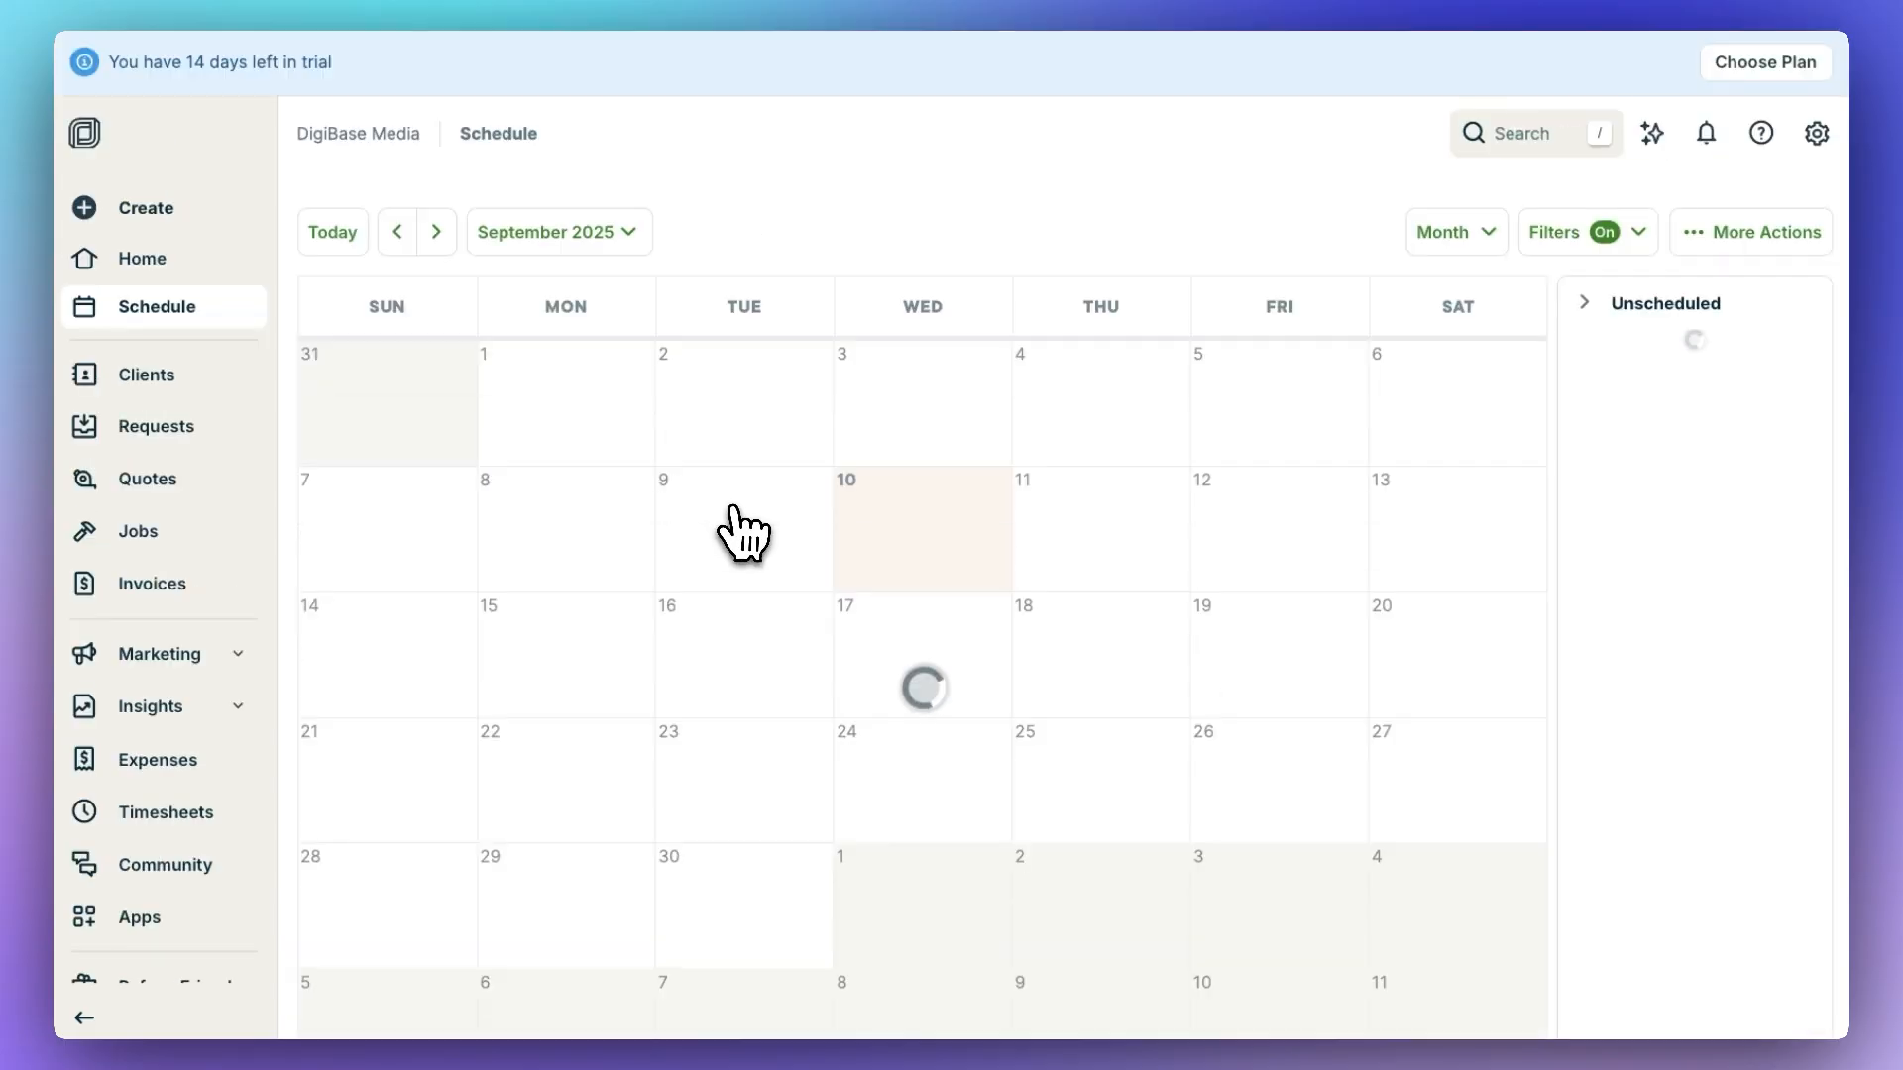
{"action": "scroll", "coordinate": [1048, 659], "scroll_direction": "down", "scroll_amount": 4}
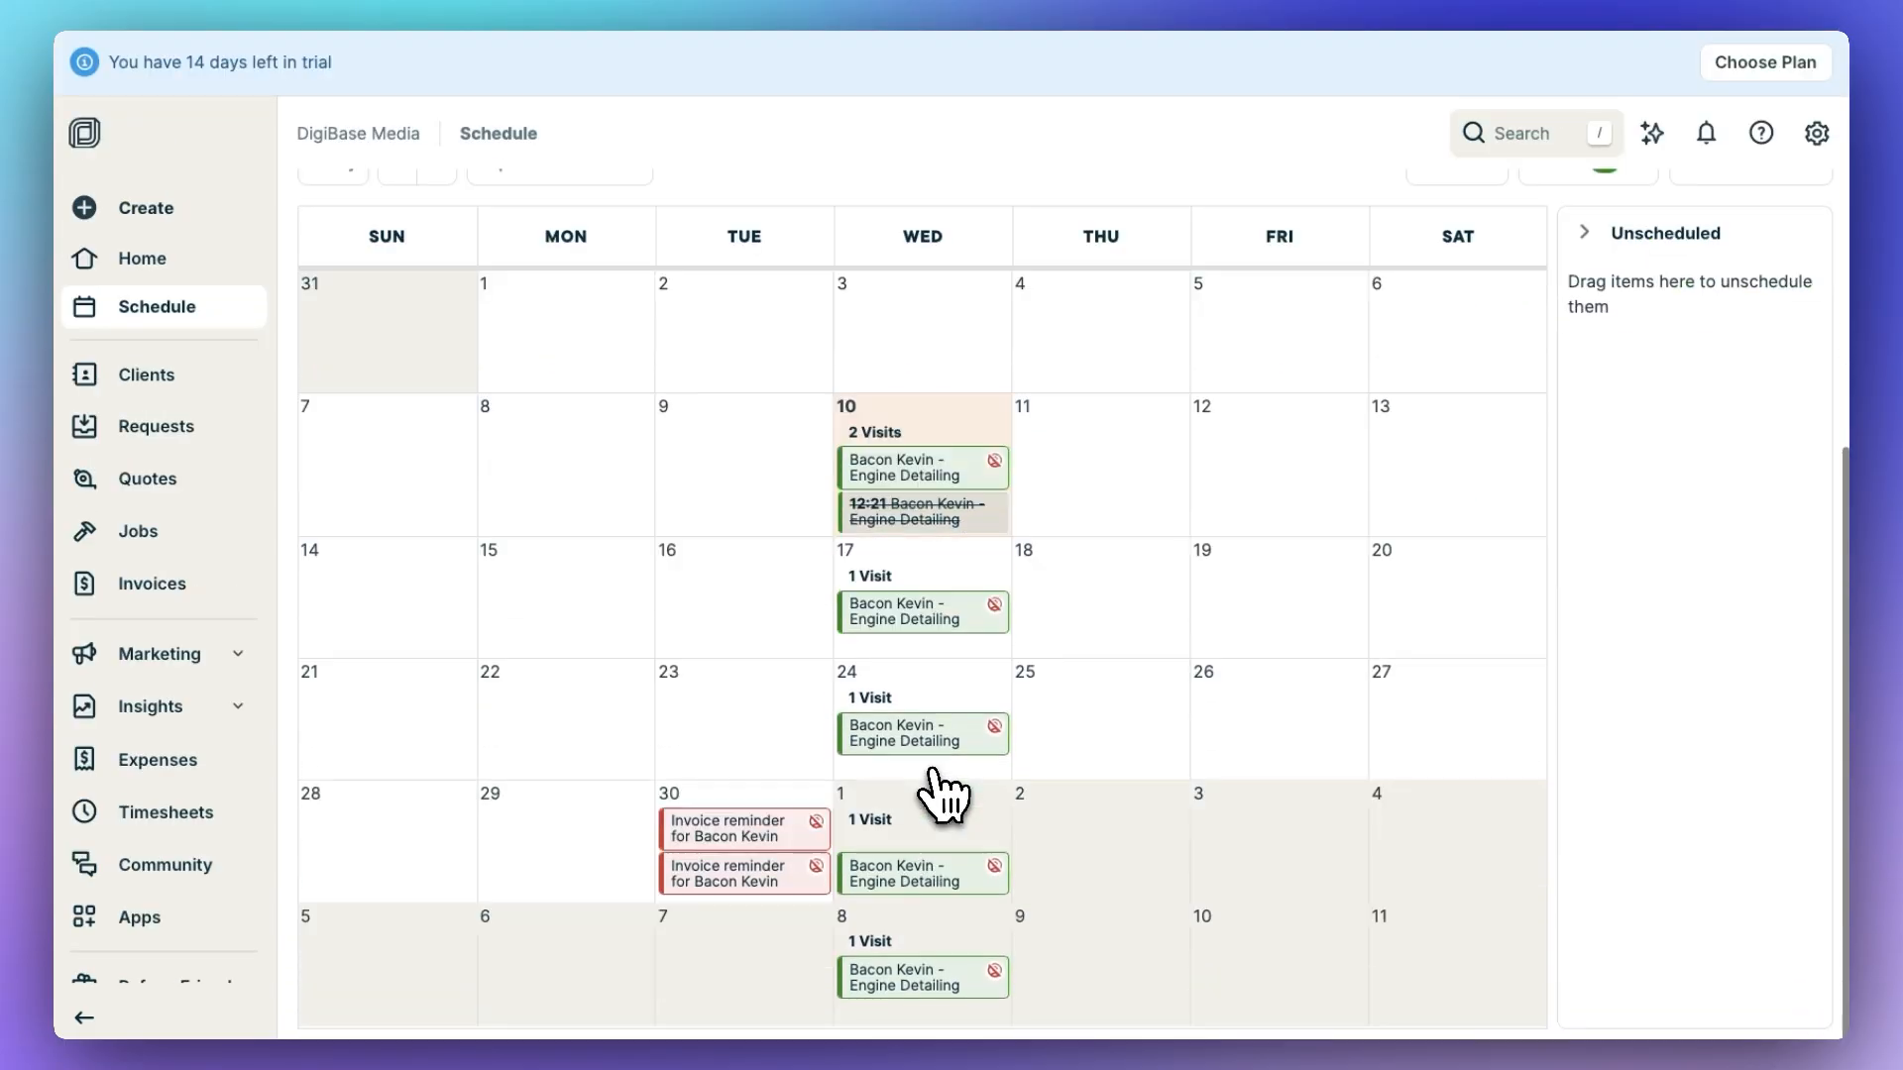
{"action": "left_click", "coordinate": [922, 525]}
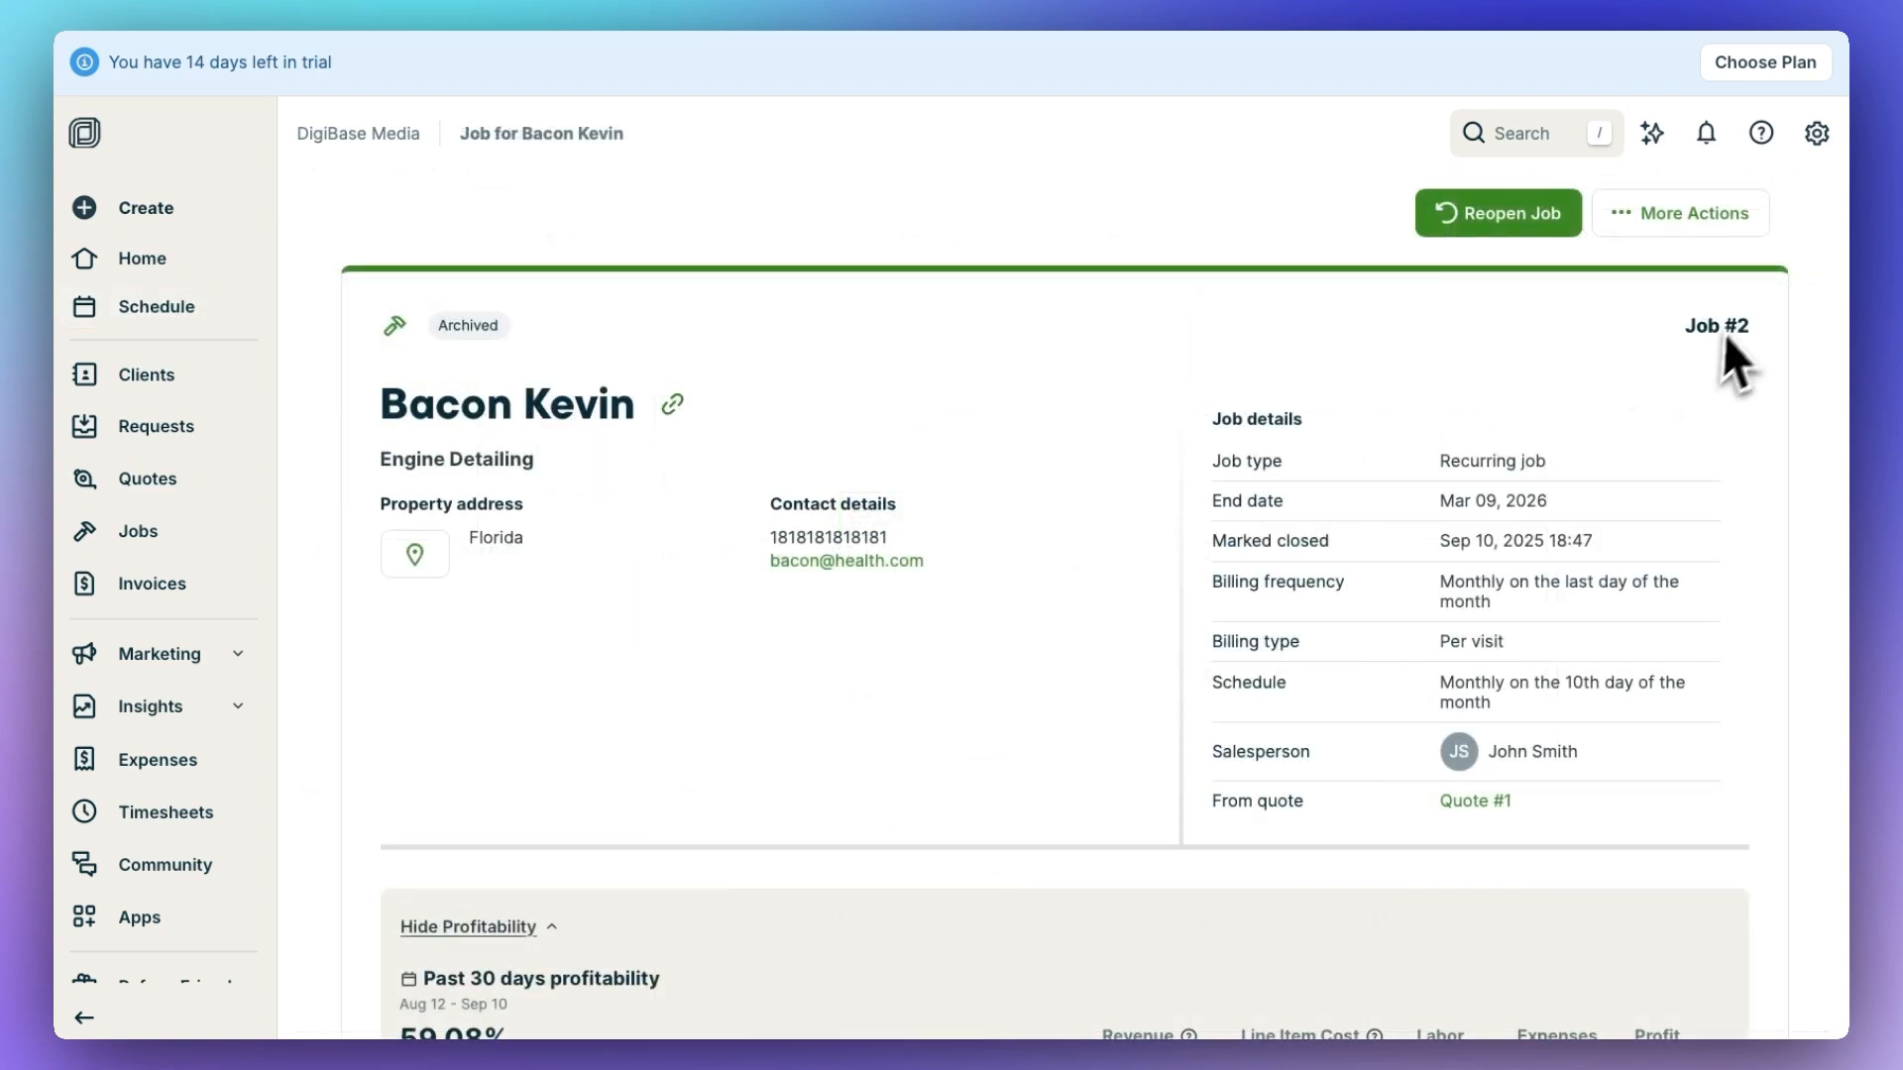
Create a new invoice from the closed job, including job #2 Engine Detailing and its completed visit.
{"action": "left_click", "coordinate": [1737, 233]}
{"action": "left_click", "coordinate": [1667, 411]}
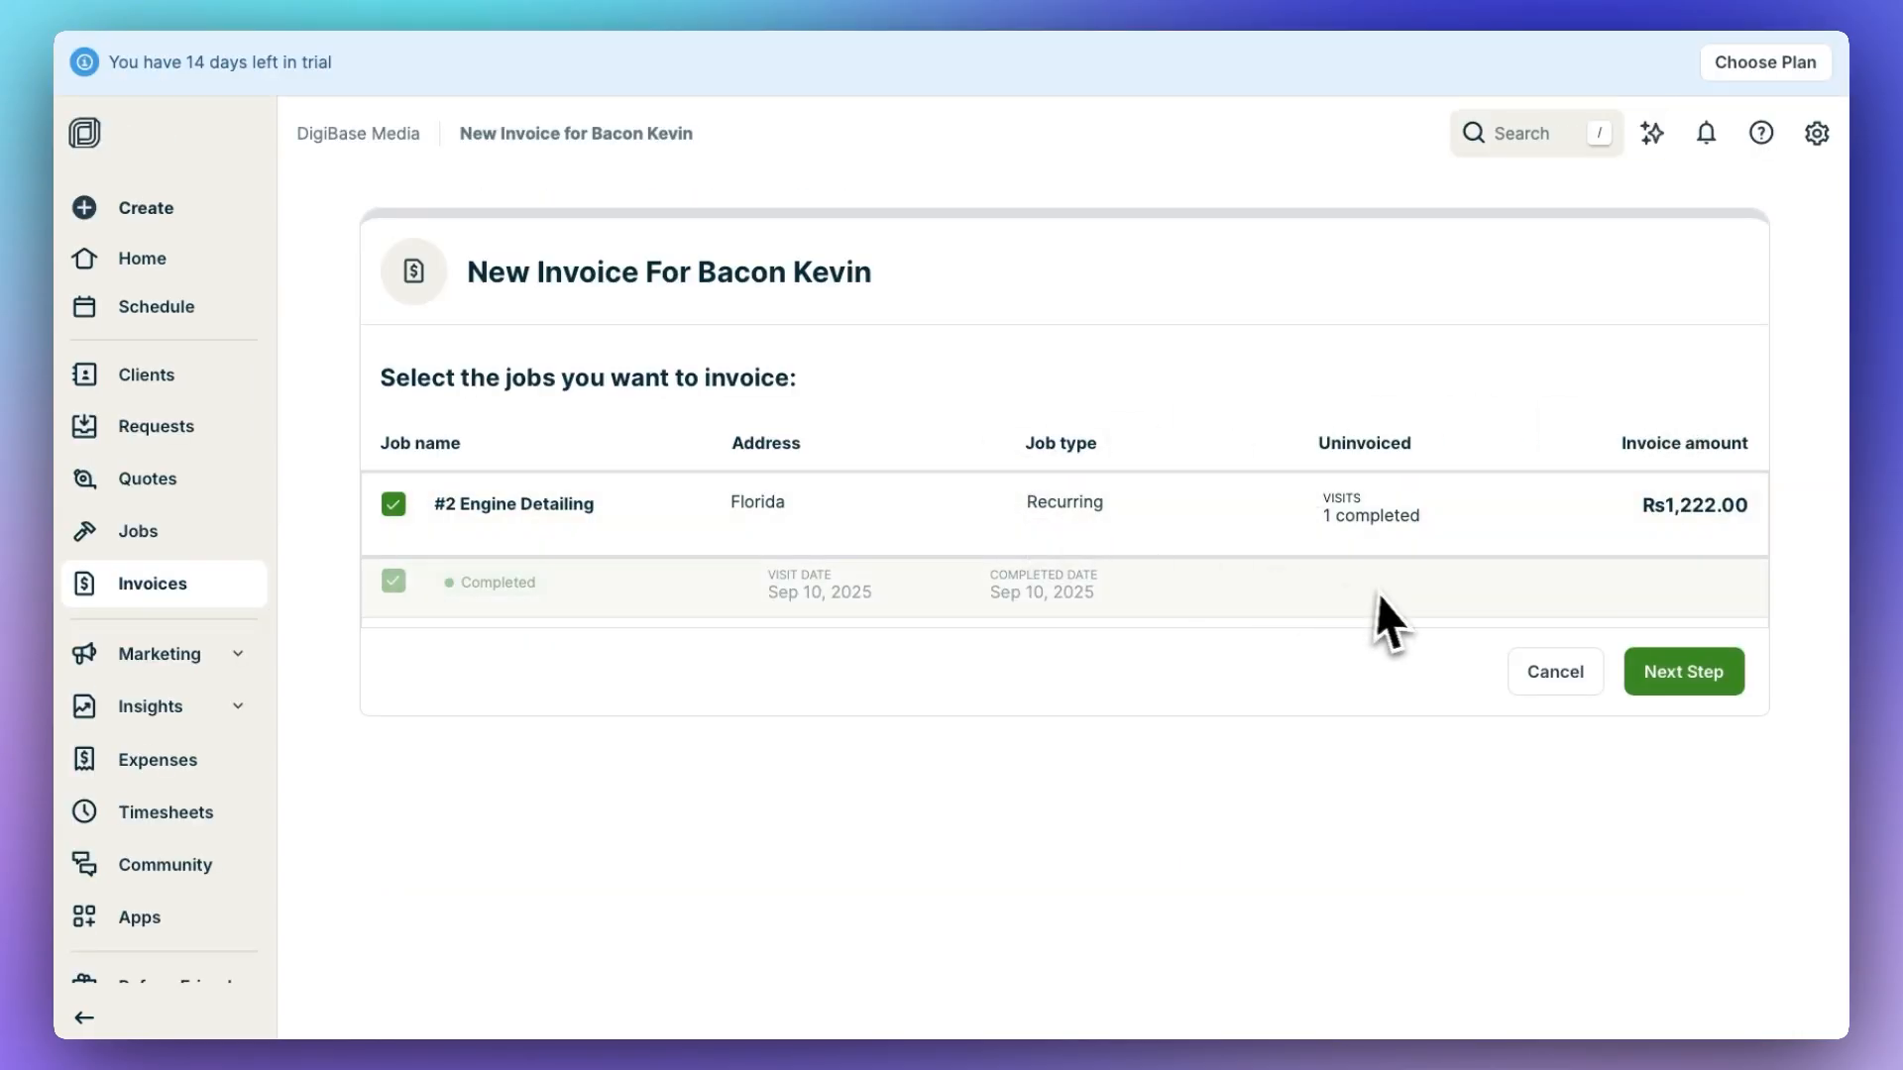
{"action": "left_click", "coordinate": [1705, 674]}
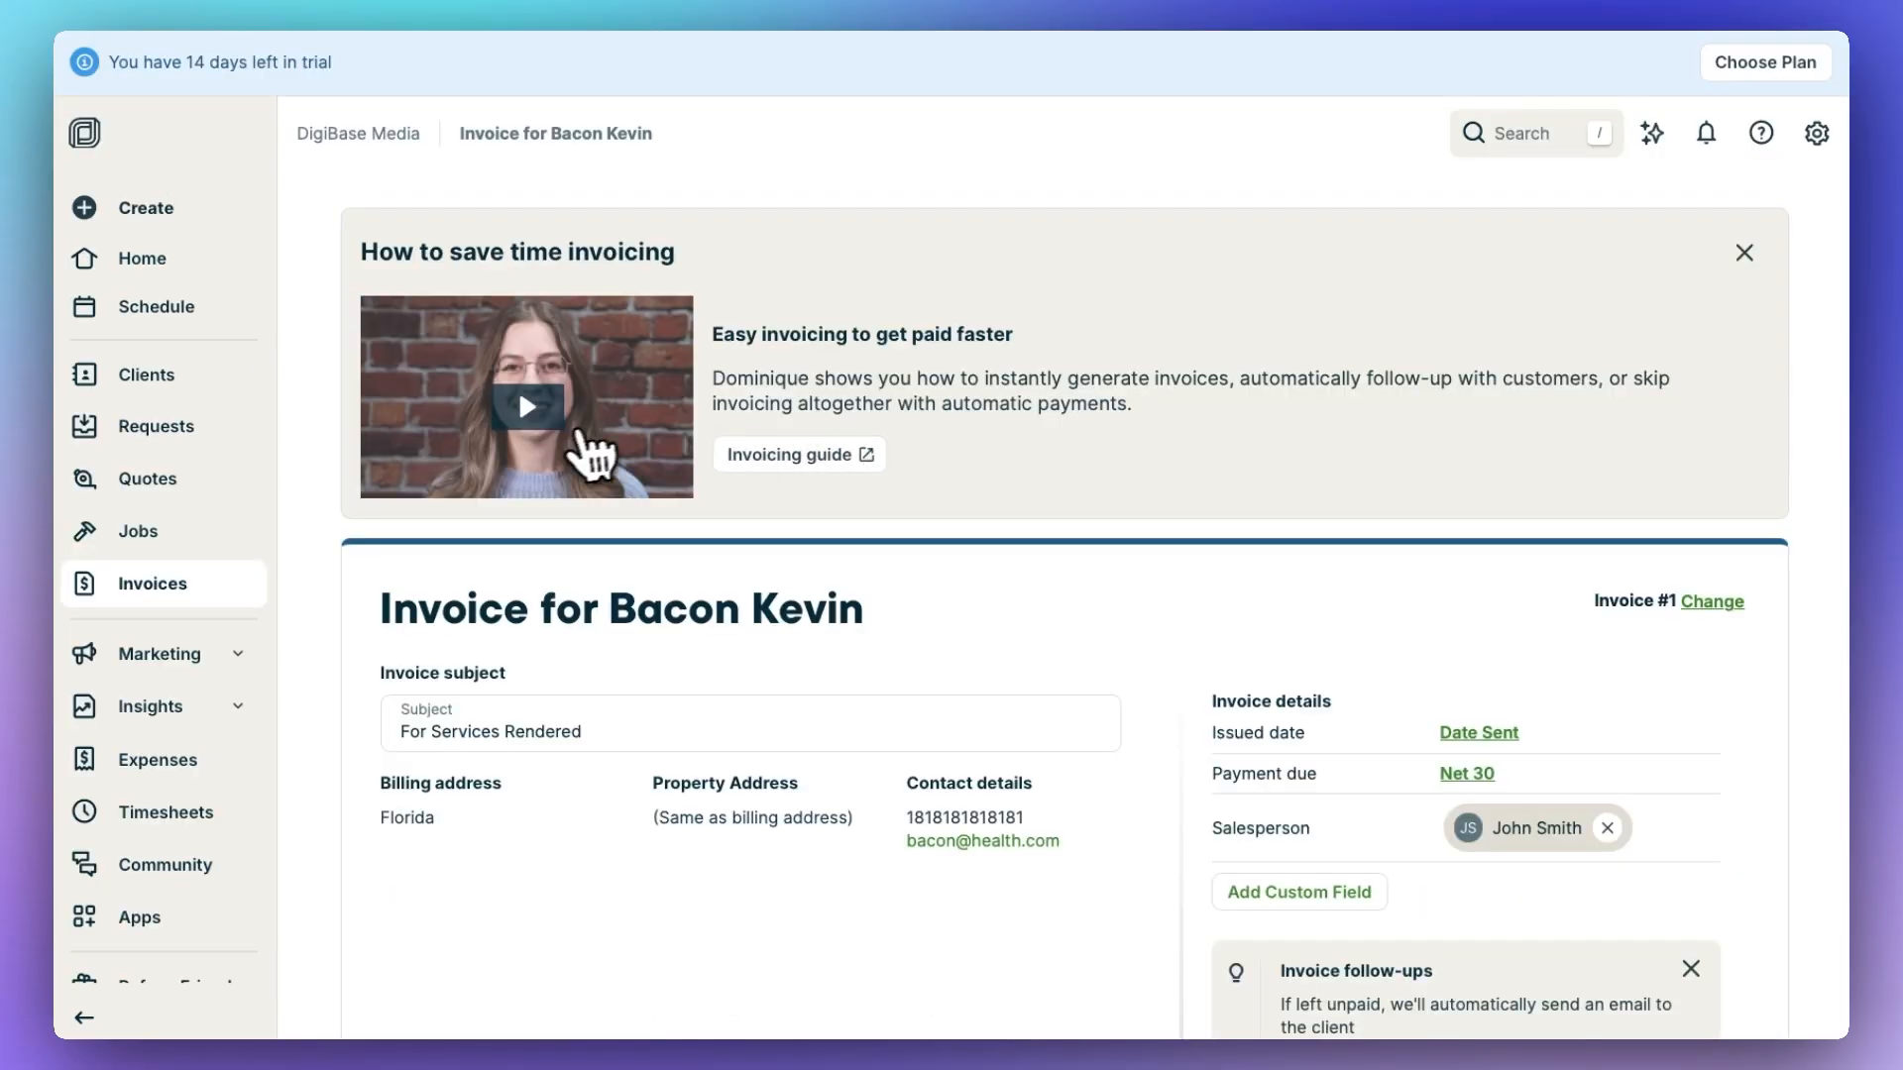
Add the client message "thank you so much for the opportunity" to the invoice.
{"action": "scroll", "coordinate": [544, 768], "scroll_direction": "down", "scroll_amount": 2}
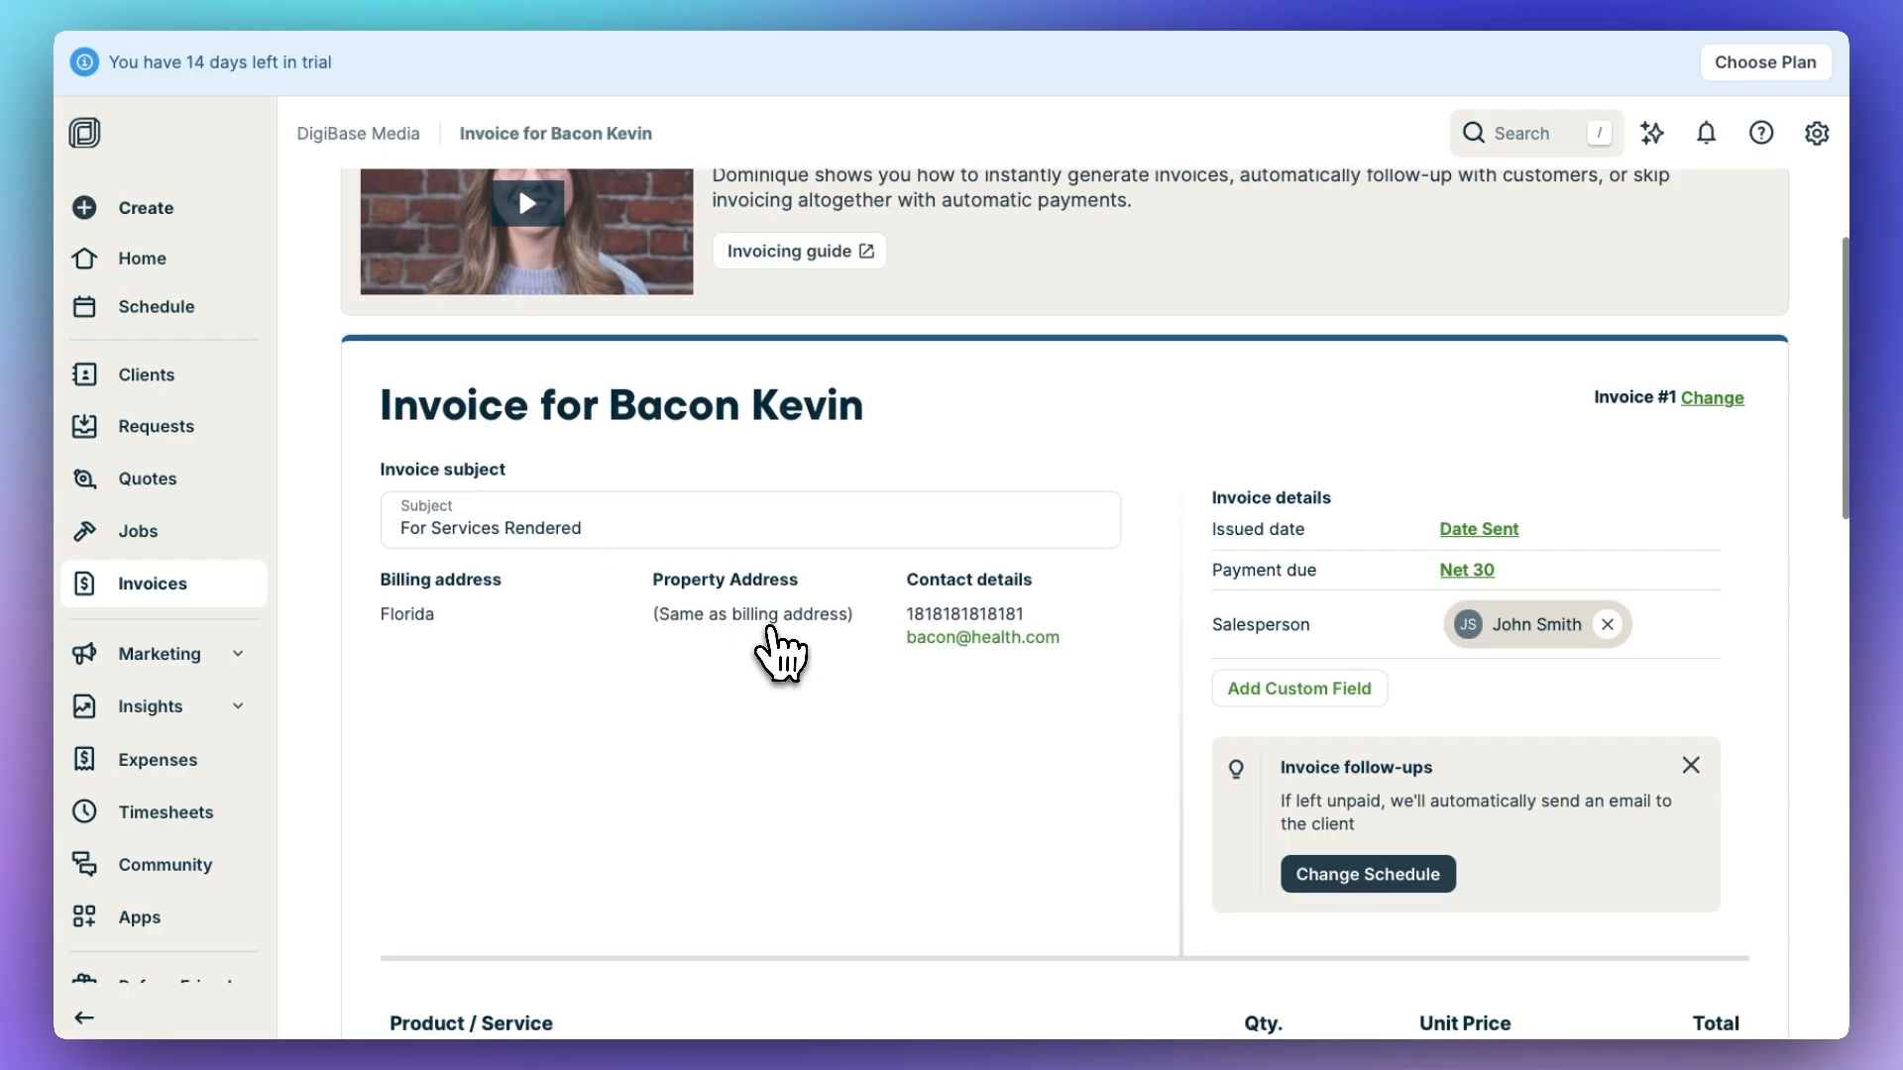
{"action": "scroll", "coordinate": [1447, 579], "scroll_direction": "down", "scroll_amount": 2}
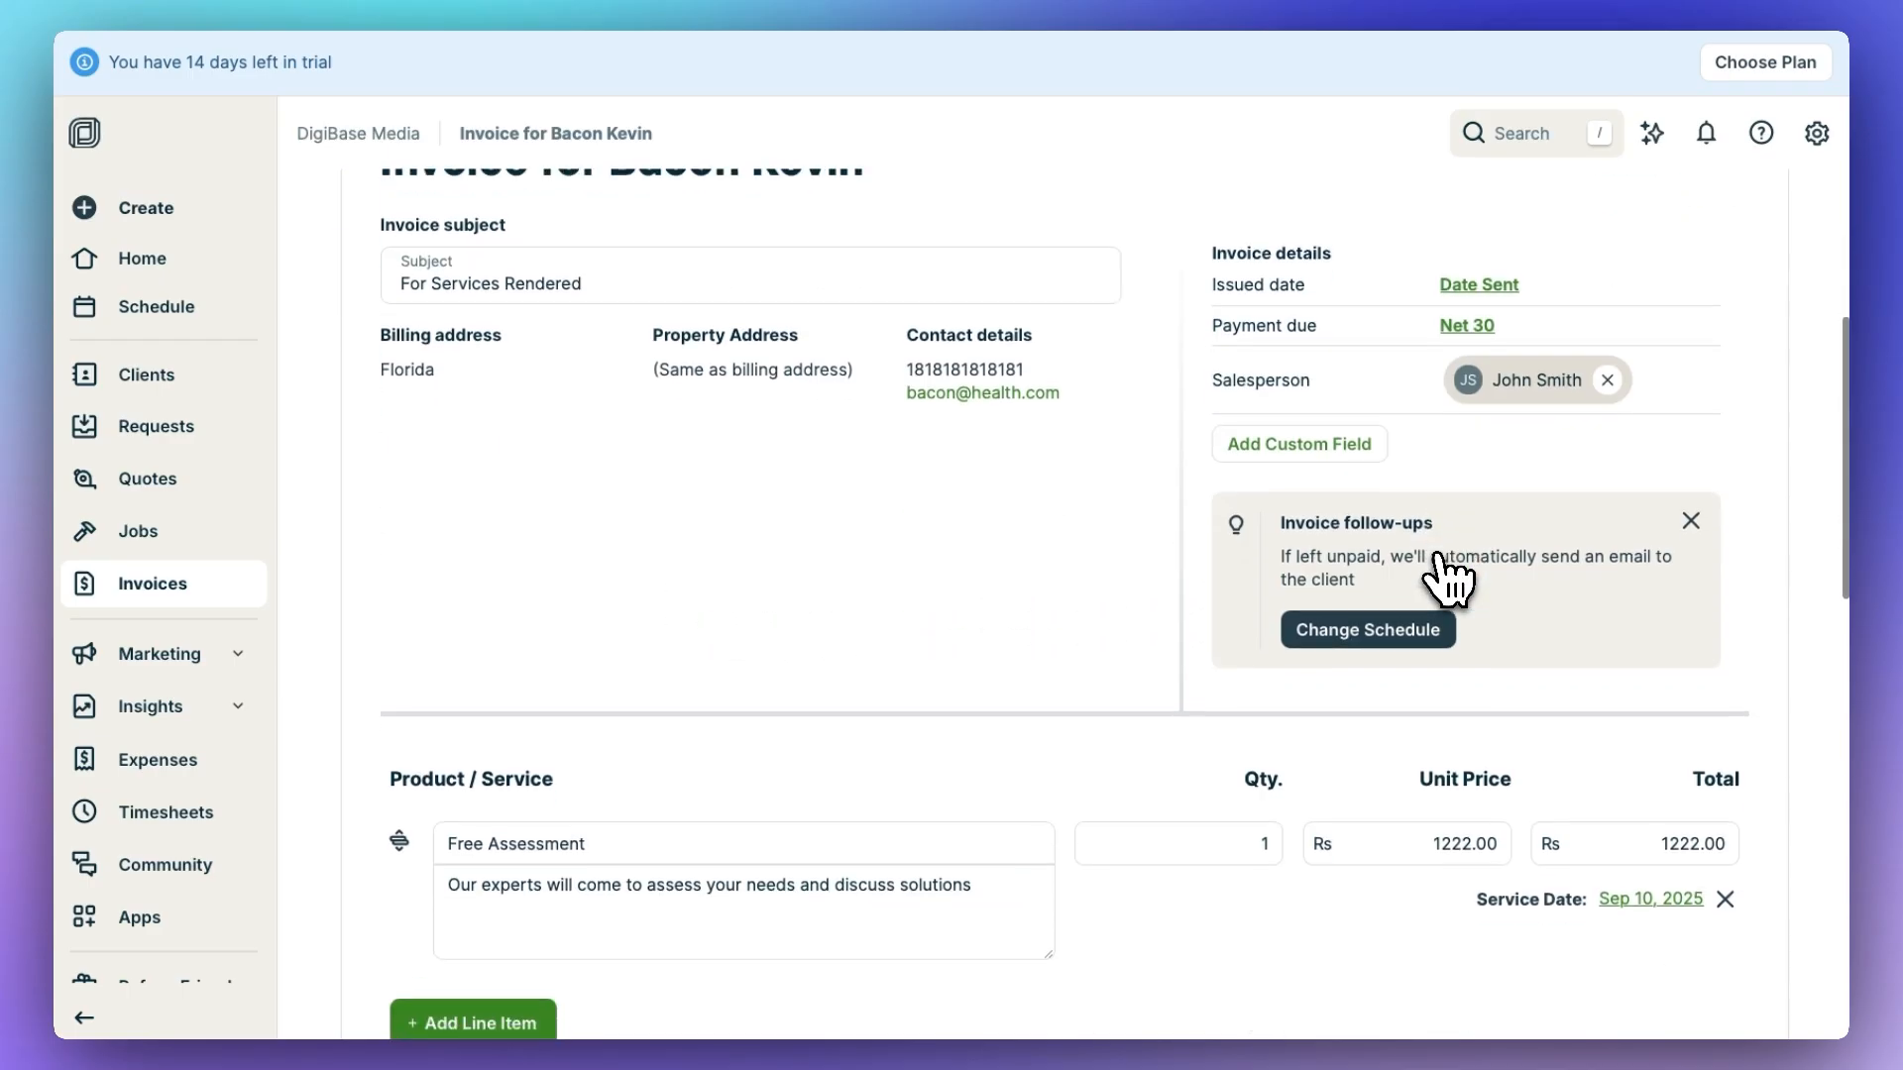
{"action": "scroll", "coordinate": [1506, 535], "scroll_direction": "down", "scroll_amount": 1}
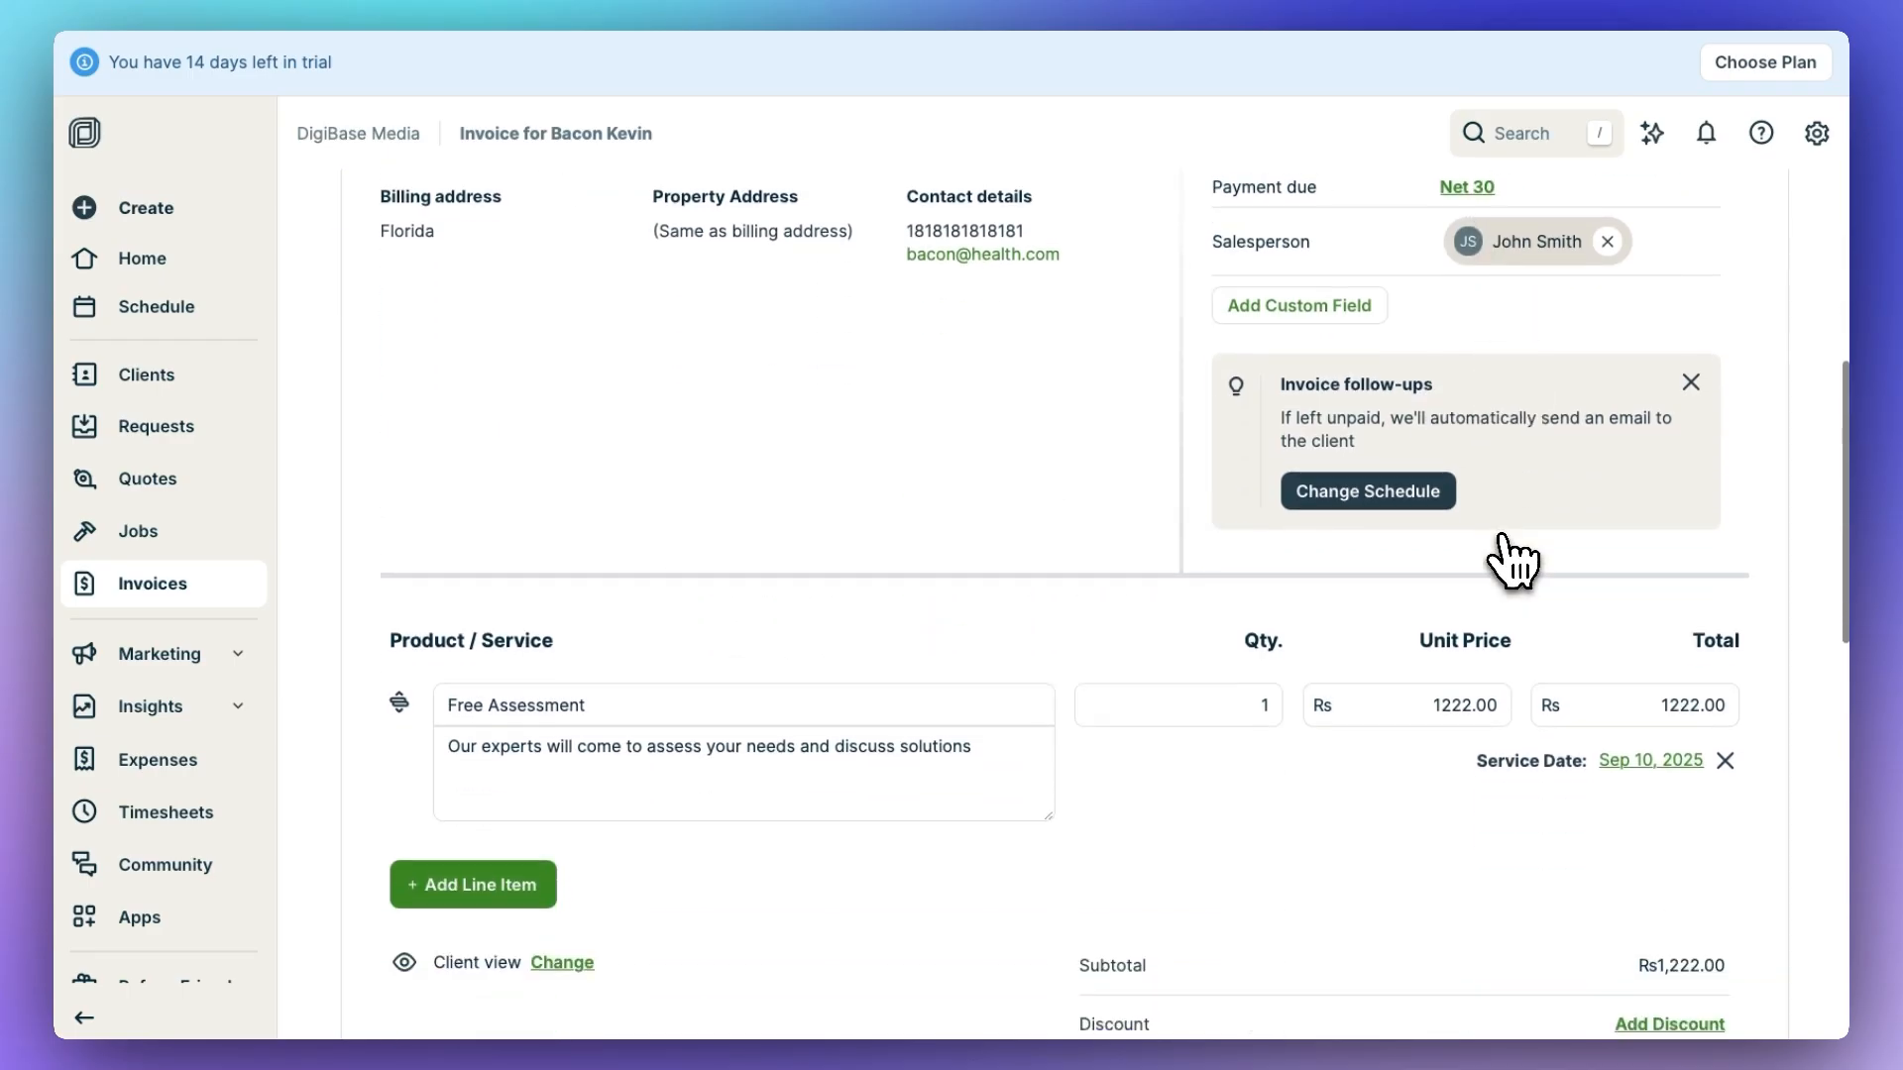
{"action": "scroll", "coordinate": [1511, 557], "scroll_direction": "down", "scroll_amount": 3}
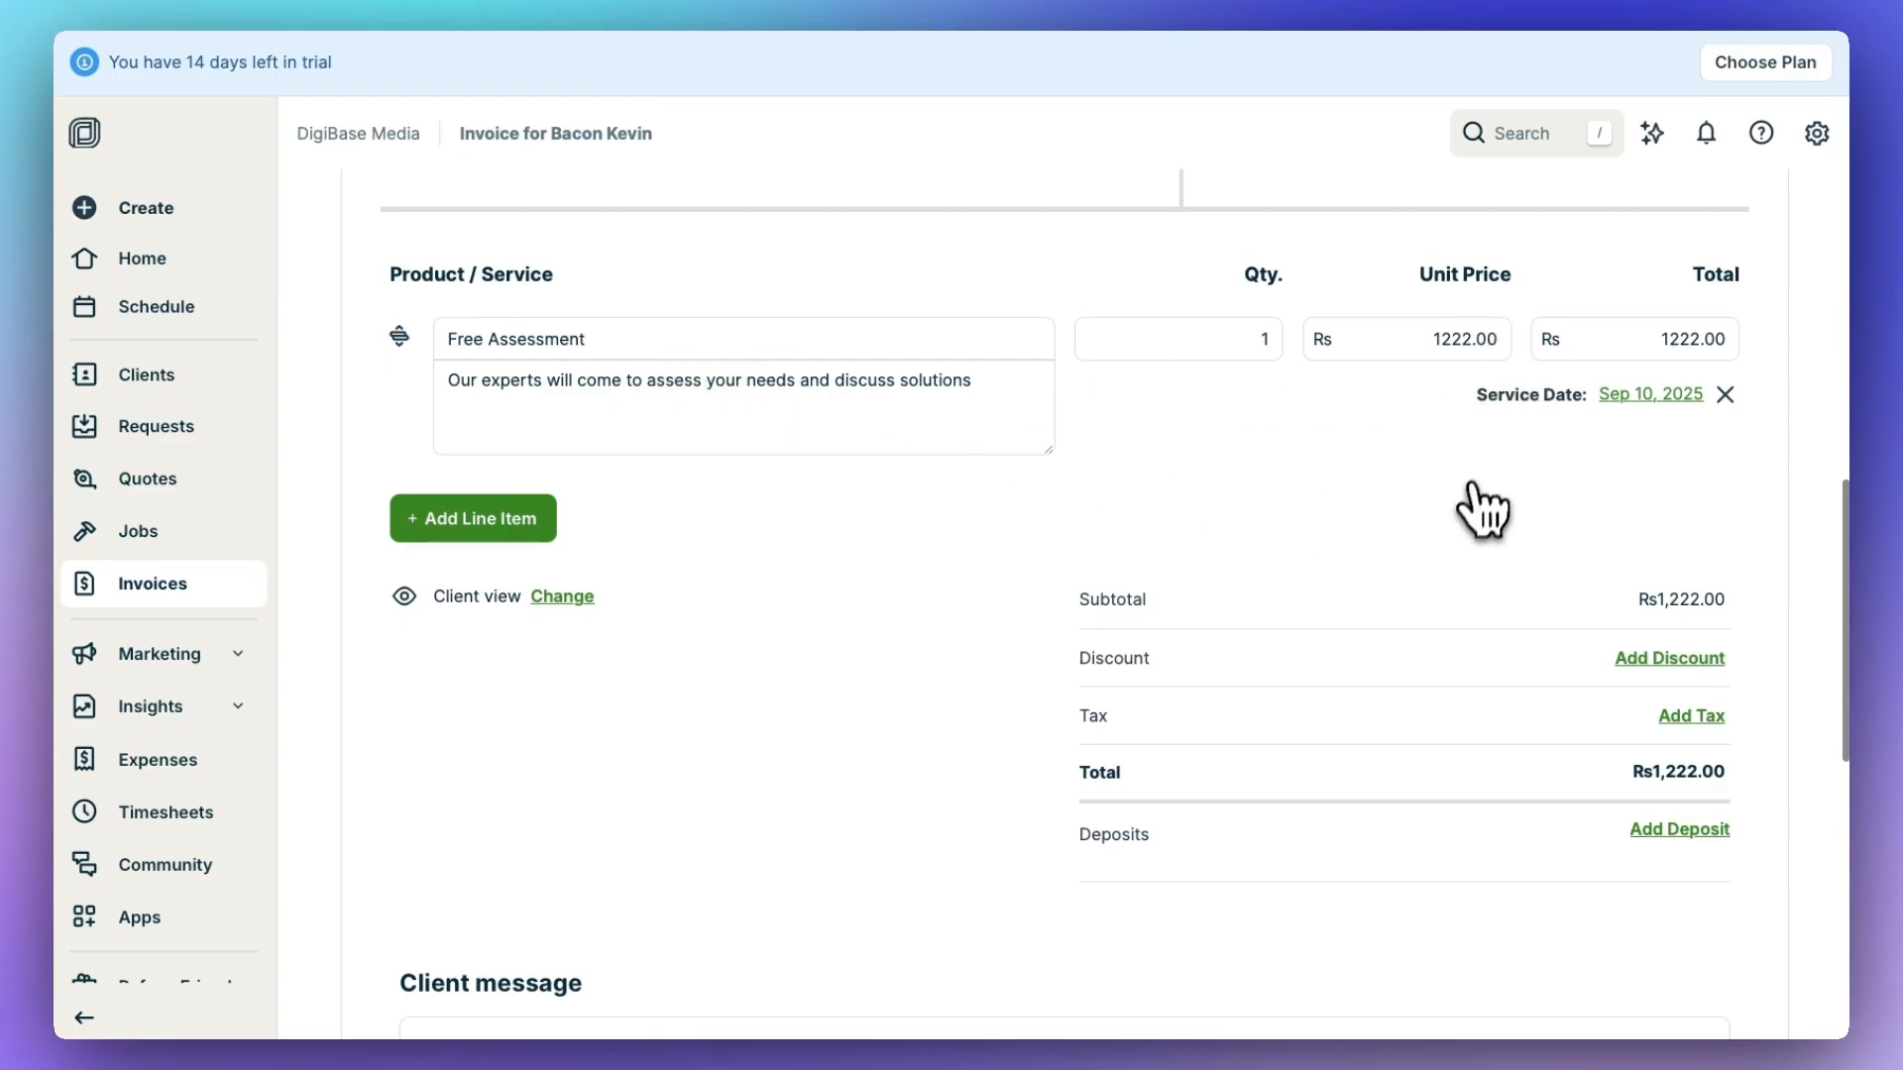
{"action": "scroll", "coordinate": [1477, 515], "scroll_direction": "down", "scroll_amount": 4}
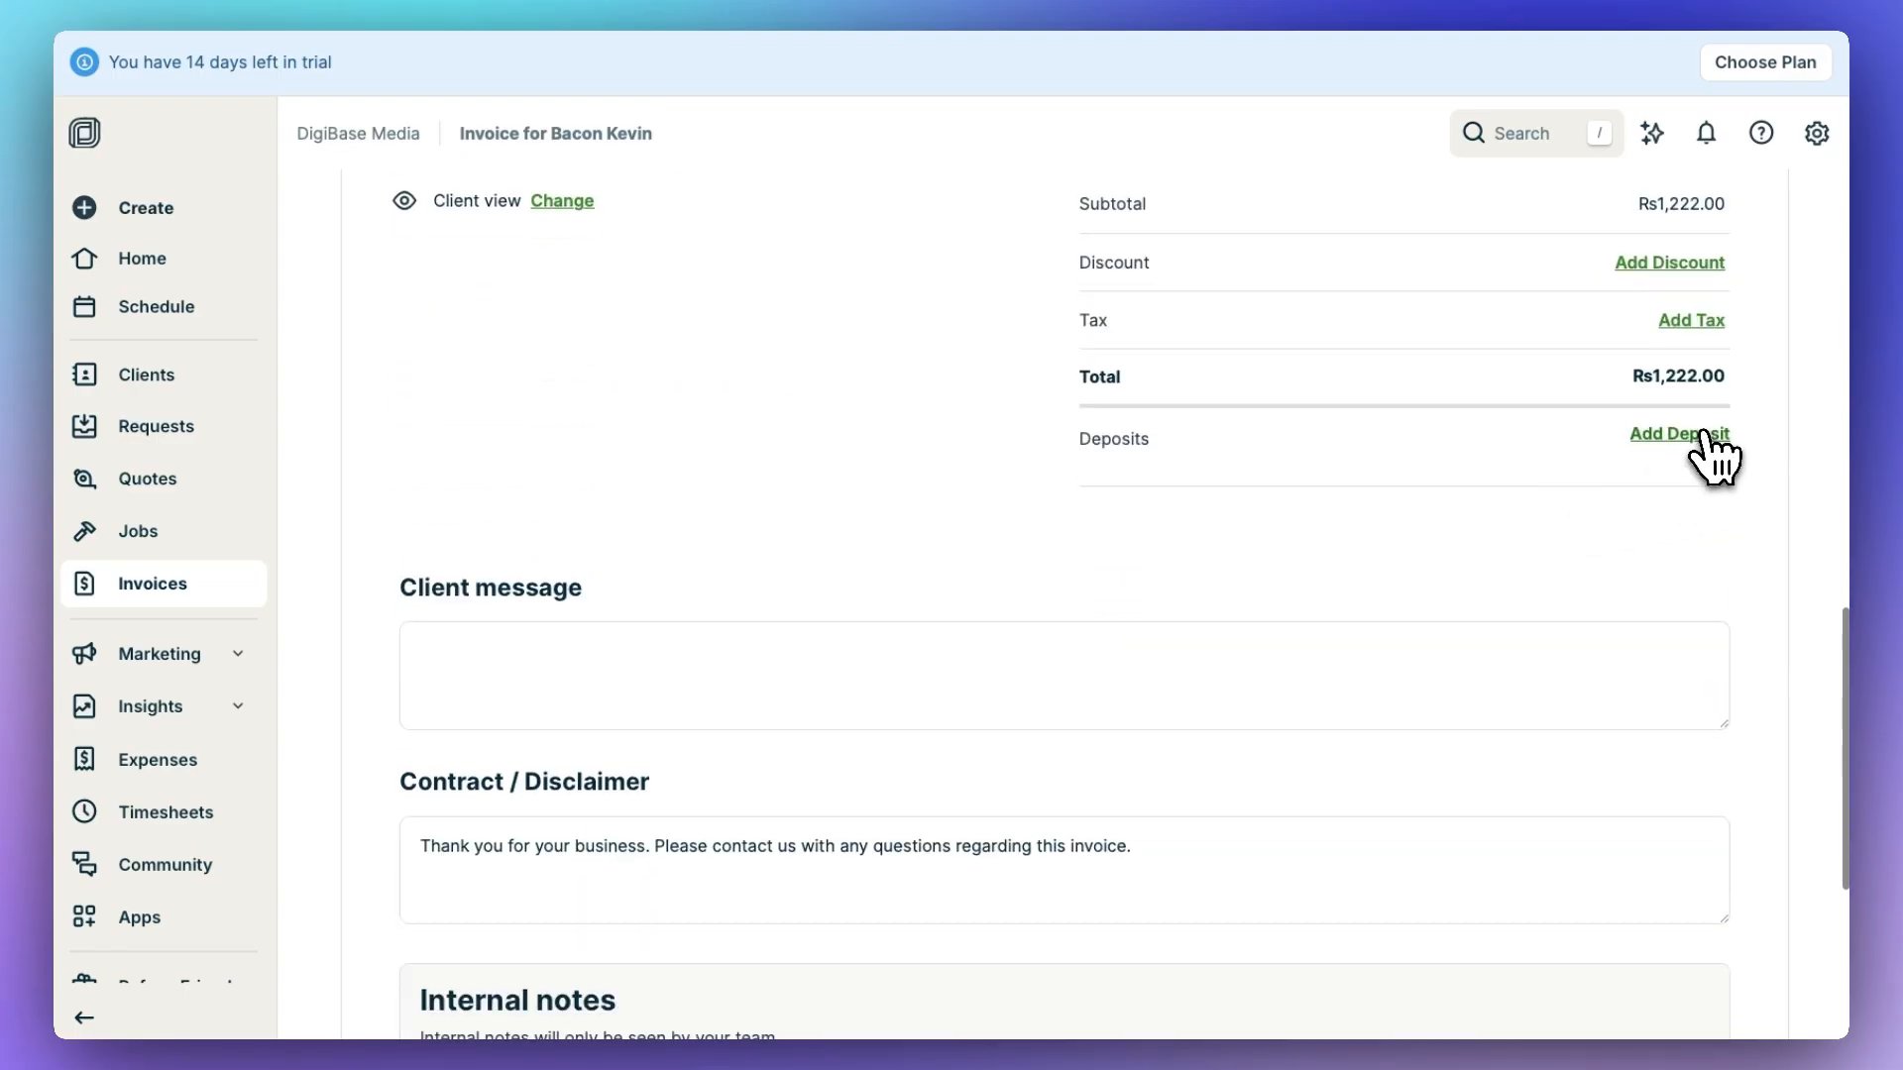
{"action": "left_click", "coordinate": [868, 670]}
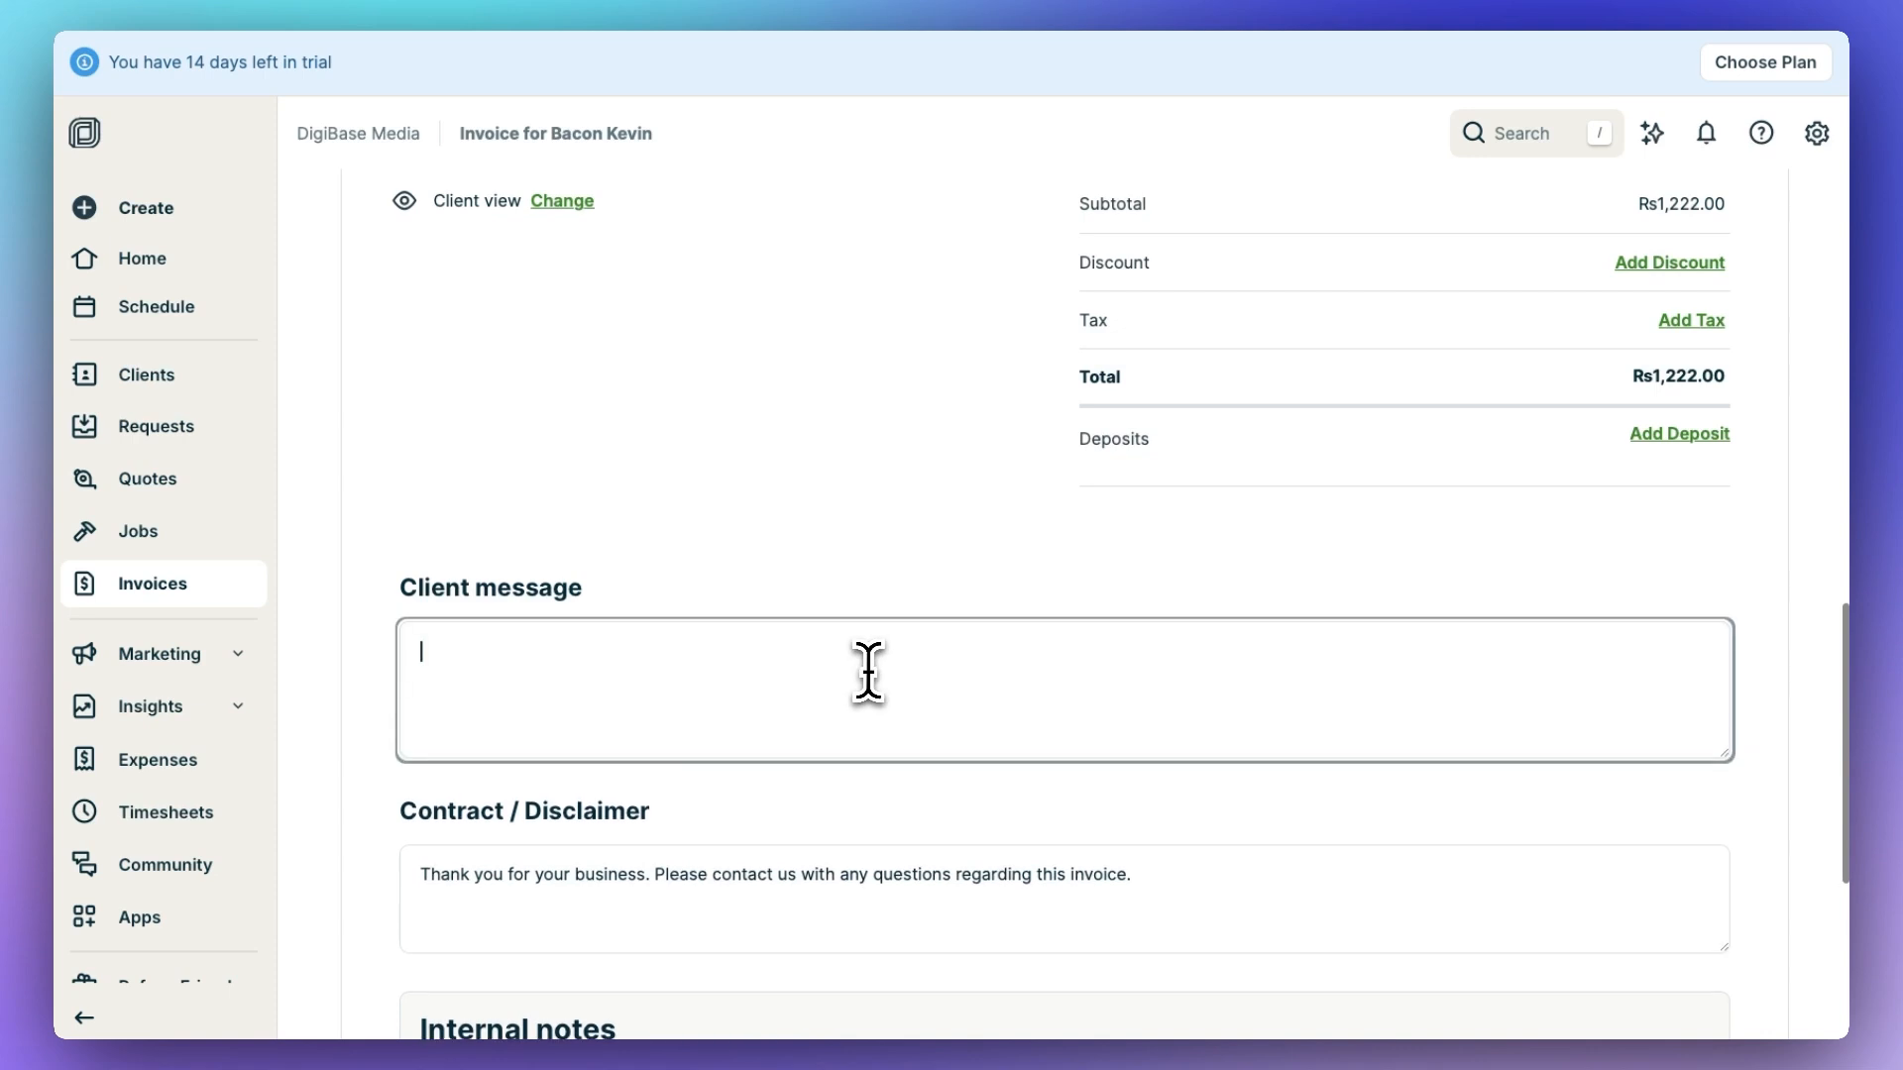
{"action": "type", "text": "erhfbshfbjsbfsb"}
{"action": "key", "text": "ctrl+a"}
{"action": "type", "text": "thank y"}
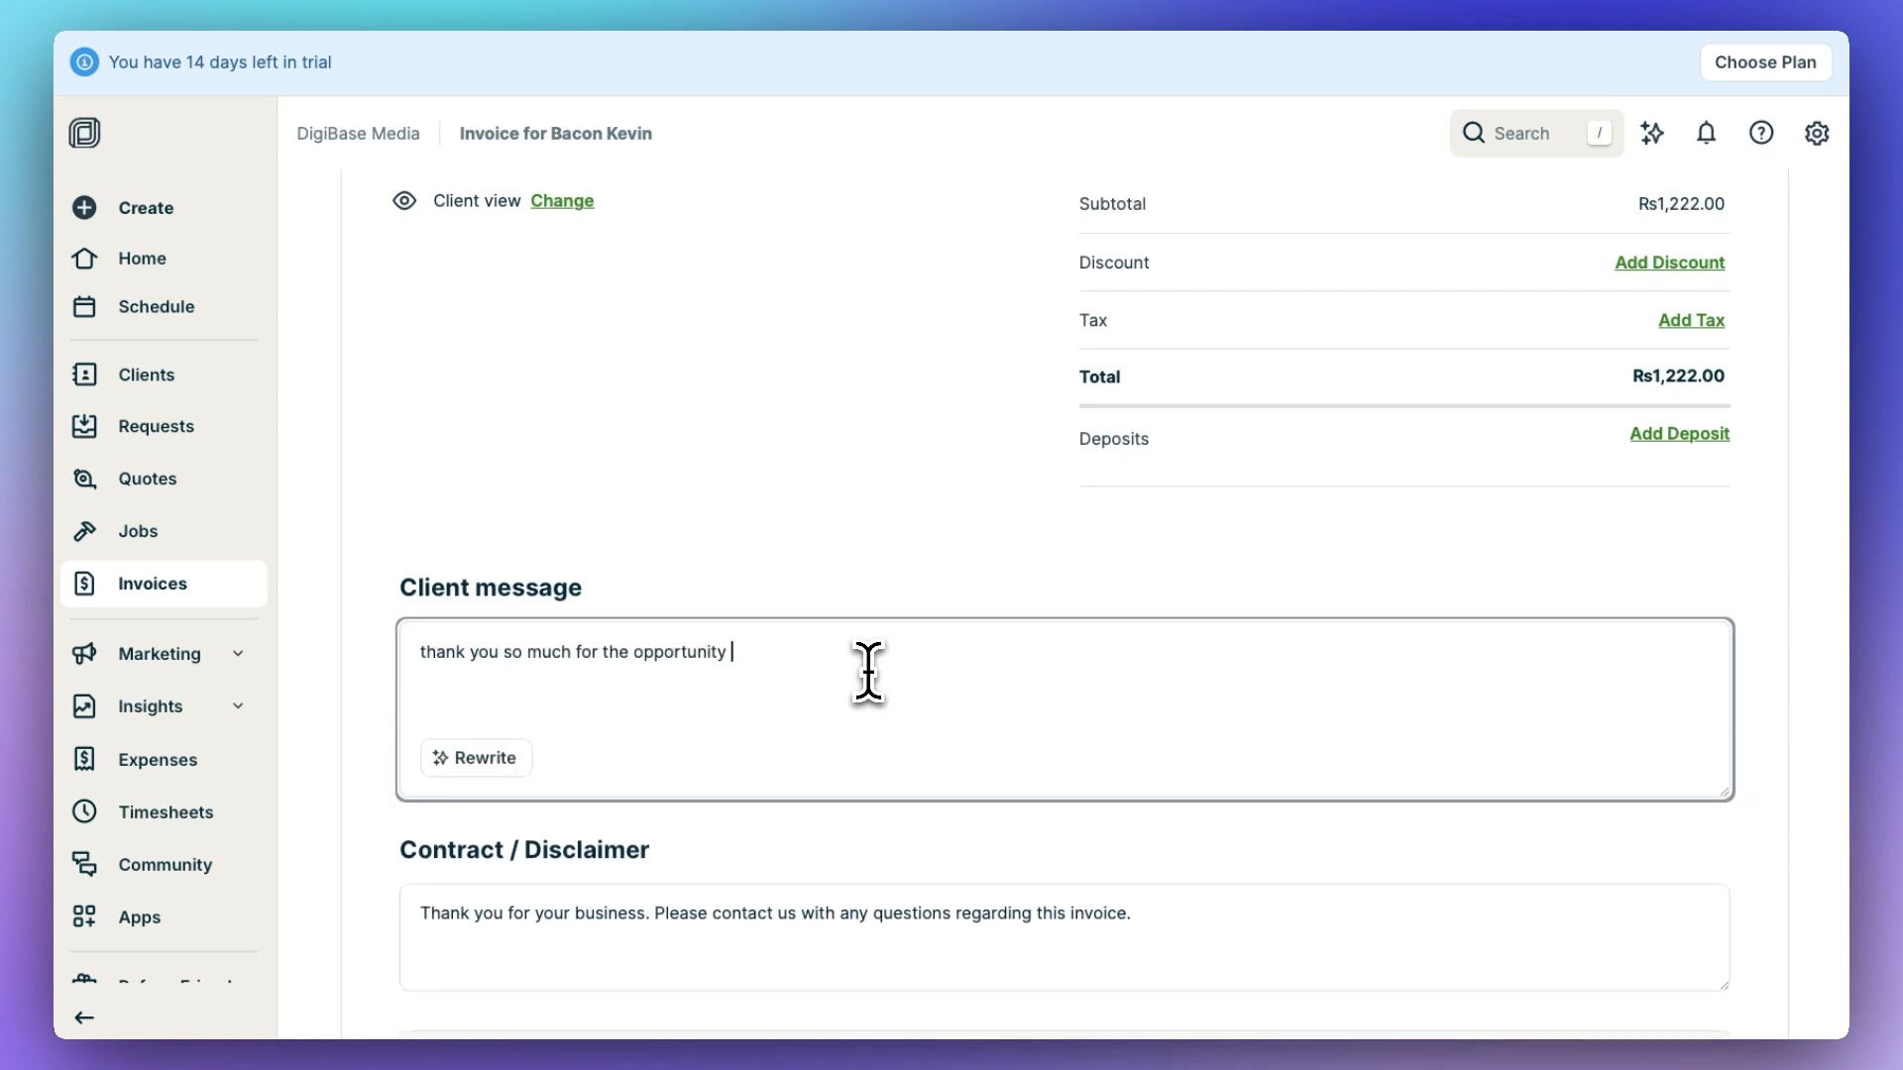
Save the invoice and proceed to collecting its payment.
{"action": "scroll", "coordinate": [773, 871], "scroll_direction": "down", "scroll_amount": 4}
{"action": "scroll", "coordinate": [764, 658], "scroll_direction": "down", "scroll_amount": 2}
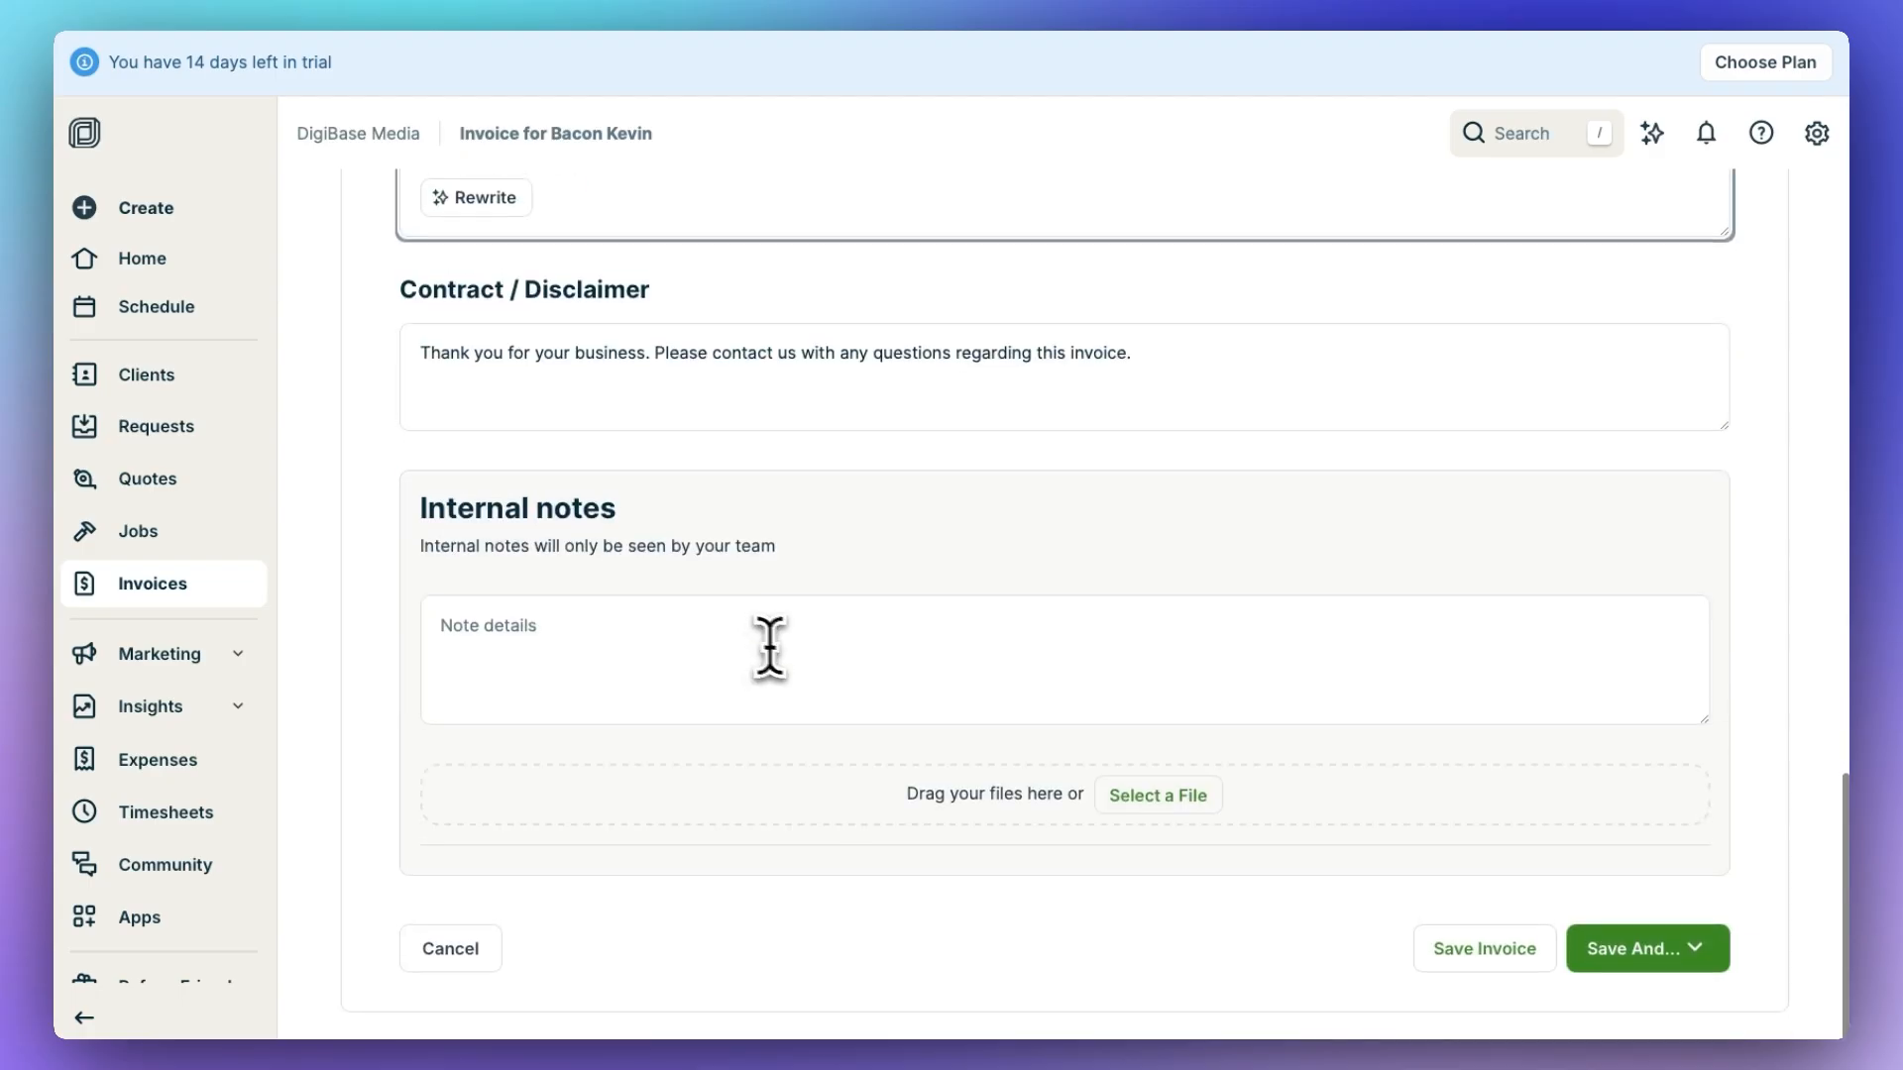
{"action": "left_click", "coordinate": [1690, 953]}
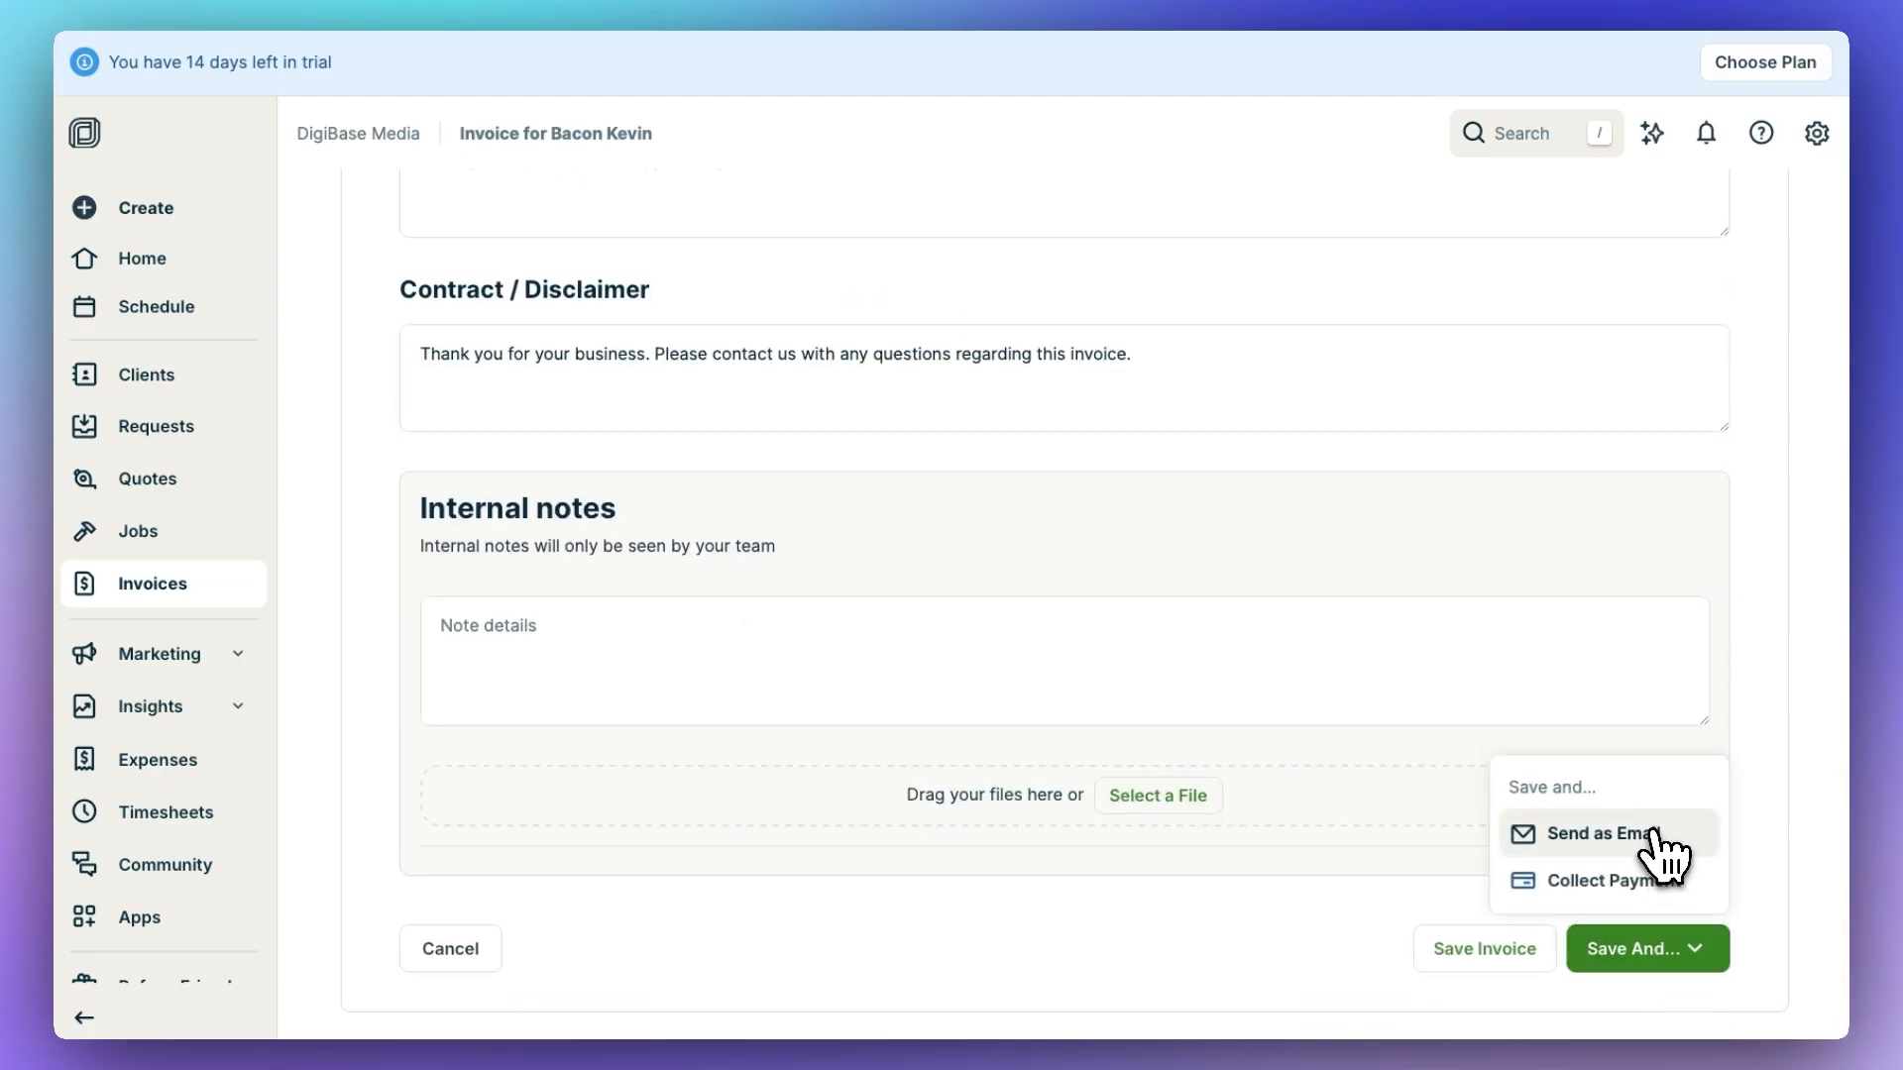
{"action": "left_click", "coordinate": [1641, 882]}
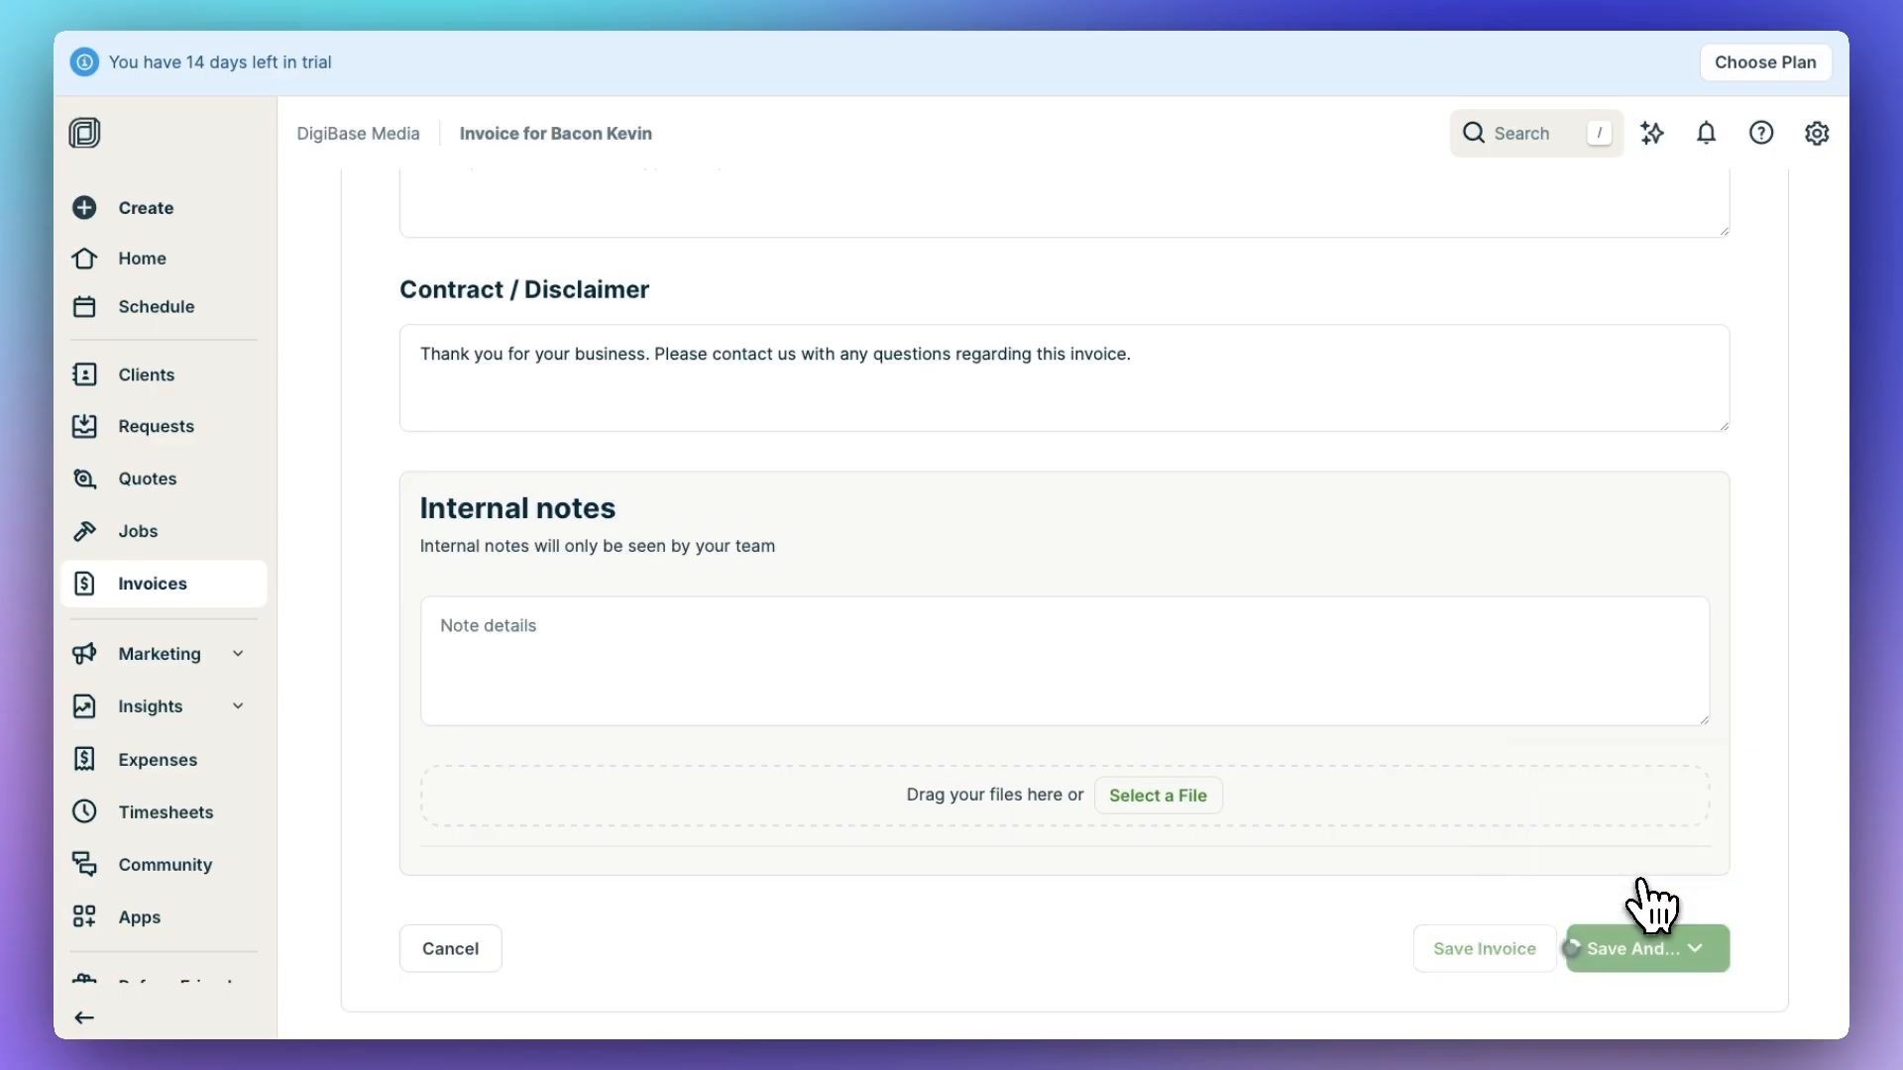
Save the Rs 1,222.00 payment for invoice #1 with an email receipt, then cancel the receipt email.
{"action": "scroll", "coordinate": [710, 323], "scroll_direction": "down", "scroll_amount": 1}
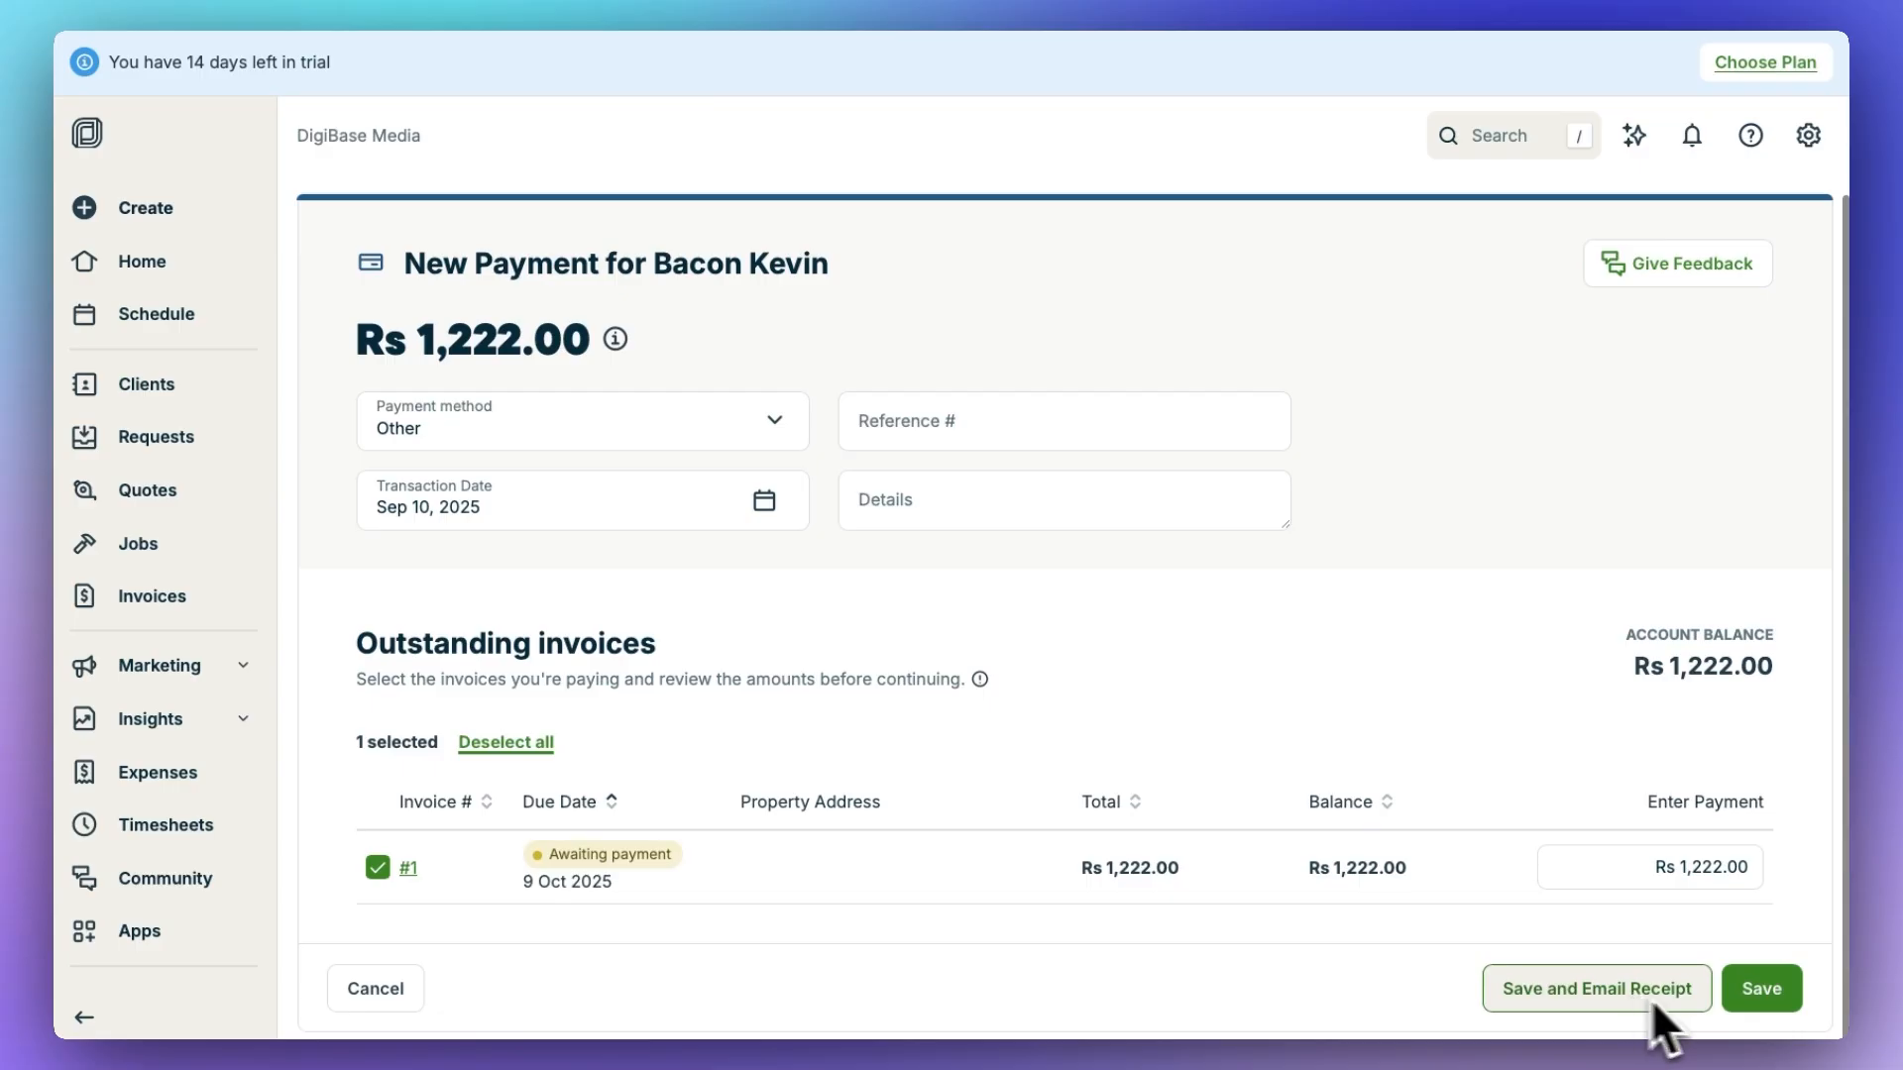
{"action": "left_click", "coordinate": [1641, 996]}
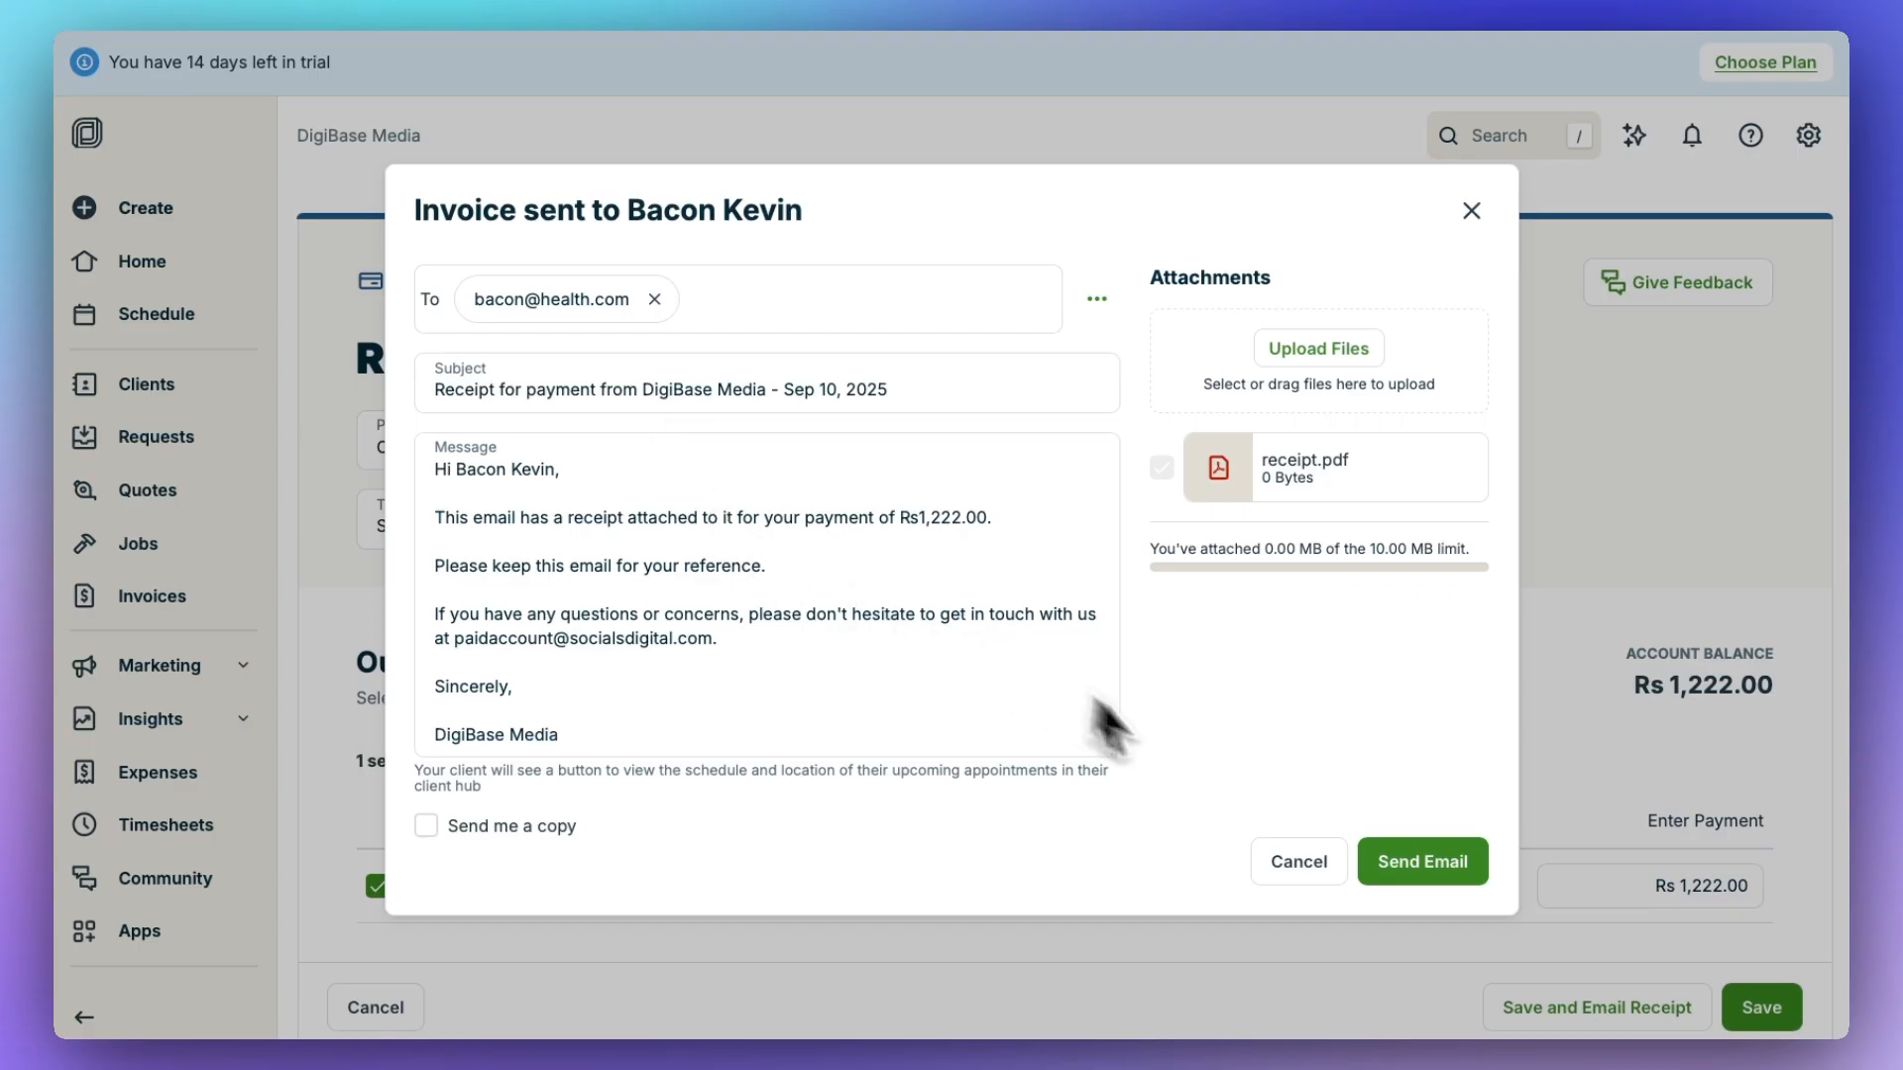
{"action": "left_click", "coordinate": [1306, 854]}
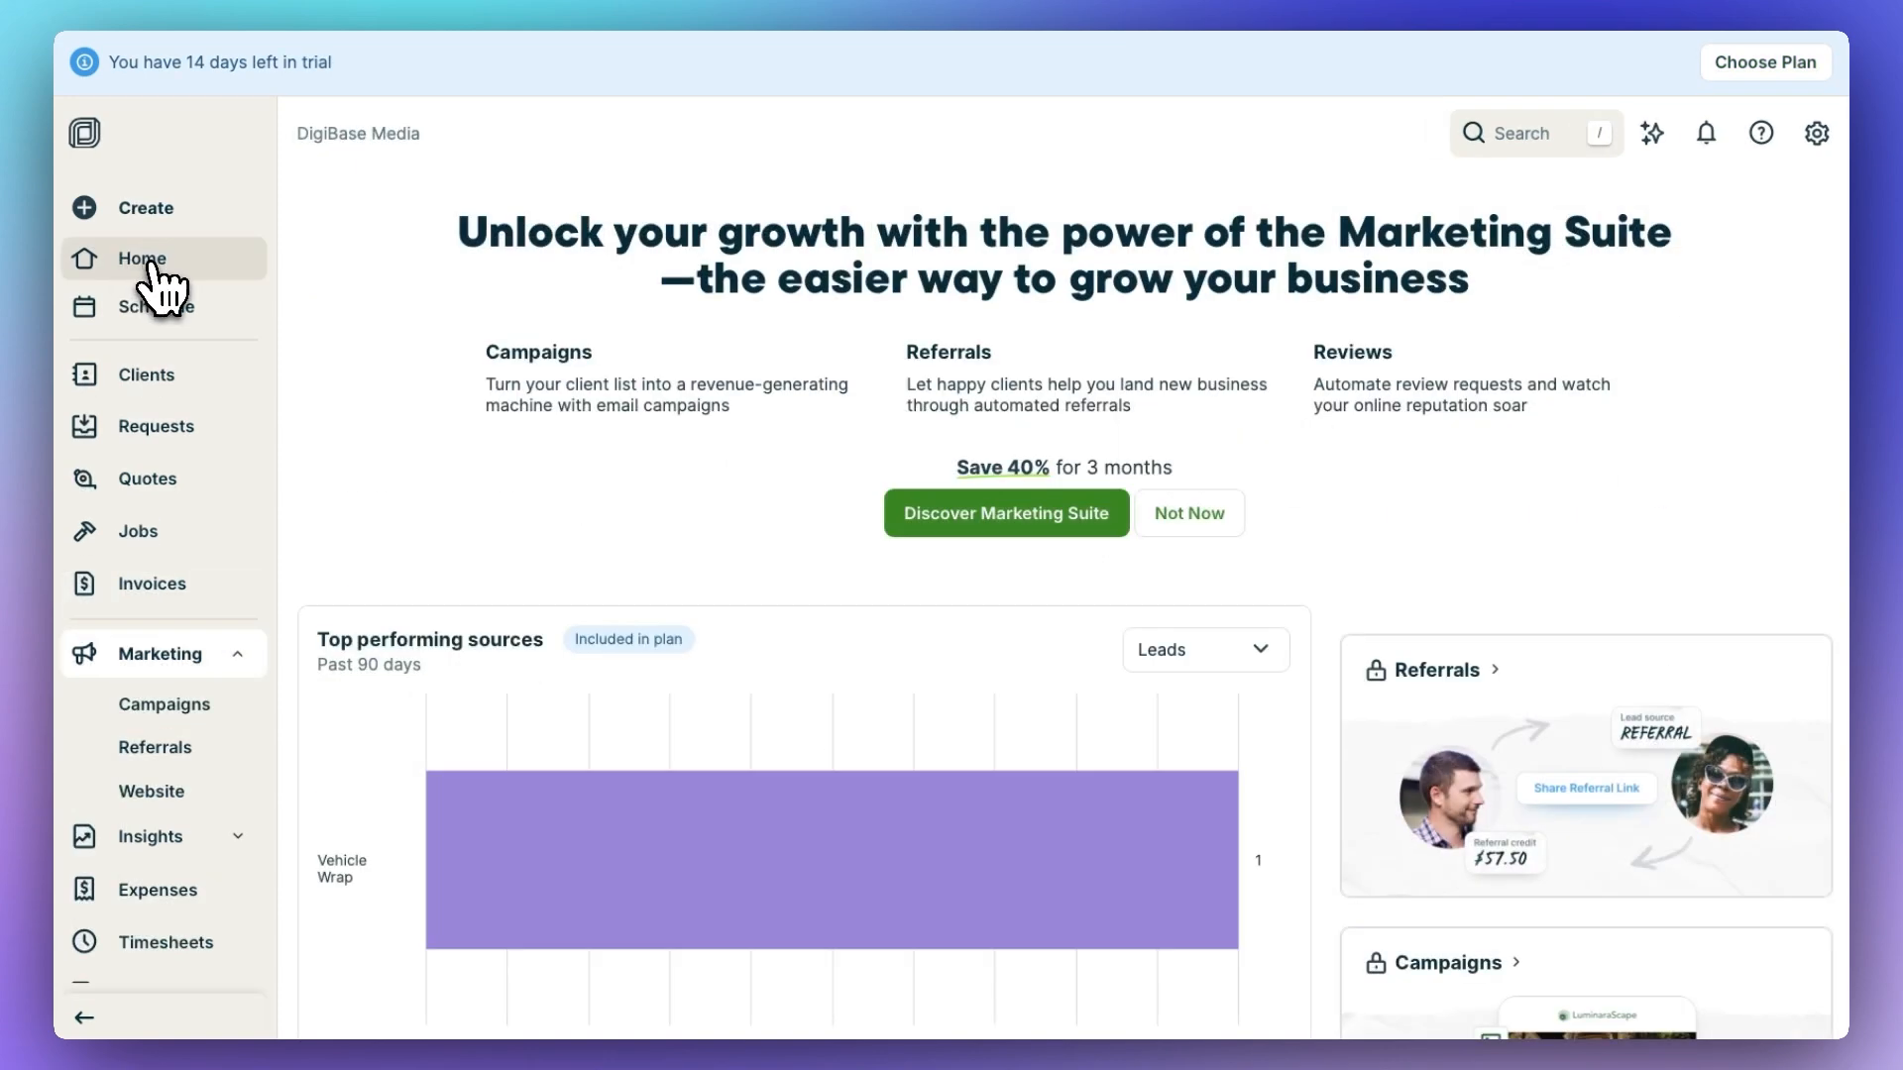
Return to the home dashboard, denying location access, and review its workflow summary and today's appointments.
{"action": "left_click", "coordinate": [155, 268]}
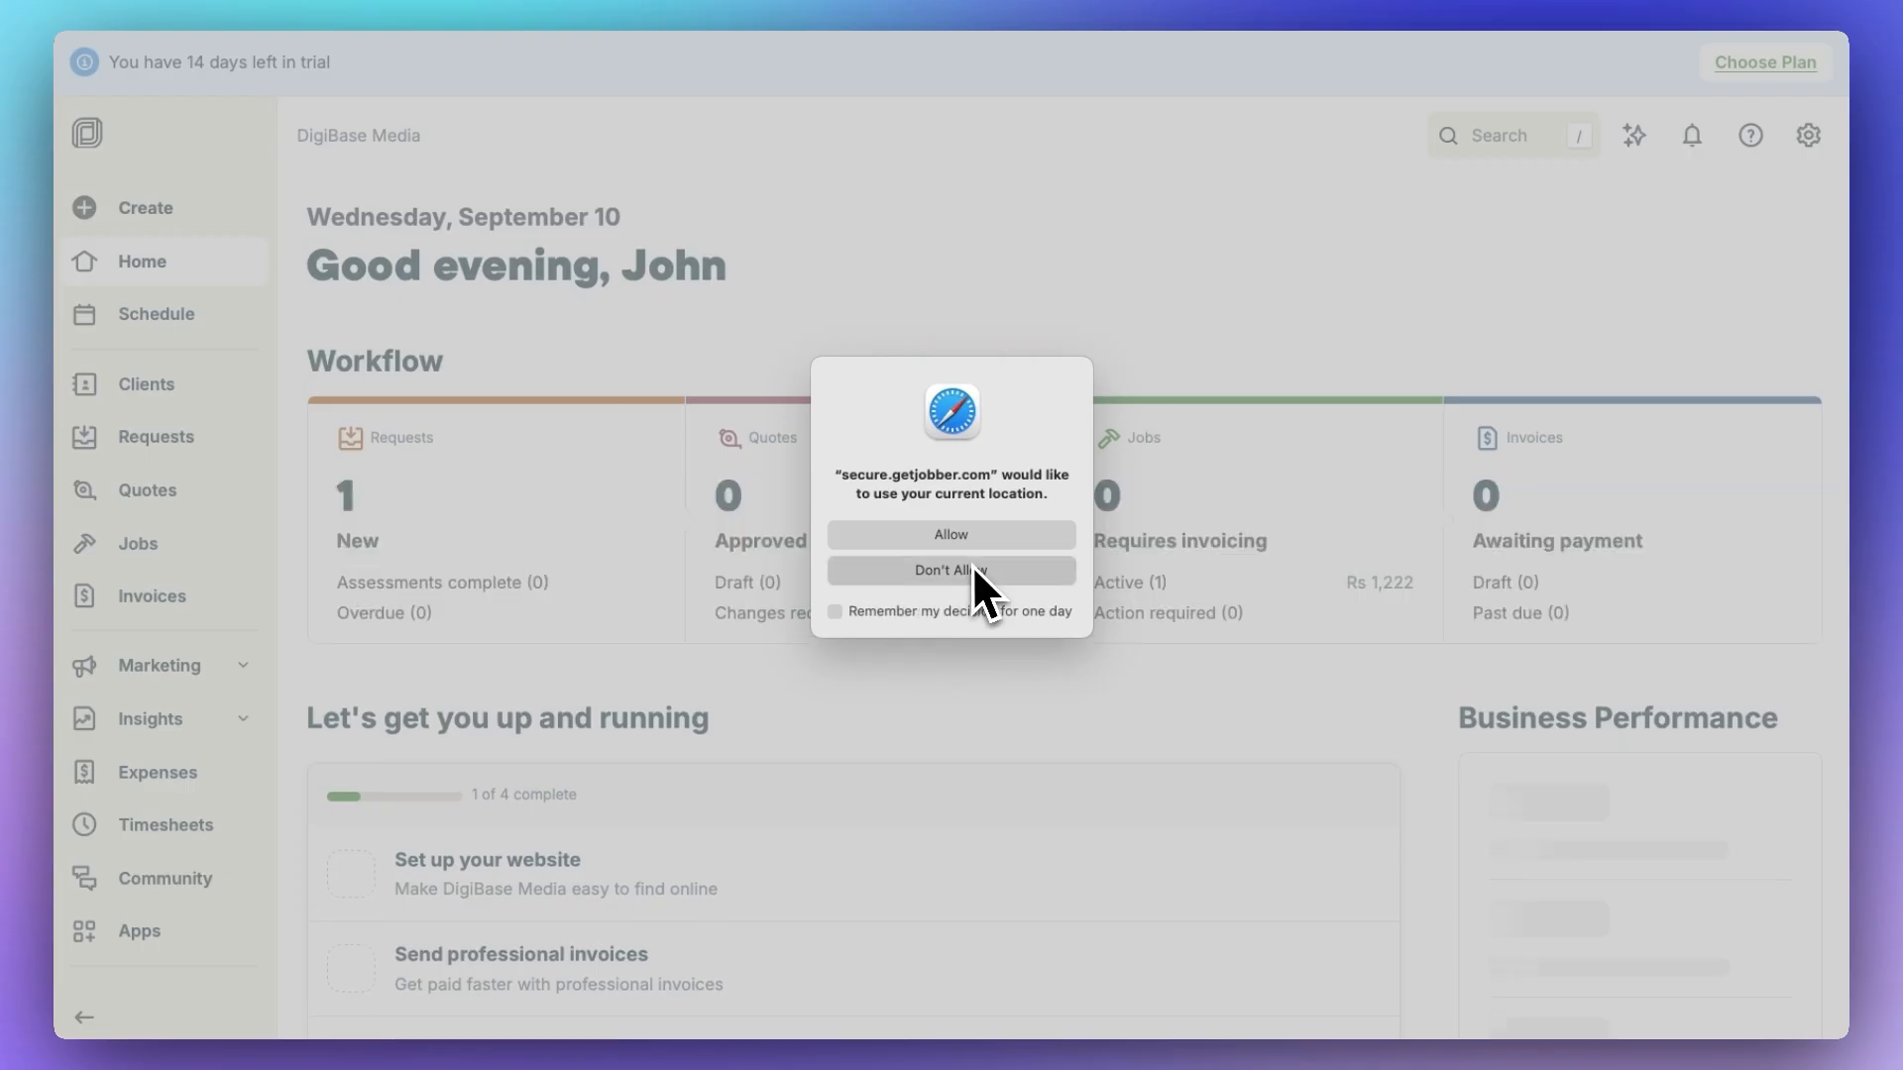
{"action": "left_click", "coordinate": [973, 570]}
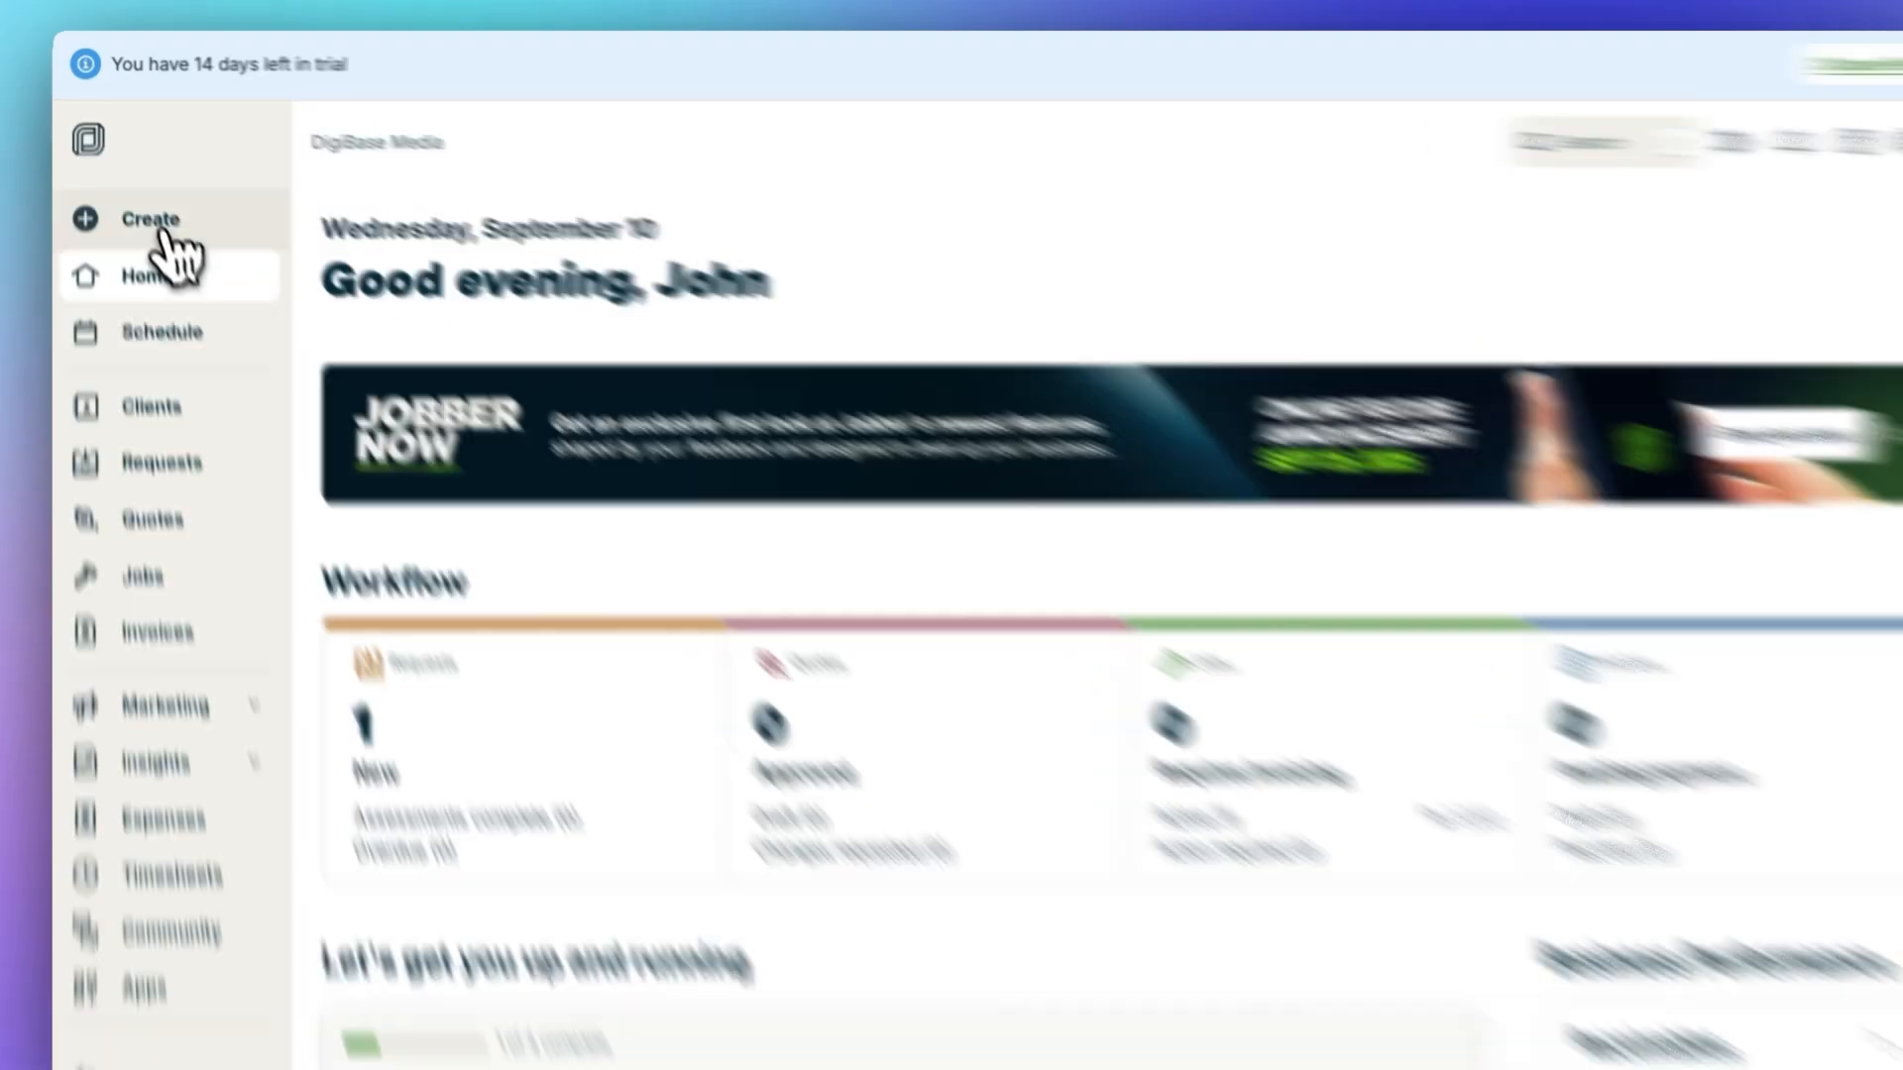
{"action": "left_click", "coordinate": [158, 216]}
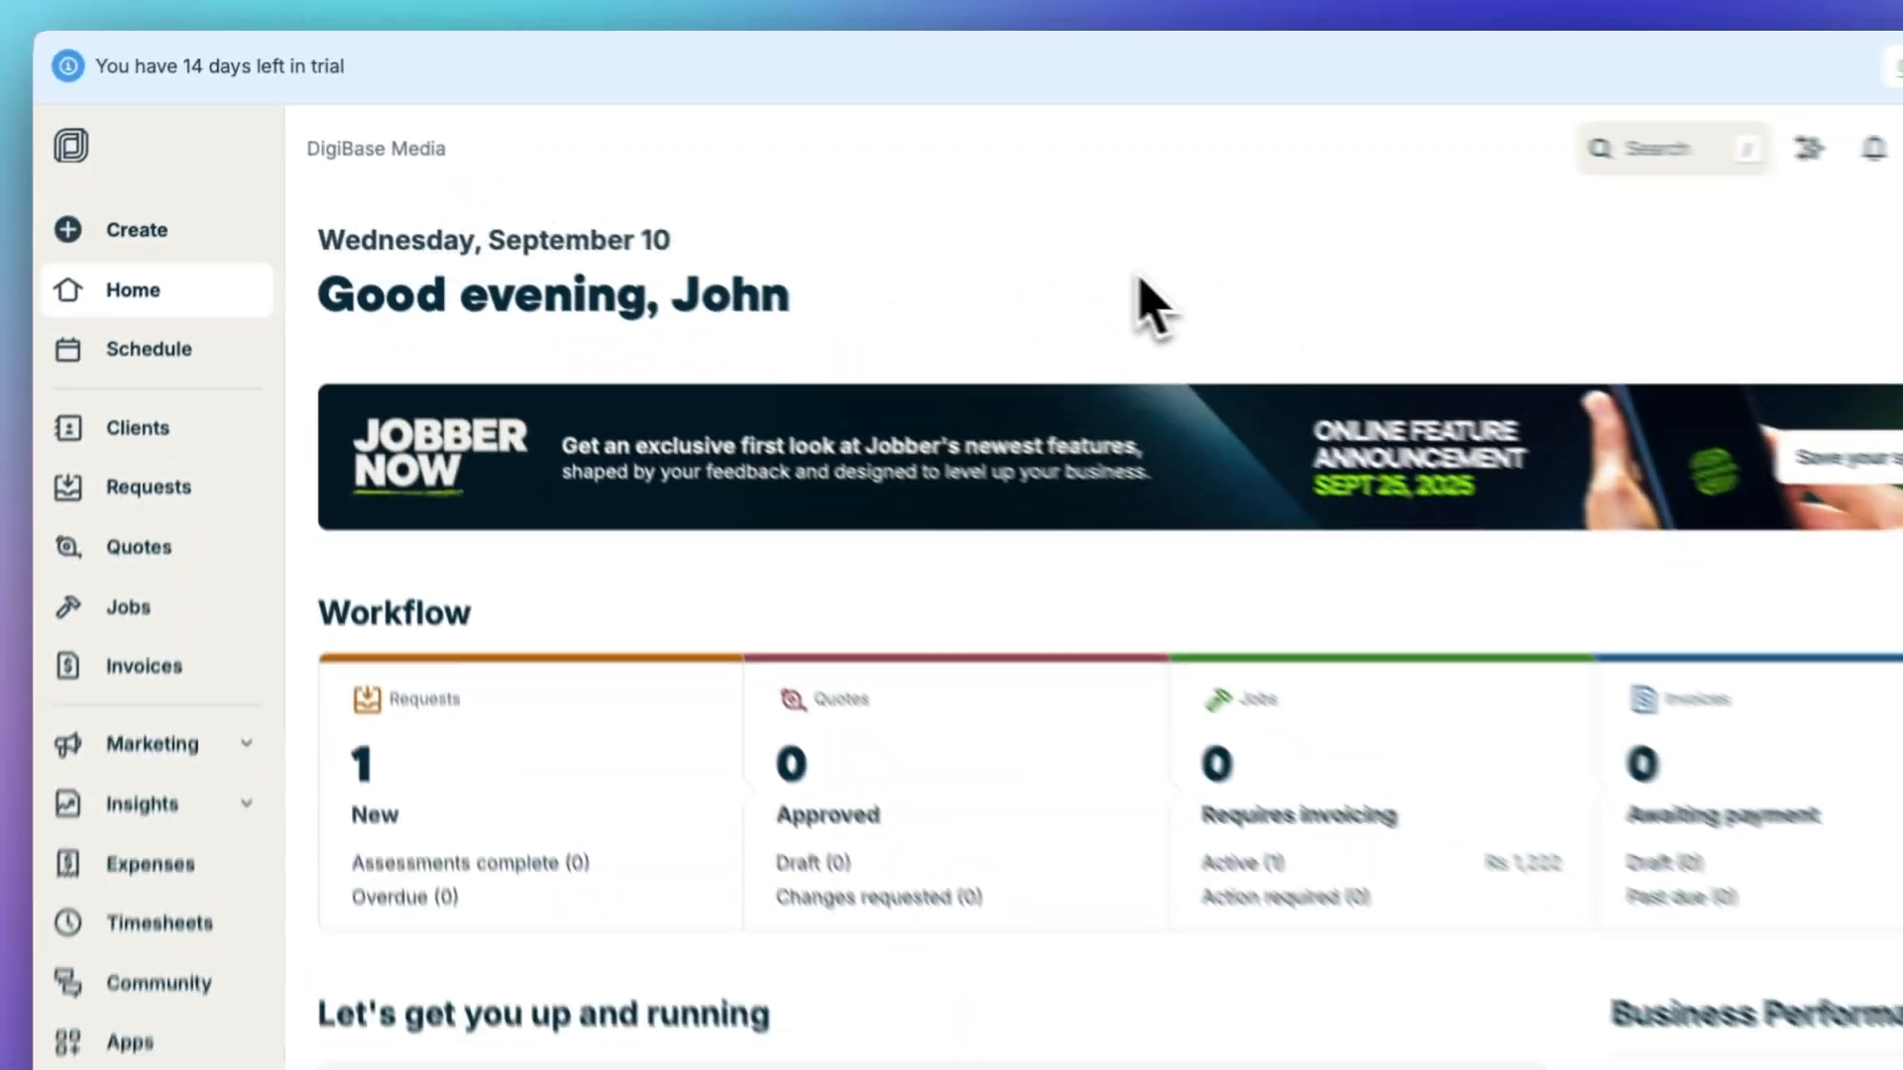
{"action": "scroll", "coordinate": [1037, 247], "scroll_direction": "down", "scroll_amount": 1}
{"action": "scroll", "coordinate": [1037, 247], "scroll_direction": "down", "scroll_amount": 10}
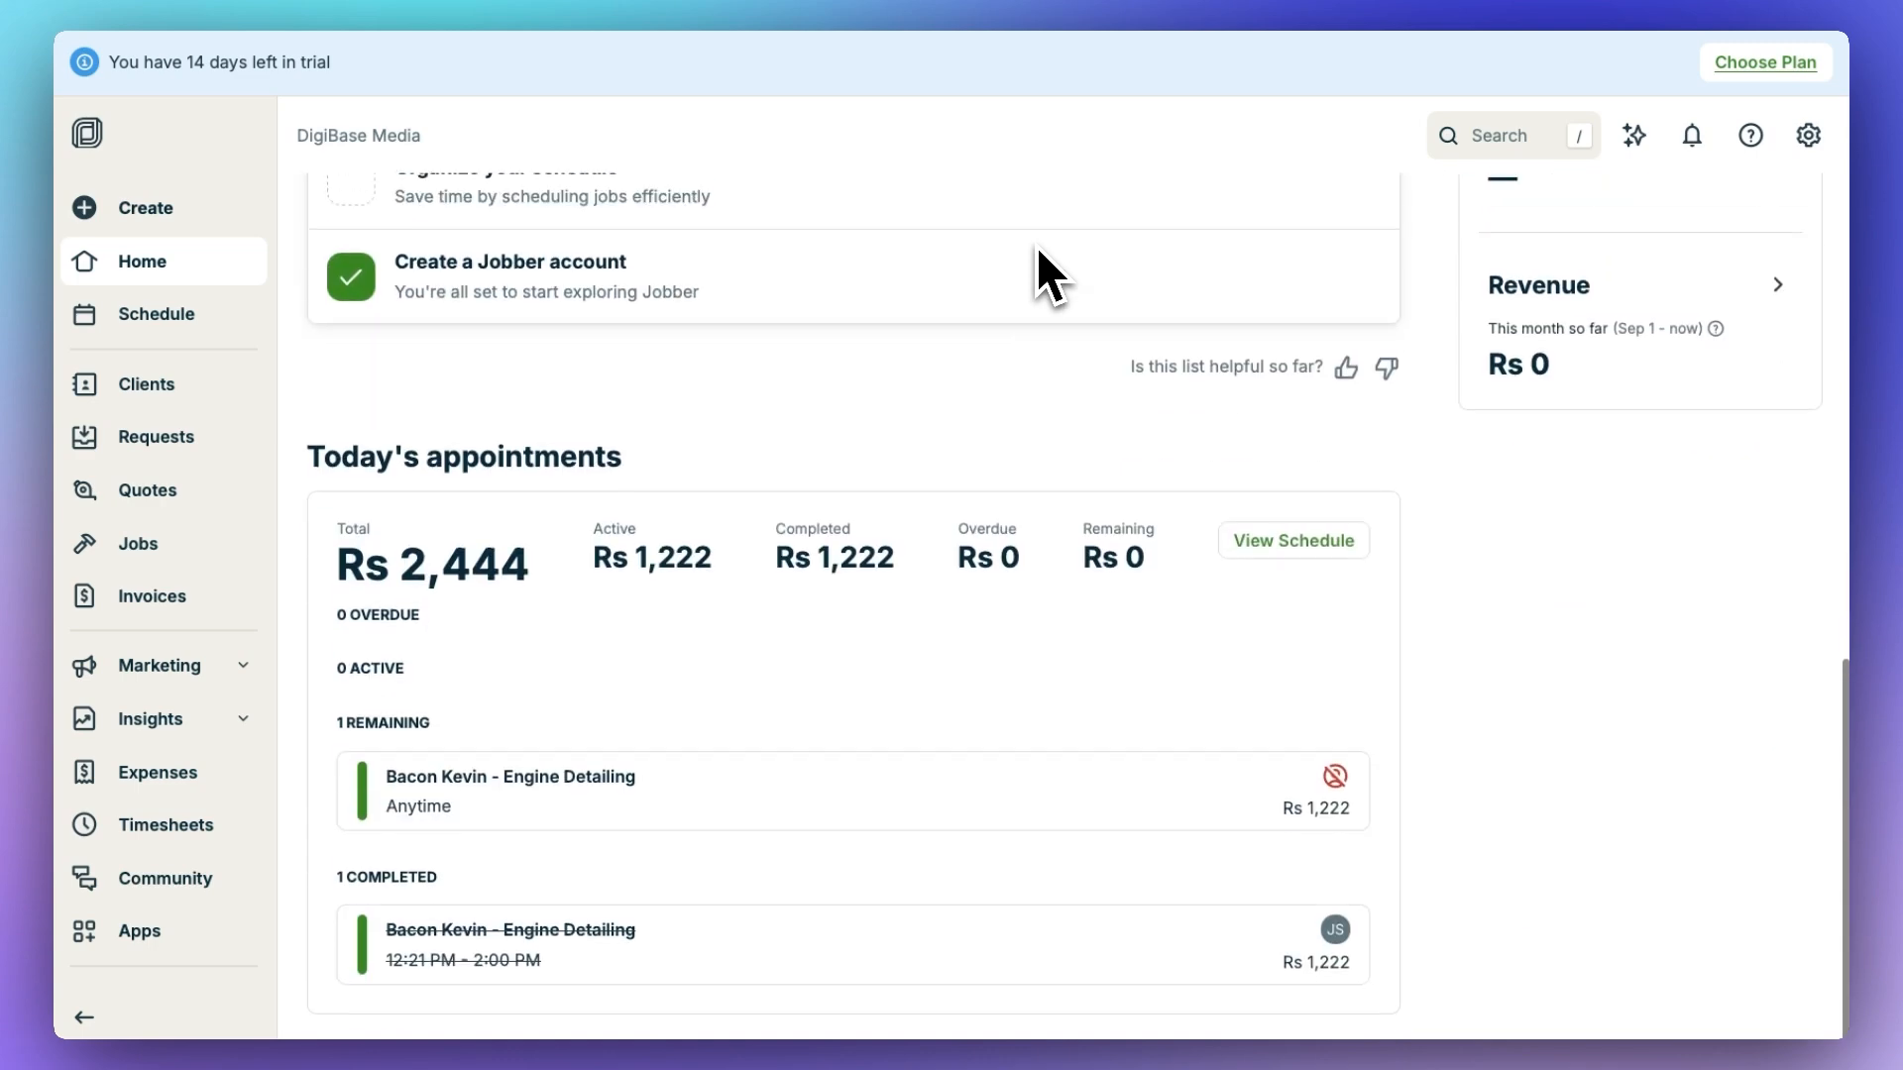
{"action": "scroll", "coordinate": [1037, 247], "scroll_direction": "up", "scroll_amount": 10}
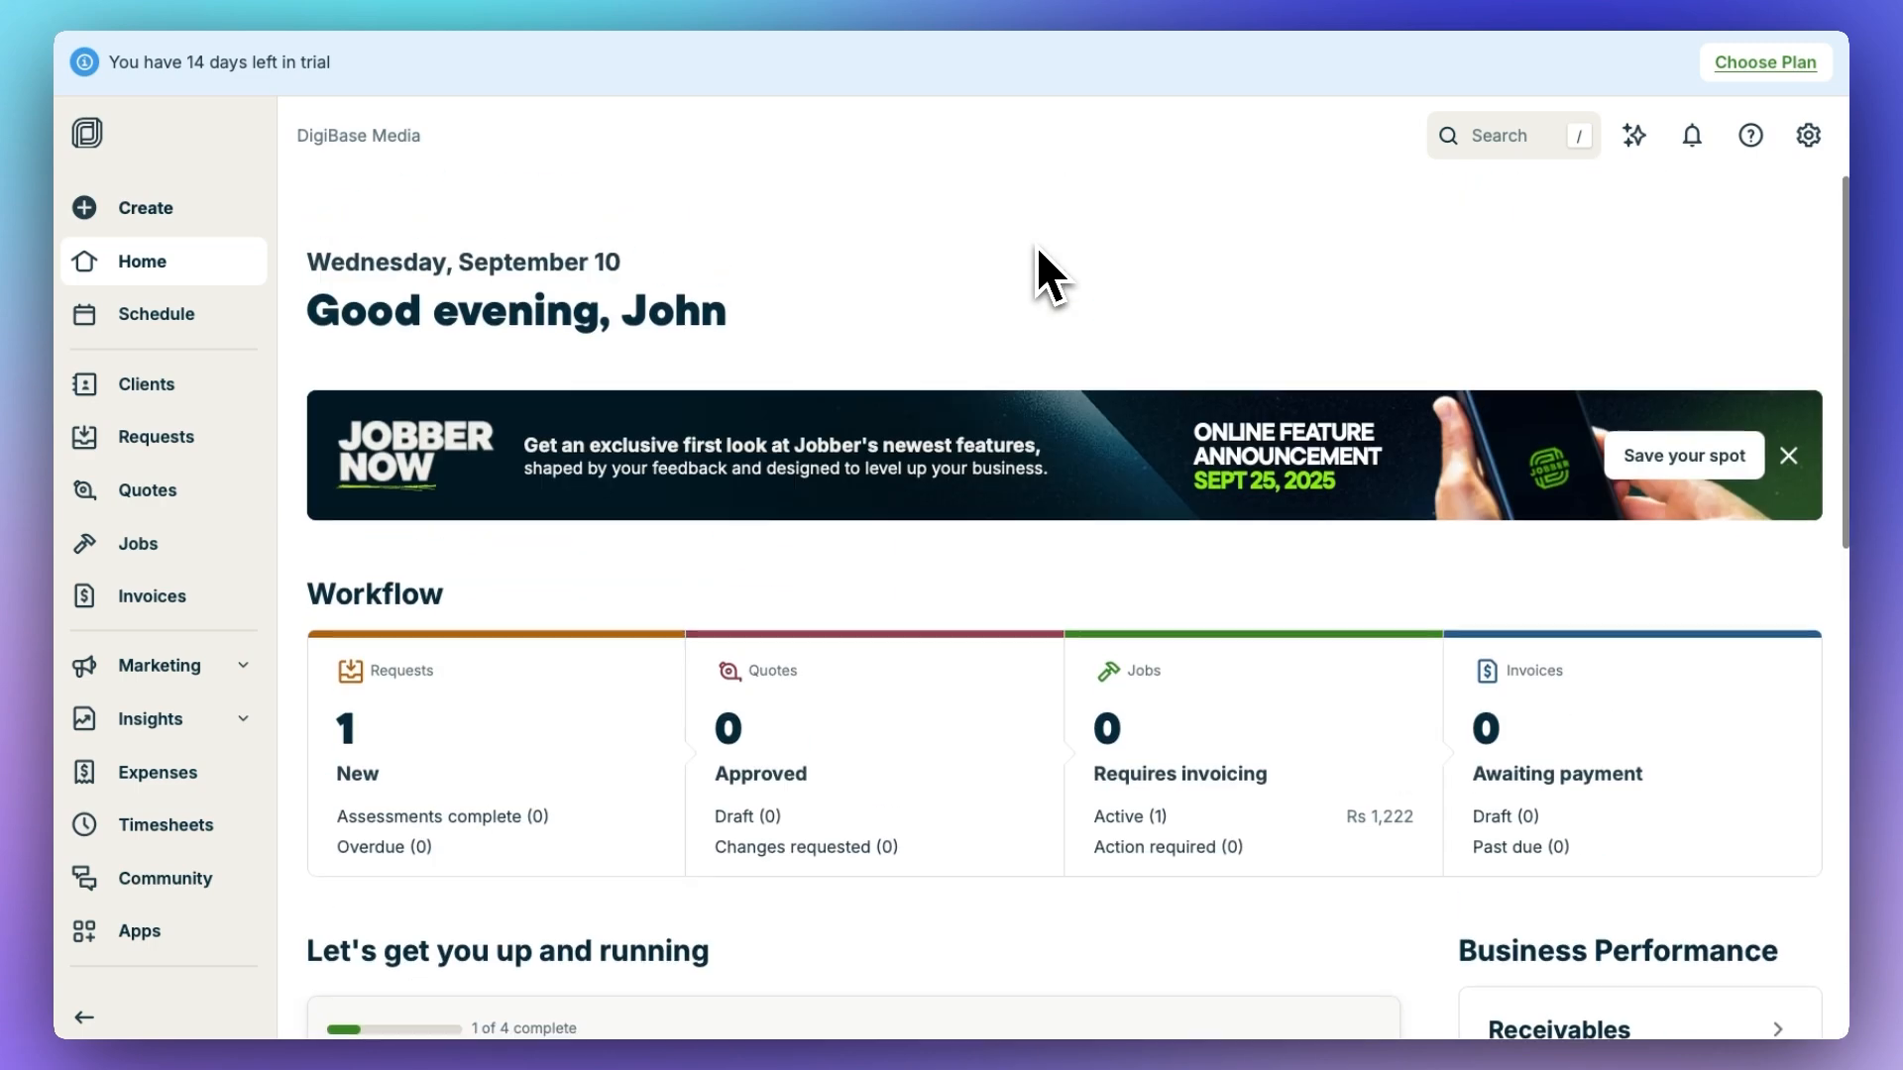
Examine the marketing overview's top performing sources, website visitors, referrals and campaigns, and the remaining navigation sections.
{"action": "left_click", "coordinate": [203, 666]}
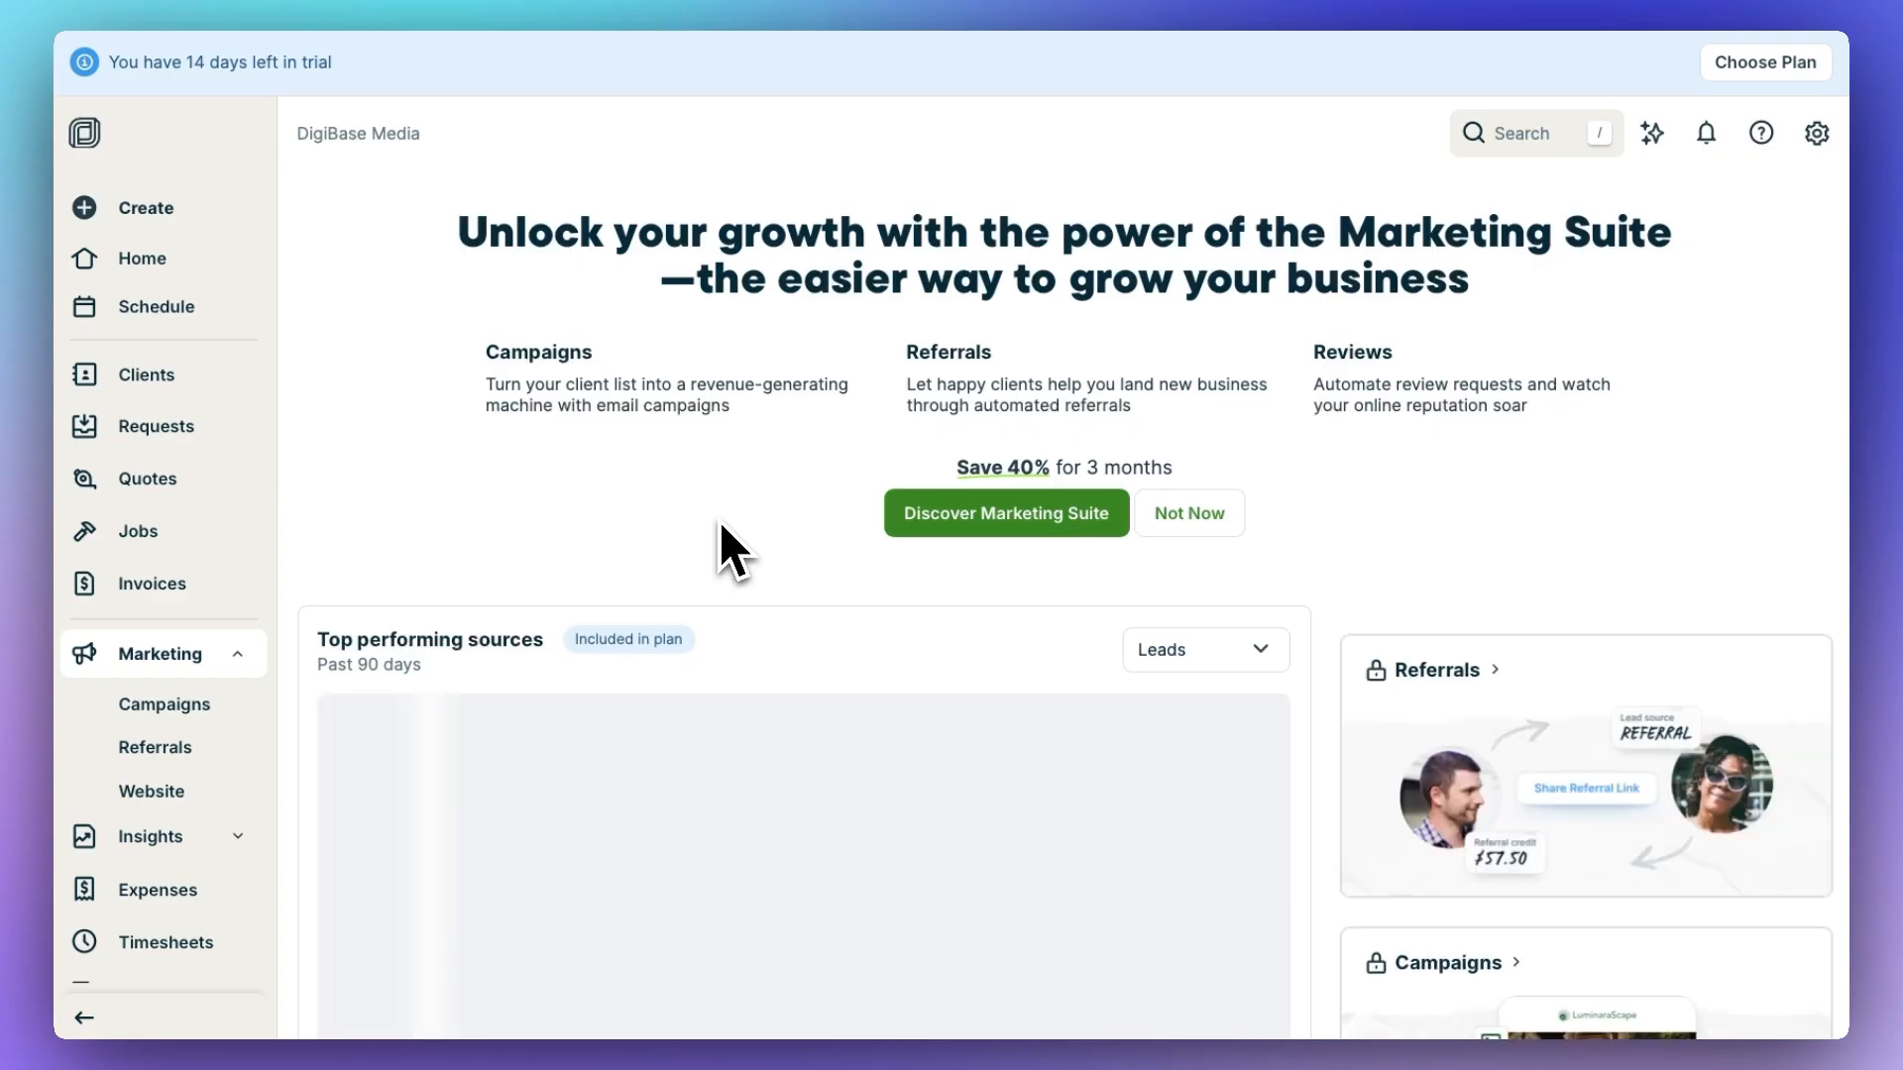
{"action": "scroll", "coordinate": [718, 521], "scroll_direction": "down", "scroll_amount": 3}
{"action": "scroll", "coordinate": [719, 521], "scroll_direction": "down", "scroll_amount": 2}
{"action": "scroll", "coordinate": [719, 521], "scroll_direction": "up", "scroll_amount": 5}
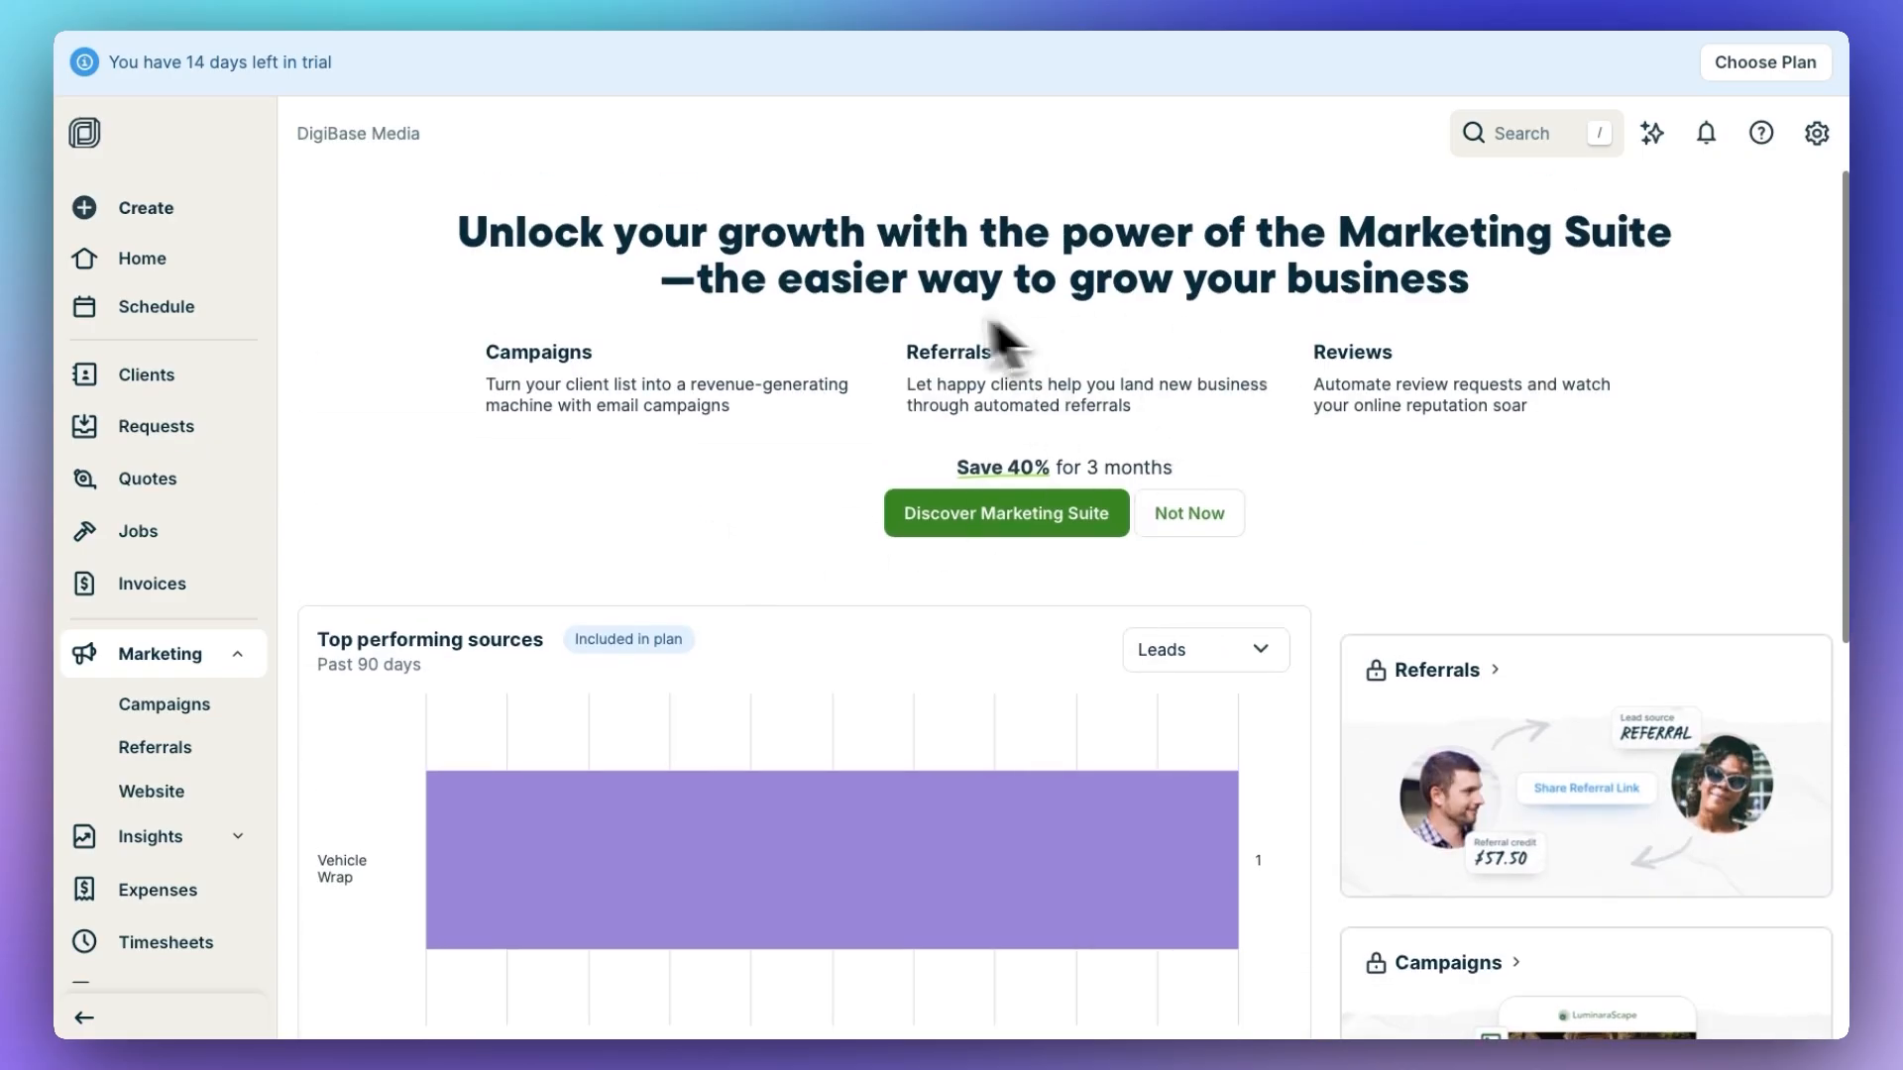
{"action": "scroll", "coordinate": [1056, 436], "scroll_direction": "down", "scroll_amount": 3}
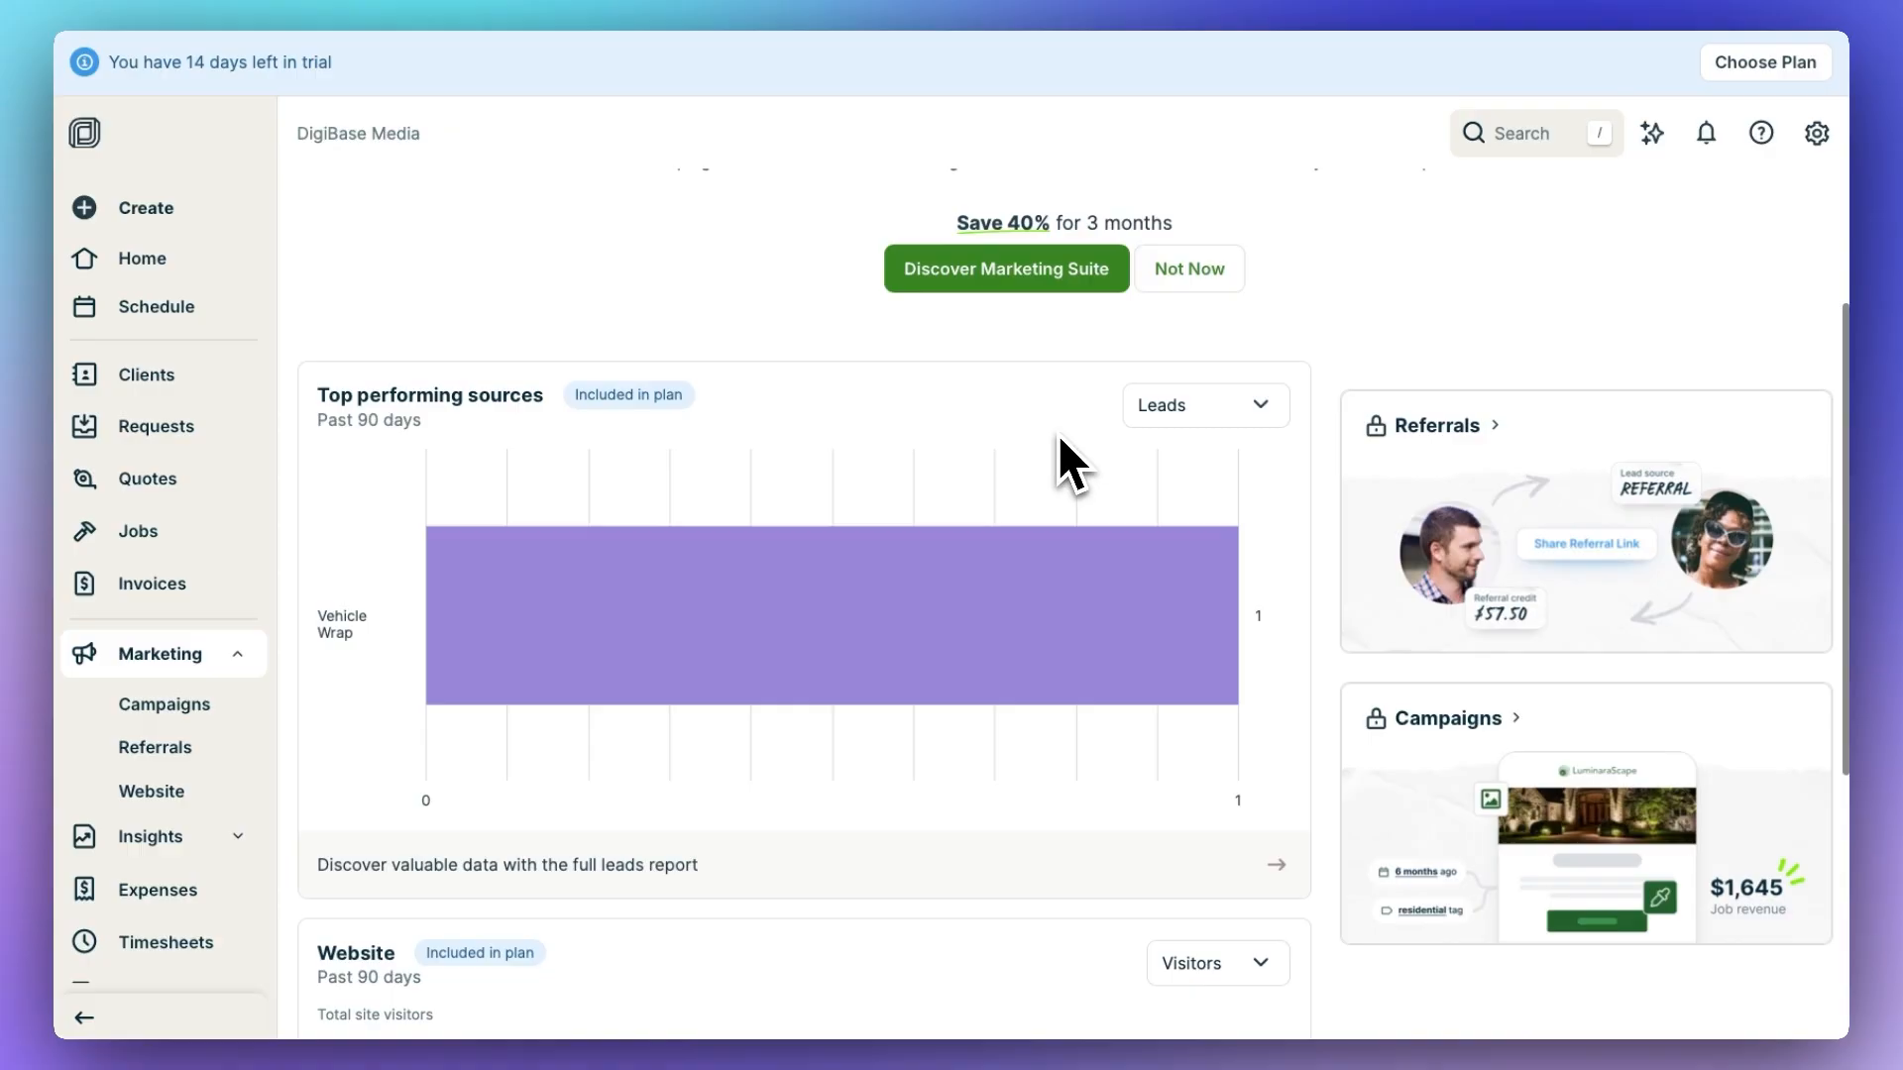
{"action": "scroll", "coordinate": [716, 584], "scroll_direction": "down", "scroll_amount": 5}
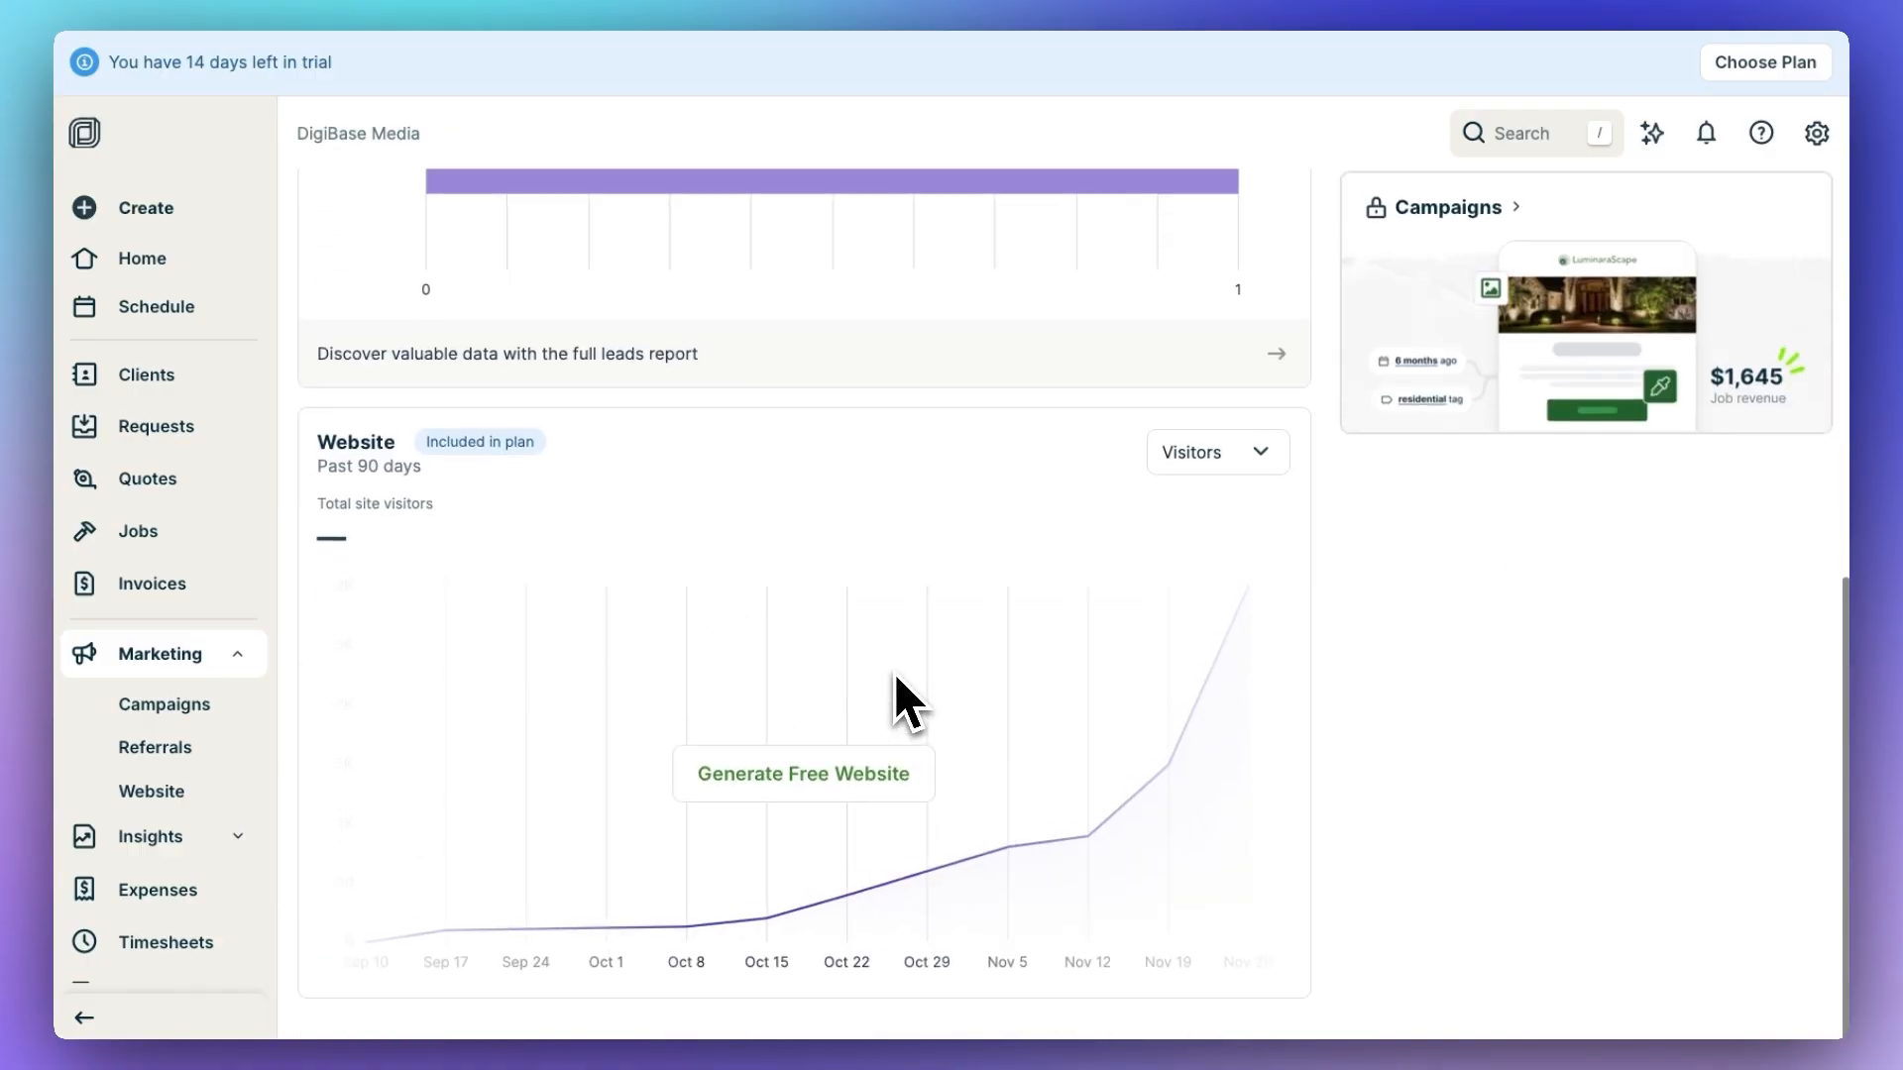
{"action": "scroll", "coordinate": [894, 684], "scroll_direction": "up", "scroll_amount": 8}
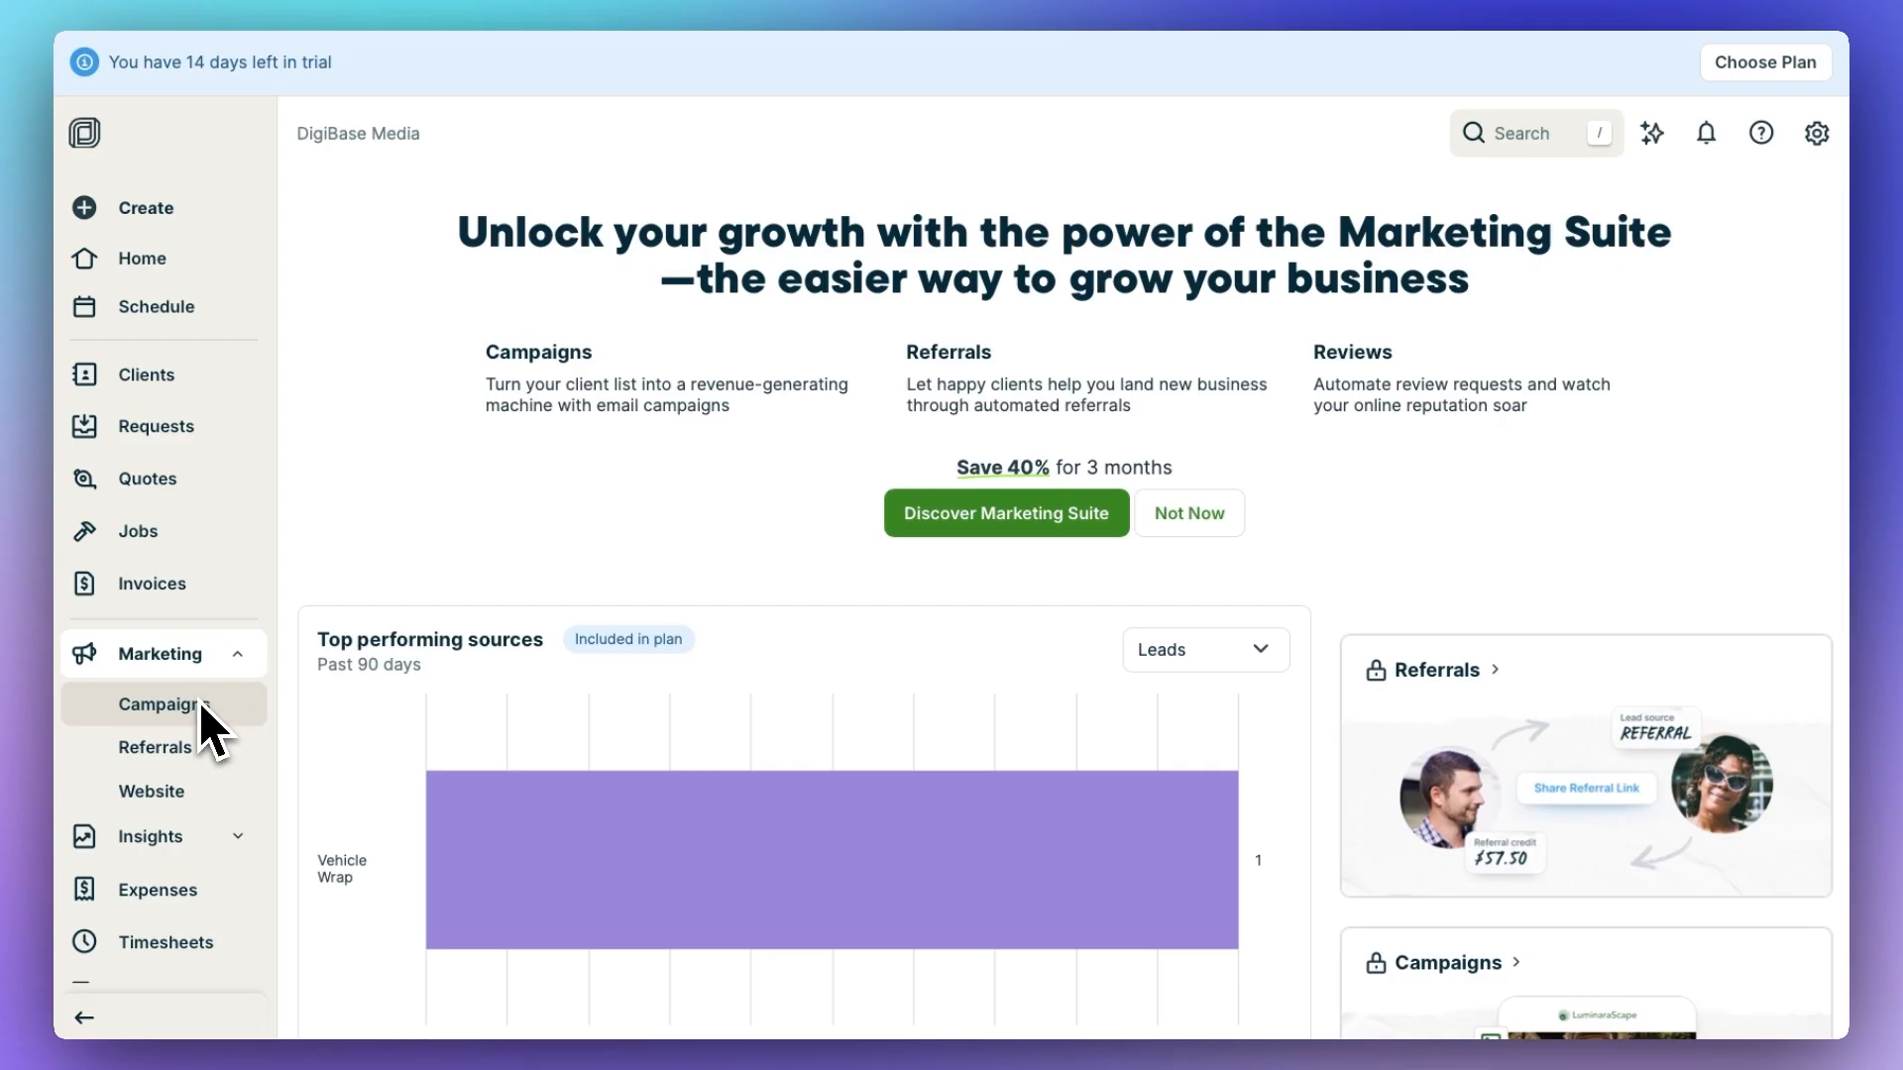
{"action": "scroll", "coordinate": [1104, 699], "scroll_direction": "down", "scroll_amount": 3}
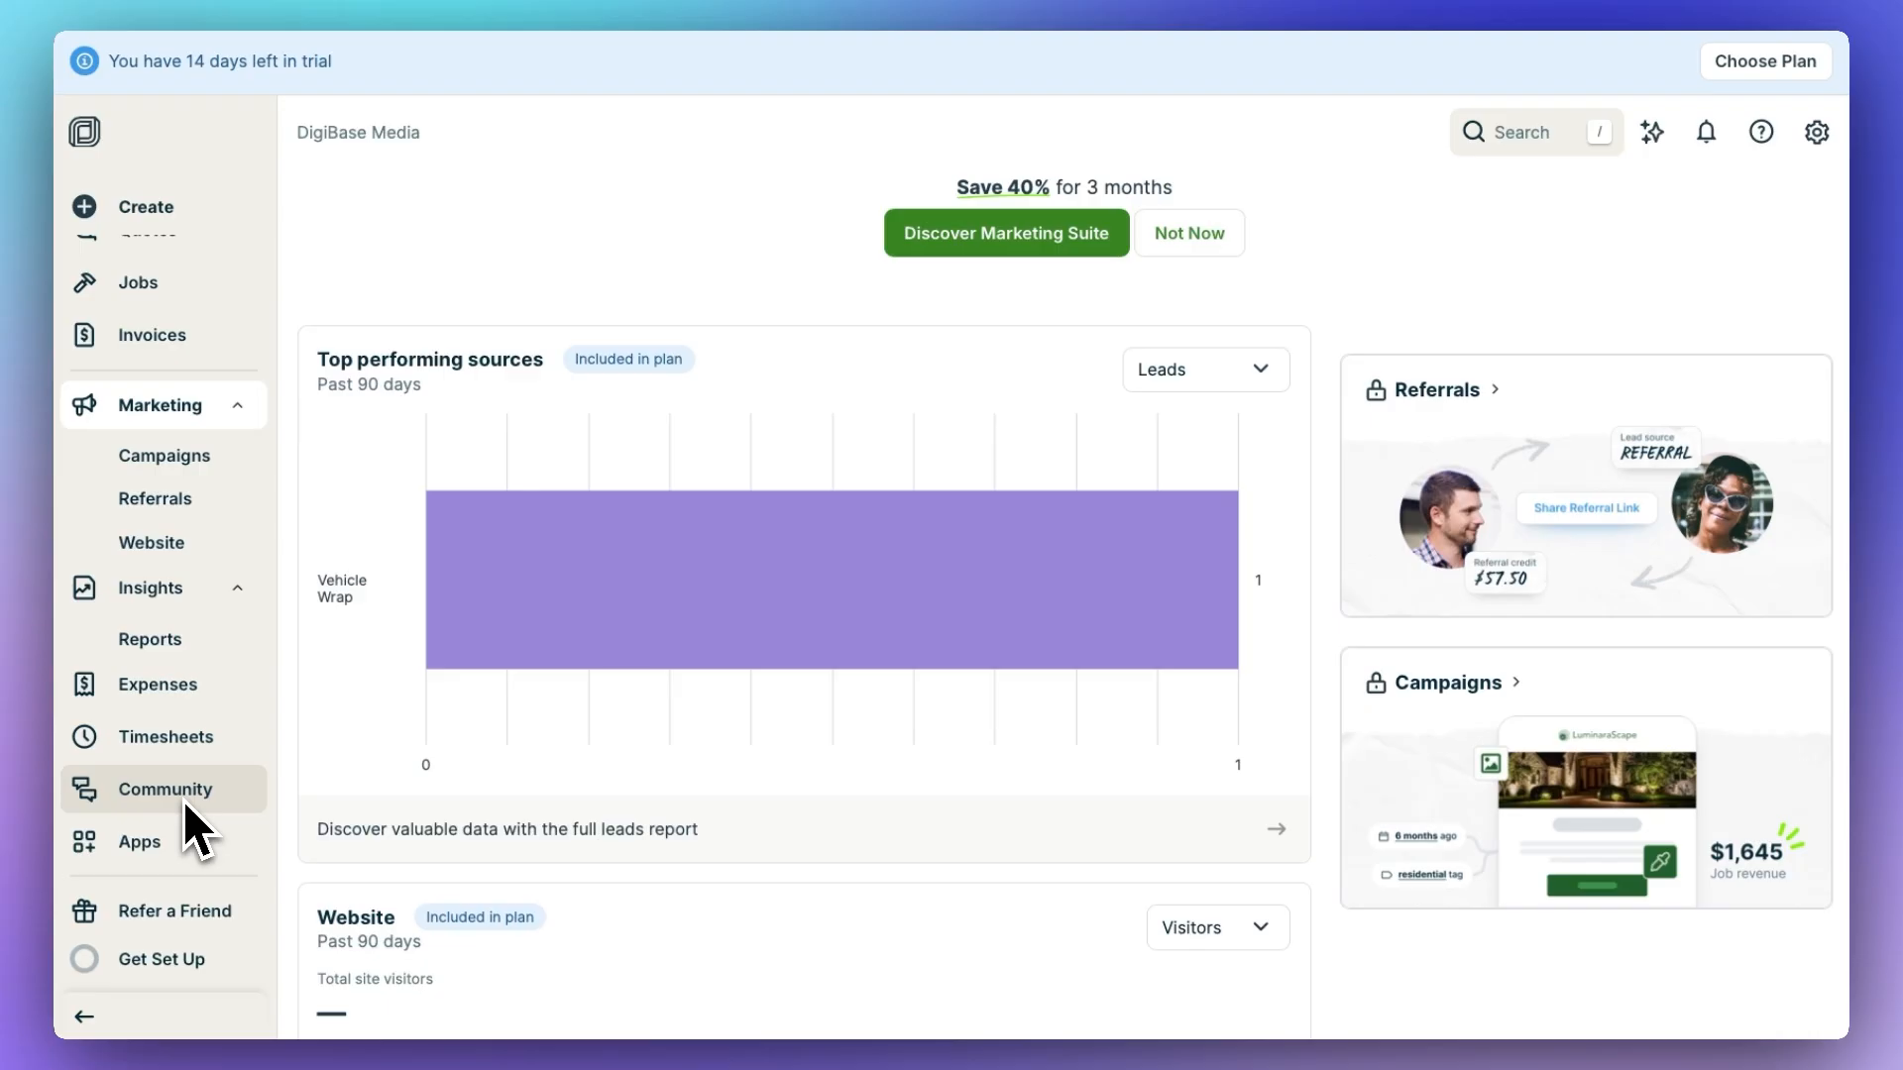
{"action": "scroll", "coordinate": [843, 614], "scroll_direction": "up", "scroll_amount": 3}
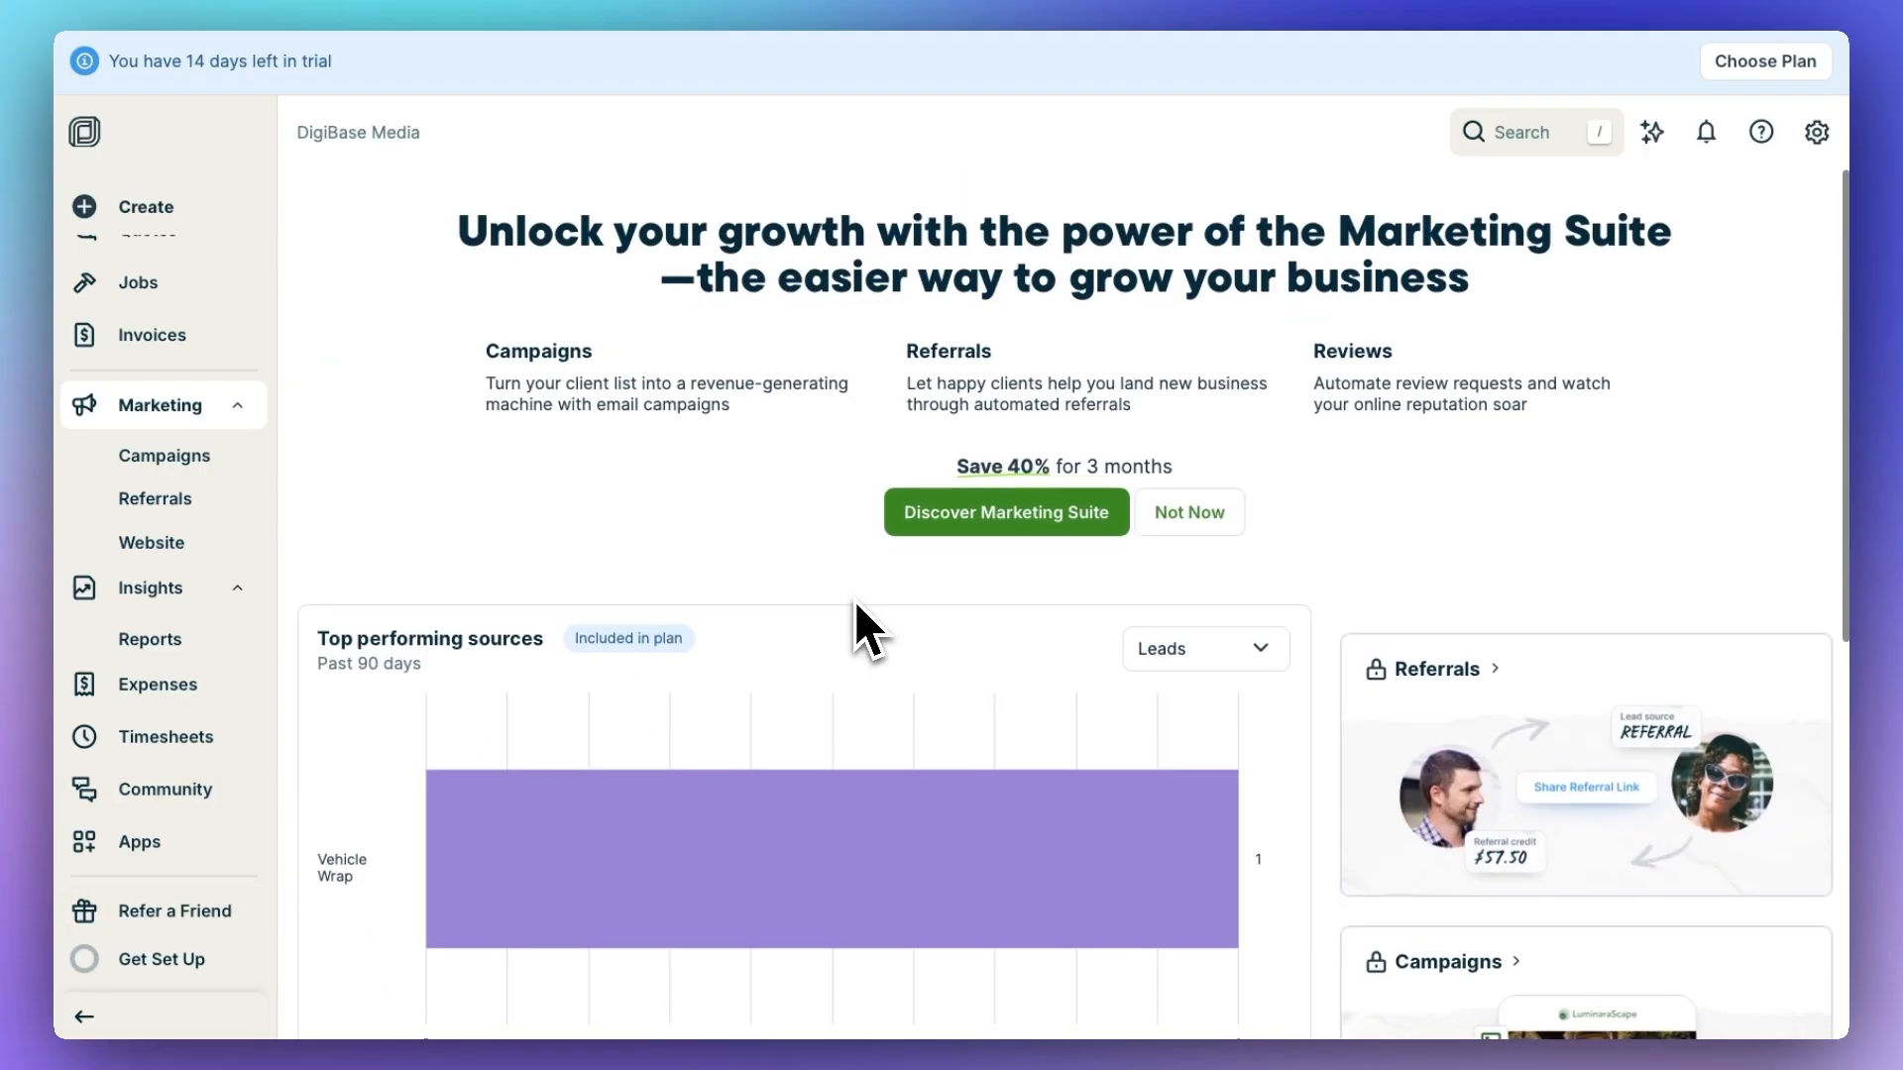